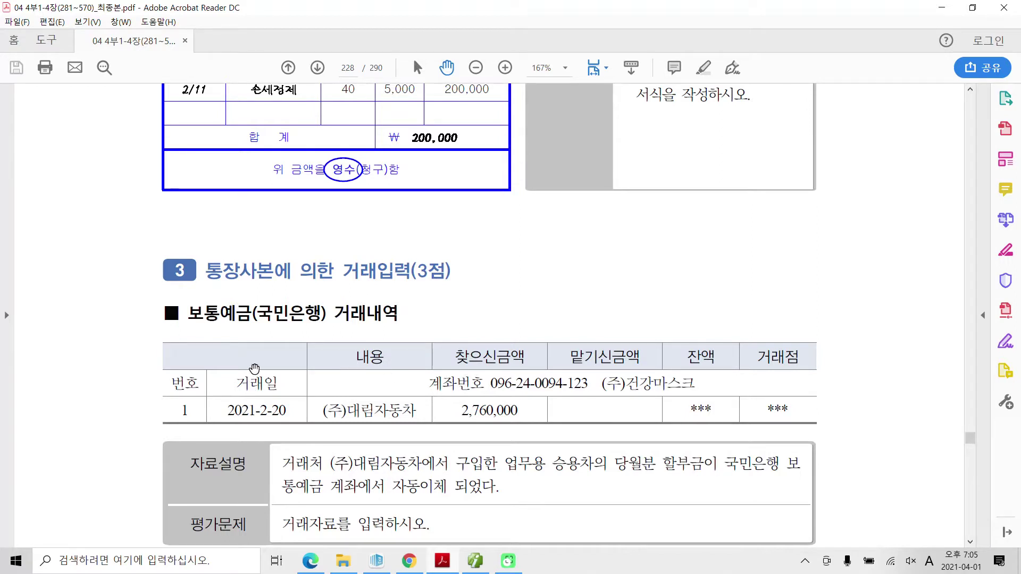
Highlight the section heading 통장사본에 의한 거래입력(3점) and the word 보통예금 in the subheading below it.
{"action": "scroll", "coordinate": [255, 369], "scroll_direction": "down", "scroll_amount": 1}
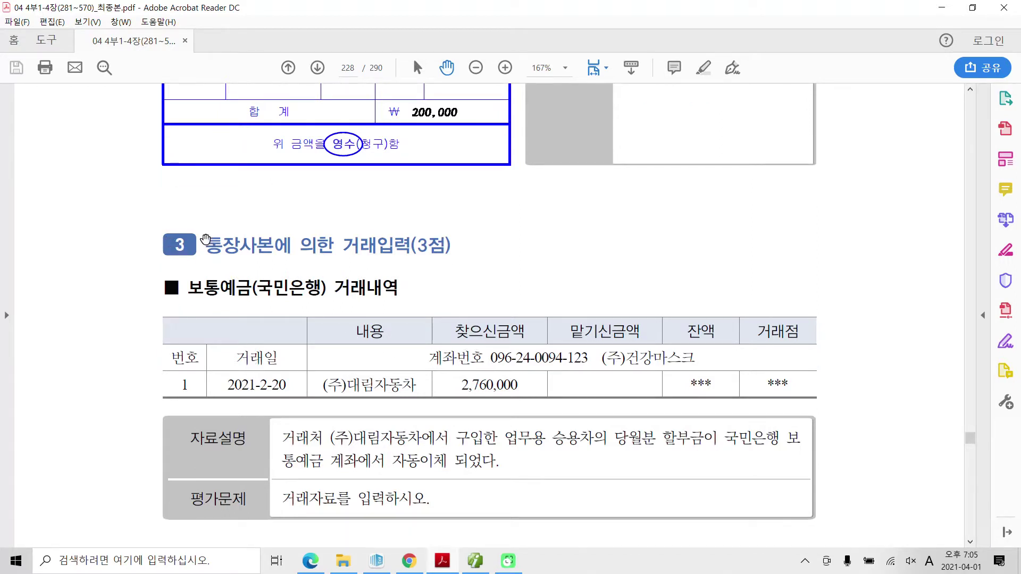
{"action": "left_click_drag", "start_coordinate": [207, 239], "coordinate": [423, 245]}
{"action": "right_click", "coordinate": [423, 246]}
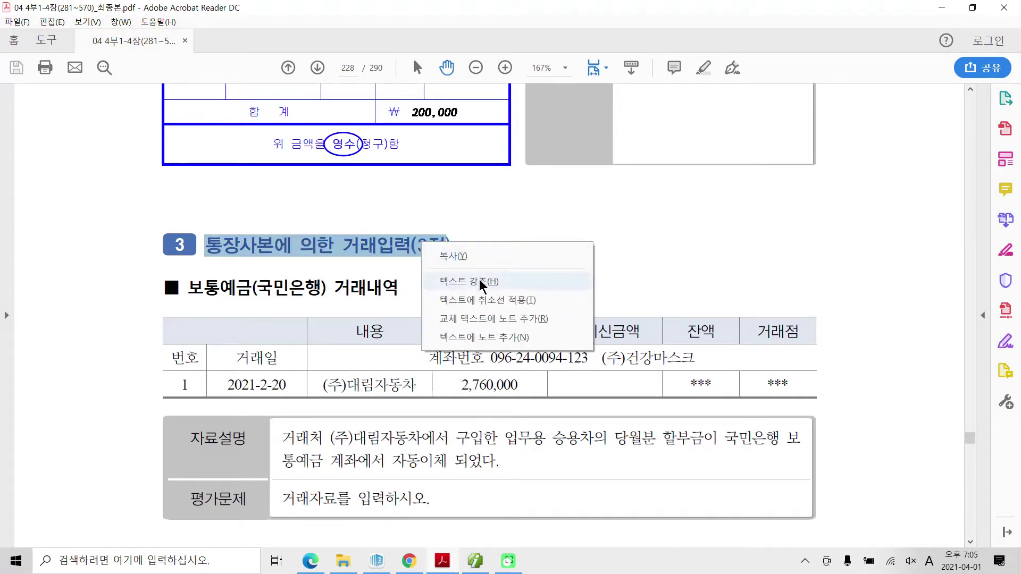
{"action": "left_click", "coordinate": [465, 278]}
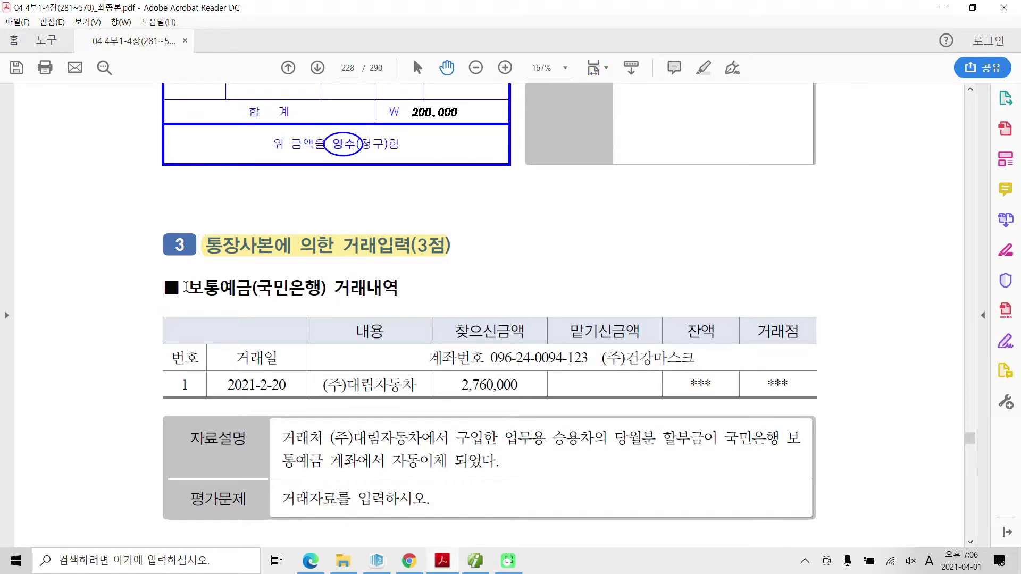
{"action": "left_click_drag", "start_coordinate": [187, 287], "coordinate": [258, 288]}
{"action": "left_click", "coordinate": [290, 330]}
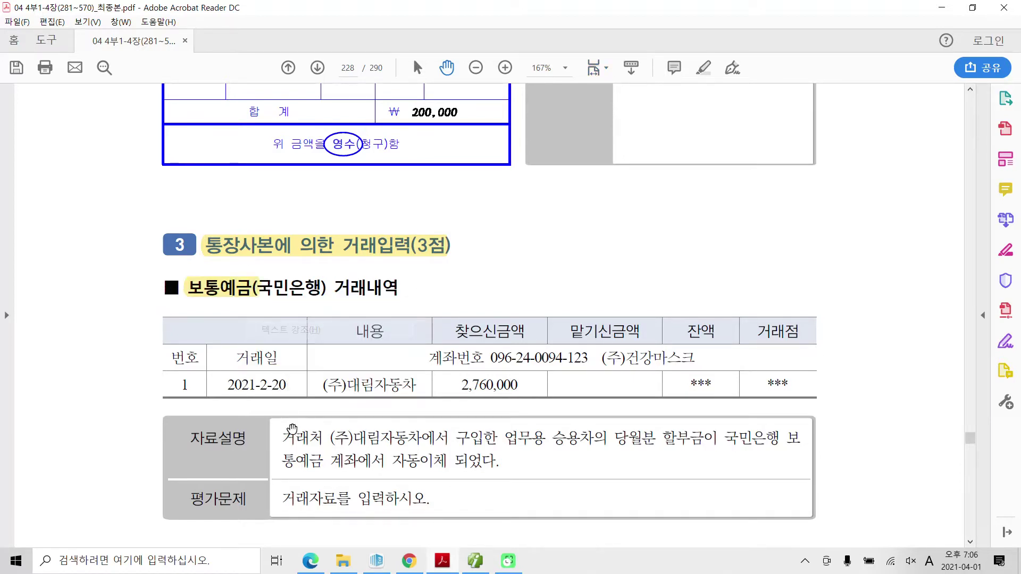
Launch the screen annotation utility and highlight the 2,760,000 withdrawal amount in the bank transaction table.
{"action": "left_click", "coordinate": [11, 567]}
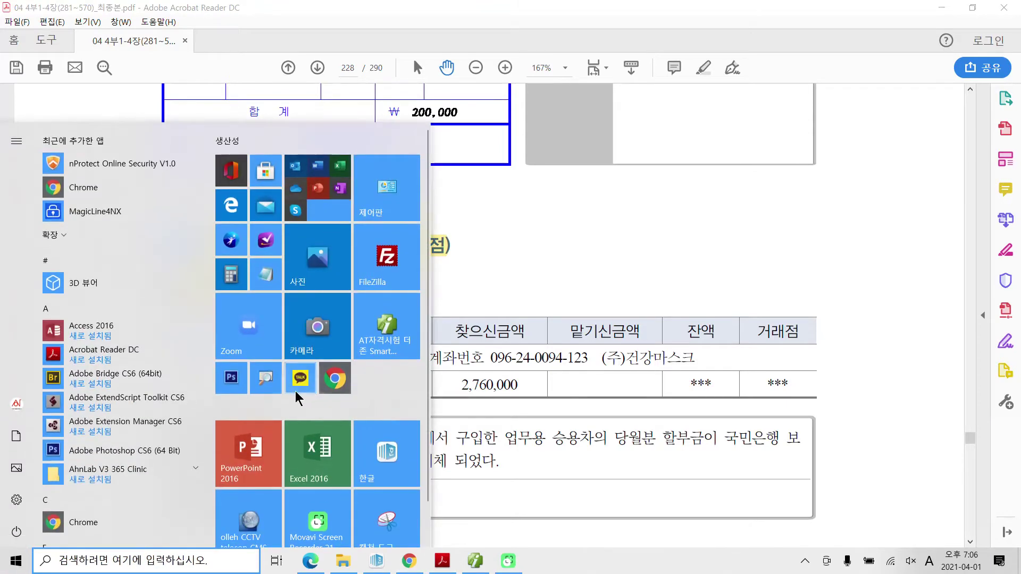
{"action": "left_click", "coordinate": [264, 383]}
{"action": "scroll", "coordinate": [316, 365], "scroll_direction": "down", "scroll_amount": 2}
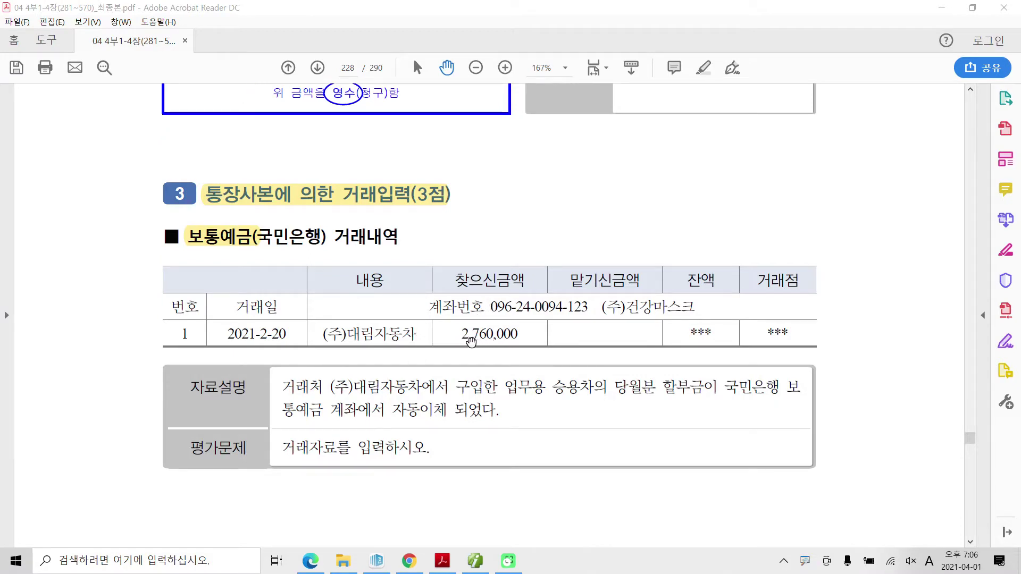
{"action": "left_click_drag", "start_coordinate": [462, 334], "coordinate": [520, 335]}
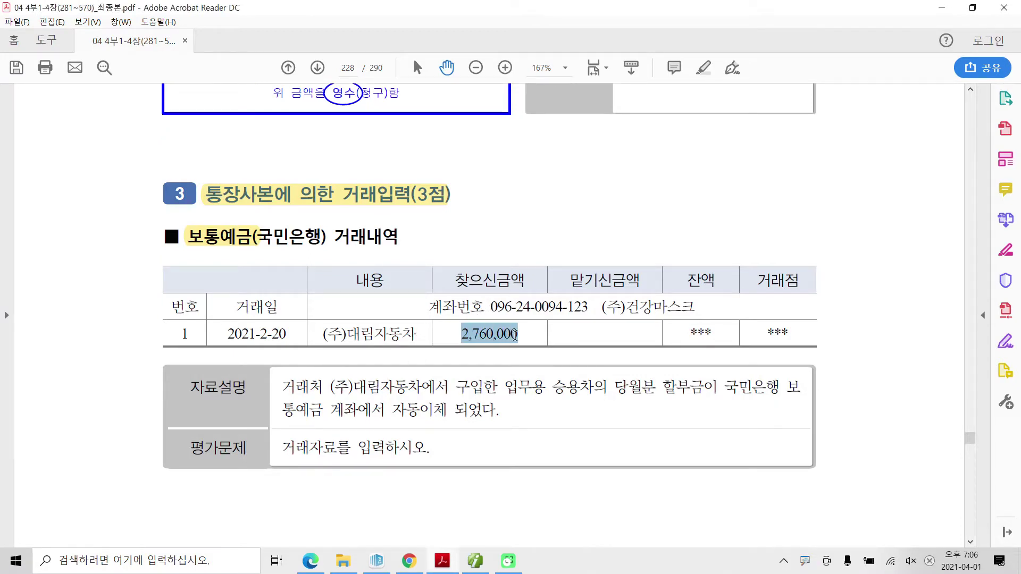
{"action": "left_click", "coordinate": [534, 379]}
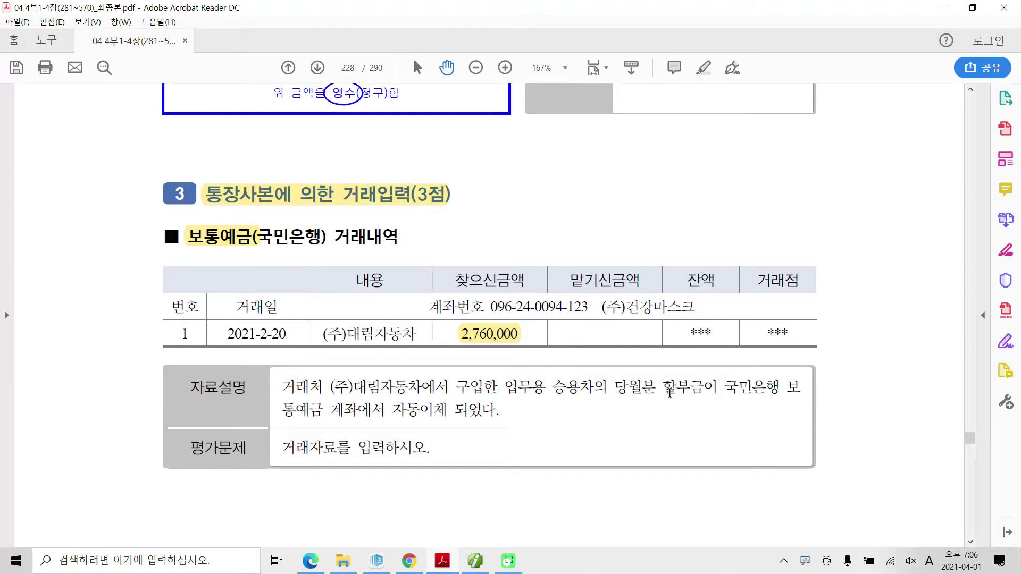
Highlight the word 할부금이 in the 자료설명 text.
{"action": "double_click", "coordinate": [659, 386]}
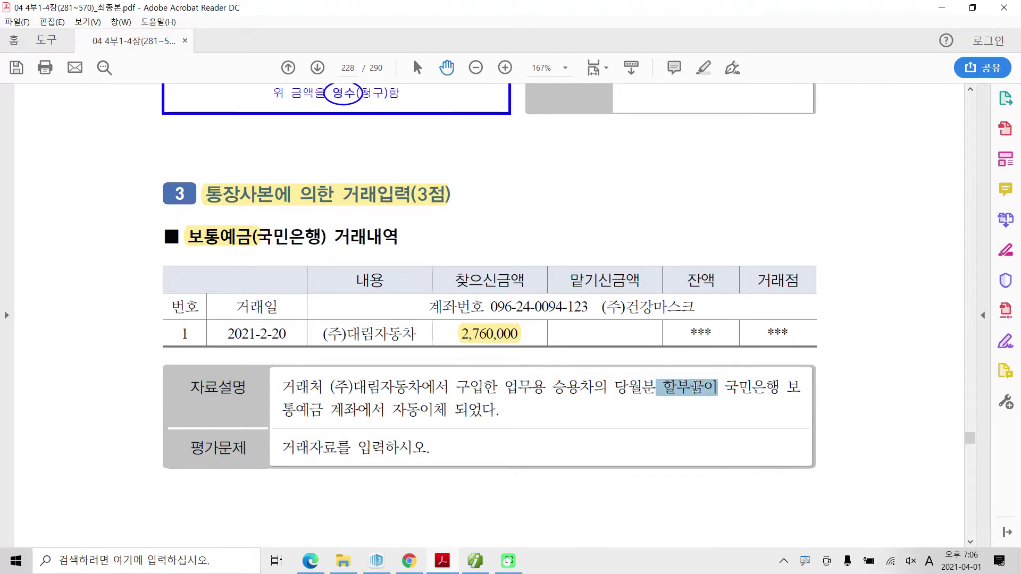
{"action": "right_click", "coordinate": [697, 388]}
{"action": "left_click", "coordinate": [743, 427]}
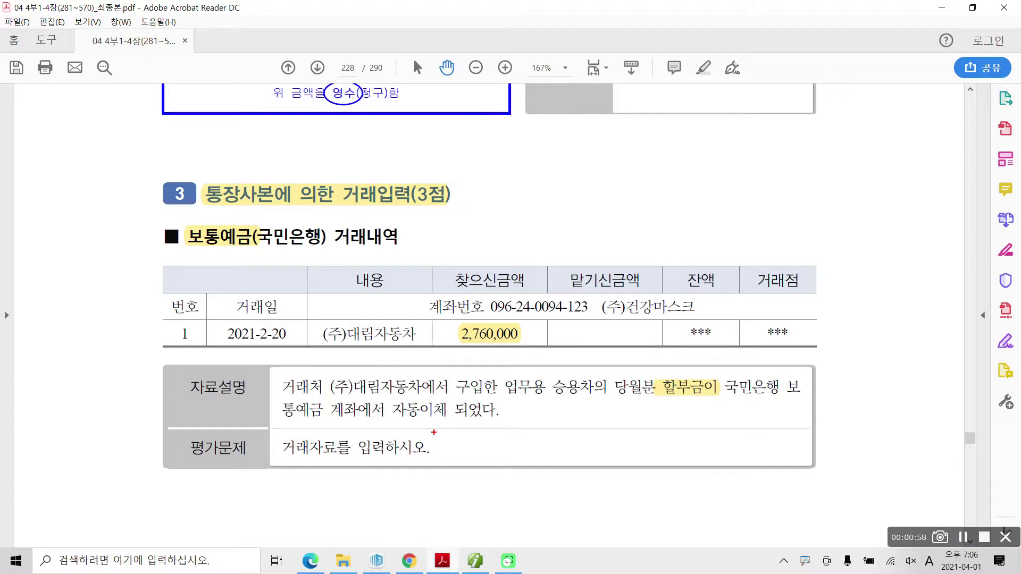
Circle (주)대림자동차 and double-underline 할부금이 in red in the 자료설명 text.
{"action": "mouse_move", "coordinate": [357, 373]}
{"action": "left_mouse_down"}
{"action": "mouse_move", "coordinate": [332, 381]}
{"action": "mouse_move", "coordinate": [423, 415]}
{"action": "mouse_move", "coordinate": [356, 372]}
{"action": "mouse_move", "coordinate": [338, 405]}
{"action": "left_mouse_up"}
{"action": "mouse_move", "coordinate": [656, 408]}
{"action": "left_mouse_down"}
{"action": "mouse_move", "coordinate": [717, 403]}
{"action": "mouse_move", "coordinate": [699, 416]}
{"action": "mouse_move", "coordinate": [715, 418]}
{"action": "left_mouse_up"}
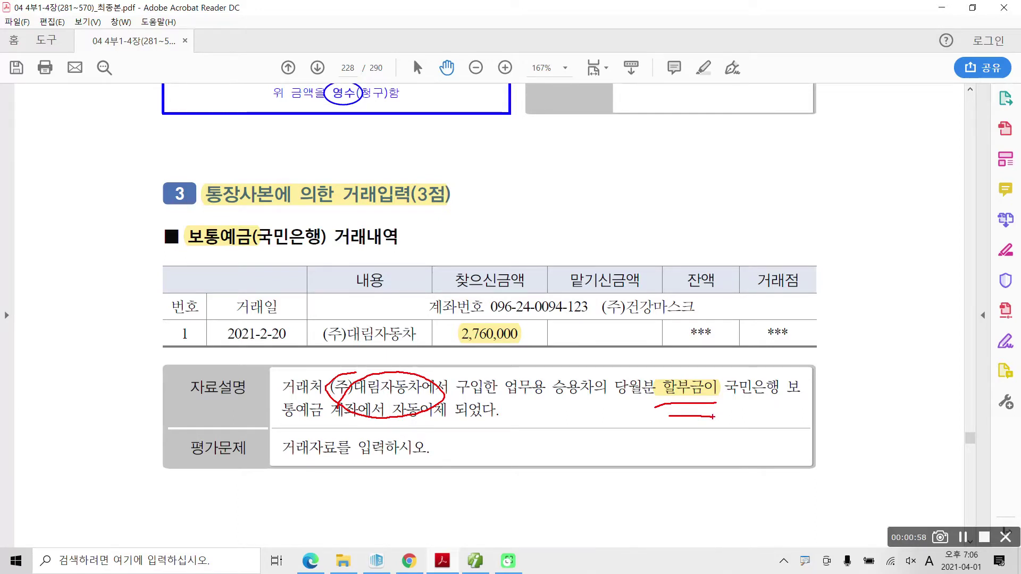
Draw a vertical divider above the transaction table and handwrite 차량운반구 on its debit side in red.
{"action": "left_click_drag", "start_coordinate": [671, 138], "coordinate": [662, 235]}
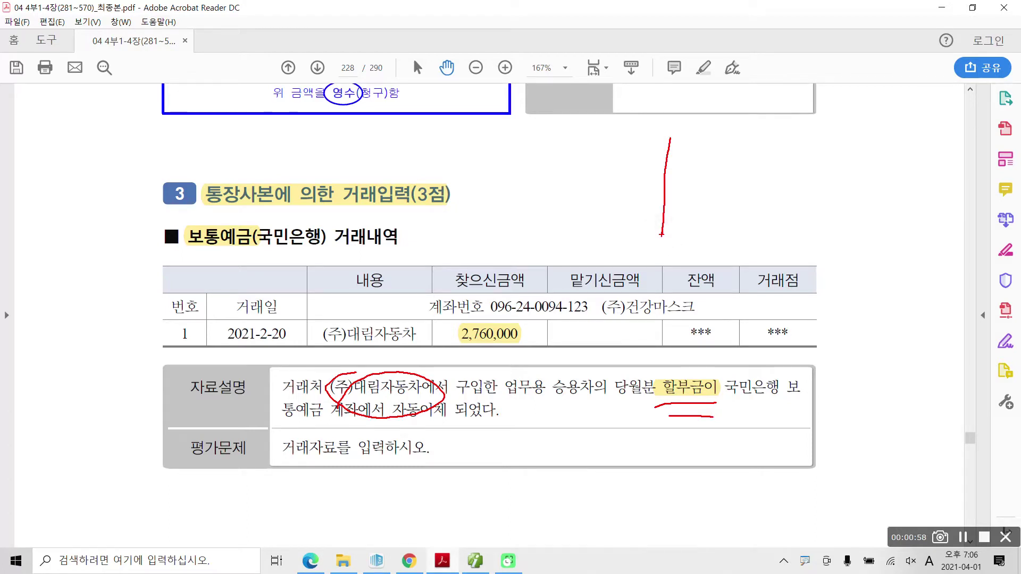
{"action": "mouse_move", "coordinate": [434, 113]}
{"action": "left_mouse_down"}
{"action": "mouse_move", "coordinate": [448, 121]}
{"action": "mouse_move", "coordinate": [432, 160]}
{"action": "mouse_move", "coordinate": [461, 162]}
{"action": "left_mouse_up"}
{"action": "mouse_move", "coordinate": [475, 122]}
{"action": "left_mouse_down"}
{"action": "mouse_move", "coordinate": [468, 173]}
{"action": "mouse_move", "coordinate": [490, 150]}
{"action": "left_mouse_up"}
{"action": "left_click_drag", "start_coordinate": [482, 131], "coordinate": [512, 151]}
{"action": "mouse_move", "coordinate": [514, 116]}
{"action": "left_mouse_down"}
{"action": "mouse_move", "coordinate": [515, 128]}
{"action": "mouse_move", "coordinate": [536, 133]}
{"action": "mouse_move", "coordinate": [511, 170]}
{"action": "left_mouse_up"}
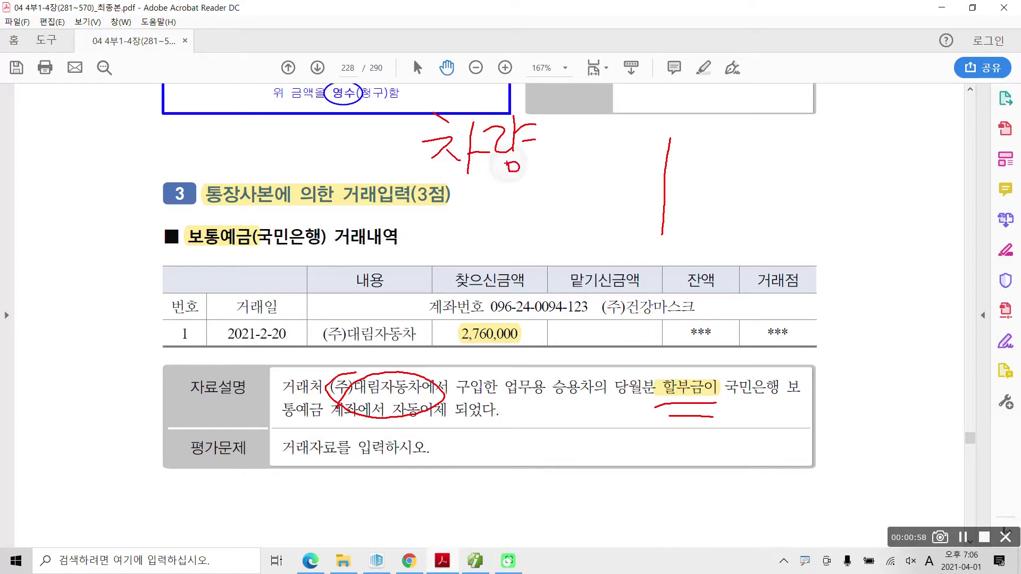
{"action": "left_click_drag", "start_coordinate": [549, 118], "coordinate": [561, 140]}
{"action": "left_click_drag", "start_coordinate": [547, 148], "coordinate": [564, 159]}
{"action": "left_click_drag", "start_coordinate": [580, 124], "coordinate": [581, 137]}
{"action": "left_click_drag", "start_coordinate": [586, 113], "coordinate": [585, 145]}
{"action": "left_click_drag", "start_coordinate": [605, 109], "coordinate": [613, 156]}
{"action": "mouse_move", "coordinate": [623, 112]}
{"action": "left_mouse_down"}
{"action": "mouse_move", "coordinate": [638, 111]}
{"action": "mouse_move", "coordinate": [641, 129]}
{"action": "left_mouse_up"}
{"action": "left_click_drag", "start_coordinate": [630, 137], "coordinate": [627, 180]}
Handwrite the amount 20,000,000 below 차량운반구.
{"action": "left_click_drag", "start_coordinate": [485, 192], "coordinate": [517, 205]}
{"action": "mouse_move", "coordinate": [538, 186]}
{"action": "left_mouse_down"}
{"action": "mouse_move", "coordinate": [527, 199]}
{"action": "mouse_move", "coordinate": [601, 183]}
{"action": "left_mouse_up"}
{"action": "left_click_drag", "start_coordinate": [612, 200], "coordinate": [614, 214]}
{"action": "left_click_drag", "start_coordinate": [627, 178], "coordinate": [634, 189]}
{"action": "mouse_move", "coordinate": [634, 189]}
{"action": "left_mouse_down"}
{"action": "mouse_move", "coordinate": [652, 167]}
{"action": "mouse_move", "coordinate": [658, 174]}
{"action": "left_mouse_up"}
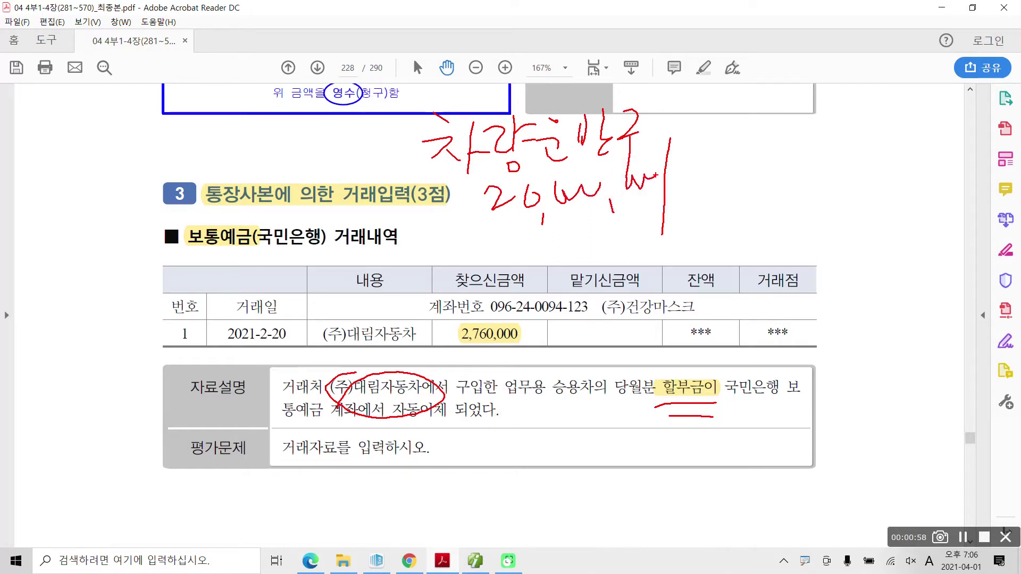
Handwrite 부세대급금 with the amount 2,000,000 below the 차량운반구 entry.
{"action": "mouse_move", "coordinate": [439, 216]}
{"action": "left_mouse_down"}
{"action": "mouse_move", "coordinate": [441, 239]}
{"action": "mouse_move", "coordinate": [448, 232]}
{"action": "left_mouse_up"}
{"action": "mouse_move", "coordinate": [431, 245]}
{"action": "left_mouse_down"}
{"action": "mouse_move", "coordinate": [452, 220]}
{"action": "mouse_move", "coordinate": [454, 264]}
{"action": "mouse_move", "coordinate": [474, 248]}
{"action": "mouse_move", "coordinate": [511, 243]}
{"action": "left_mouse_up"}
{"action": "mouse_move", "coordinate": [516, 223]}
{"action": "left_mouse_down"}
{"action": "mouse_move", "coordinate": [519, 249]}
{"action": "mouse_move", "coordinate": [533, 249]}
{"action": "mouse_move", "coordinate": [569, 215]}
{"action": "left_mouse_up"}
{"action": "mouse_move", "coordinate": [546, 243]}
{"action": "left_mouse_down"}
{"action": "mouse_move", "coordinate": [547, 260]}
{"action": "mouse_move", "coordinate": [569, 257]}
{"action": "left_mouse_up"}
{"action": "left_click_drag", "start_coordinate": [585, 221], "coordinate": [594, 238]}
{"action": "left_click_drag", "start_coordinate": [514, 269], "coordinate": [528, 276]}
{"action": "left_click_drag", "start_coordinate": [526, 277], "coordinate": [600, 277]}
{"action": "left_click_drag", "start_coordinate": [599, 269], "coordinate": [643, 269]}
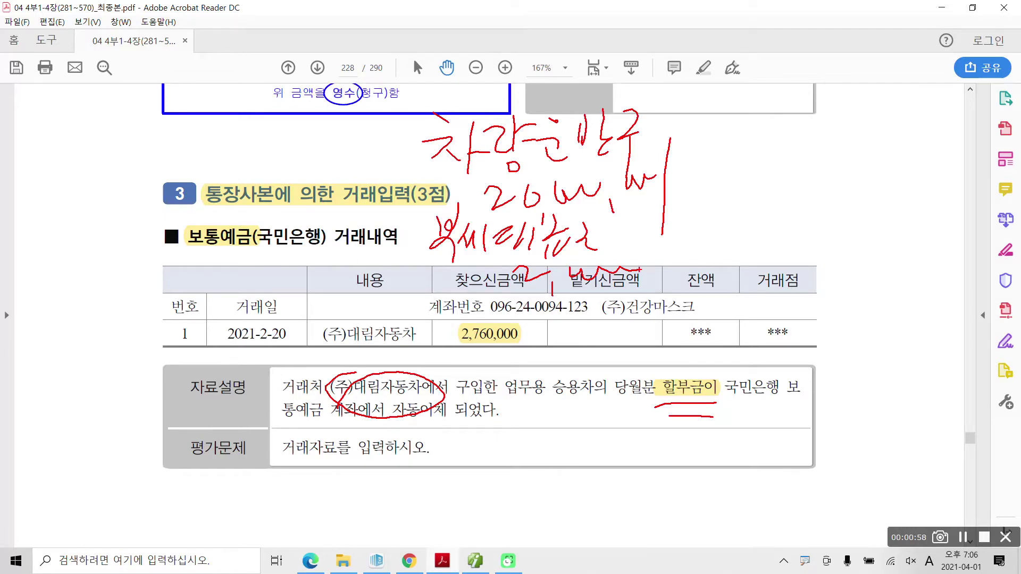
Undo the last eight pen strokes of the 부세대급금 note and strike through what remains of it.
{"action": "key", "text": "ctrl+z"}
{"action": "key", "text": "ctrl+z"}
{"action": "key", "text": "ctrl+z"}
{"action": "key", "text": "ctrl+z"}
{"action": "key", "text": "ctrl+z"}
{"action": "key", "text": "ctrl+z"}
{"action": "key", "text": "ctrl+z"}
{"action": "key", "text": "ctrl+z"}
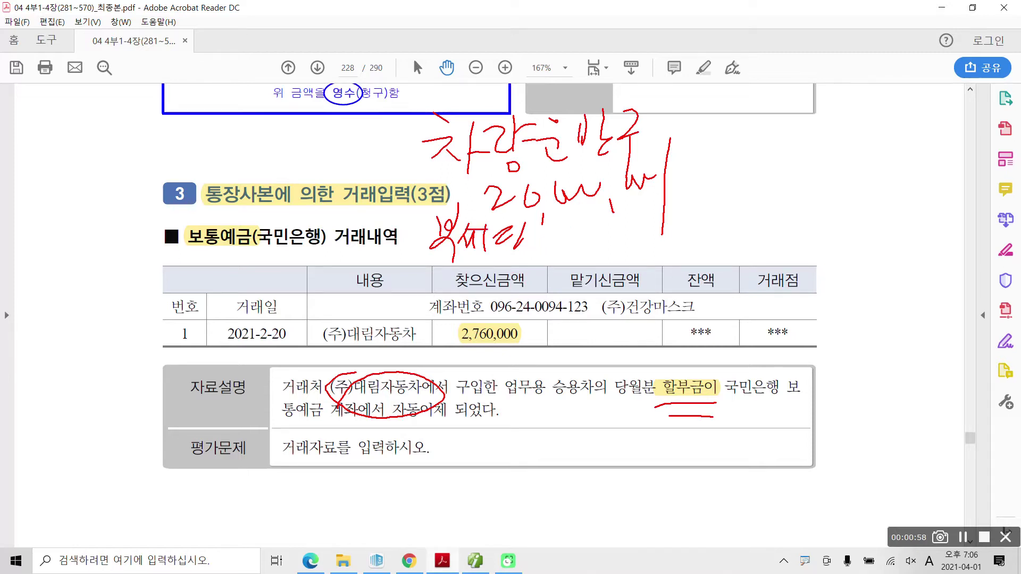
{"action": "mouse_move", "coordinate": [423, 240]}
{"action": "left_mouse_down"}
{"action": "mouse_move", "coordinate": [579, 233]}
{"action": "mouse_move", "coordinate": [568, 243]}
{"action": "left_mouse_up"}
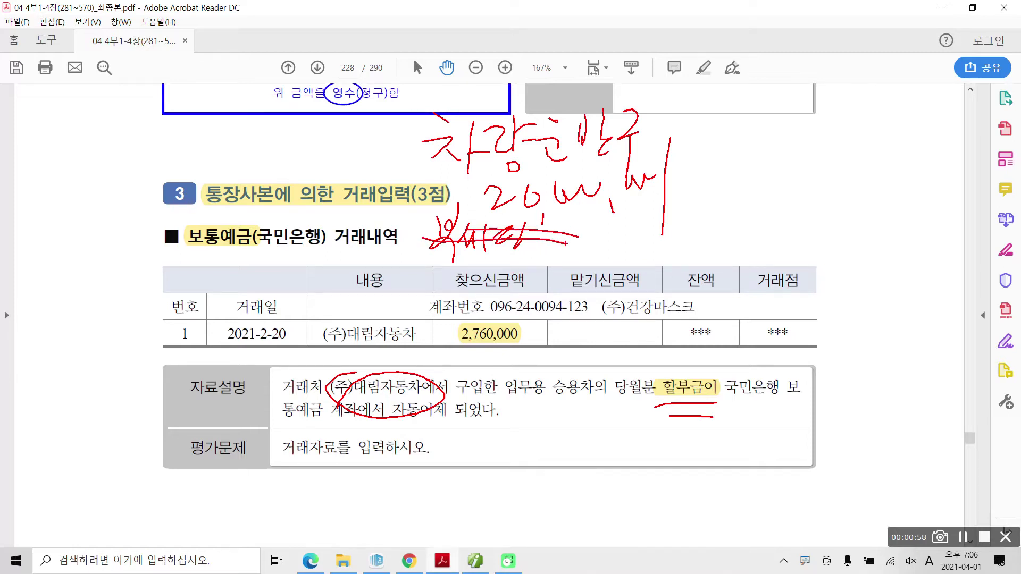
Circle 할부금 in the 자료설명 text and handwrite 차입금 on the credit side of the divider.
{"action": "left_click_drag", "start_coordinate": [554, 104], "coordinate": [557, 123]}
{"action": "mouse_move", "coordinate": [698, 373]}
{"action": "left_mouse_down"}
{"action": "mouse_move", "coordinate": [664, 407]}
{"action": "mouse_move", "coordinate": [690, 420]}
{"action": "left_mouse_up"}
{"action": "mouse_move", "coordinate": [724, 141]}
{"action": "left_mouse_down"}
{"action": "mouse_move", "coordinate": [739, 148]}
{"action": "mouse_move", "coordinate": [721, 177]}
{"action": "left_mouse_up"}
{"action": "left_click_drag", "start_coordinate": [764, 127], "coordinate": [757, 181]}
{"action": "left_click_drag", "start_coordinate": [762, 160], "coordinate": [812, 158]}
{"action": "mouse_move", "coordinate": [798, 156]}
{"action": "left_mouse_down"}
{"action": "mouse_move", "coordinate": [794, 176]}
{"action": "mouse_move", "coordinate": [817, 177]}
{"action": "left_mouse_up"}
{"action": "mouse_move", "coordinate": [827, 125]}
{"action": "left_mouse_down"}
{"action": "mouse_move", "coordinate": [845, 152]}
{"action": "mouse_move", "coordinate": [861, 151]}
{"action": "left_mouse_up"}
{"action": "mouse_move", "coordinate": [831, 155]}
{"action": "left_mouse_down"}
{"action": "mouse_move", "coordinate": [838, 177]}
{"action": "mouse_move", "coordinate": [854, 169]}
{"action": "left_mouse_up"}
{"action": "left_click_drag", "start_coordinate": [849, 160], "coordinate": [866, 170]}
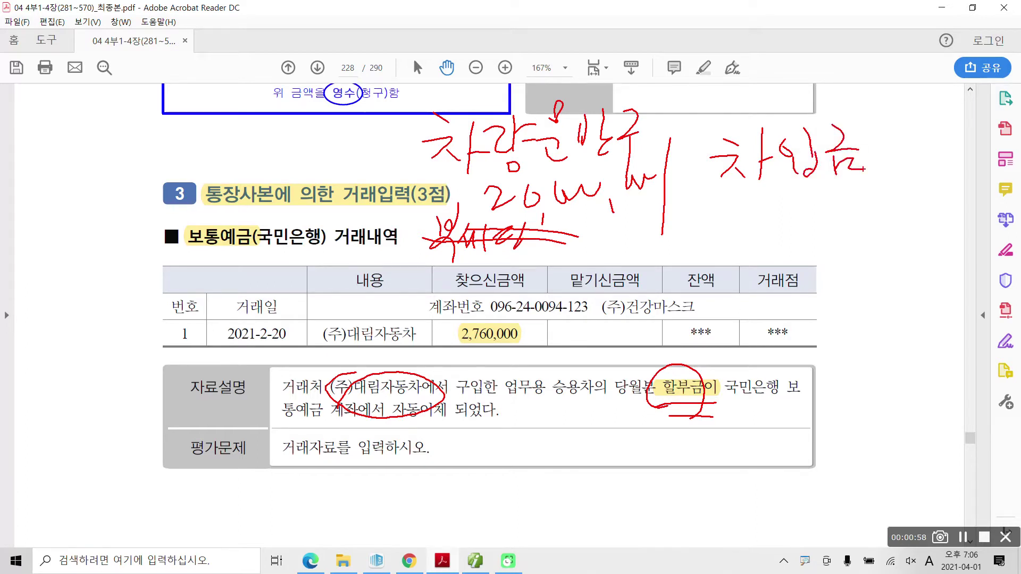
Handwrite 20,000,000 below 차입금 and circle (주)대림자동차 again in the 자료설명 text.
{"action": "left_click_drag", "start_coordinate": [802, 190], "coordinate": [851, 206]}
{"action": "left_click_drag", "start_coordinate": [863, 207], "coordinate": [865, 229]}
{"action": "left_click_drag", "start_coordinate": [887, 186], "coordinate": [888, 204]}
{"action": "left_click_drag", "start_coordinate": [888, 203], "coordinate": [922, 187]}
{"action": "left_click_drag", "start_coordinate": [939, 212], "coordinate": [945, 231]}
{"action": "mouse_move", "coordinate": [955, 186]}
{"action": "left_mouse_down"}
{"action": "mouse_move", "coordinate": [965, 199]}
{"action": "mouse_move", "coordinate": [882, 208]}
{"action": "left_mouse_up"}
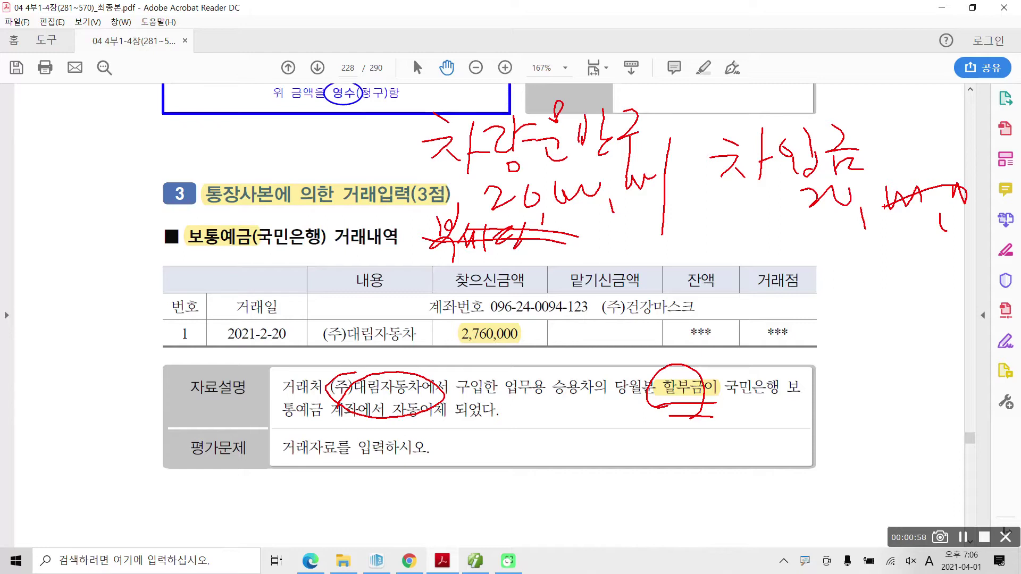
{"action": "mouse_move", "coordinate": [402, 406]}
{"action": "left_mouse_down"}
{"action": "mouse_move", "coordinate": [367, 414]}
{"action": "mouse_move", "coordinate": [419, 372]}
{"action": "left_mouse_up"}
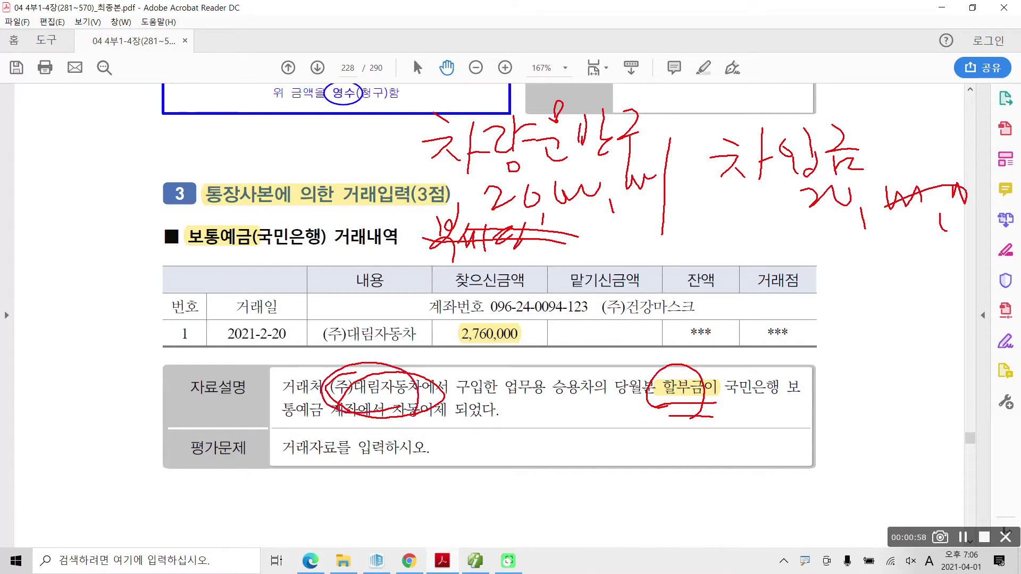
{"action": "mouse_move", "coordinate": [733, 184]}
{"action": "left_mouse_down"}
{"action": "mouse_move", "coordinate": [838, 187]}
{"action": "mouse_move", "coordinate": [822, 202]}
{"action": "left_mouse_up"}
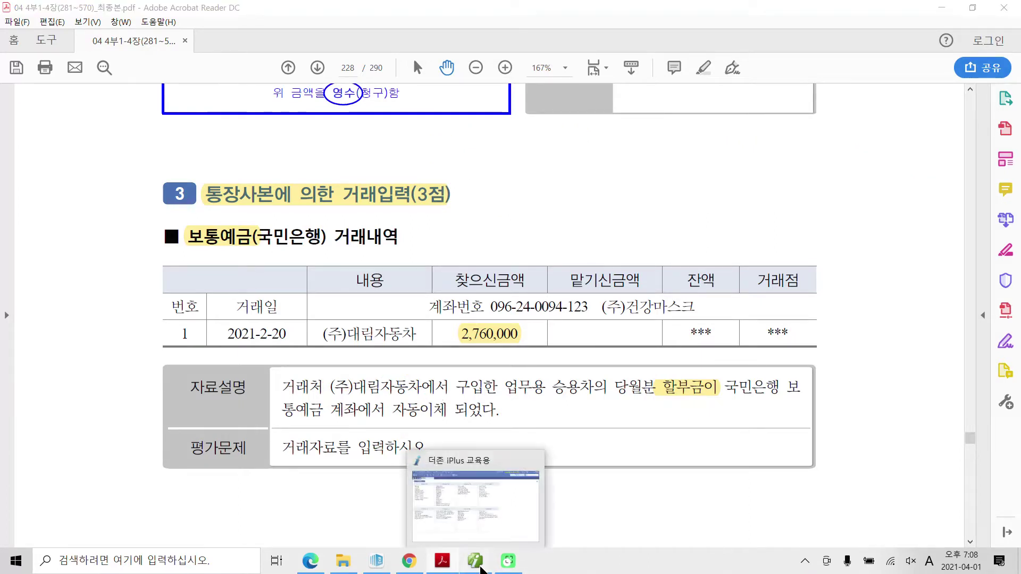
Switch to 더존 iPlus 교육용 and load the 합계잔액시산표 as of 20 February 2021.
{"action": "left_click", "coordinate": [481, 569]}
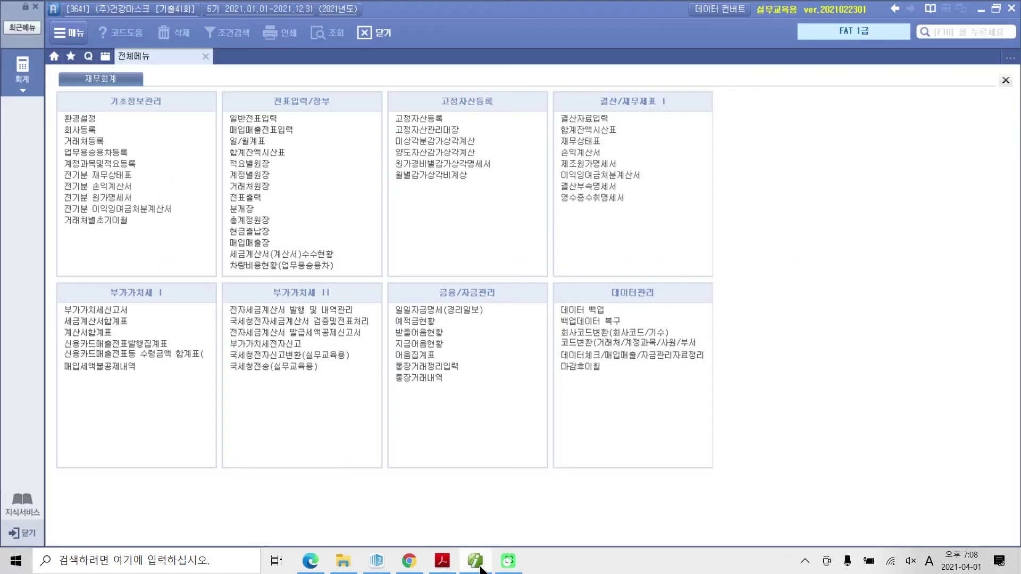
{"action": "left_click", "coordinate": [270, 153]}
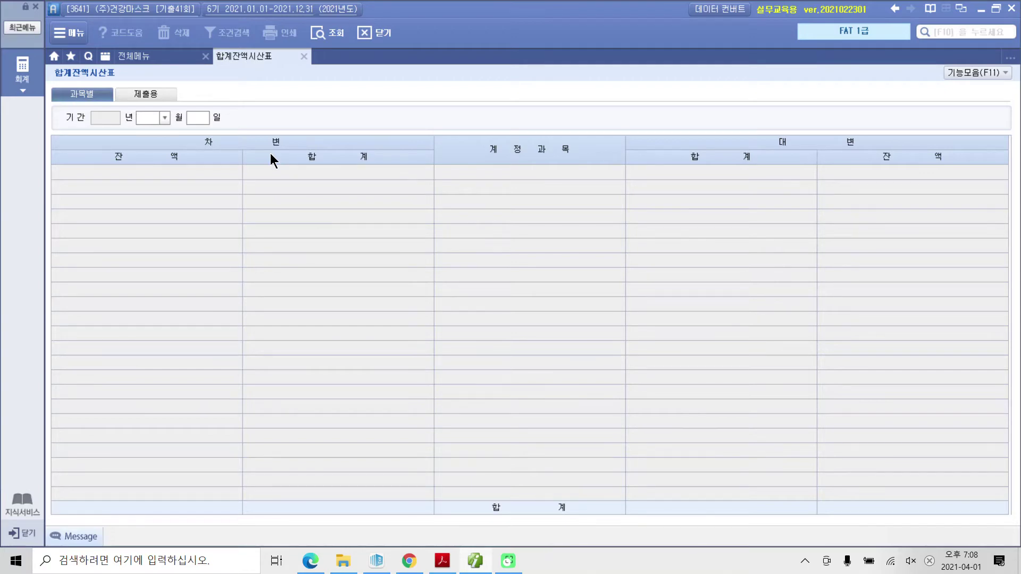
{"action": "type", "text": "2"}
{"action": "key", "text": "Return"}
{"action": "key", "text": "Return"}
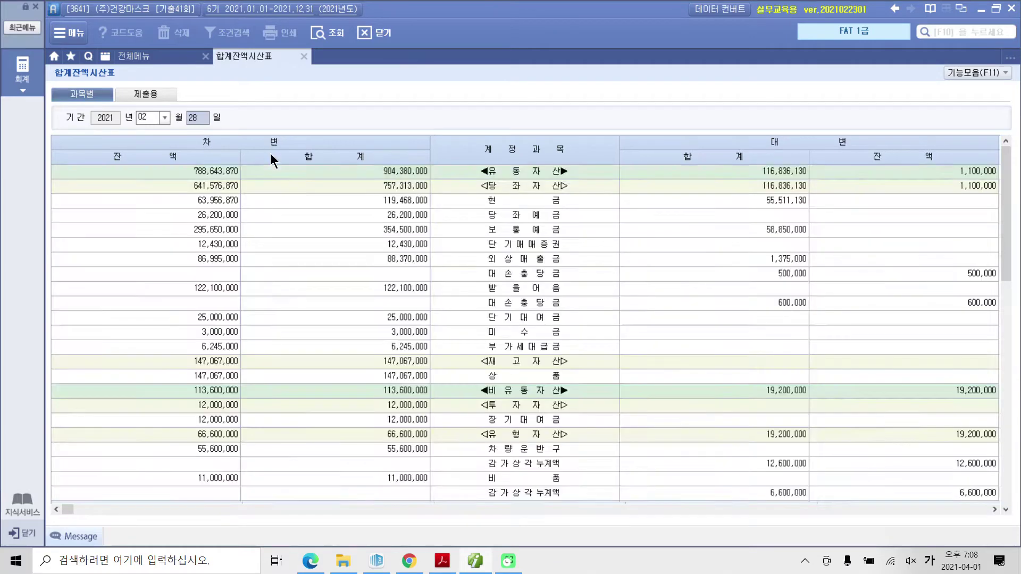
{"action": "left_click", "coordinate": [197, 123]}
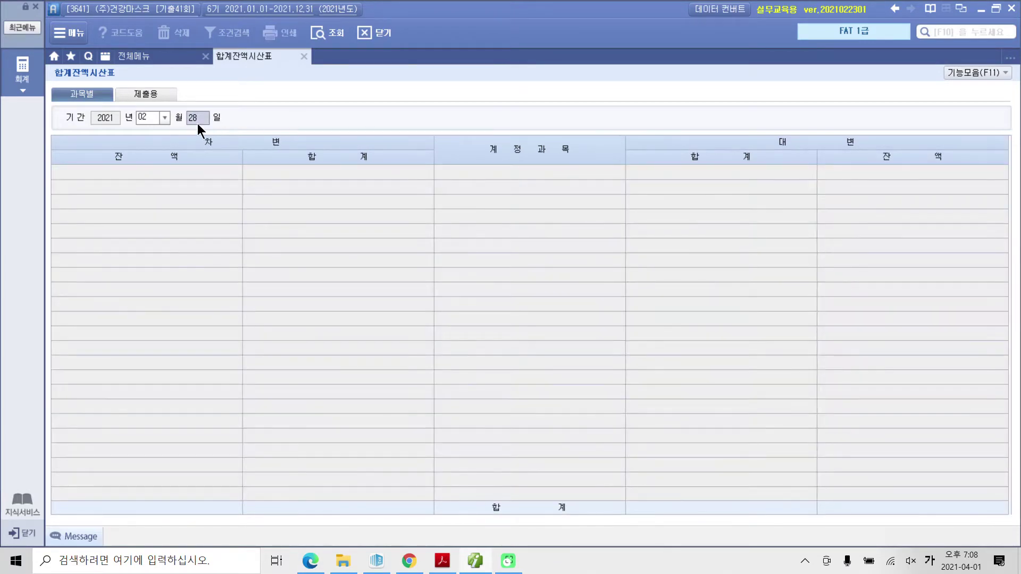
{"action": "type", "text": "20"}
{"action": "key", "text": "Return"}
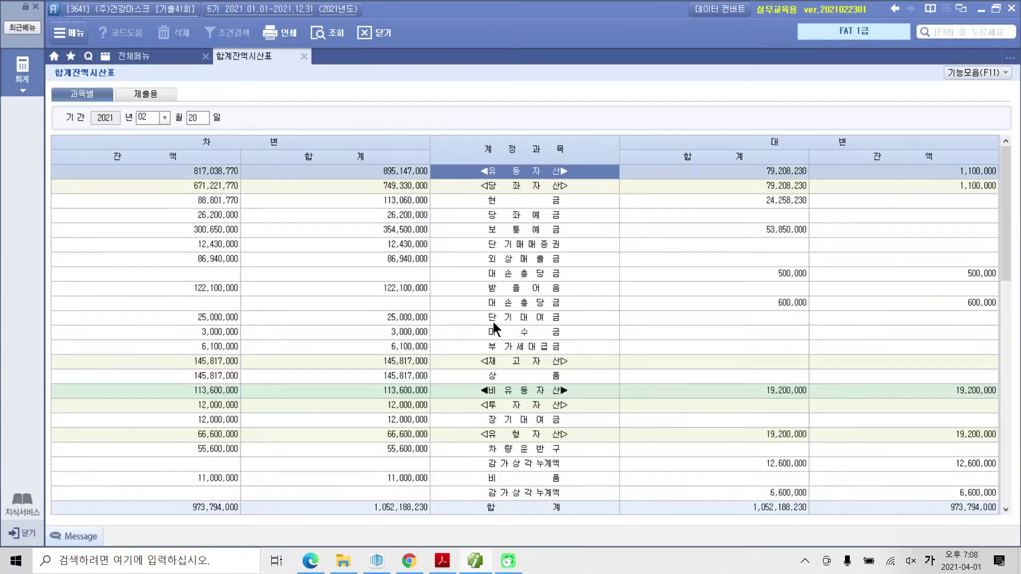
Examine the 단기차입금 and 장기차입금 rows of the trial balance.
{"action": "scroll", "coordinate": [492, 341], "scroll_direction": "down", "scroll_amount": 6}
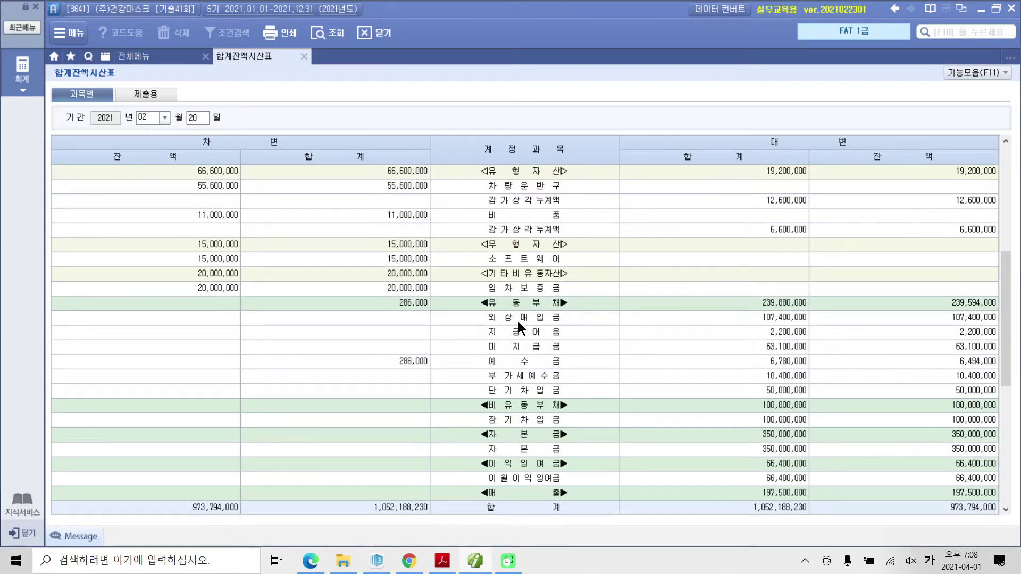
{"action": "left_click", "coordinate": [521, 391]}
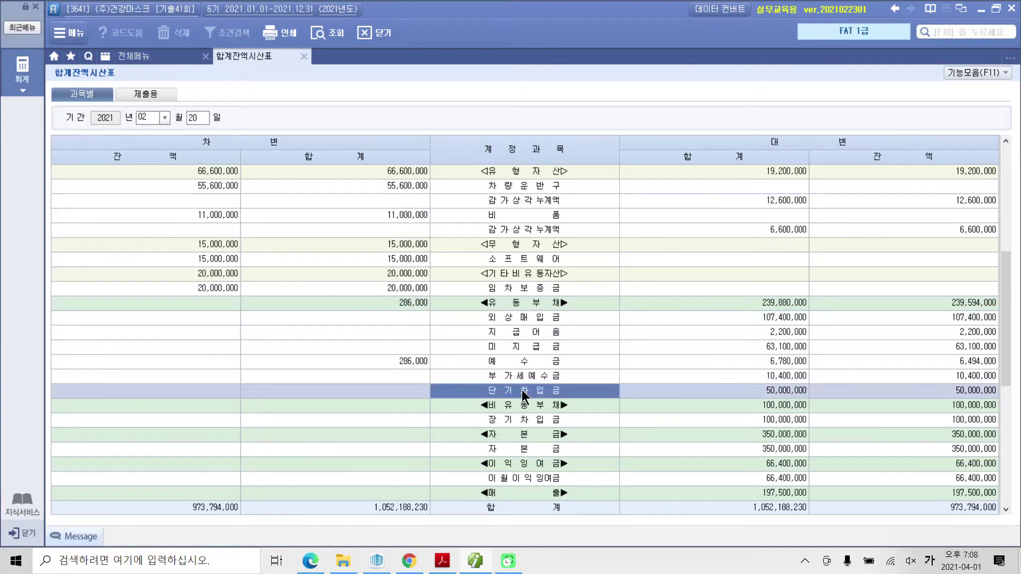
{"action": "scroll", "coordinate": [522, 391], "scroll_direction": "down", "scroll_amount": 3}
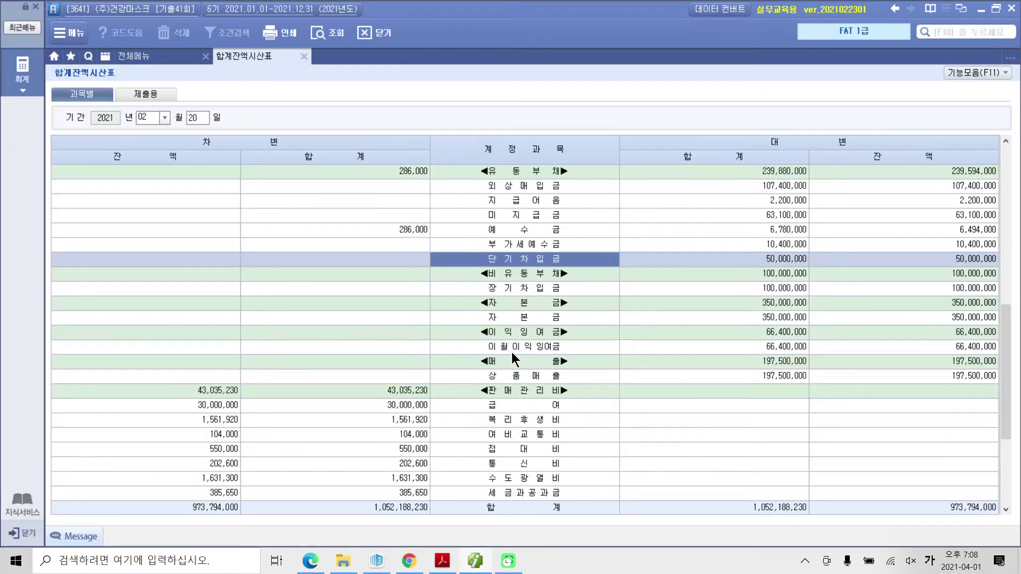
{"action": "left_click", "coordinate": [516, 291]}
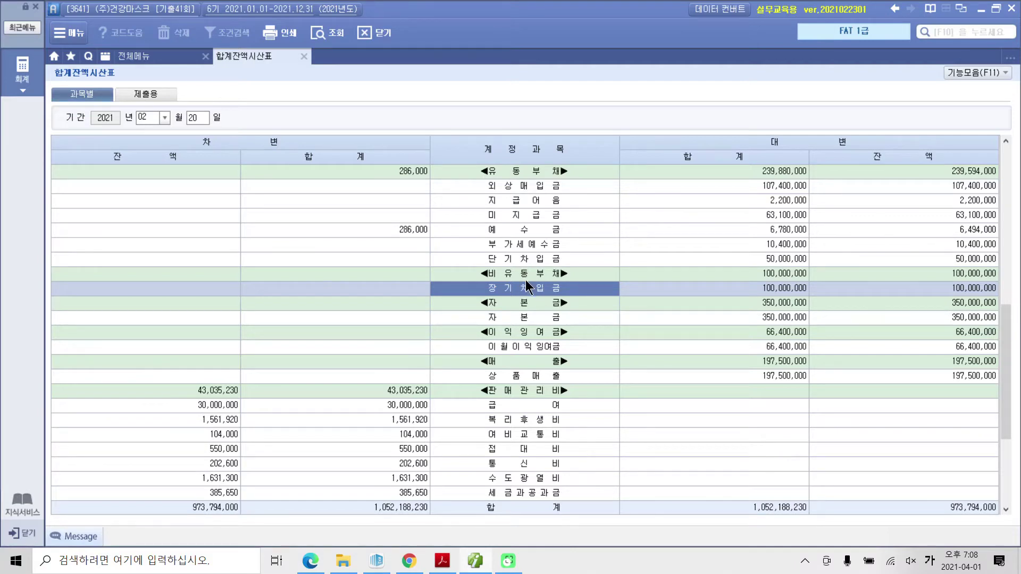
Open the 거래처원장 and set its period from 2021-01-01 to 2021-02-20.
{"action": "left_click", "coordinate": [132, 57]}
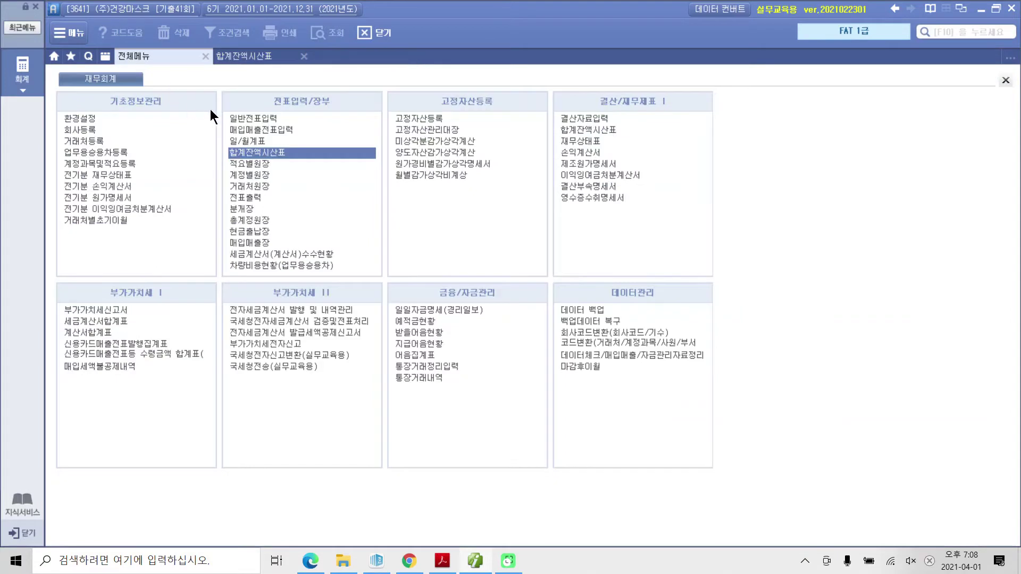
{"action": "left_click", "coordinate": [266, 188]}
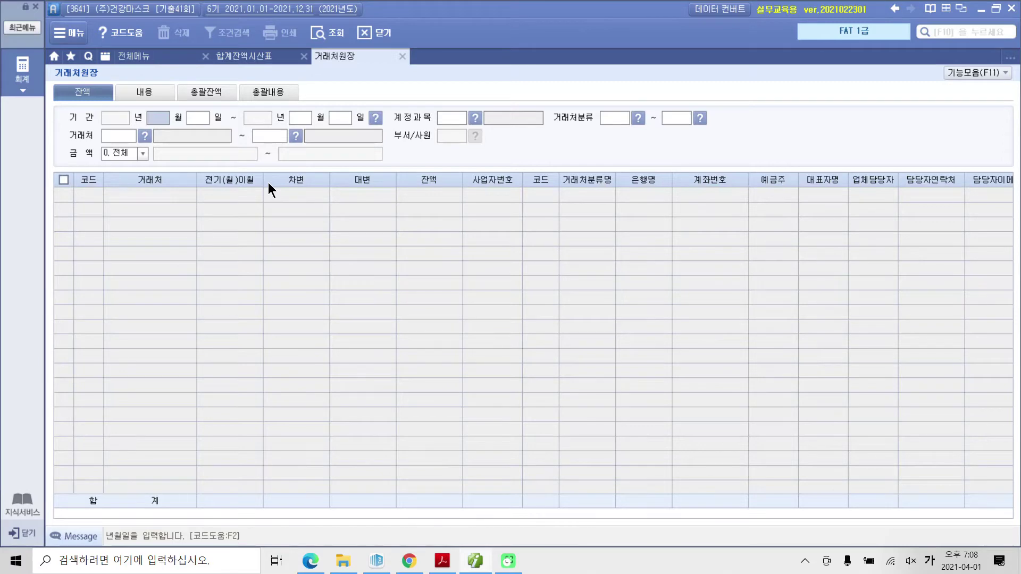
{"action": "type", "text": "1"}
{"action": "key", "text": "Return"}
{"action": "key", "text": "Return"}
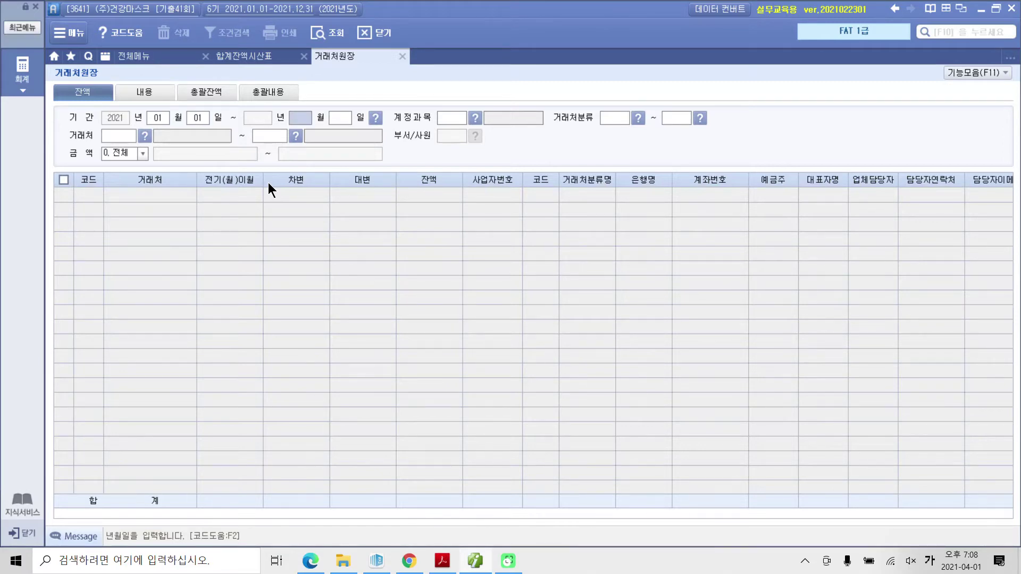
{"action": "type", "text": "2"}
{"action": "key", "text": "Return"}
{"action": "type", "text": "20"}
{"action": "key", "text": "Return"}
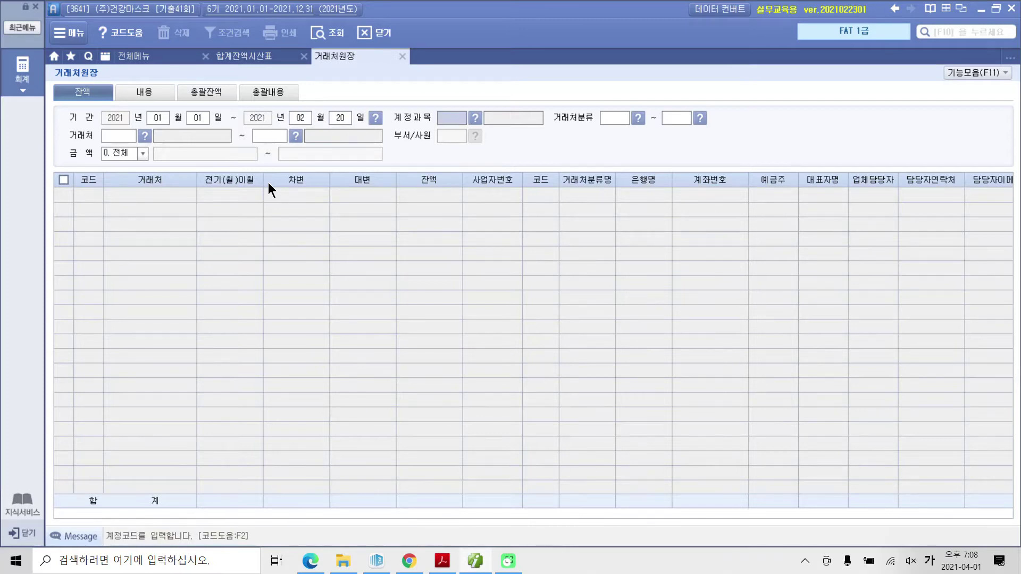
Look up the per-vendor balances of account 260 단기차입금 in the 거래처원장 across the full 거래처 range.
{"action": "key", "text": "F2"}
{"action": "type", "text": "단기"}
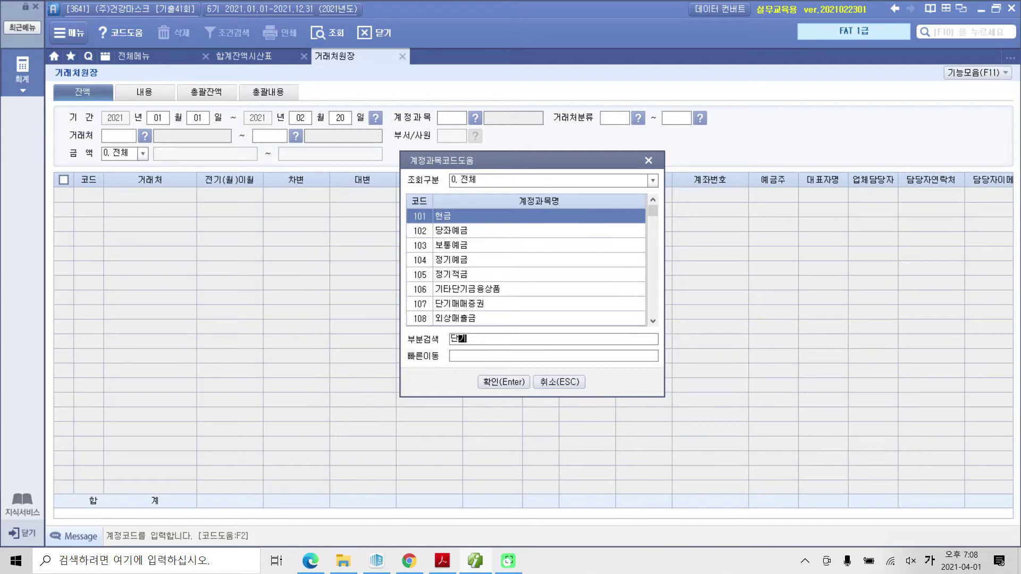
{"action": "key", "text": "Return"}
{"action": "key", "text": "Down"}
{"action": "key", "text": "Down"}
{"action": "key", "text": "Down"}
{"action": "key", "text": "Down"}
{"action": "key", "text": "Down"}
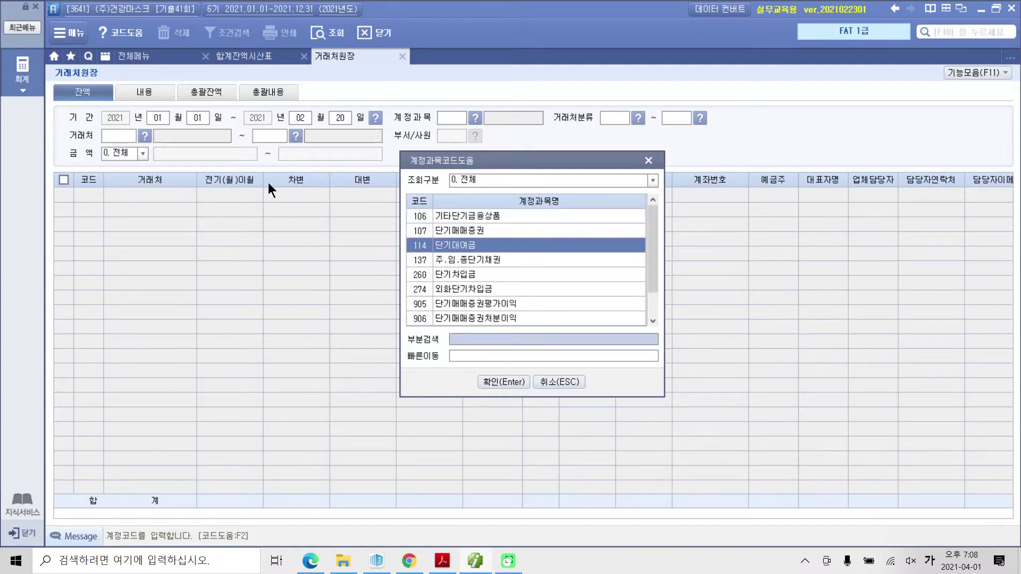
{"action": "key", "text": "Up"}
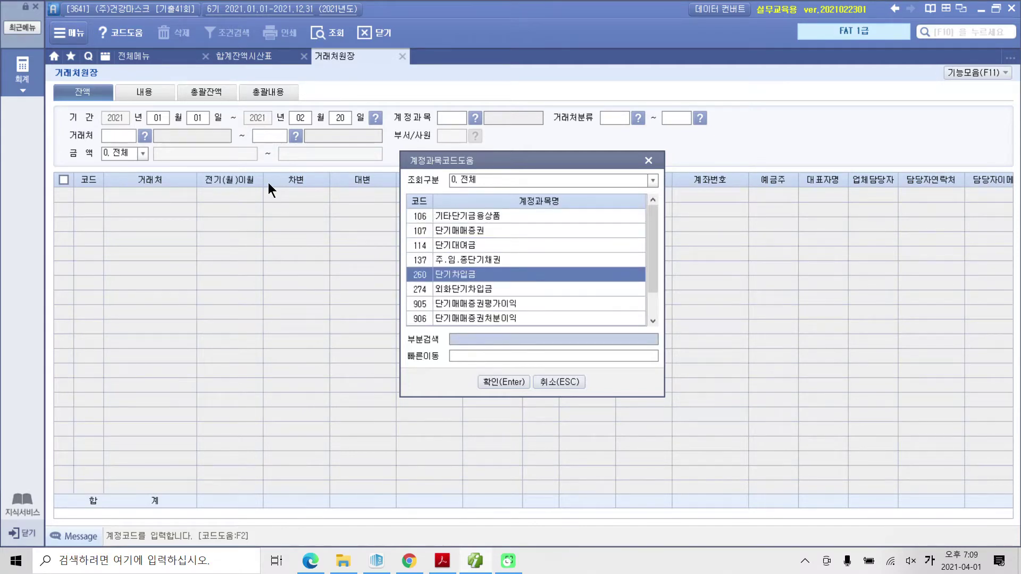
{"action": "key", "text": "Return"}
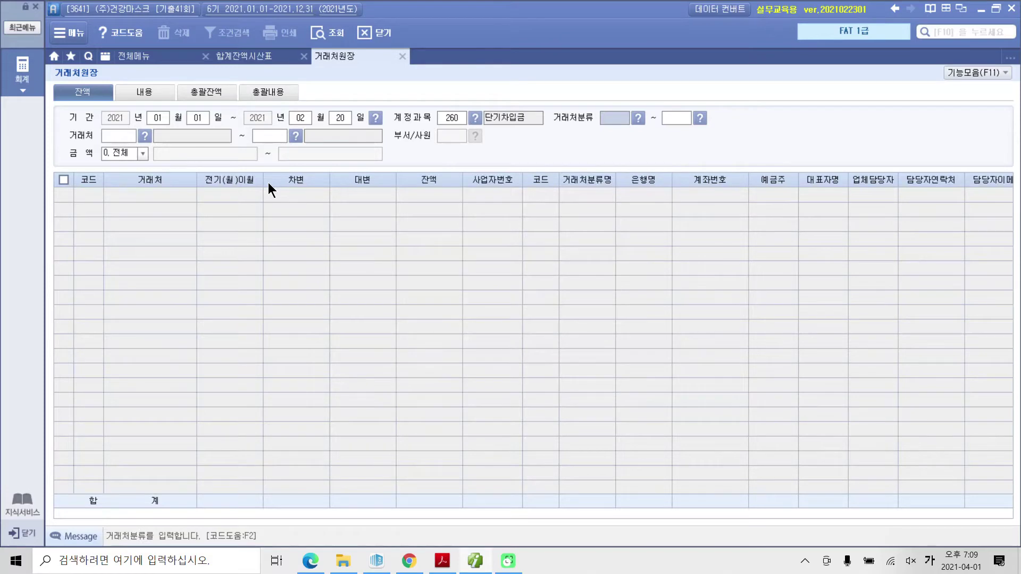
{"action": "key", "text": "Return"}
{"action": "key", "text": "Return"}
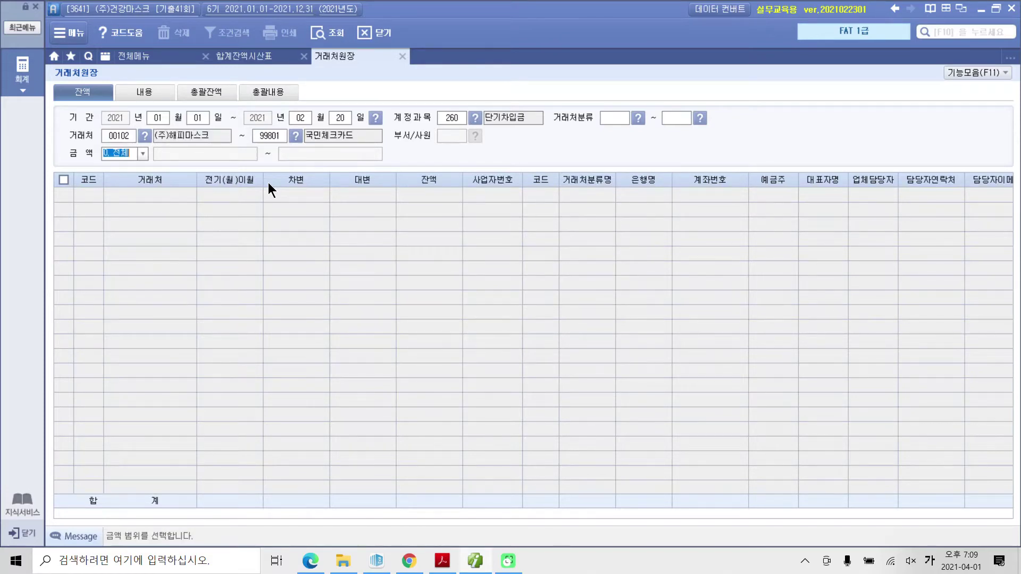
{"action": "key", "text": "Return"}
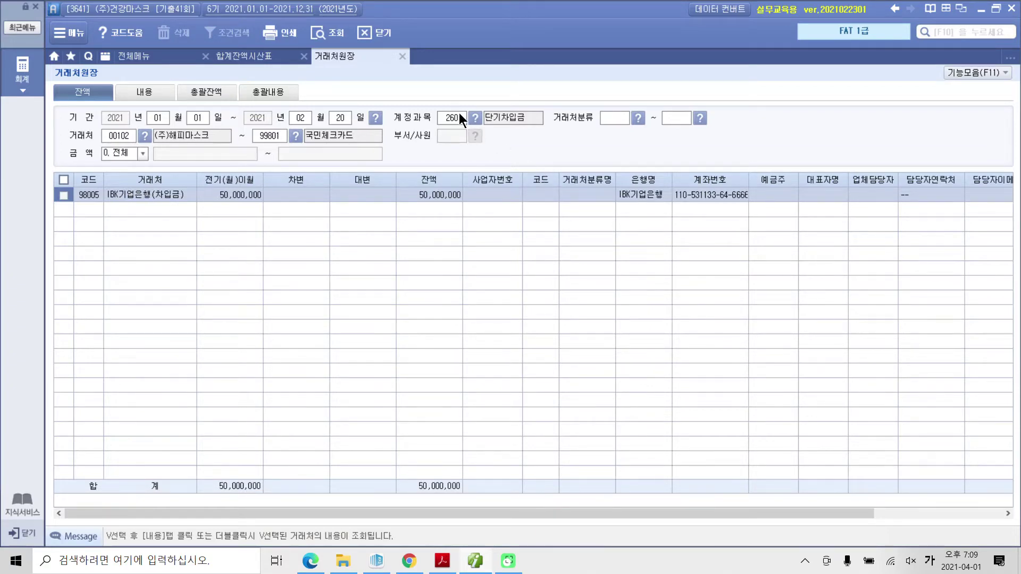
Look up the per-vendor balances of account 293 장기차입금 in the 거래처원장.
{"action": "left_click", "coordinate": [474, 117]}
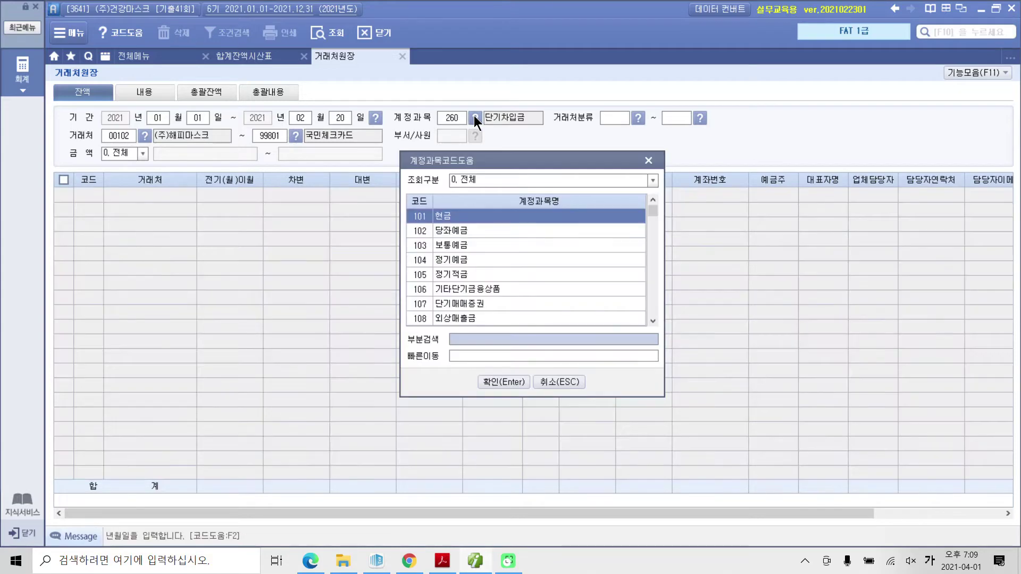
{"action": "type", "text": "장기"}
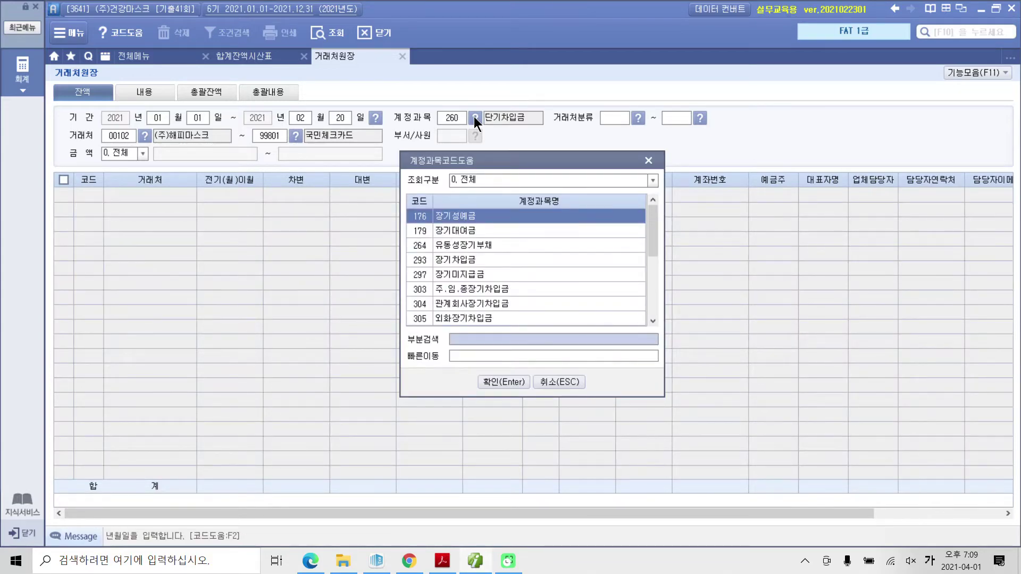
{"action": "key", "text": "Down"}
{"action": "key", "text": "Down"}
{"action": "key", "text": "Down"}
{"action": "key", "text": "Return"}
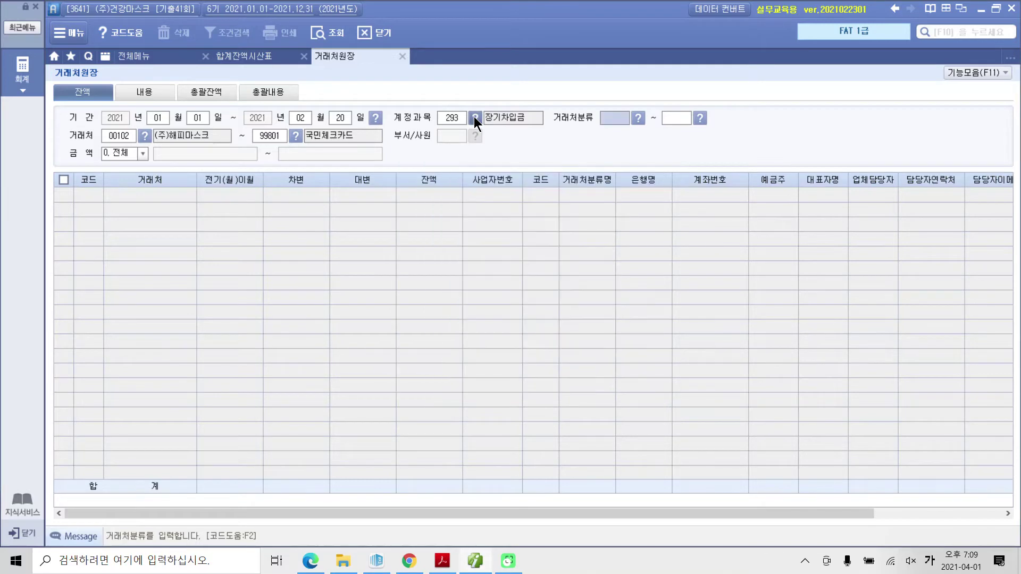
{"action": "key", "text": "Return"}
{"action": "key", "text": "Return"}
{"action": "key", "text": "Return"}
{"action": "key", "text": "Return"}
{"action": "key", "text": "Return"}
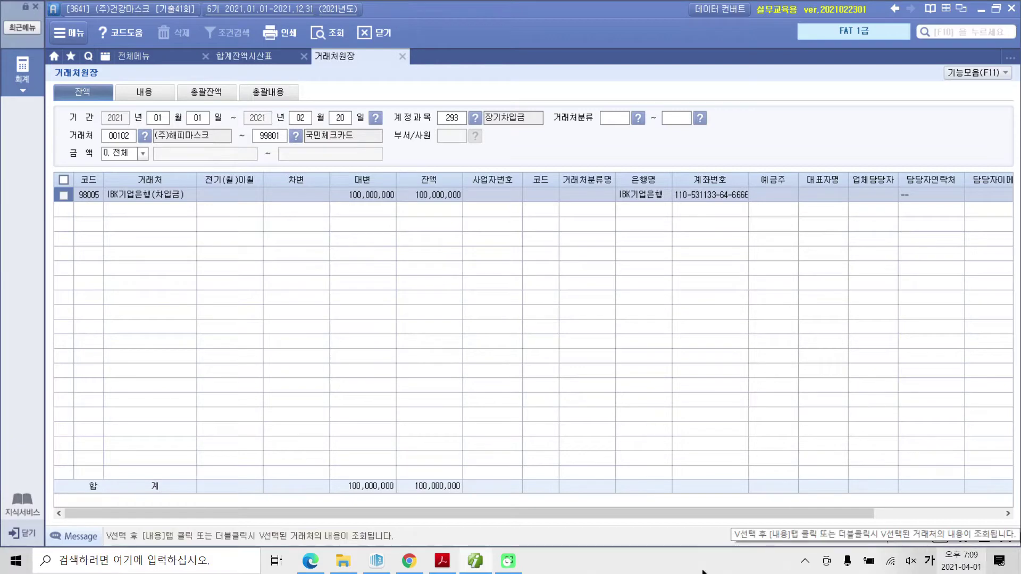
Switch to Adobe Acrobat Reader, circle (주)대림자동차 in the transaction row and handwrite a circled 미지급금 above the table, clearing the markup at the end.
{"action": "left_click", "coordinate": [441, 563]}
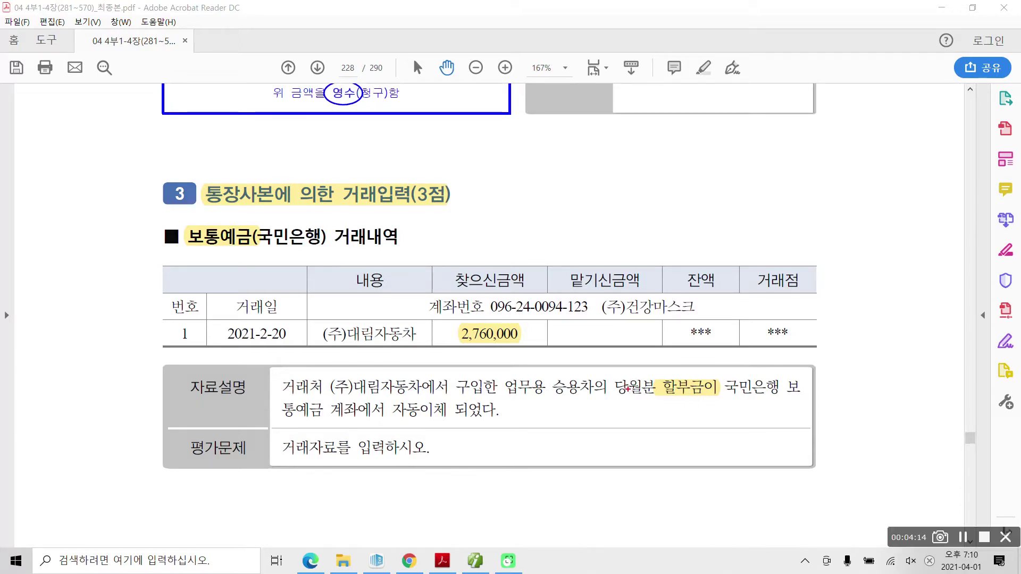
{"action": "mouse_move", "coordinate": [324, 311]}
{"action": "left_mouse_down"}
{"action": "mouse_move", "coordinate": [375, 359]}
{"action": "mouse_move", "coordinate": [405, 359]}
{"action": "left_mouse_up"}
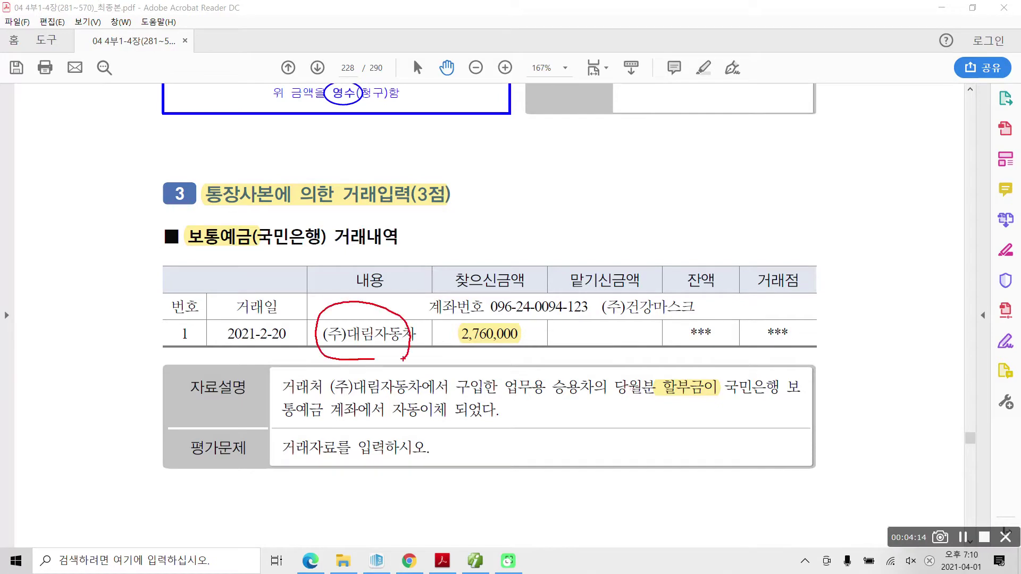
{"action": "left_click_drag", "start_coordinate": [640, 222], "coordinate": [647, 257]}
{"action": "mouse_move", "coordinate": [639, 224]}
{"action": "left_mouse_down"}
{"action": "mouse_move", "coordinate": [663, 239]}
{"action": "mouse_move", "coordinate": [650, 245]}
{"action": "left_mouse_up"}
{"action": "mouse_move", "coordinate": [679, 209]}
{"action": "left_mouse_down"}
{"action": "mouse_move", "coordinate": [680, 268]}
{"action": "mouse_move", "coordinate": [708, 234]}
{"action": "mouse_move", "coordinate": [716, 249]}
{"action": "left_mouse_up"}
{"action": "left_click_drag", "start_coordinate": [726, 200], "coordinate": [727, 263]}
{"action": "mouse_move", "coordinate": [750, 199]}
{"action": "left_mouse_down"}
{"action": "mouse_move", "coordinate": [749, 228]}
{"action": "mouse_move", "coordinate": [787, 227]}
{"action": "left_mouse_up"}
{"action": "mouse_move", "coordinate": [761, 236]}
{"action": "left_mouse_down"}
{"action": "mouse_move", "coordinate": [761, 261]}
{"action": "mouse_move", "coordinate": [775, 259]}
{"action": "left_mouse_up"}
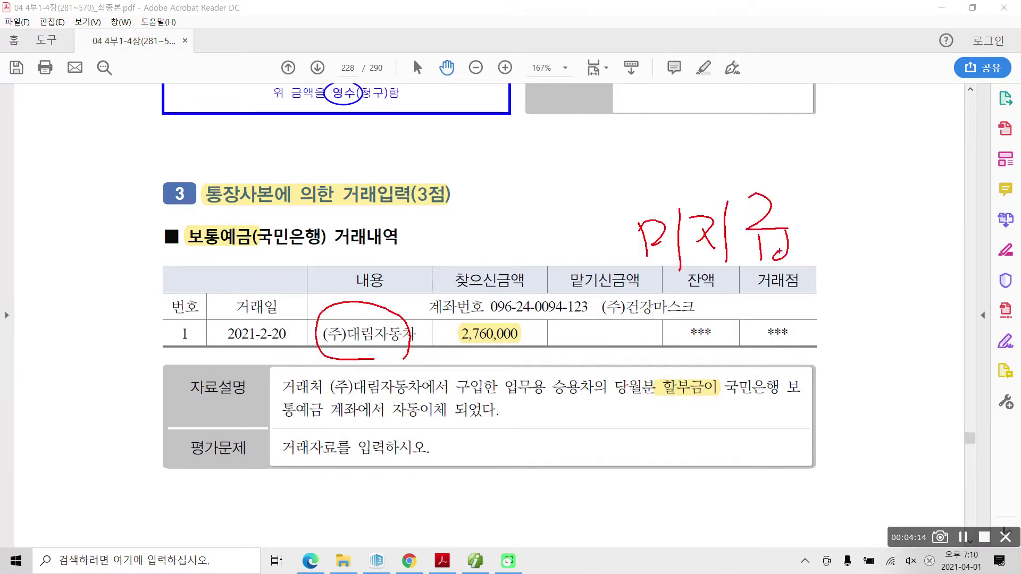
{"action": "mouse_move", "coordinate": [808, 187]}
{"action": "left_mouse_down"}
{"action": "mouse_move", "coordinate": [833, 219]}
{"action": "mouse_move", "coordinate": [804, 259]}
{"action": "mouse_move", "coordinate": [832, 262]}
{"action": "left_mouse_up"}
{"action": "mouse_move", "coordinate": [820, 279]}
{"action": "left_mouse_down"}
{"action": "mouse_move", "coordinate": [867, 277]}
{"action": "mouse_move", "coordinate": [814, 323]}
{"action": "left_mouse_up"}
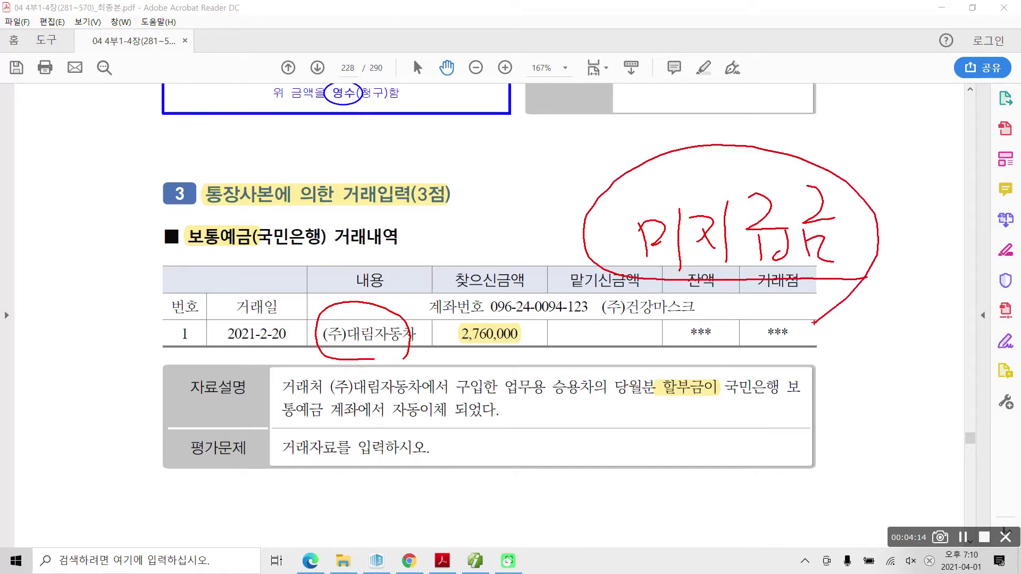
{"action": "key", "text": "Escape"}
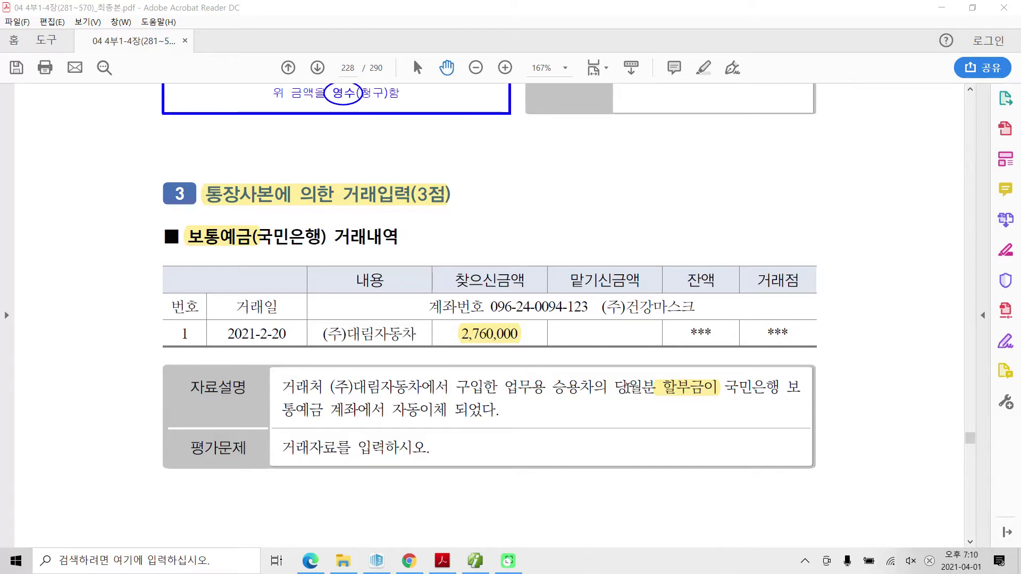
Switch to 더존 iPlus 교육용, look up account 253 미지급금 in the 거래처원장 and select the (주)대림자동차 row.
{"action": "left_click", "coordinate": [476, 554]}
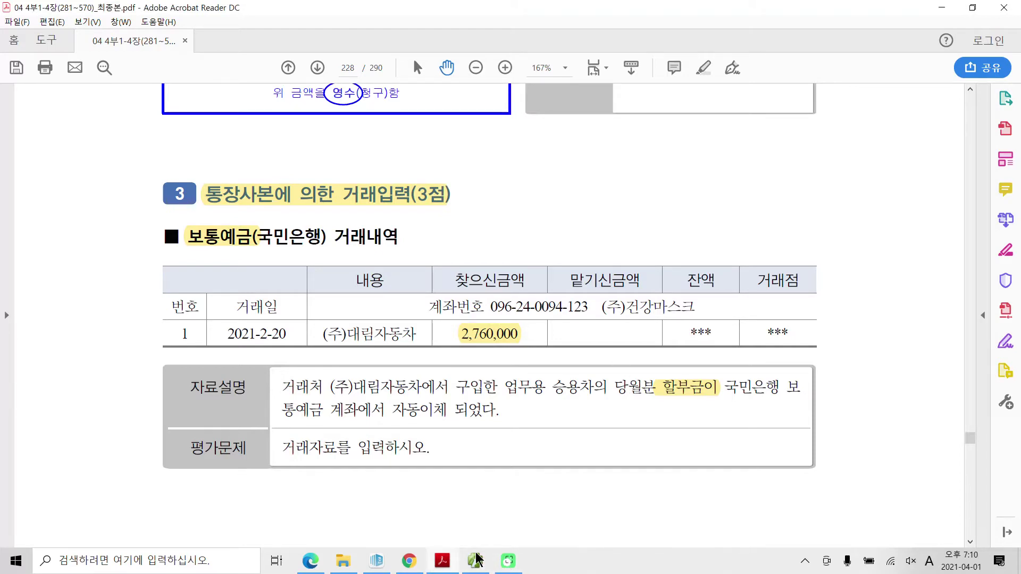
{"action": "left_click", "coordinate": [476, 560]}
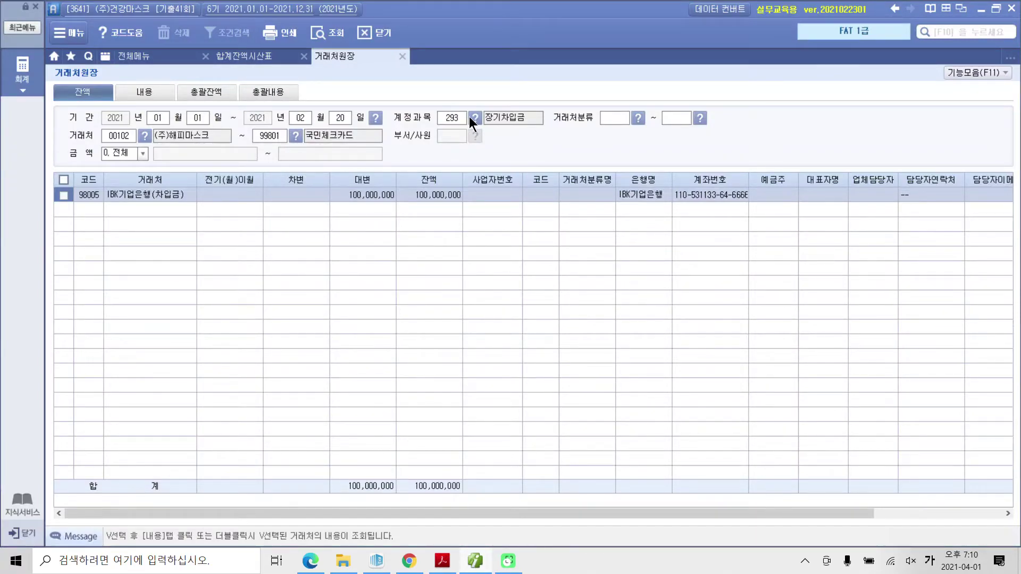
{"action": "left_click", "coordinate": [453, 116]}
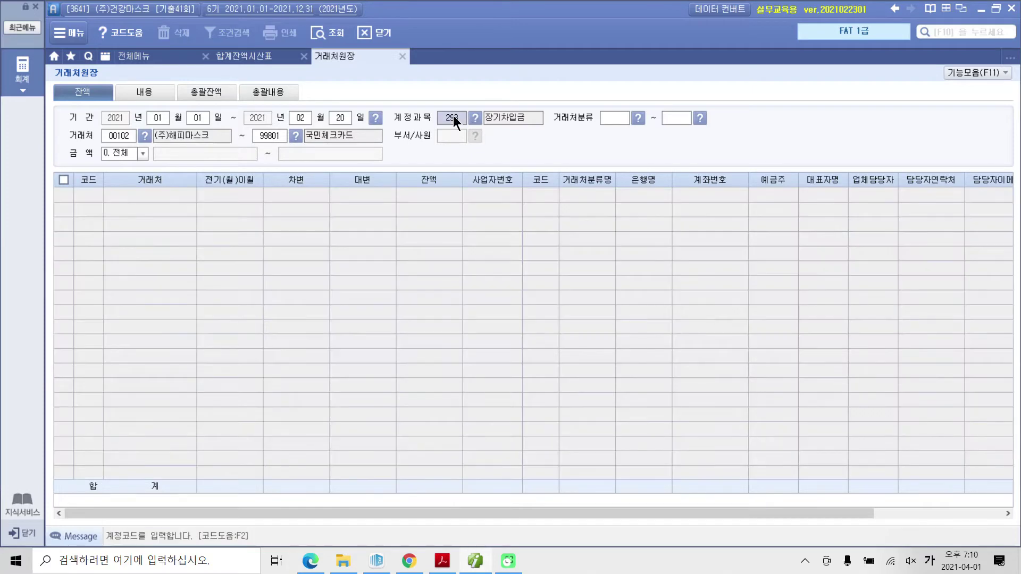
{"action": "type", "text": "253"}
{"action": "key", "text": "Return"}
{"action": "key", "text": "Return"}
{"action": "key", "text": "Return"}
{"action": "key", "text": "Return"}
{"action": "key", "text": "Return"}
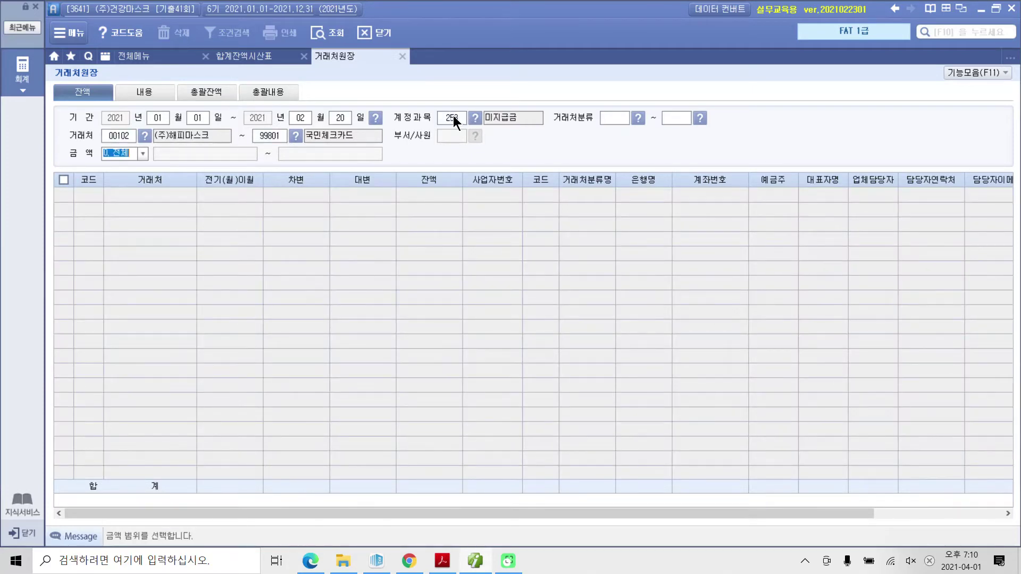
{"action": "key", "text": "Return"}
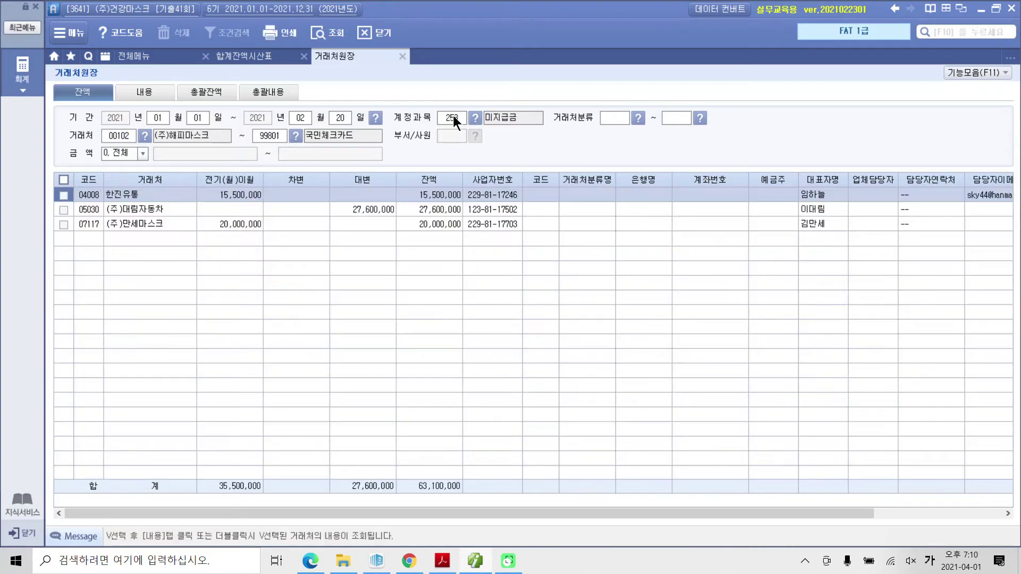
{"action": "left_click", "coordinate": [175, 209]}
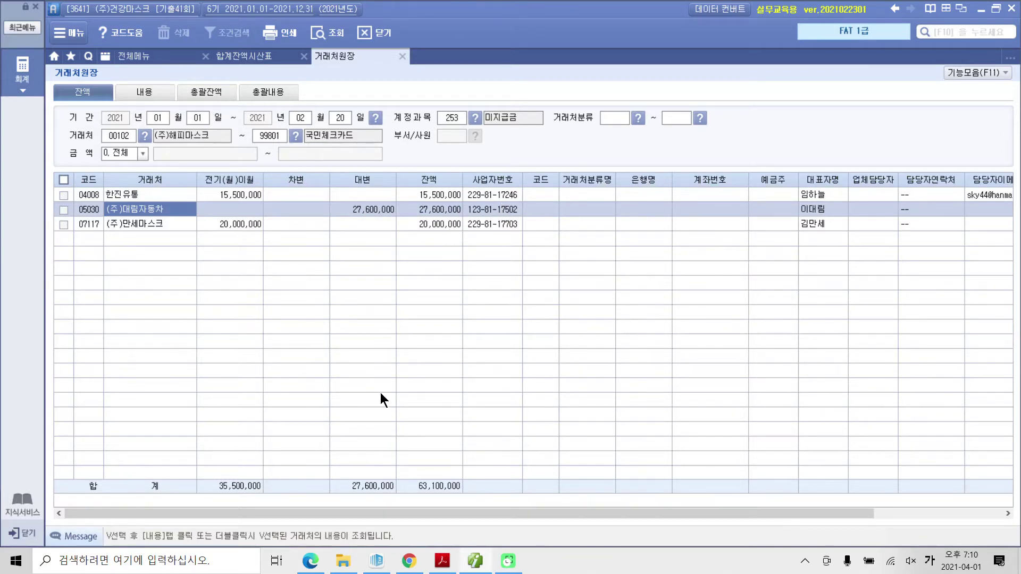
In Adobe Acrobat Reader, box (주)대림자동차, draw a vertical line above the table and handwrite an underlined 미지급금 beside it, clearing the markup at the end.
{"action": "left_click", "coordinate": [444, 560]}
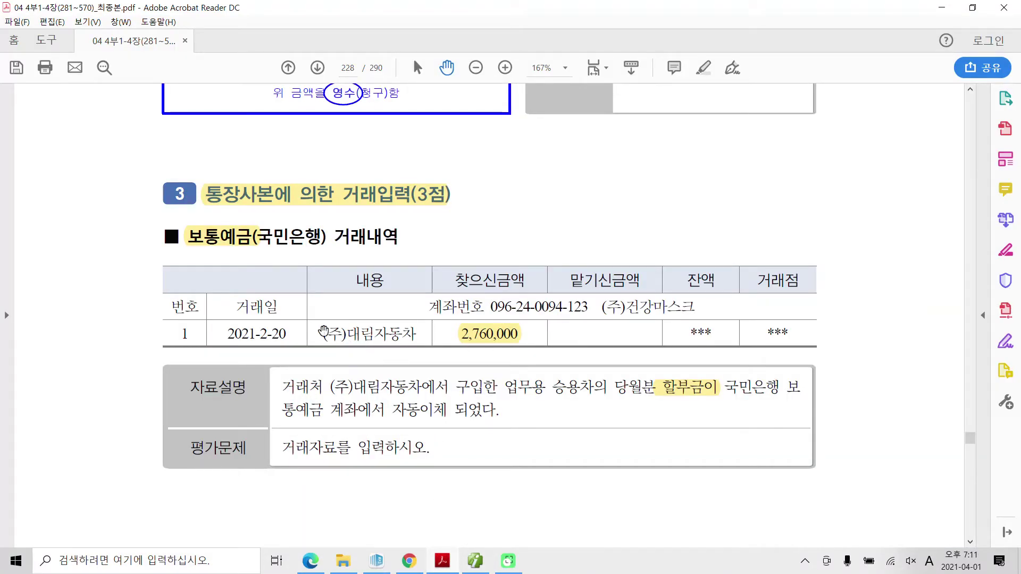
{"action": "left_click_drag", "start_coordinate": [319, 320], "coordinate": [428, 352]}
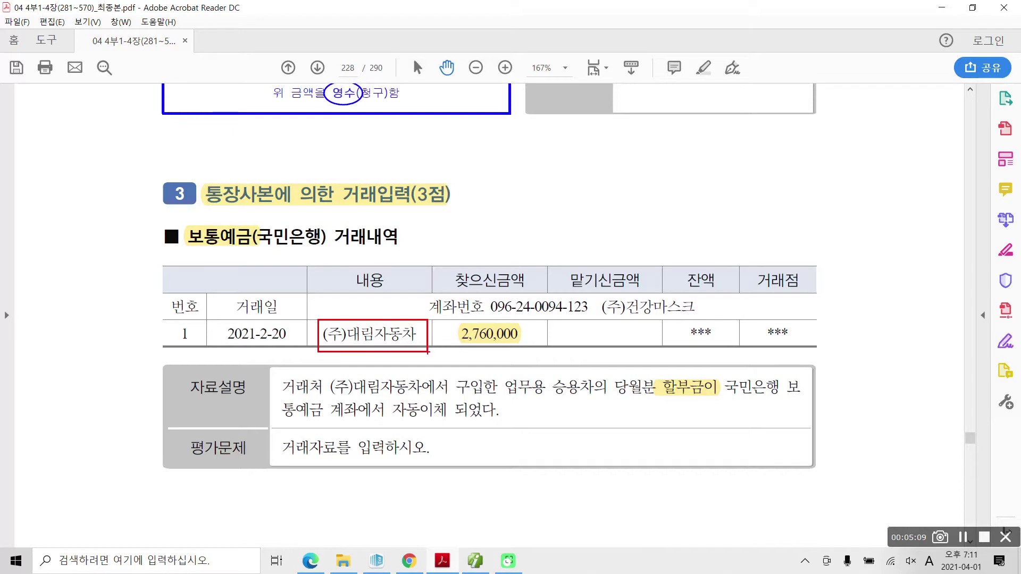
{"action": "left_click_drag", "start_coordinate": [618, 120], "coordinate": [612, 244]}
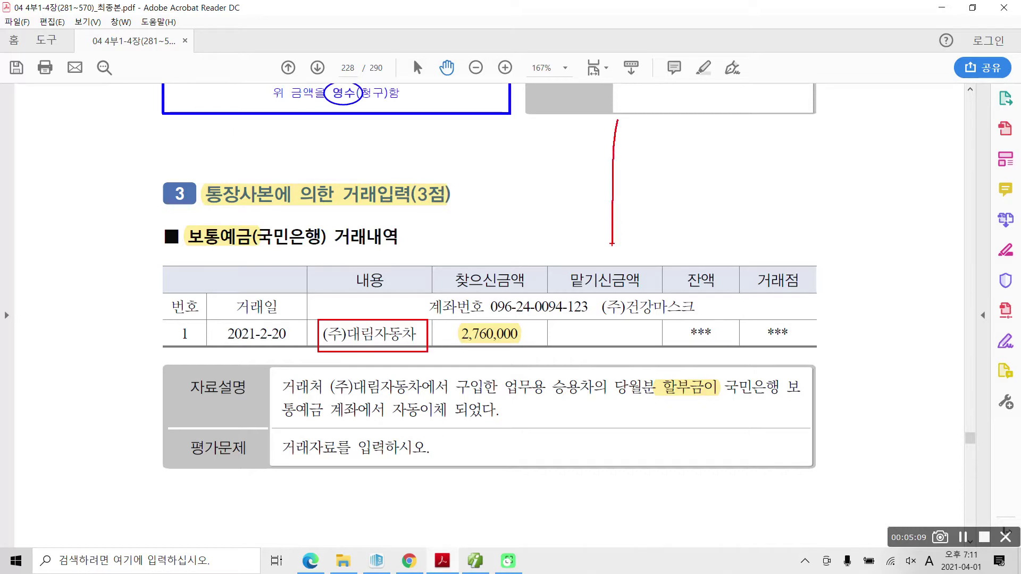
{"action": "mouse_move", "coordinate": [669, 147]}
{"action": "left_mouse_down"}
{"action": "mouse_move", "coordinate": [665, 182]}
{"action": "mouse_move", "coordinate": [694, 184]}
{"action": "left_mouse_up"}
{"action": "left_click_drag", "start_coordinate": [708, 147], "coordinate": [702, 187]}
{"action": "mouse_move", "coordinate": [717, 155]}
{"action": "left_mouse_down"}
{"action": "mouse_move", "coordinate": [733, 159]}
{"action": "mouse_move", "coordinate": [735, 184]}
{"action": "left_mouse_up"}
{"action": "left_click_drag", "start_coordinate": [758, 148], "coordinate": [751, 192]}
{"action": "mouse_move", "coordinate": [768, 138]}
{"action": "left_mouse_down"}
{"action": "mouse_move", "coordinate": [789, 168]}
{"action": "mouse_move", "coordinate": [798, 164]}
{"action": "left_mouse_up"}
{"action": "mouse_move", "coordinate": [779, 173]}
{"action": "left_mouse_down"}
{"action": "mouse_move", "coordinate": [781, 198]}
{"action": "mouse_move", "coordinate": [803, 179]}
{"action": "left_mouse_up"}
{"action": "mouse_move", "coordinate": [817, 128]}
{"action": "left_mouse_down"}
{"action": "mouse_move", "coordinate": [830, 126]}
{"action": "mouse_move", "coordinate": [833, 154]}
{"action": "left_mouse_up"}
{"action": "mouse_move", "coordinate": [806, 178]}
{"action": "left_mouse_down"}
{"action": "mouse_move", "coordinate": [814, 193]}
{"action": "mouse_move", "coordinate": [850, 201]}
{"action": "left_mouse_up"}
{"action": "mouse_move", "coordinate": [664, 228]}
{"action": "left_mouse_down"}
{"action": "mouse_move", "coordinate": [847, 234]}
{"action": "mouse_move", "coordinate": [931, 249]}
{"action": "left_mouse_up"}
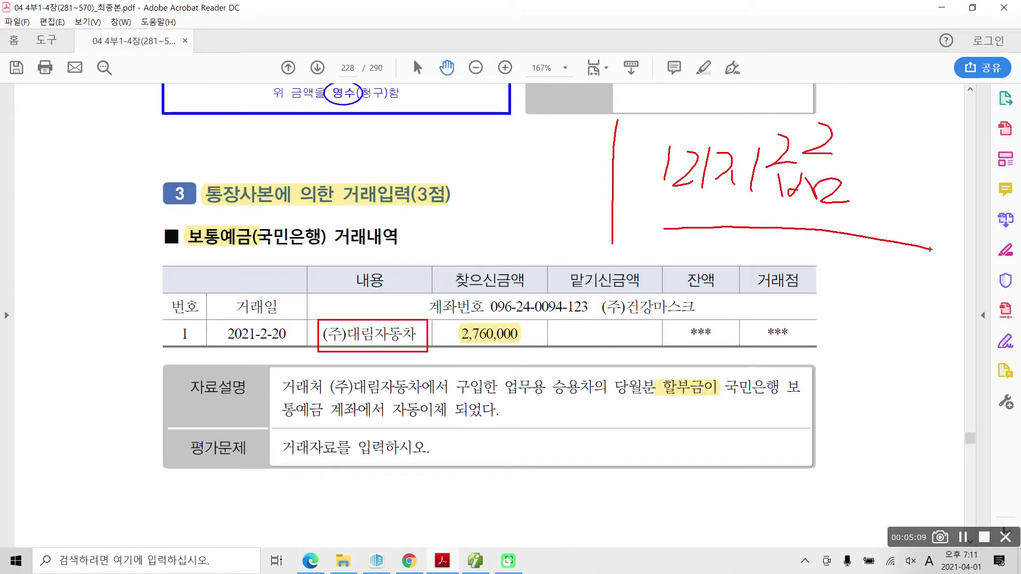
{"action": "key", "text": "Escape"}
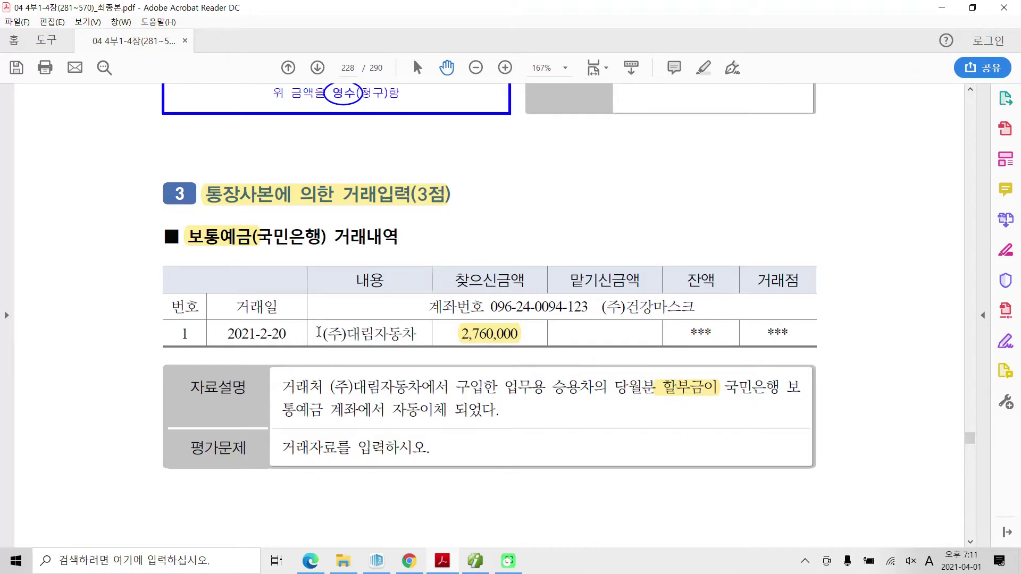
Return to 더존 iPlus 교육용, close the 거래처원장 and 합계잔액시산표, and open 일반전표입력 for 20 February 2021.
{"action": "mouse_move", "coordinate": [475, 563]}
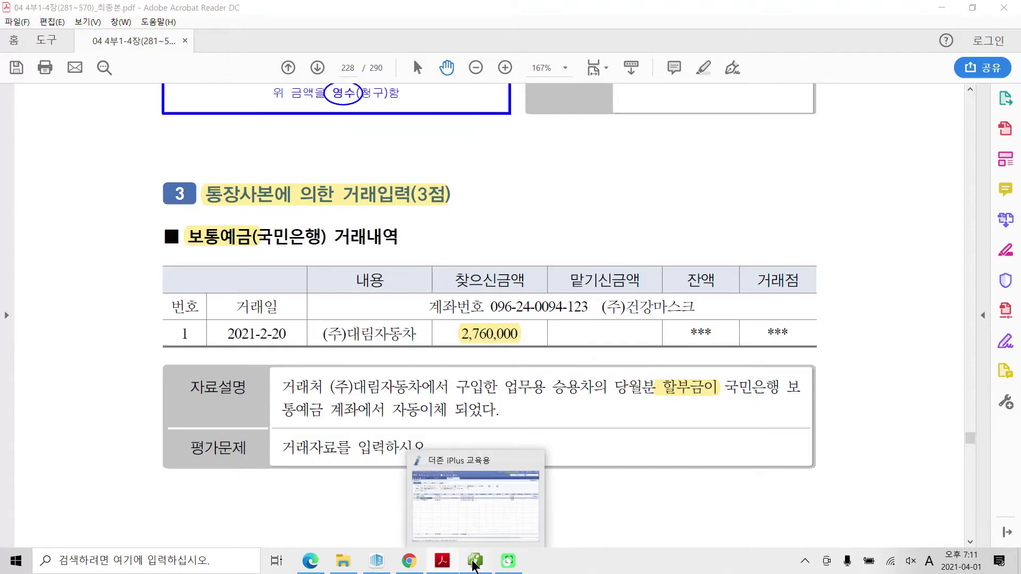
{"action": "left_click", "coordinate": [432, 453]}
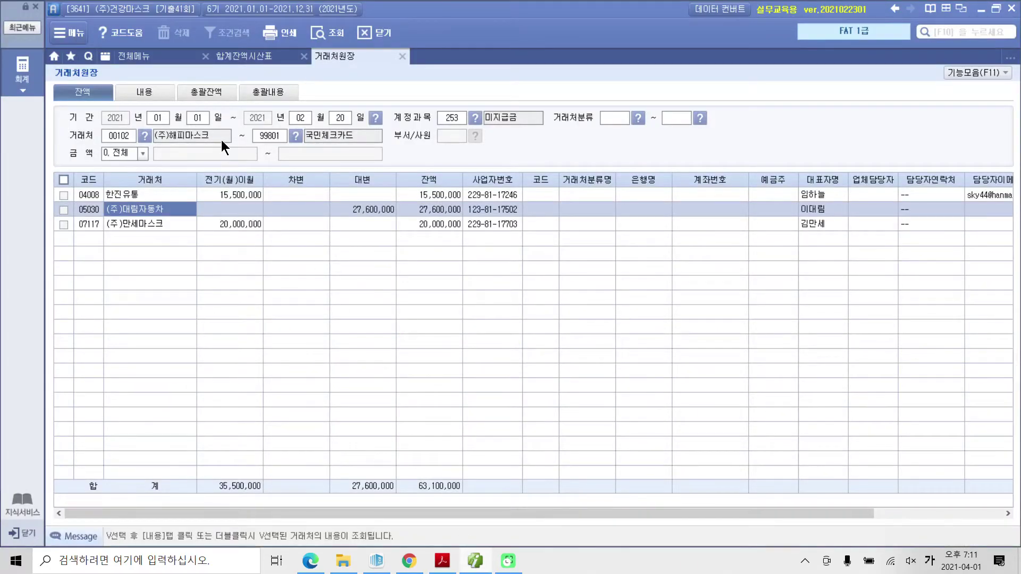
{"action": "left_click", "coordinate": [402, 55]}
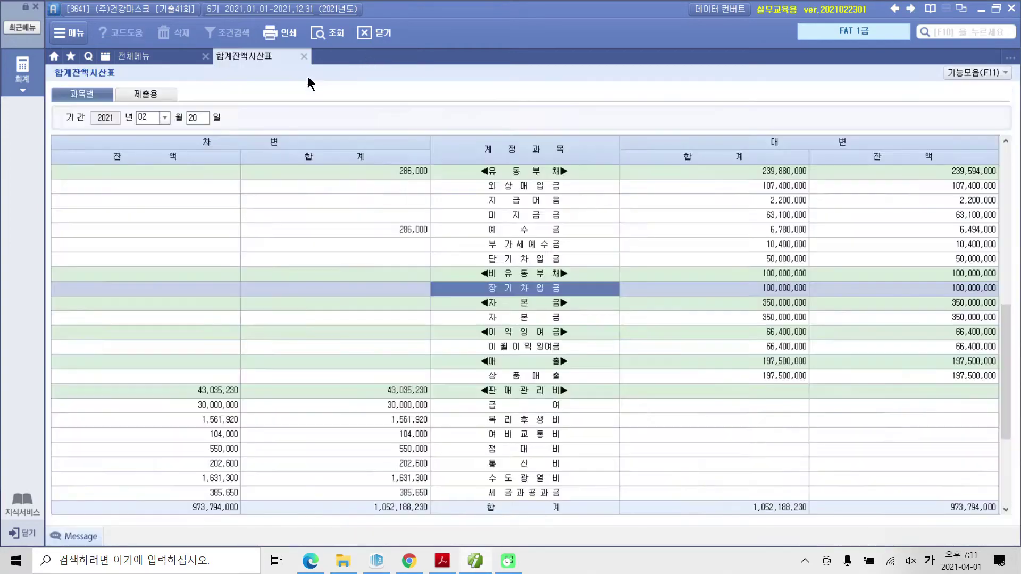
{"action": "left_click", "coordinate": [305, 56]}
{"action": "left_click", "coordinate": [271, 120]}
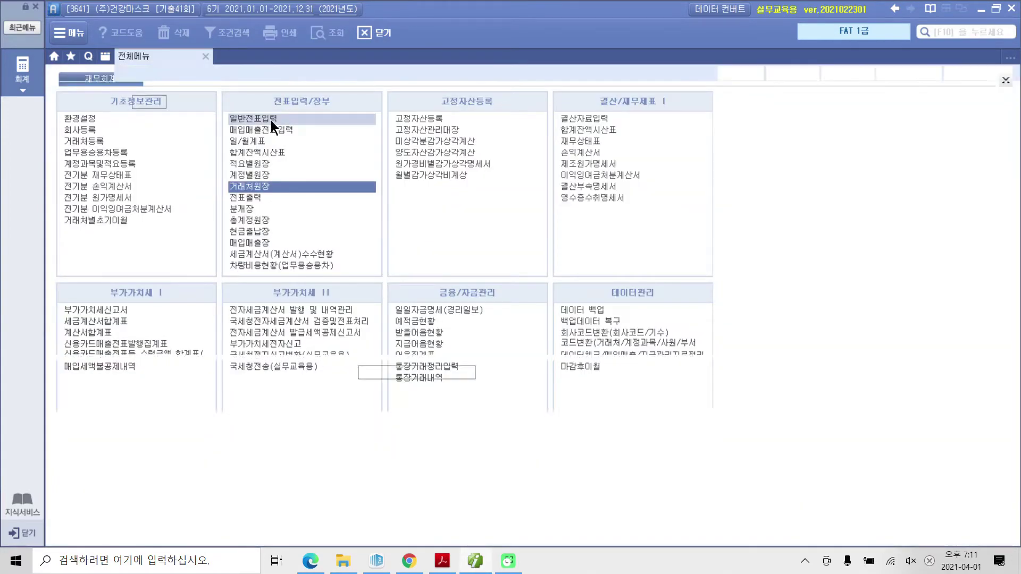
{"action": "type", "text": "2"}
{"action": "key", "text": "Return"}
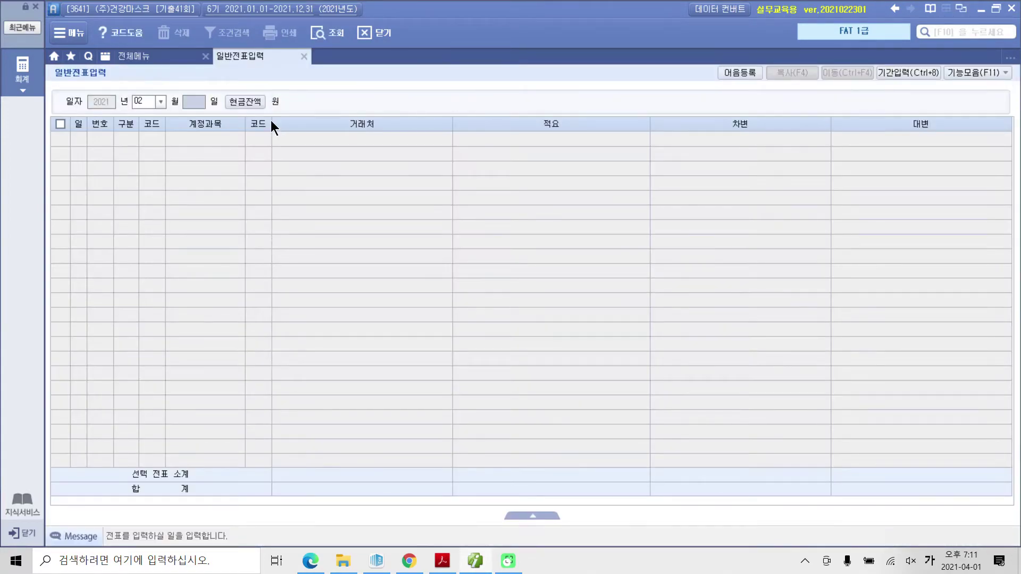
{"action": "type", "text": "20"}
{"action": "key", "text": "Return"}
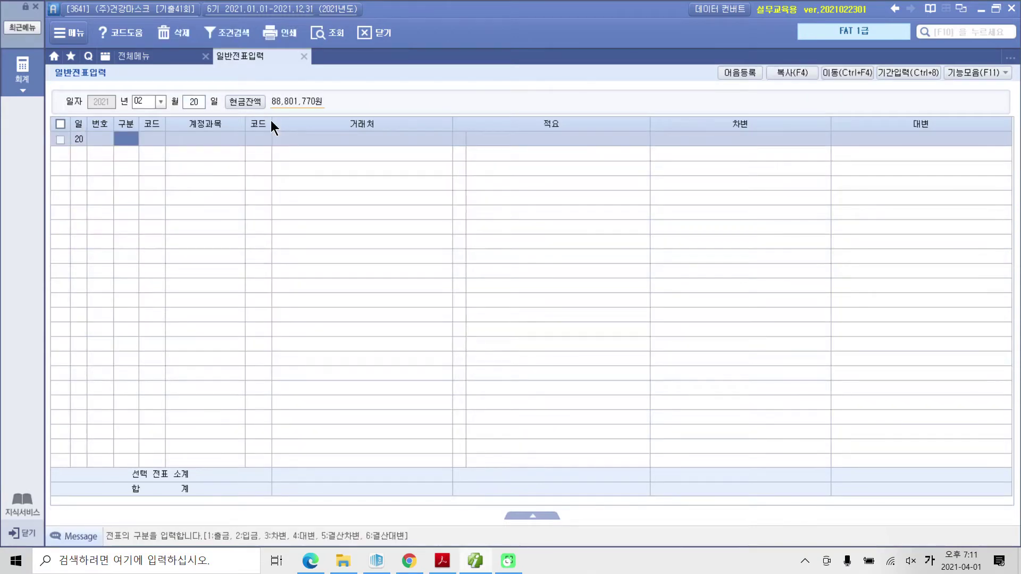
Enter the 20 February debit (차변) line: account 253 미지급금, 거래처 (주)대림자동차, amount 2,760,000.
{"action": "type", "text": "3"}
{"action": "key", "text": "Return"}
{"action": "type", "text": "미"}
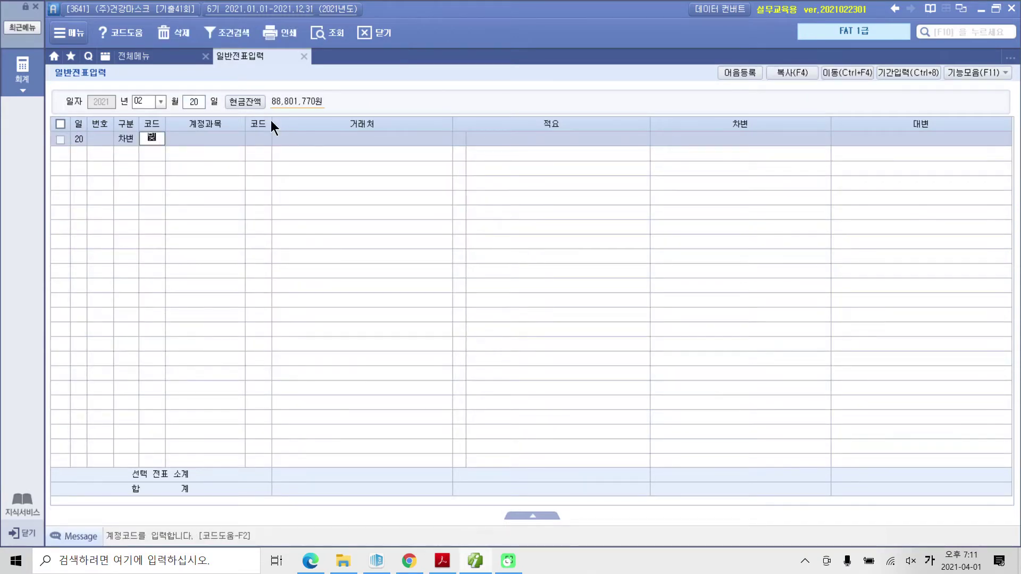
{"action": "type", "text": "지"}
{"action": "key", "text": "Return"}
{"action": "key", "text": "Return"}
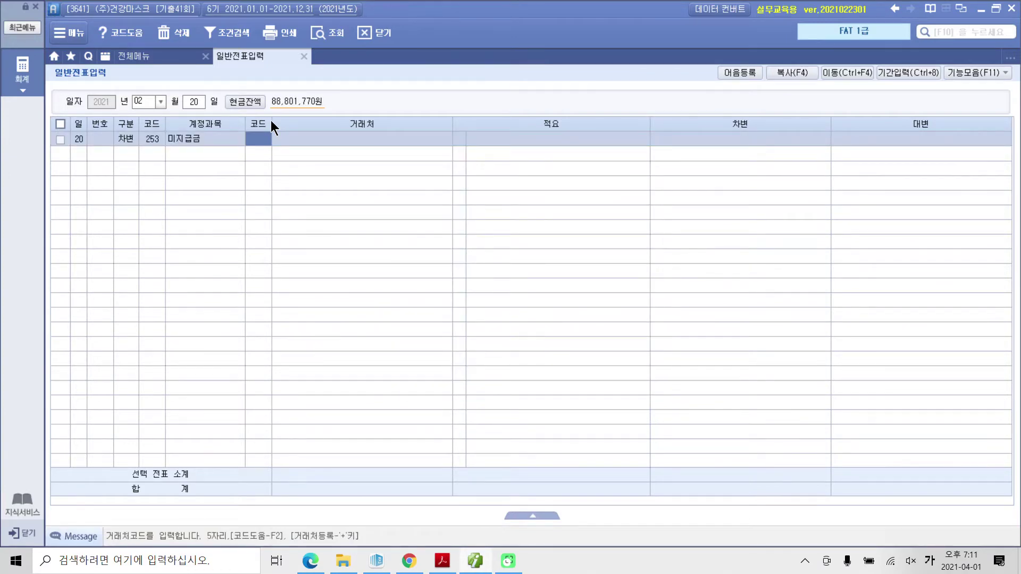
{"action": "type", "text": "05030"}
{"action": "key", "text": "Return"}
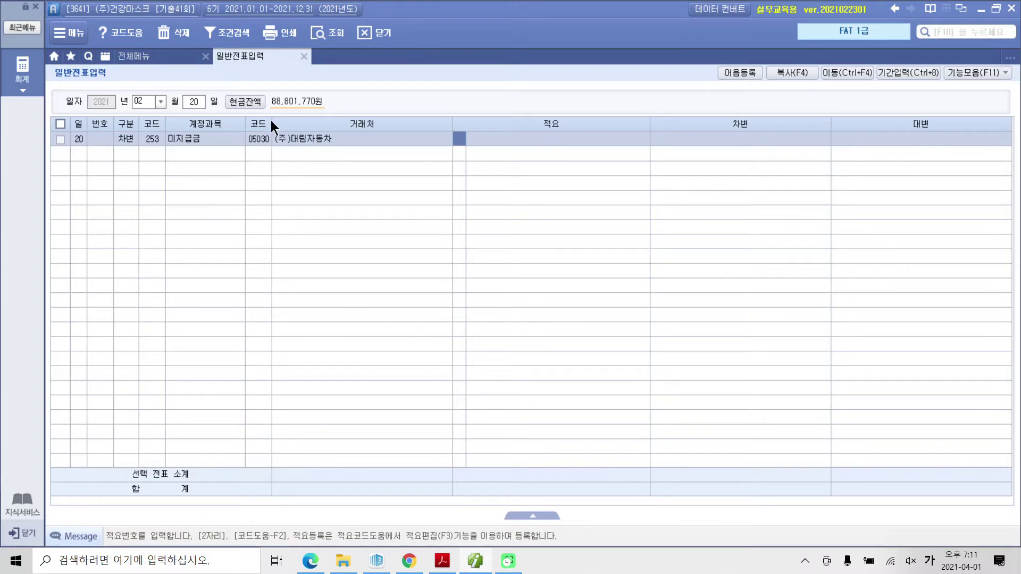
{"action": "key", "text": "Return"}
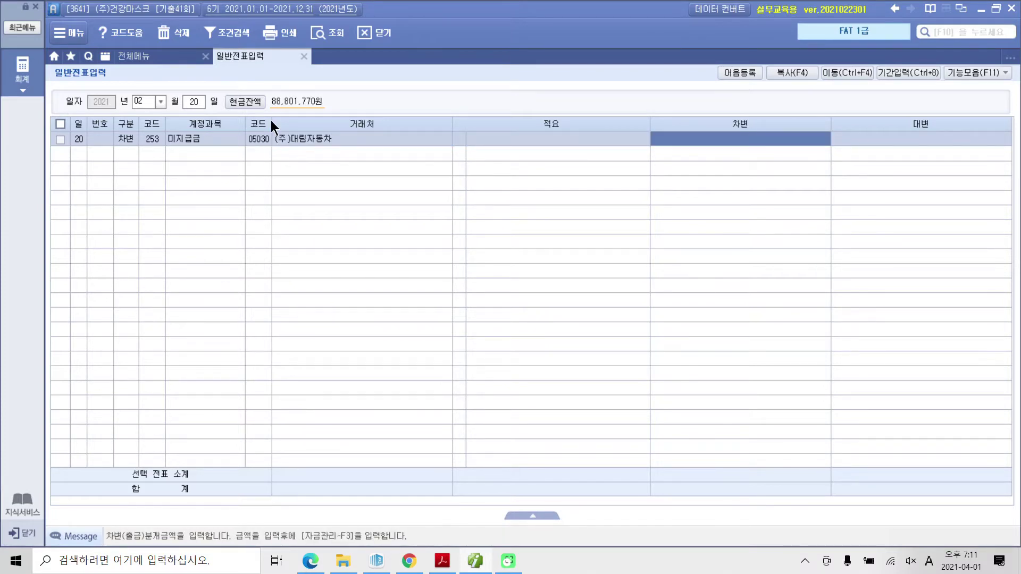
{"action": "type", "text": "2760000"}
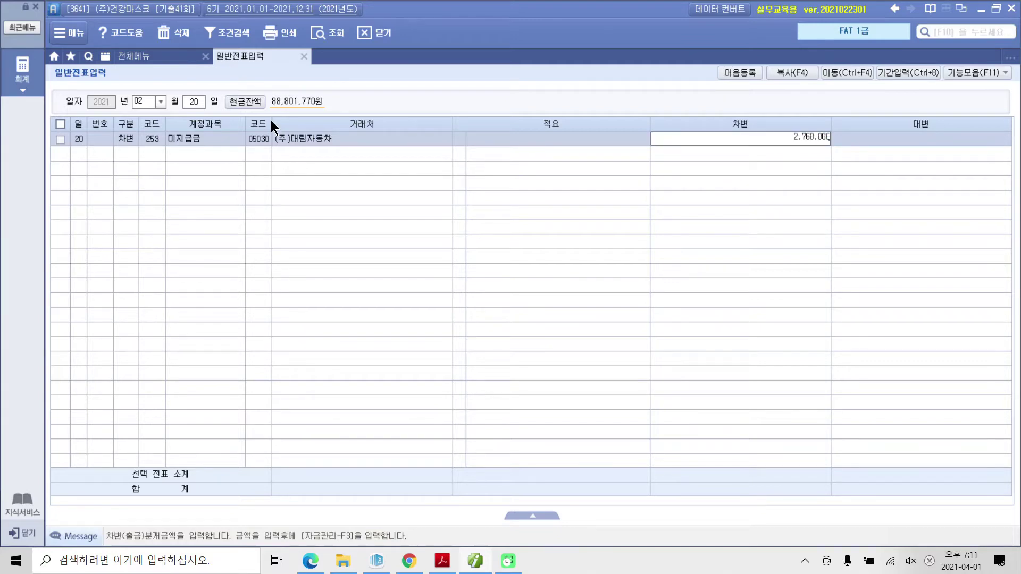
{"action": "key", "text": "Return"}
Add the matching credit (대변) line: account 103 보통예금, 거래처 국민은행(보통), amount 2,760,000.
{"action": "type", "text": "4"}
{"action": "key", "text": "Return"}
{"action": "type", "text": "103"}
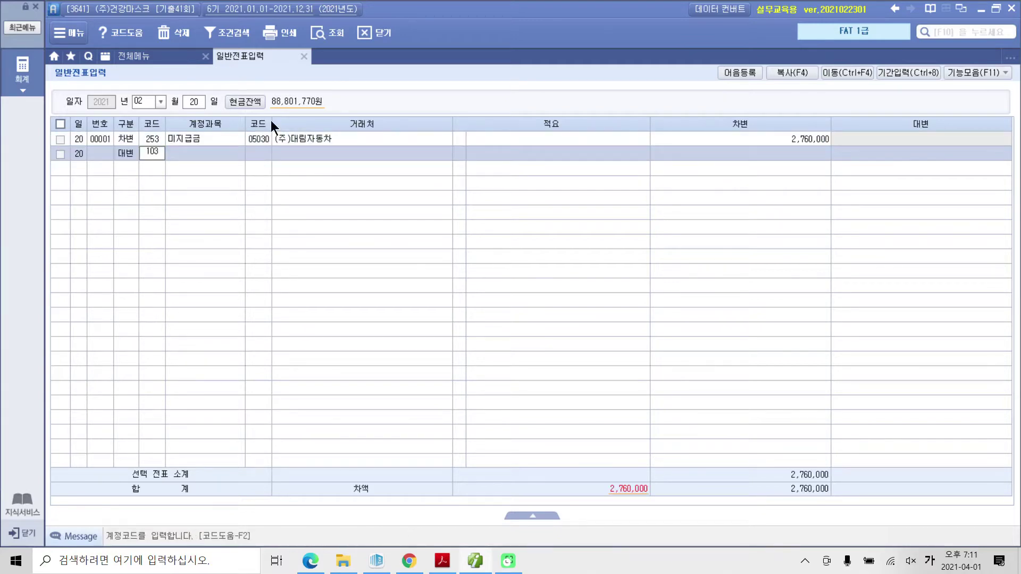
{"action": "key", "text": "Return"}
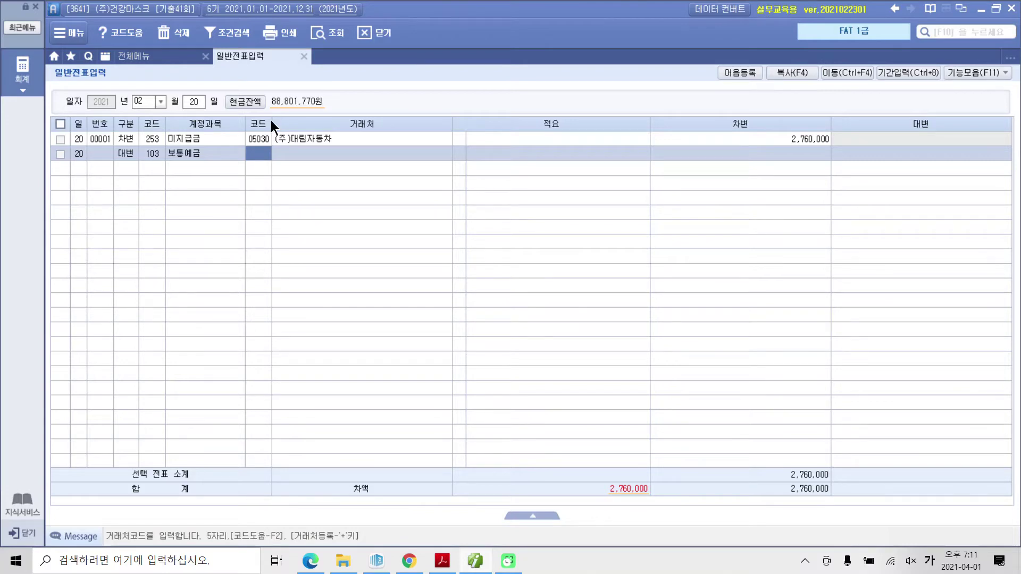
{"action": "type", "text": "국민"}
{"action": "key", "text": "Return"}
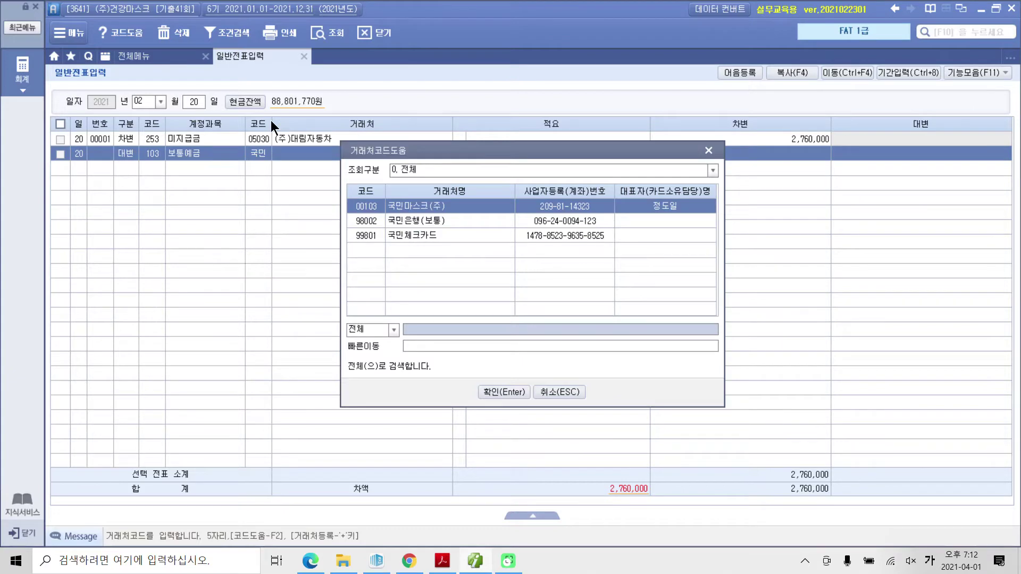
{"action": "key", "text": "Down"}
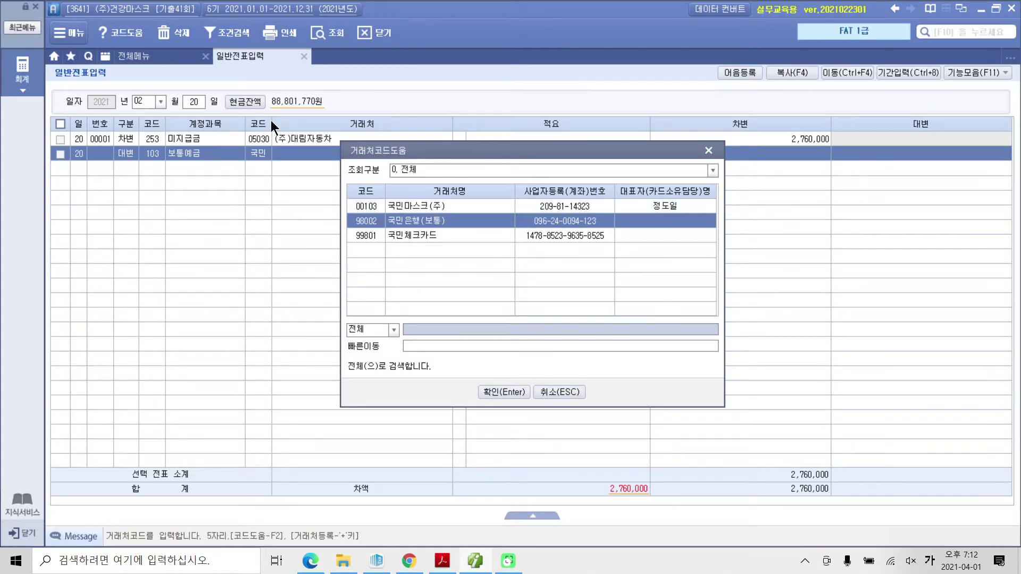
{"action": "key", "text": "Return"}
{"action": "key", "text": "Return"}
{"action": "key", "text": "Return"}
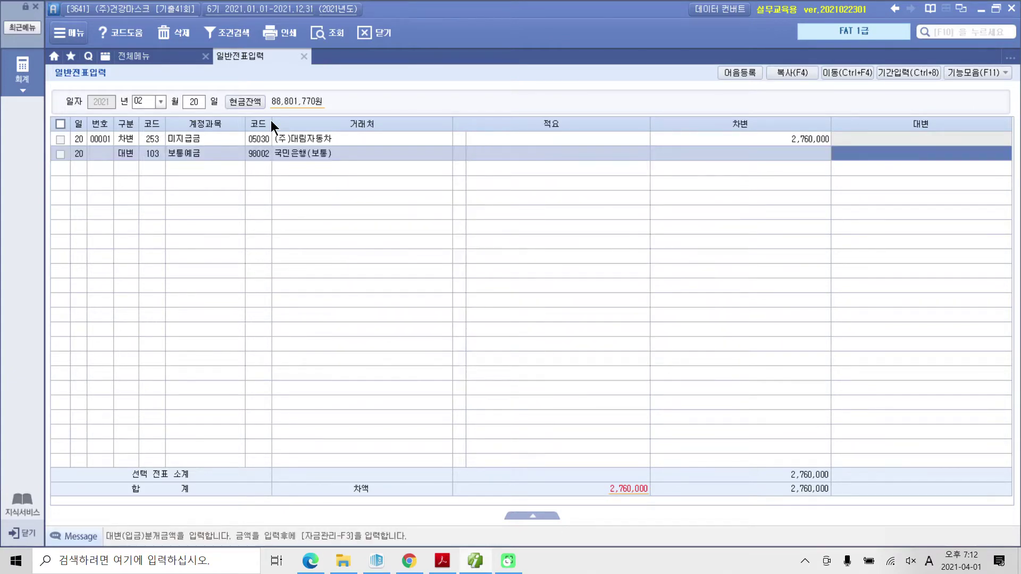
{"action": "type", "text": "2760000"}
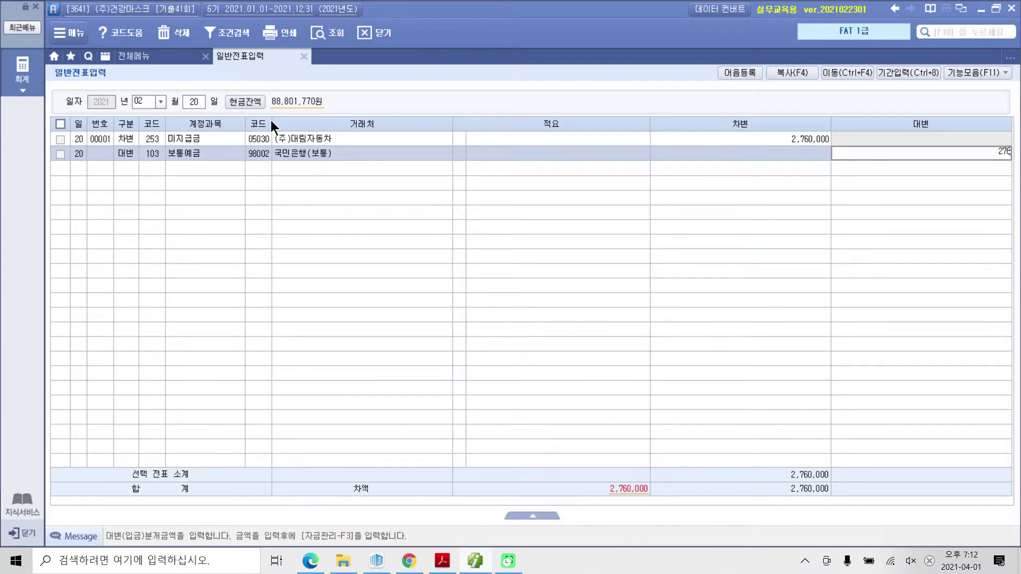
{"action": "key", "text": "Return"}
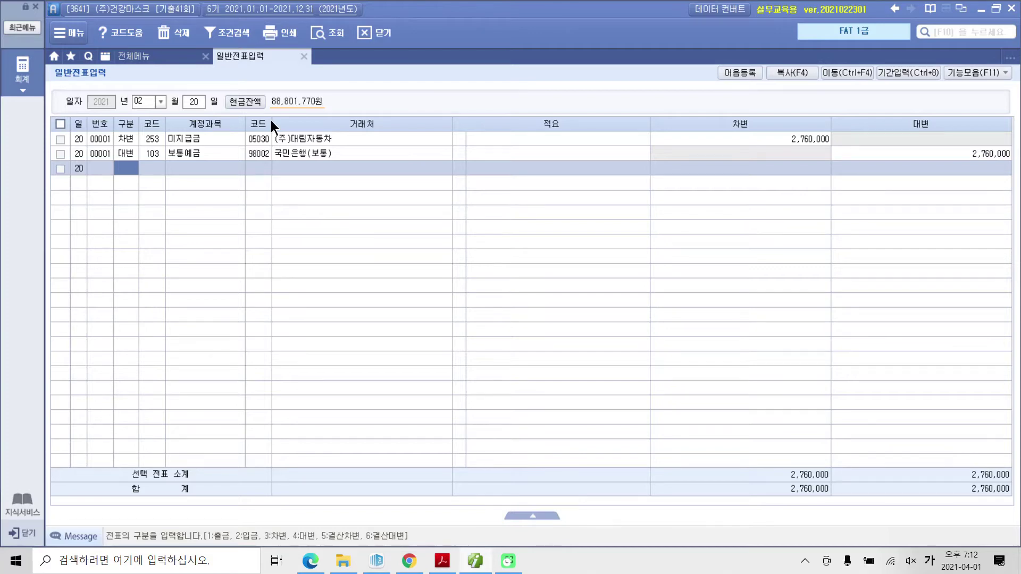
Switch to Adobe Acrobat Reader, go to question 4 약속어음의 배서양도 and highlight "배서양도(4" in its heading.
{"action": "left_click", "coordinate": [439, 568]}
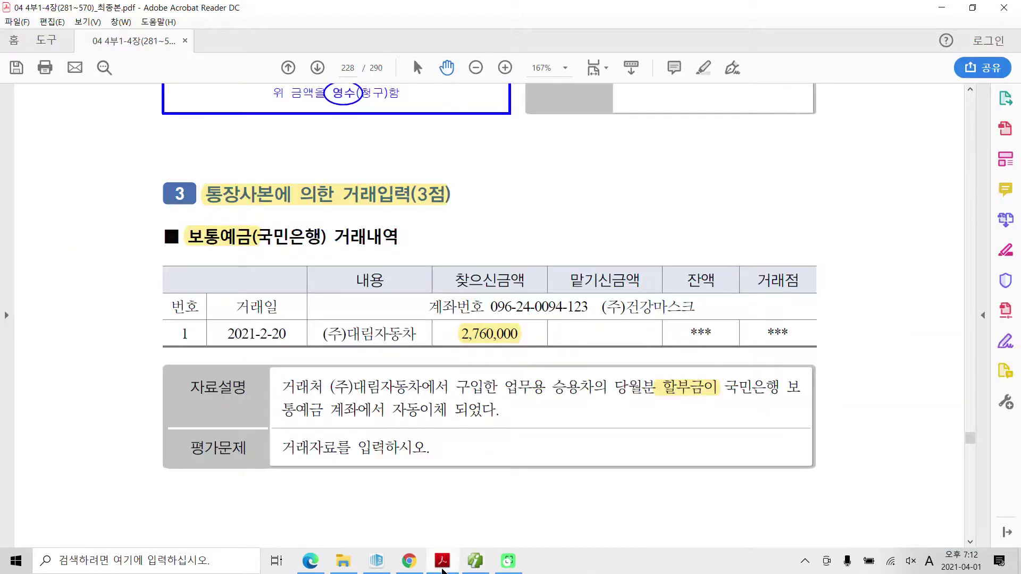
{"action": "scroll", "coordinate": [521, 375], "scroll_direction": "down", "scroll_amount": 1}
{"action": "scroll", "coordinate": [520, 375], "scroll_direction": "down", "scroll_amount": 12}
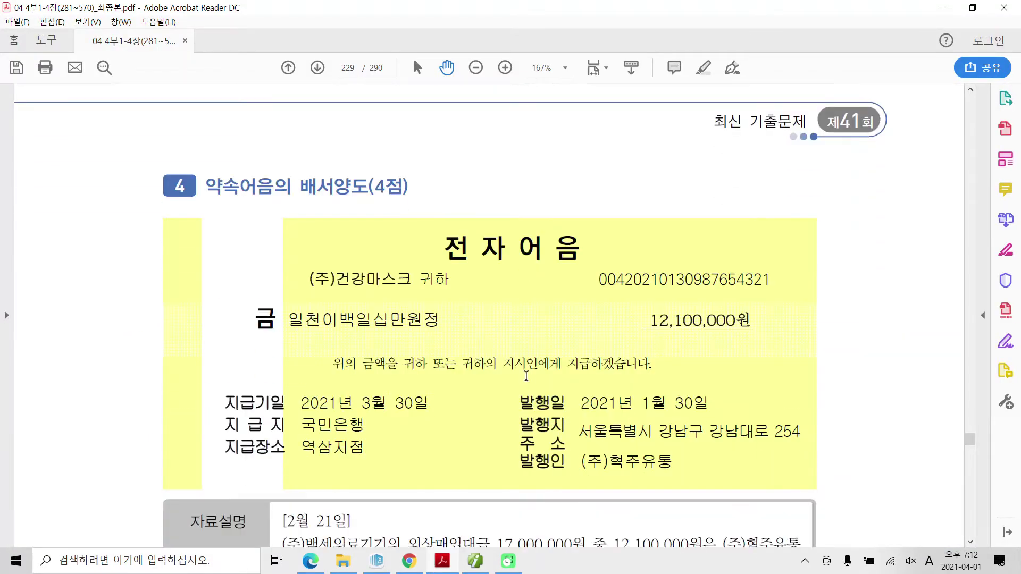
{"action": "scroll", "coordinate": [526, 376], "scroll_direction": "down", "scroll_amount": 1}
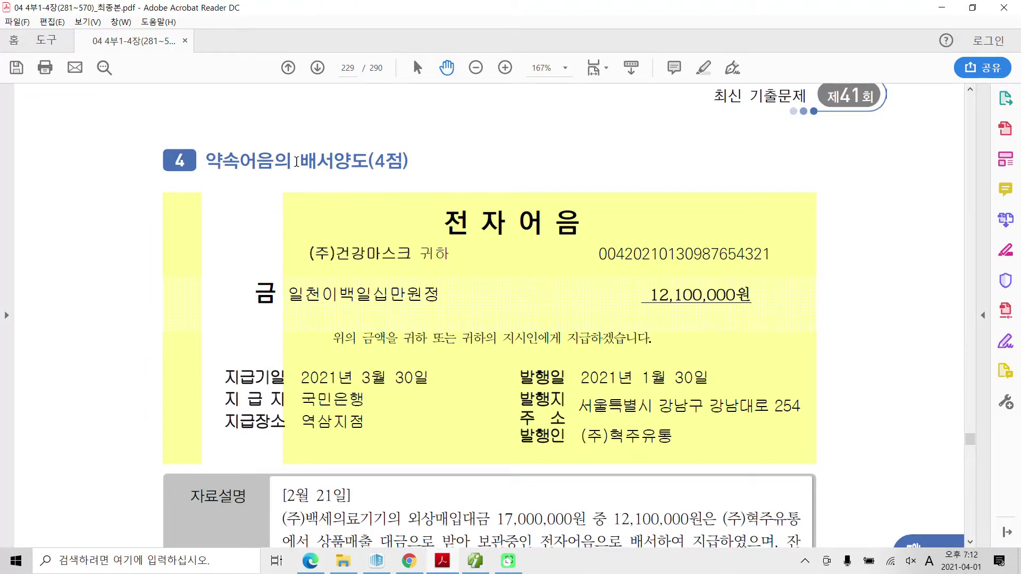
{"action": "left_click_drag", "start_coordinate": [296, 162], "coordinate": [384, 161]}
{"action": "right_click", "coordinate": [370, 166]}
{"action": "left_click", "coordinate": [425, 206]}
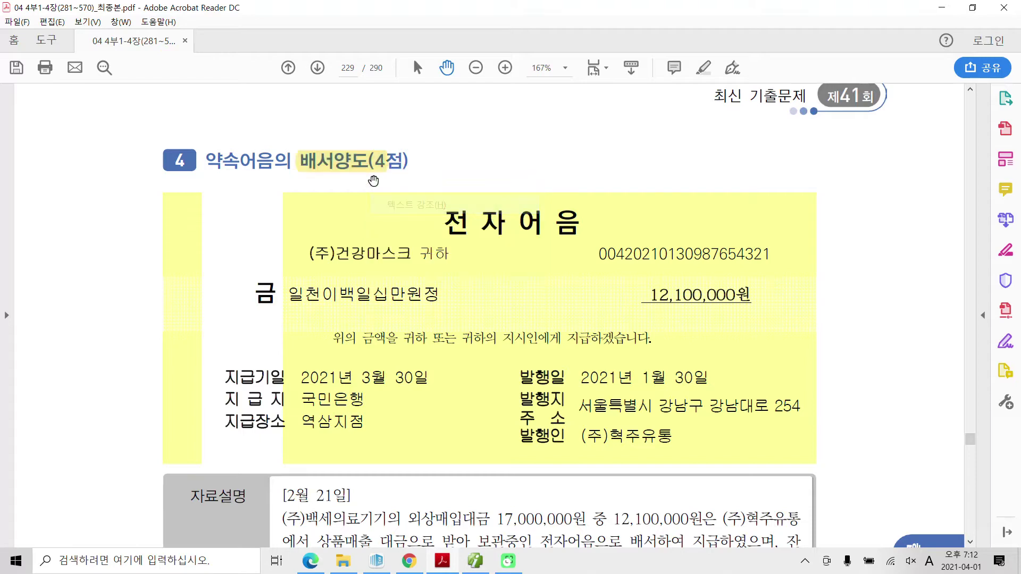
Highlight "외상매입" in question 4's 자료설명 text.
{"action": "scroll", "coordinate": [374, 282], "scroll_direction": "down", "scroll_amount": 5}
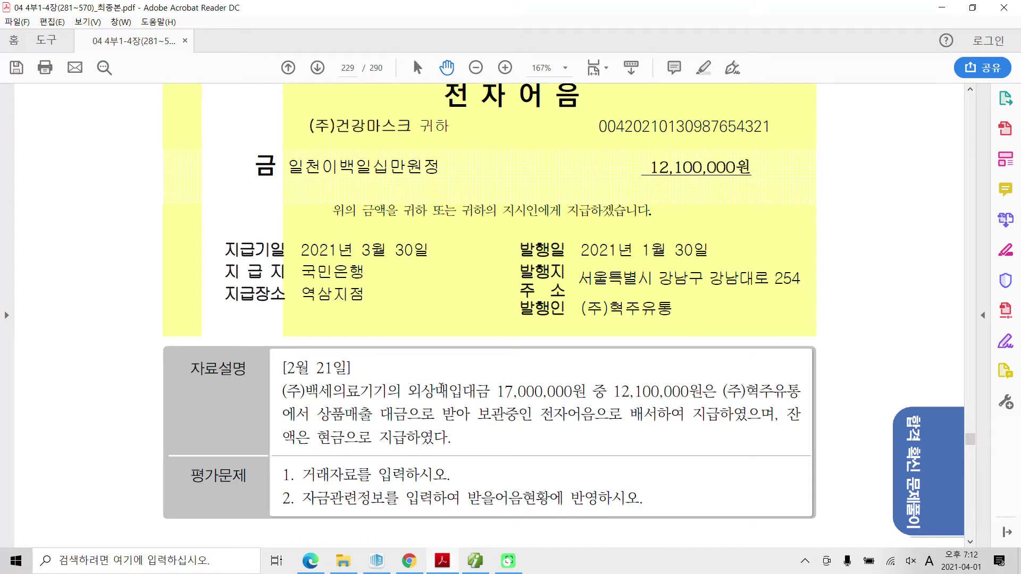
{"action": "left_click_drag", "start_coordinate": [408, 391], "coordinate": [455, 394]}
{"action": "right_click", "coordinate": [456, 395]}
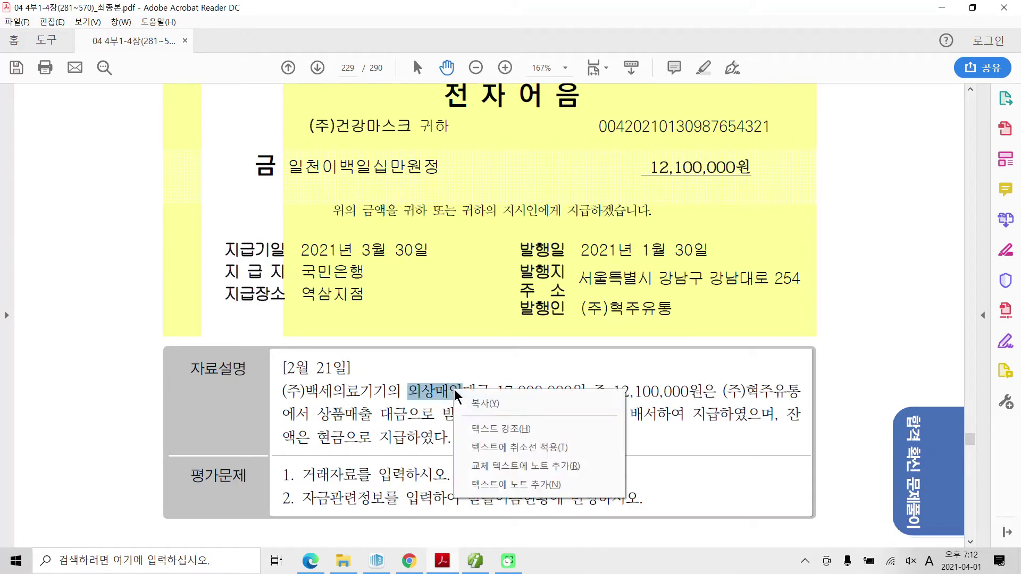
{"action": "left_click", "coordinate": [490, 429]}
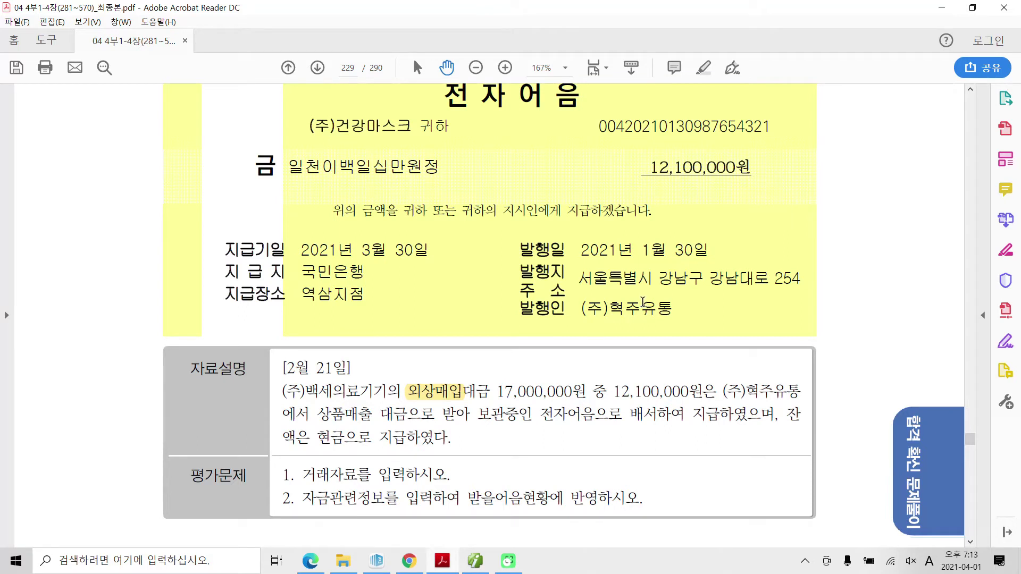
Highlight "거래자료를 입력하시오" and "자금관련정보" in question 4's 평가문제 items.
{"action": "scroll", "coordinate": [374, 495], "scroll_direction": "down", "scroll_amount": 1}
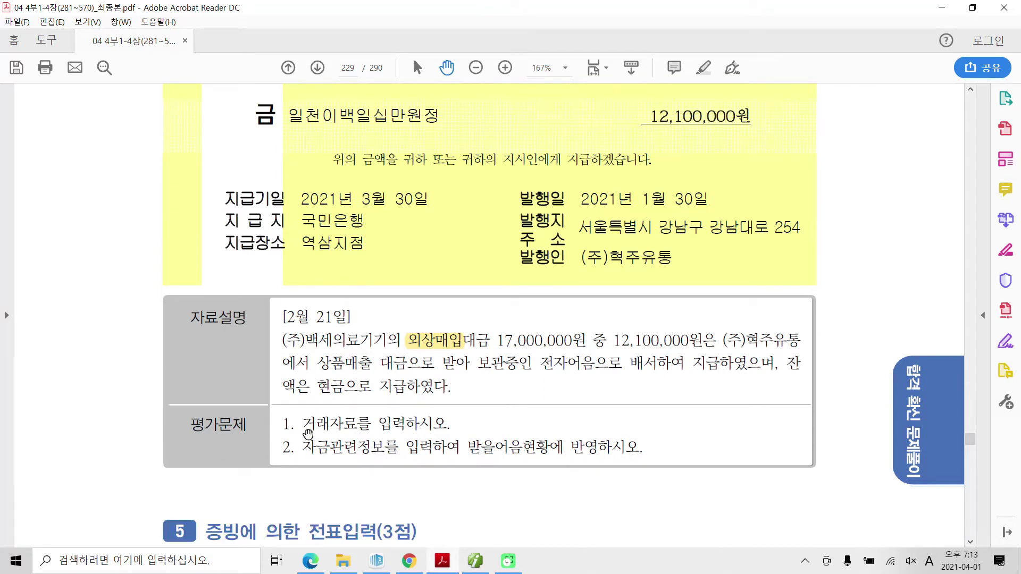
{"action": "left_click_drag", "start_coordinate": [303, 424], "coordinate": [450, 425]}
{"action": "right_click", "coordinate": [414, 427]}
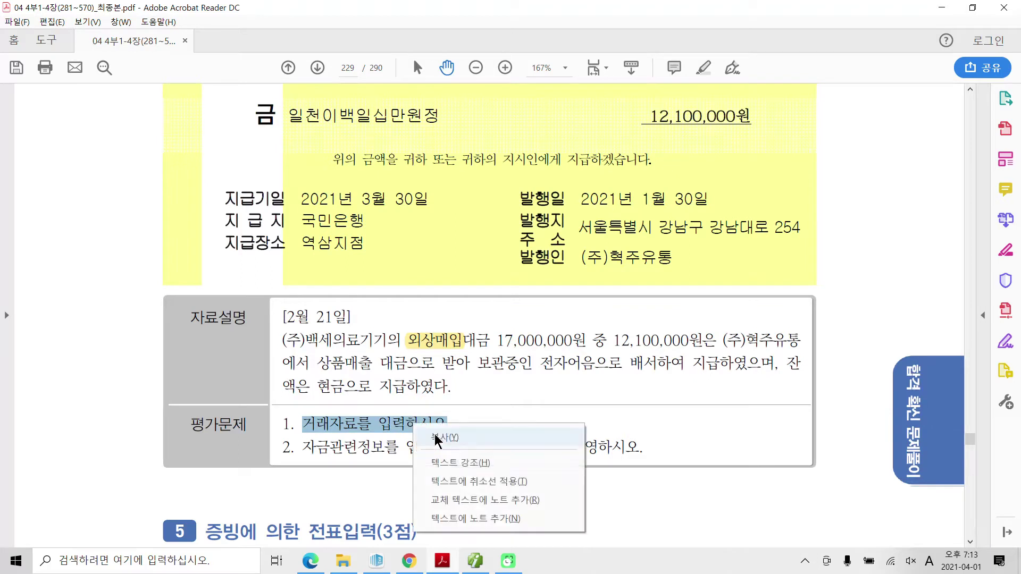
{"action": "left_click", "coordinate": [458, 461]}
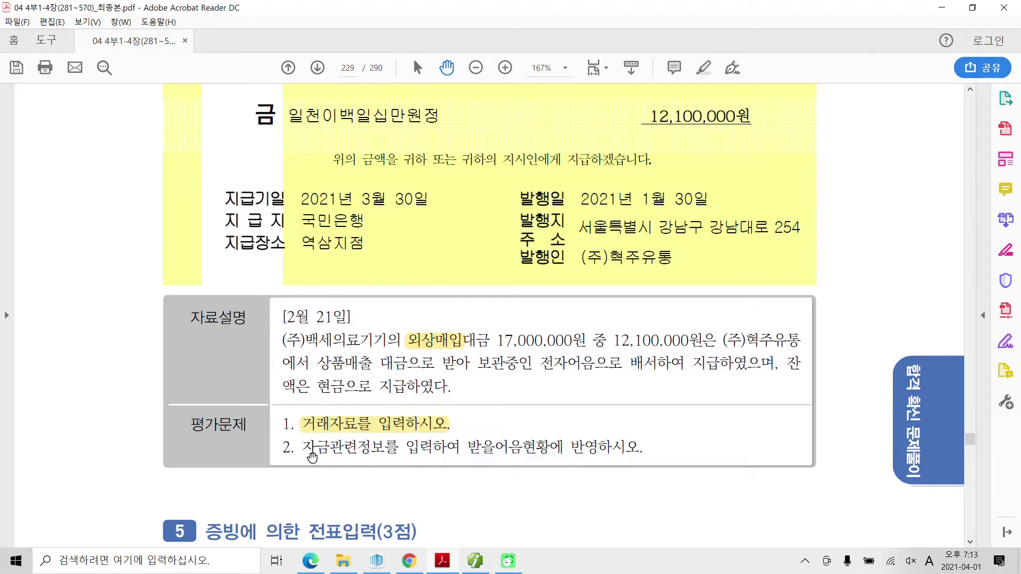
{"action": "left_click_drag", "start_coordinate": [303, 447], "coordinate": [384, 449]}
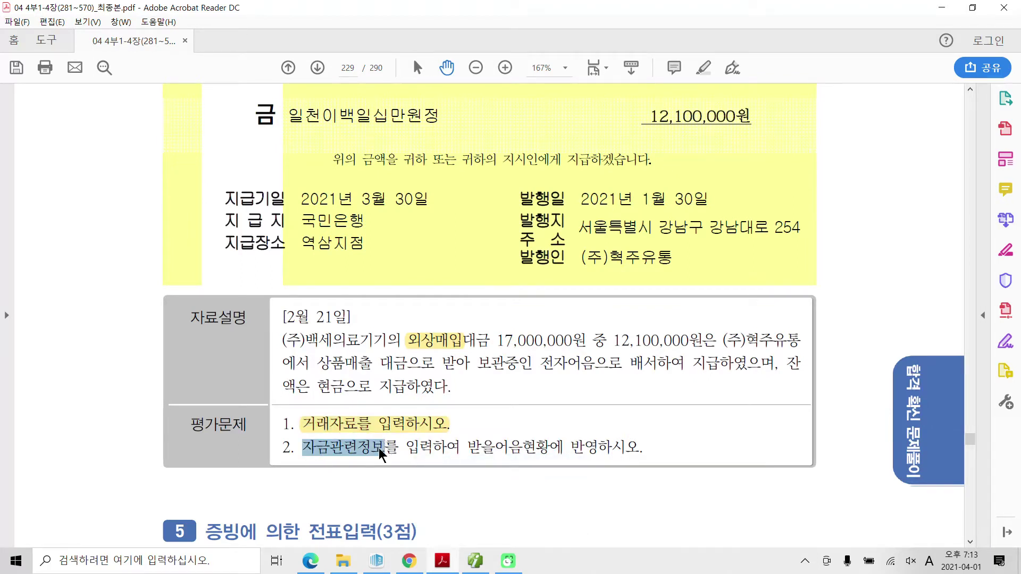
{"action": "right_click", "coordinate": [382, 449]}
{"action": "left_click", "coordinate": [420, 378]}
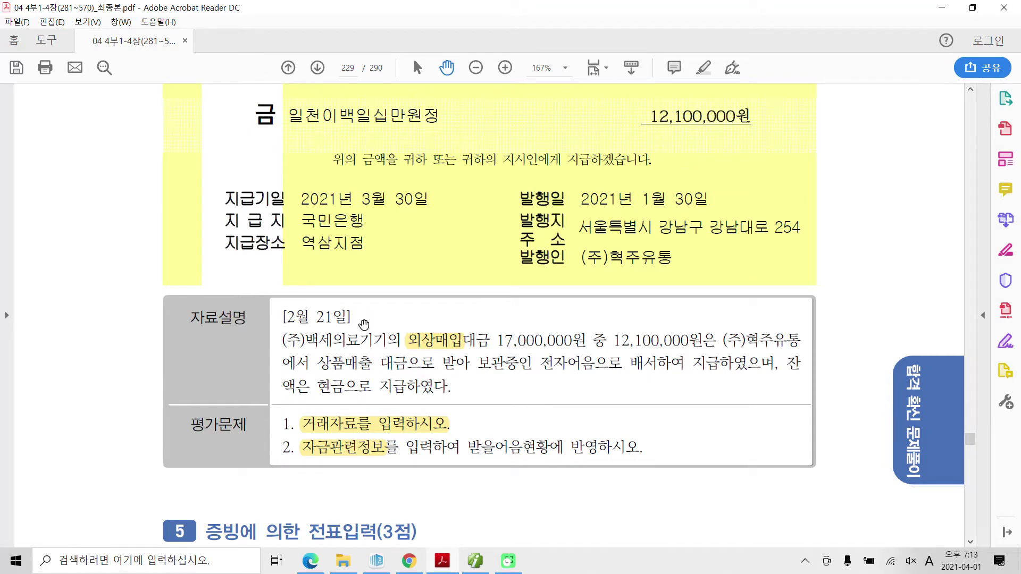
Return to 더존 iPlus 교육용 and set the 일반전표입력 date to 21 February.
{"action": "left_click", "coordinate": [479, 561]}
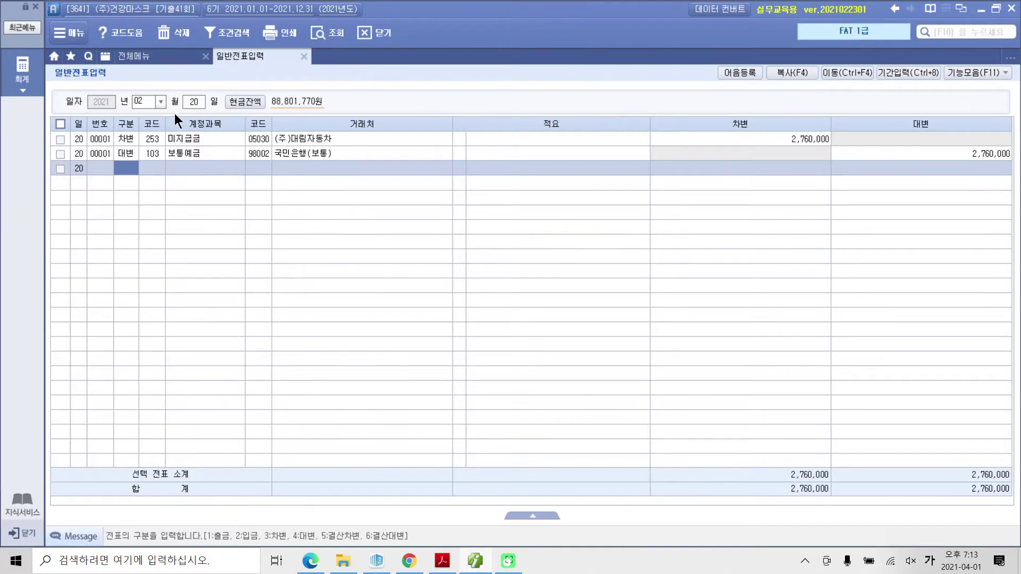
{"action": "left_click", "coordinate": [192, 102]}
{"action": "type", "text": "21"}
{"action": "key", "text": "Return"}
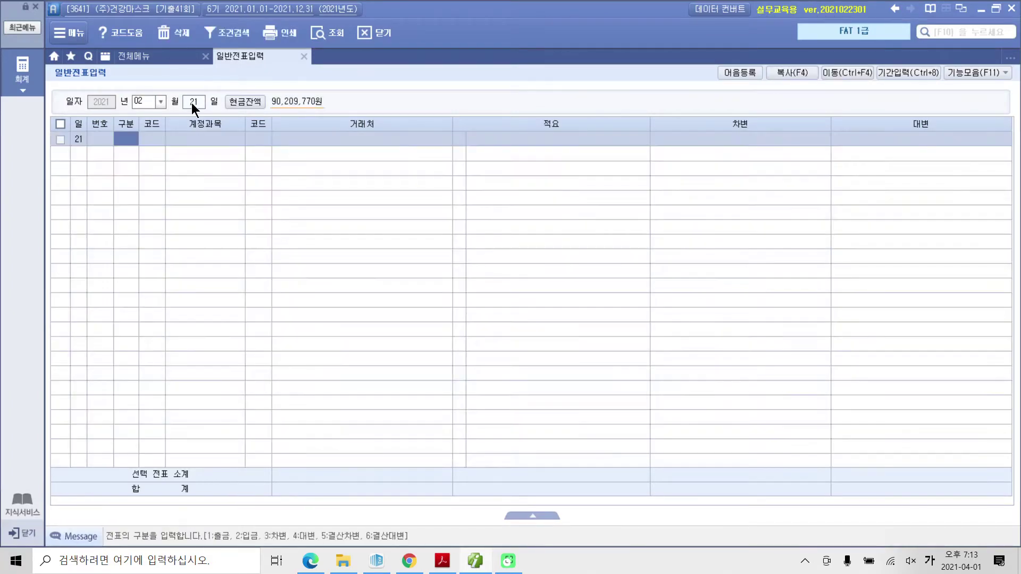
Enter the 21 February debit (차변) line: account 251 외상매입금, 거래처 (주)백세의료기기, amount 17,000,000.
{"action": "type", "text": "3"}
{"action": "key", "text": "Return"}
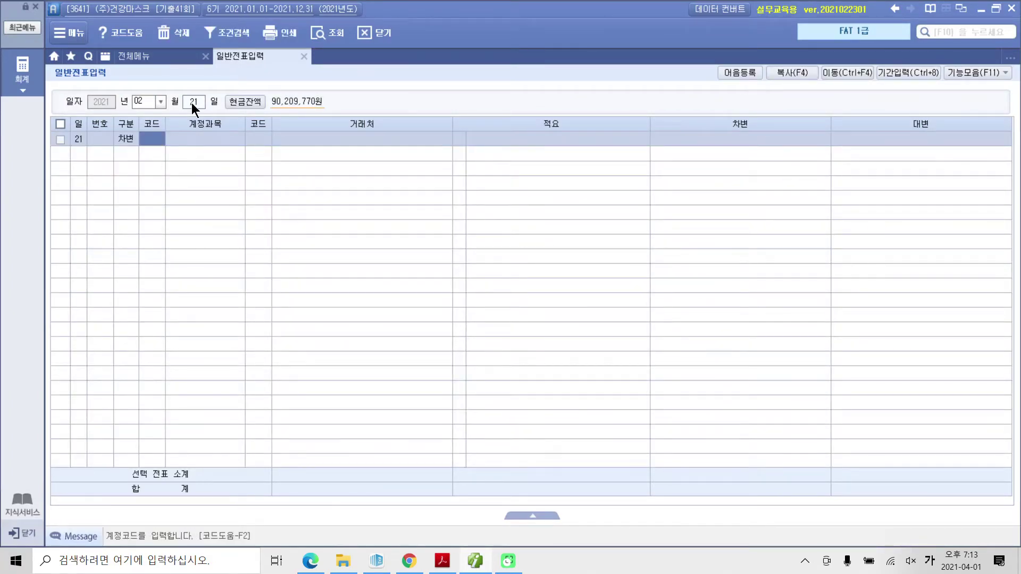
{"action": "type", "text": "251"}
{"action": "key", "text": "Return"}
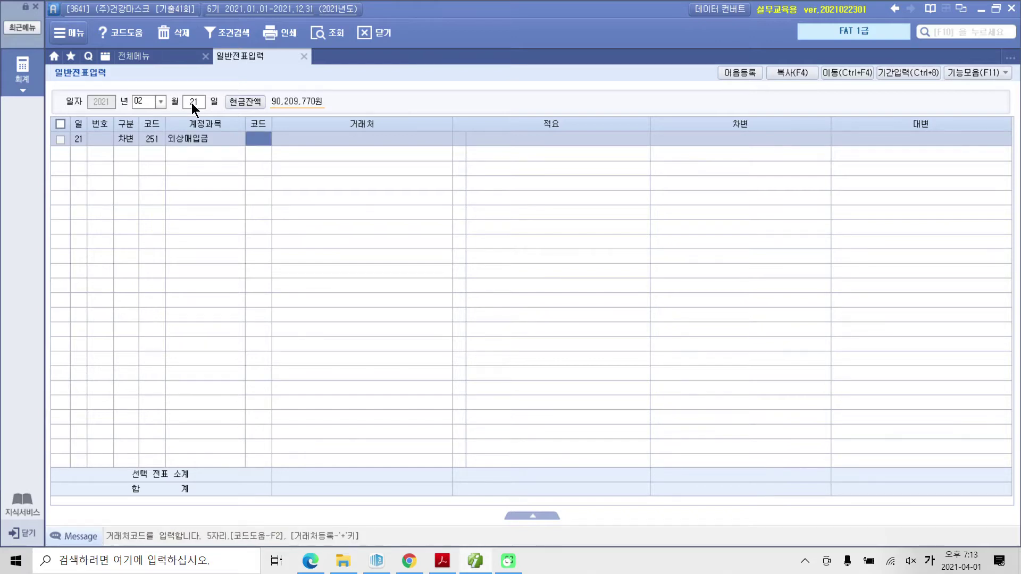
{"action": "type", "text": "백세"}
{"action": "key", "text": "Return"}
{"action": "key", "text": "Return"}
{"action": "key", "text": "Return"}
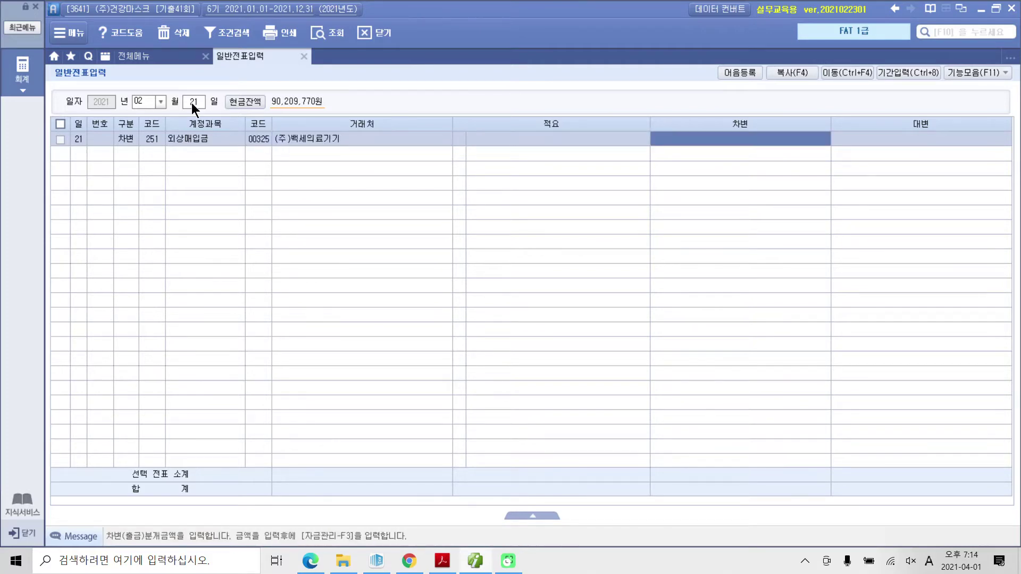
{"action": "type", "text": "17000000"}
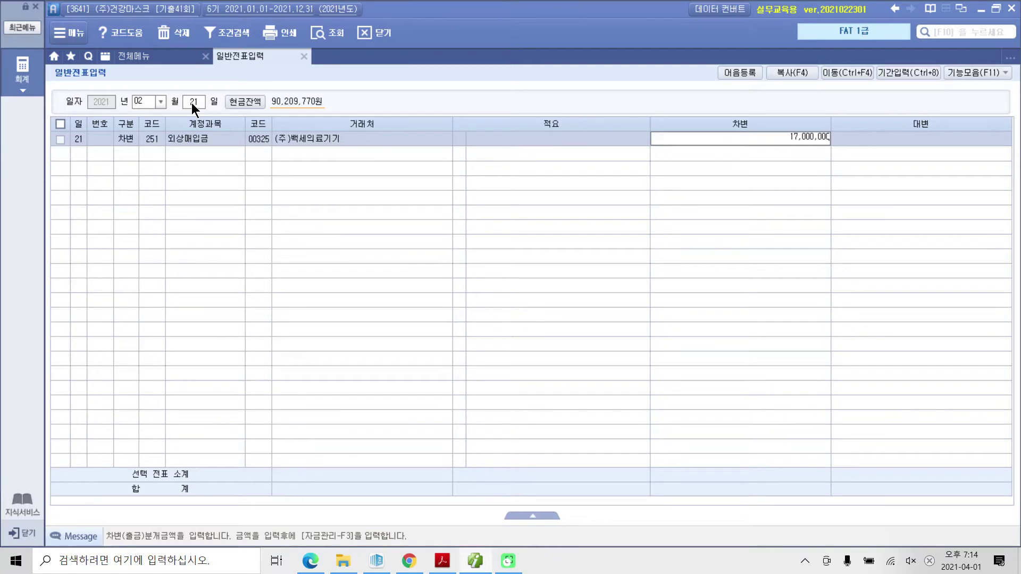
{"action": "key", "text": "Return"}
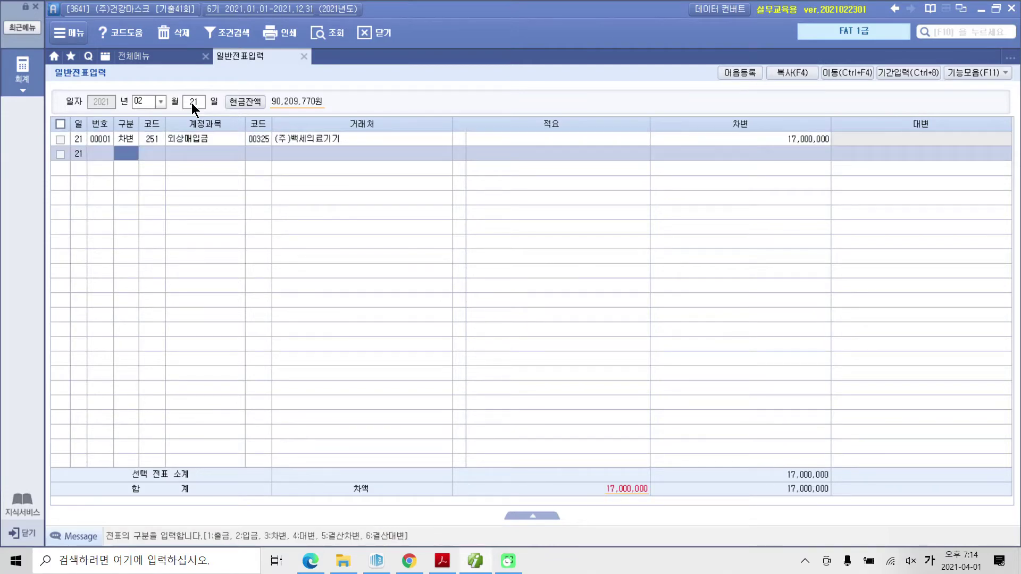
Enter the 21 February credit (대변) line: account 110 받을어음, 거래처 (주)혁주유통, amount 12,100,000.
{"action": "type", "text": "4110"}
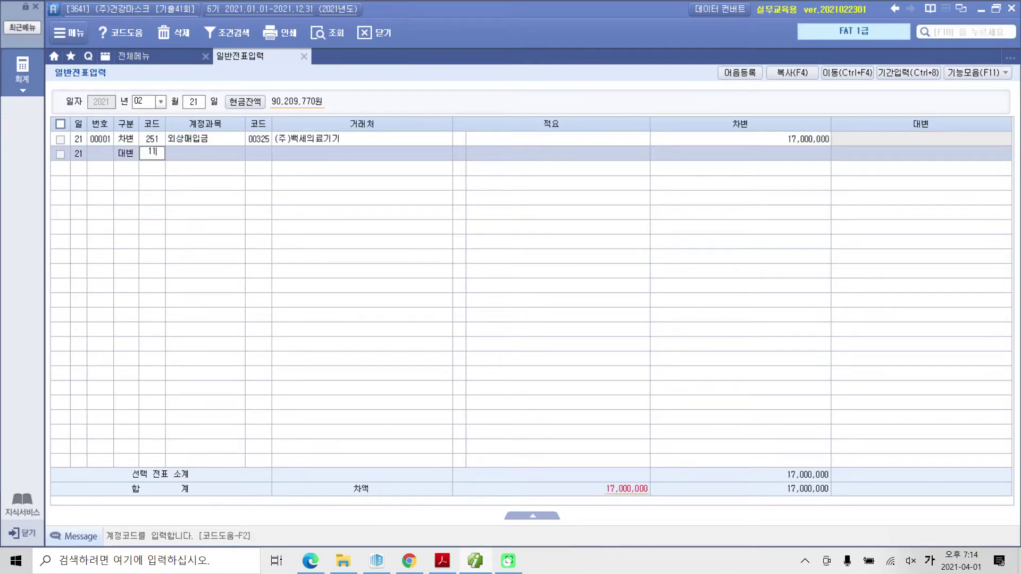
{"action": "key", "text": "Return"}
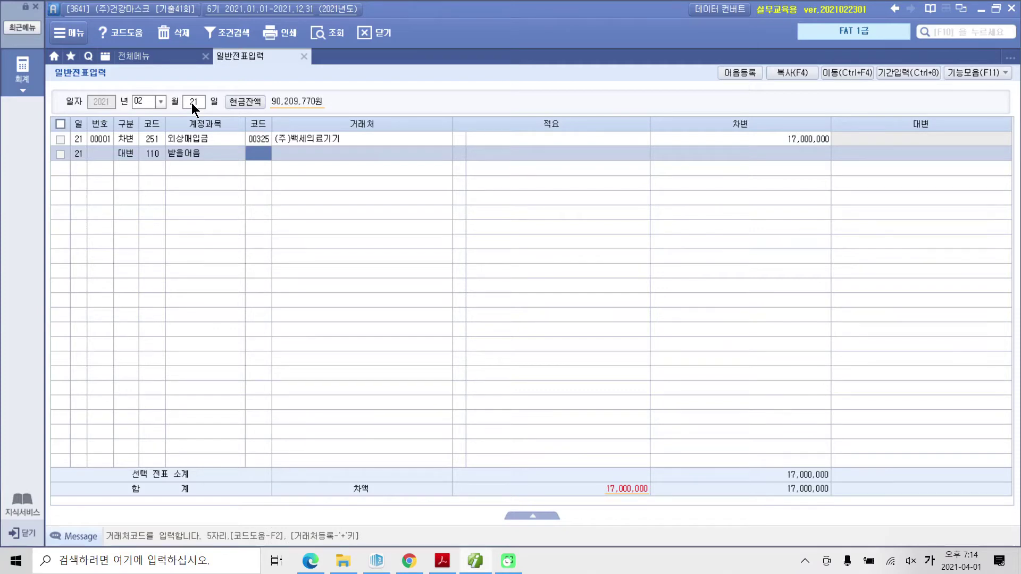
{"action": "type", "text": "혁ㅈㅜ"}
{"action": "key", "text": "Return"}
{"action": "key", "text": "Return"}
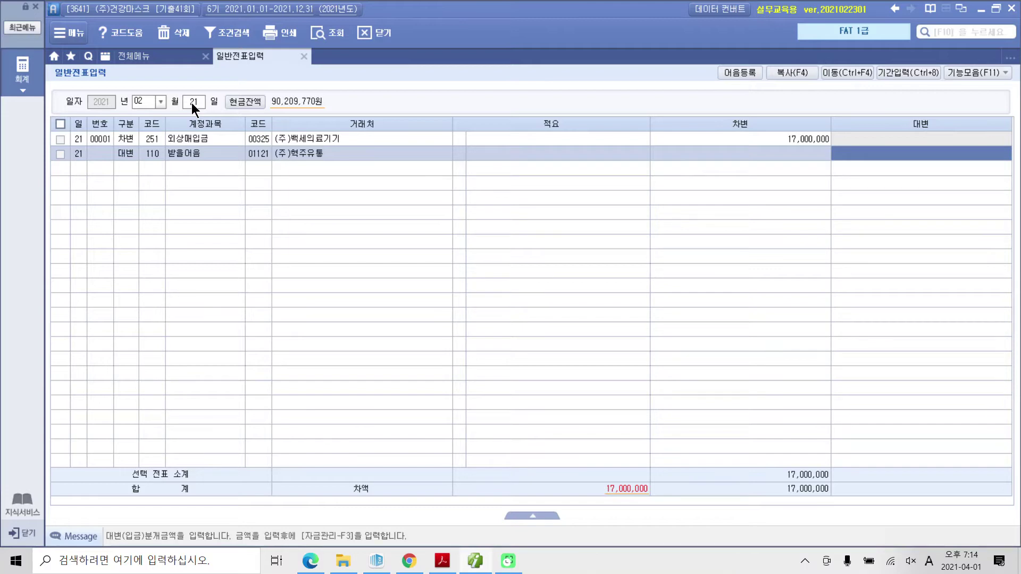
{"action": "type", "text": "12100000"}
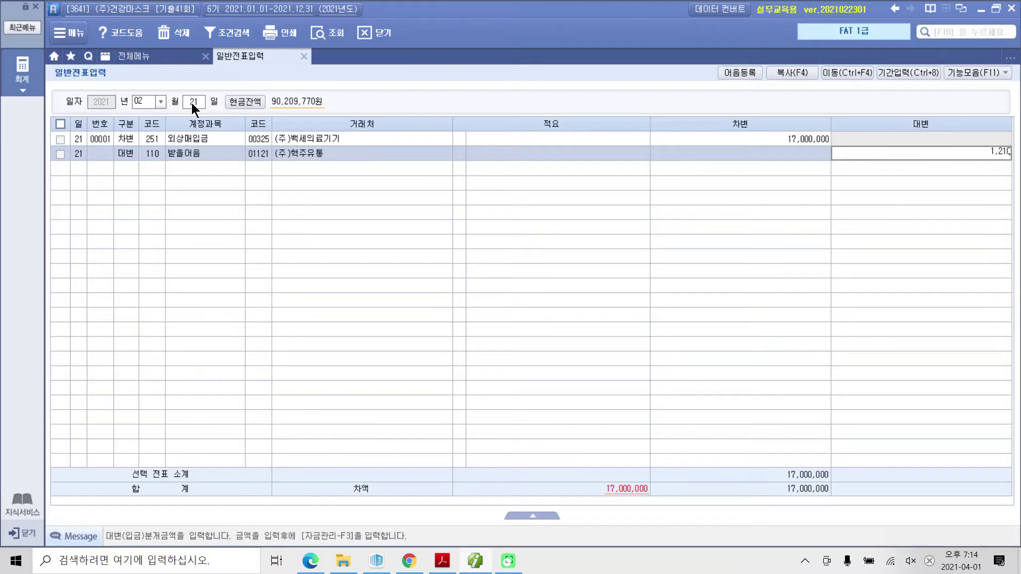
{"action": "key", "text": "Return"}
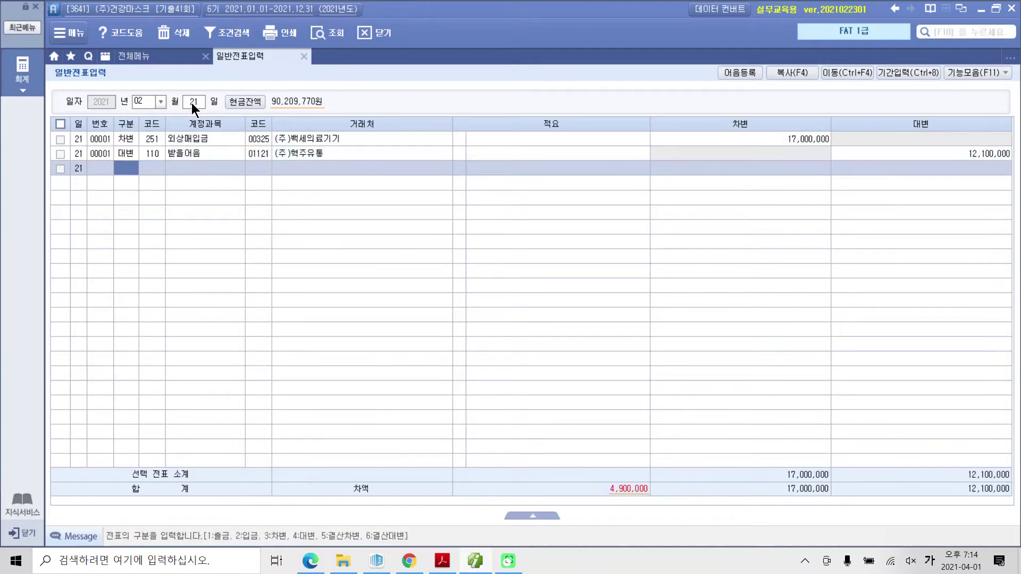
Enter a second 21 February credit (대변) line: account 101 현금, no 거래처, amount 4,900,000.
{"action": "type", "text": "4"}
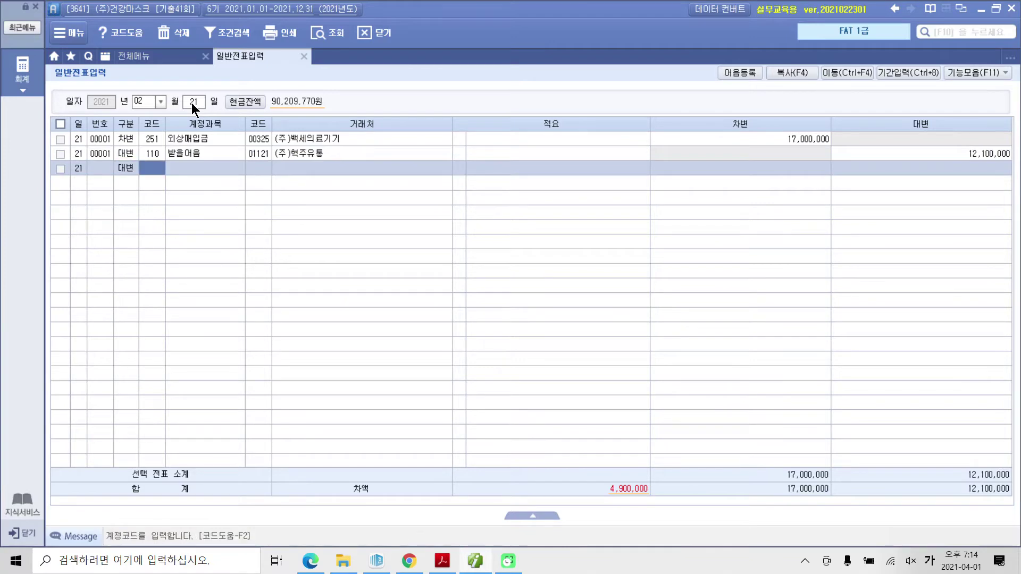
{"action": "type", "text": "101"}
{"action": "key", "text": "Return"}
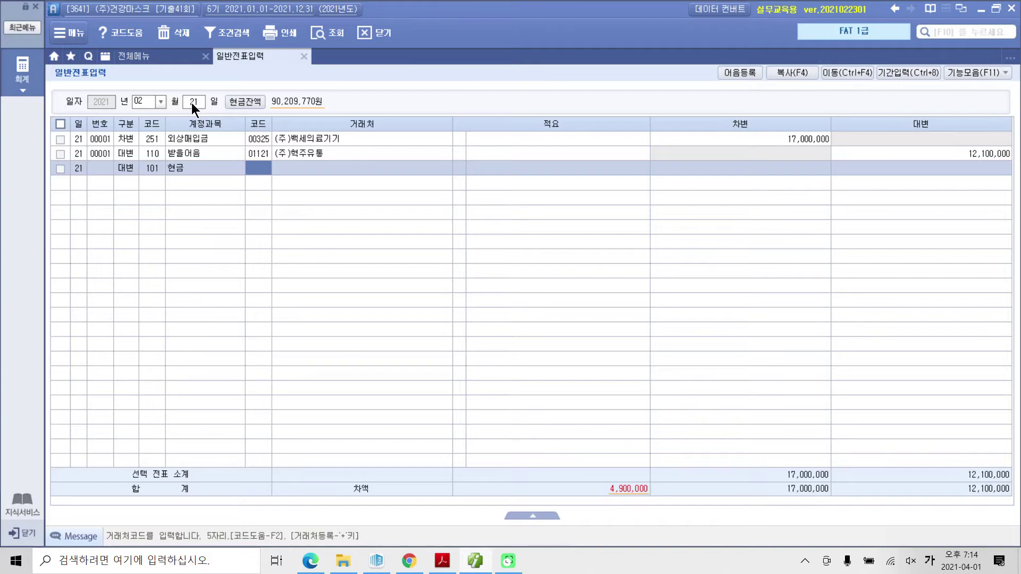
{"action": "key", "text": "Return"}
{"action": "key", "text": "Return"}
{"action": "key", "text": "Return"}
{"action": "key", "text": "Return"}
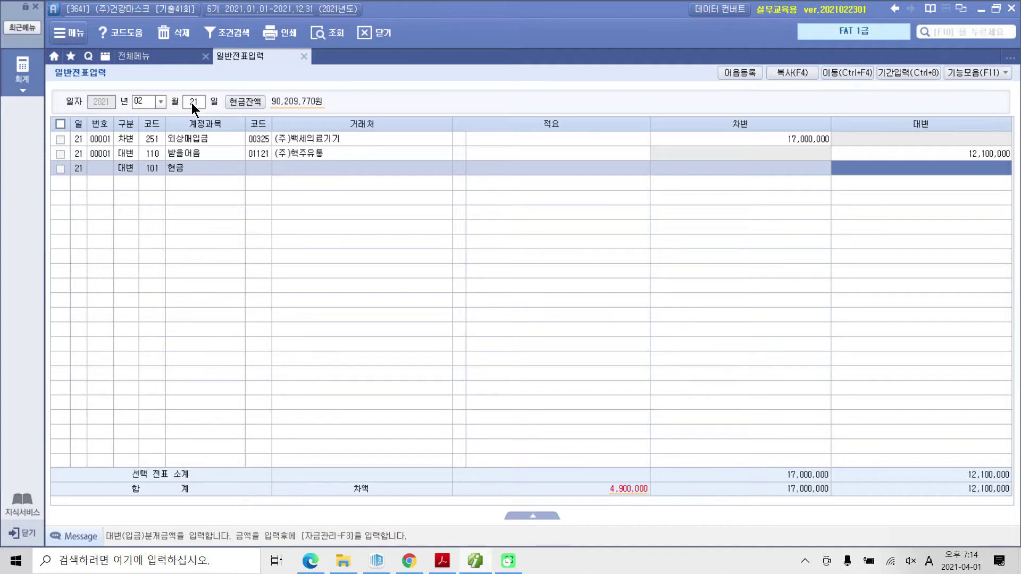
{"action": "type", "text": "4900000"}
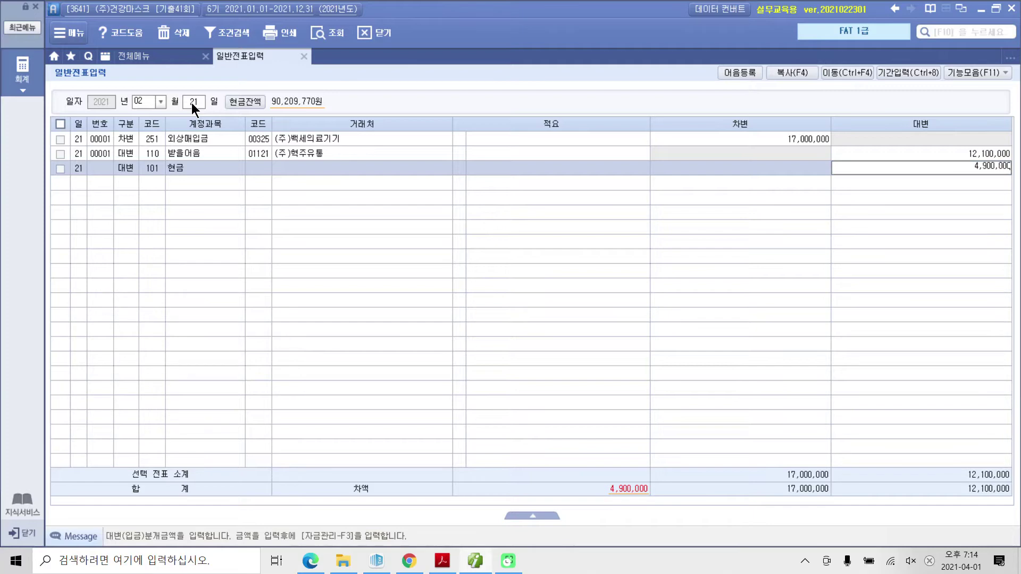
{"action": "key", "text": "Return"}
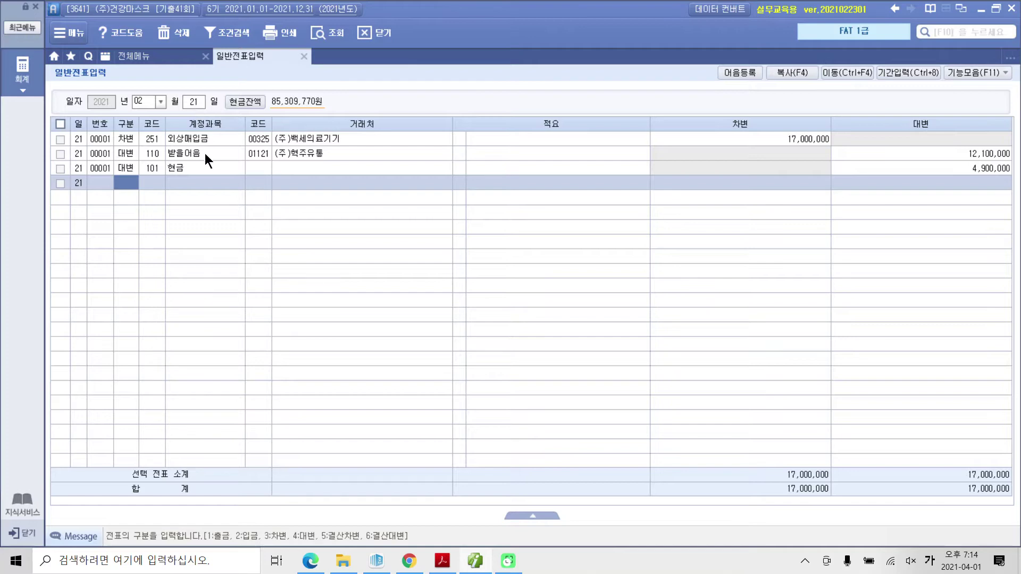
Open 받을어음 관리 for the 받을어음 line, set 어음상태 to 3 배서 and pick the (주)혁주유통 note as 어음번호.
{"action": "left_click", "coordinate": [111, 153]}
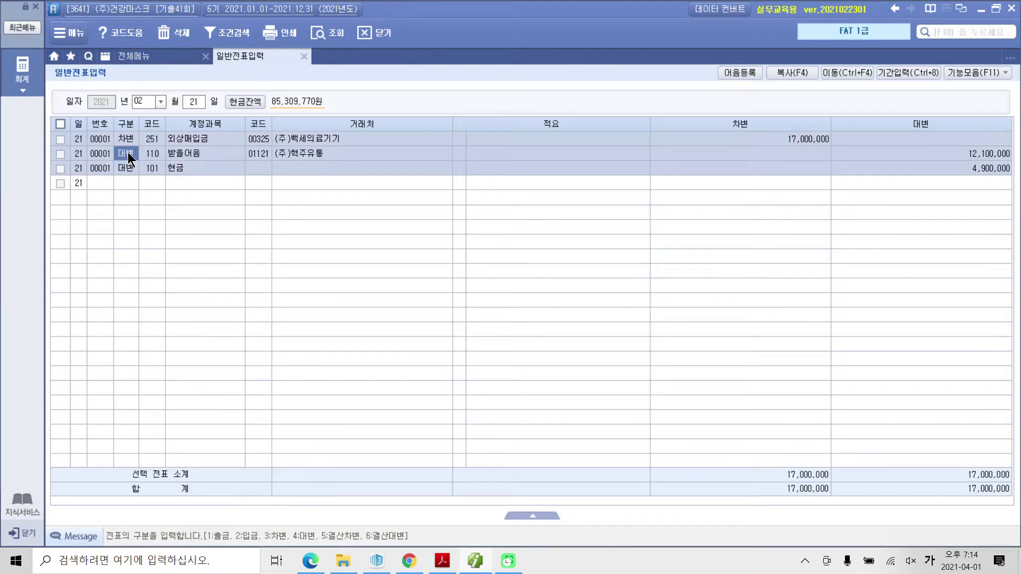
{"action": "left_click", "coordinate": [127, 152]}
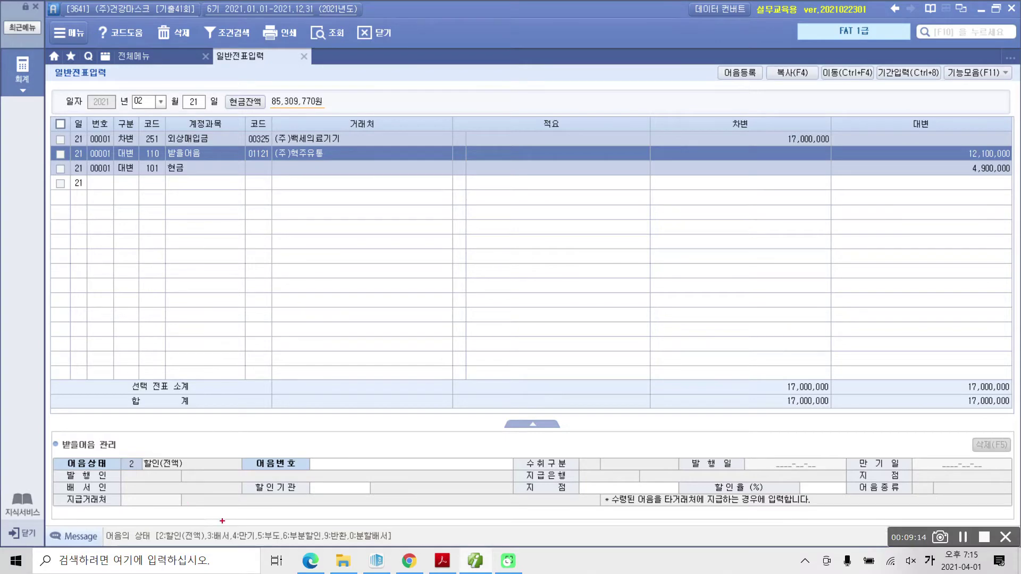
{"action": "left_click_drag", "start_coordinate": [199, 525], "coordinate": [233, 543]}
{"action": "left_click_drag", "start_coordinate": [123, 455], "coordinate": [134, 462]}
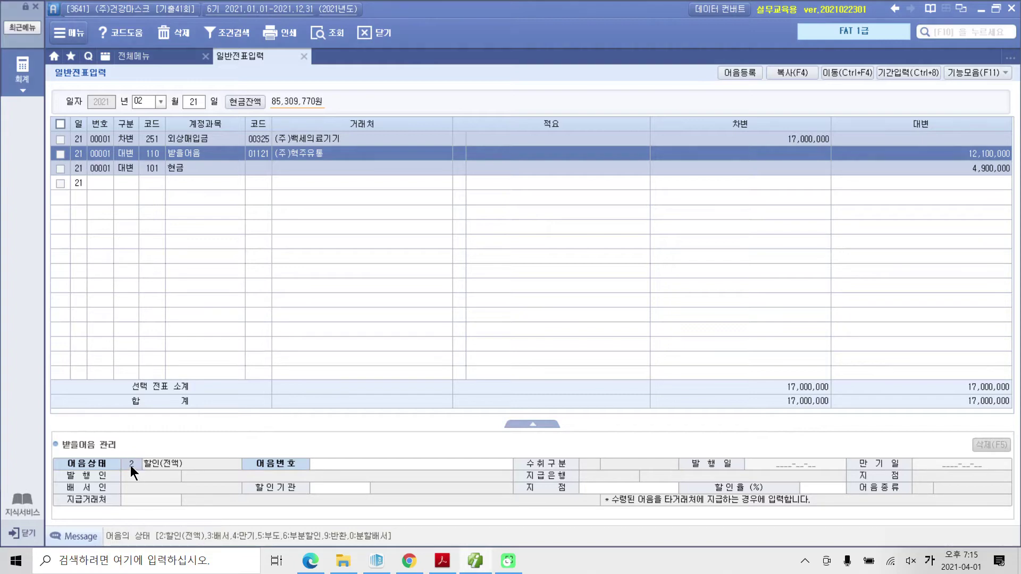
{"action": "type", "text": "3"}
{"action": "key", "text": "Return"}
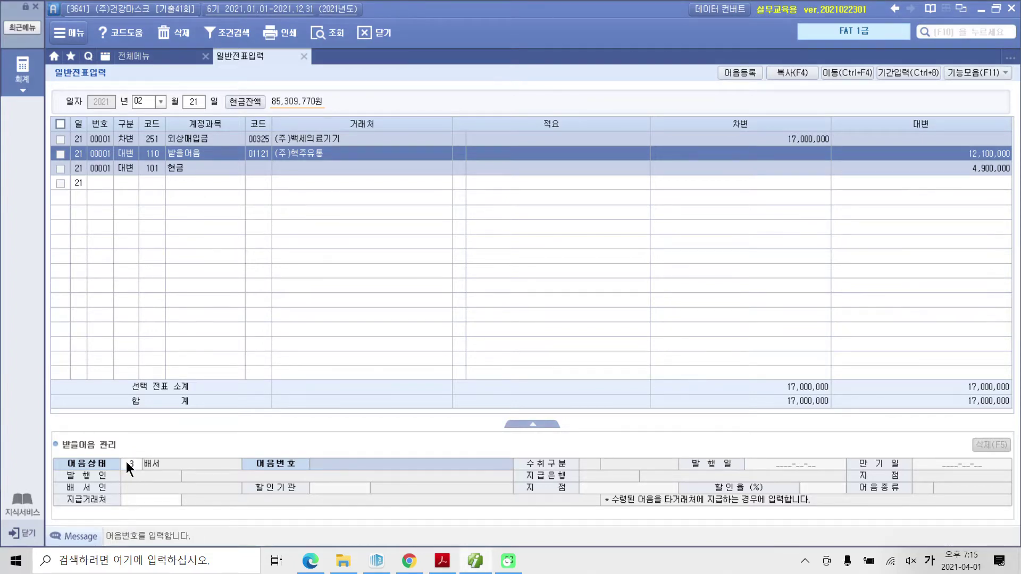
{"action": "key", "text": "F2"}
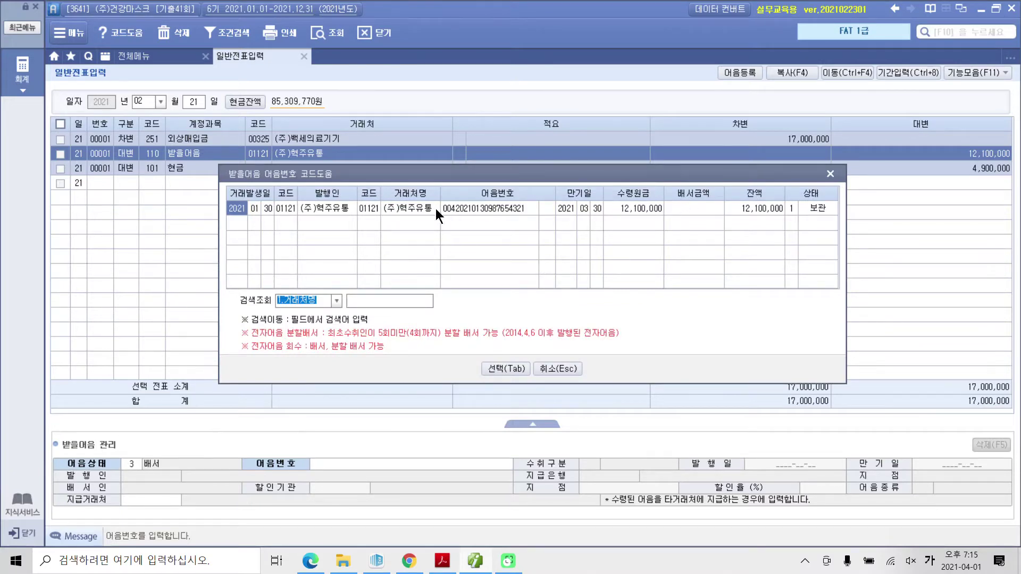
{"action": "left_click", "coordinate": [503, 369]}
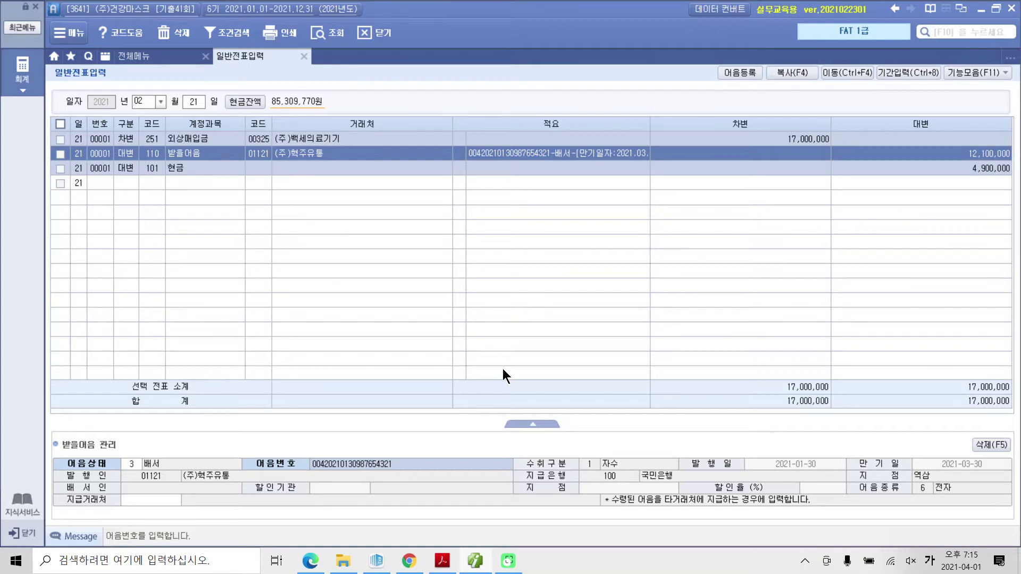
Set the endorsed note's 지급거래처 to (주)백세의료기기 by searching the 거래처 codes for 백세.
{"action": "key", "text": "Return"}
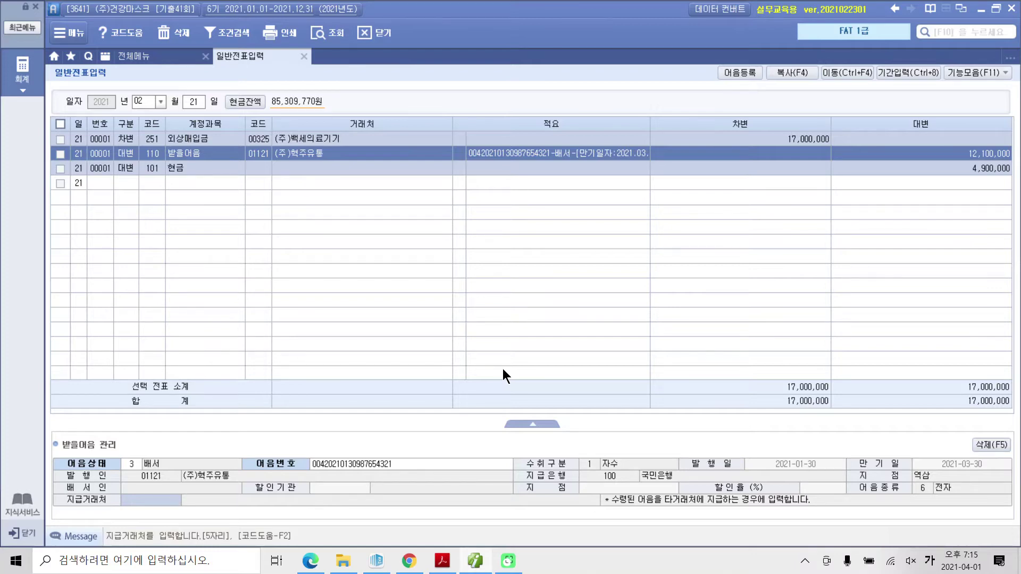
{"action": "key", "text": "F2"}
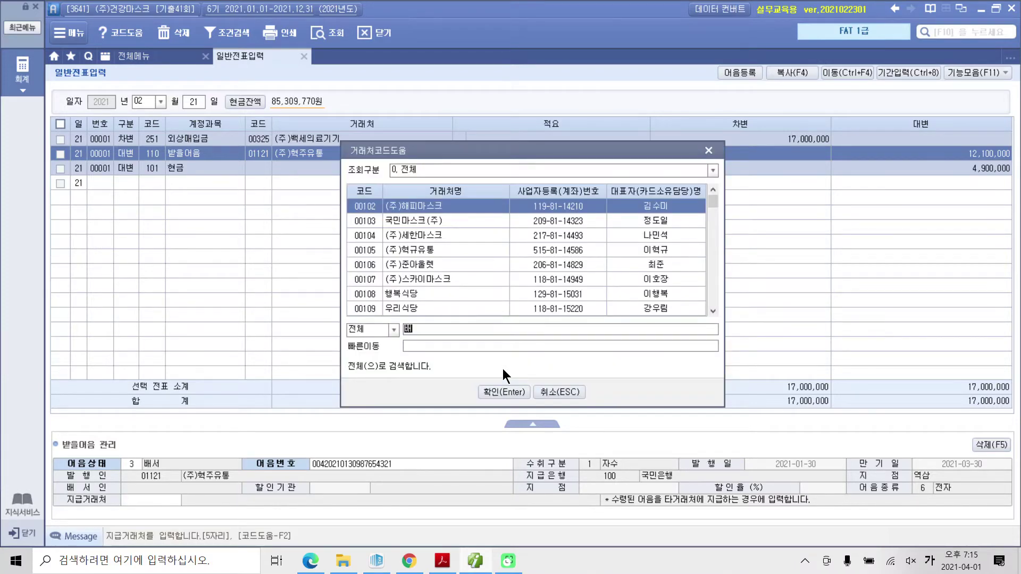
{"action": "type", "text": "백세"}
{"action": "key", "text": "Return"}
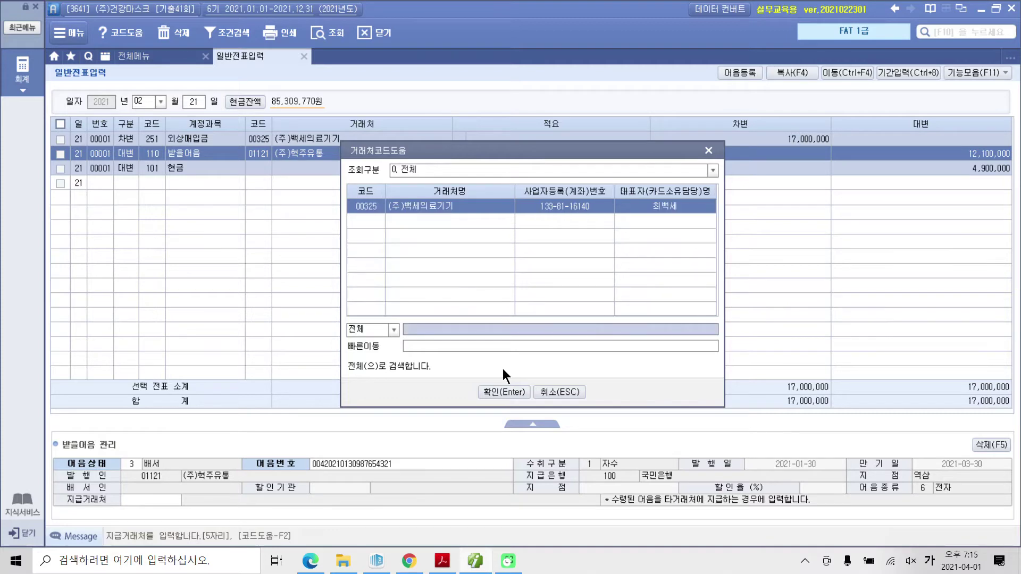
{"action": "key", "text": "Return"}
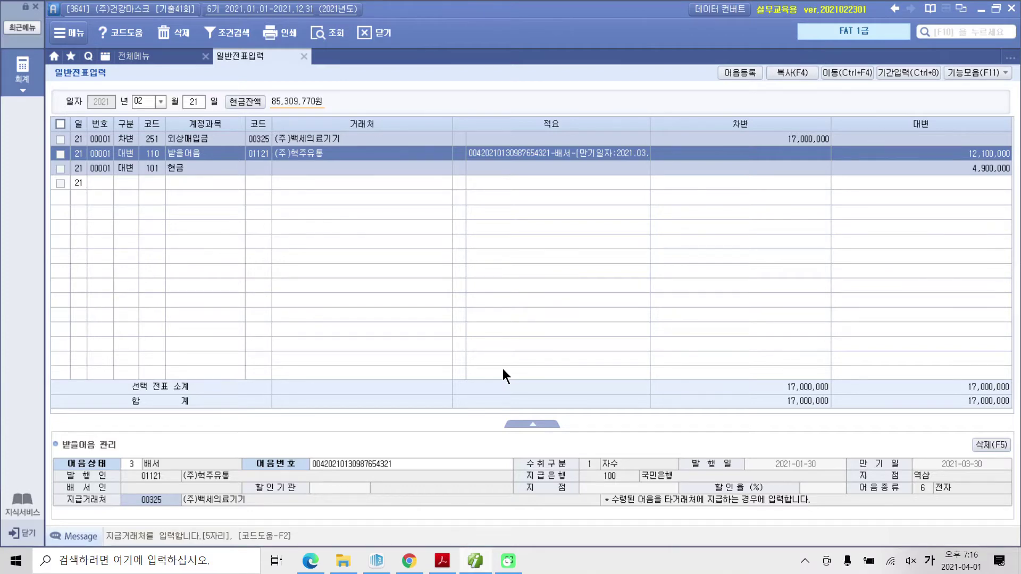
{"action": "left_click_drag", "start_coordinate": [421, 71], "coordinate": [428, 93]}
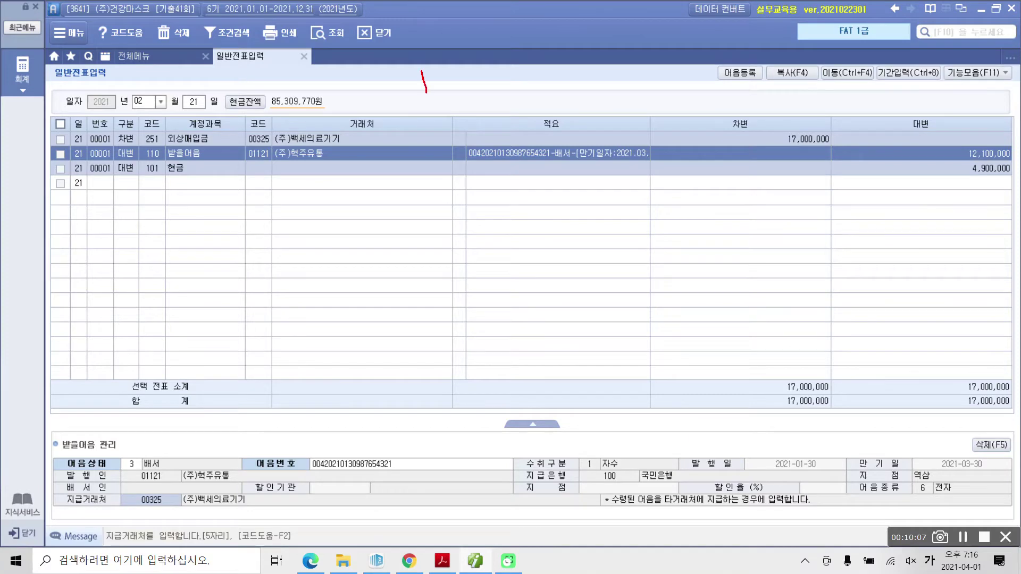
{"action": "mouse_move", "coordinate": [449, 61]}
{"action": "left_mouse_down"}
{"action": "mouse_move", "coordinate": [443, 100]}
{"action": "mouse_move", "coordinate": [434, 94]}
{"action": "left_mouse_up"}
{"action": "left_click_drag", "start_coordinate": [466, 62], "coordinate": [454, 105]}
{"action": "left_click_drag", "start_coordinate": [478, 99], "coordinate": [468, 112]}
{"action": "mouse_move", "coordinate": [496, 75]}
{"action": "left_mouse_down"}
{"action": "mouse_move", "coordinate": [482, 106]}
{"action": "mouse_move", "coordinate": [511, 108]}
{"action": "left_mouse_up"}
{"action": "mouse_move", "coordinate": [504, 90]}
{"action": "left_mouse_down"}
{"action": "mouse_move", "coordinate": [523, 85]}
{"action": "mouse_move", "coordinate": [522, 120]}
{"action": "left_mouse_up"}
{"action": "left_click_drag", "start_coordinate": [551, 83], "coordinate": [577, 110]}
{"action": "mouse_move", "coordinate": [588, 82]}
{"action": "left_mouse_down"}
{"action": "mouse_move", "coordinate": [609, 77]}
{"action": "mouse_move", "coordinate": [611, 87]}
{"action": "left_mouse_up"}
{"action": "left_click_drag", "start_coordinate": [580, 119], "coordinate": [579, 119]}
{"action": "left_click_drag", "start_coordinate": [612, 77], "coordinate": [640, 72]}
{"action": "mouse_move", "coordinate": [614, 78]}
{"action": "left_mouse_down"}
{"action": "mouse_move", "coordinate": [624, 96]}
{"action": "mouse_move", "coordinate": [643, 96]}
{"action": "left_mouse_up"}
{"action": "mouse_move", "coordinate": [624, 98]}
{"action": "left_mouse_down"}
{"action": "mouse_move", "coordinate": [616, 114]}
{"action": "mouse_move", "coordinate": [660, 112]}
{"action": "left_mouse_up"}
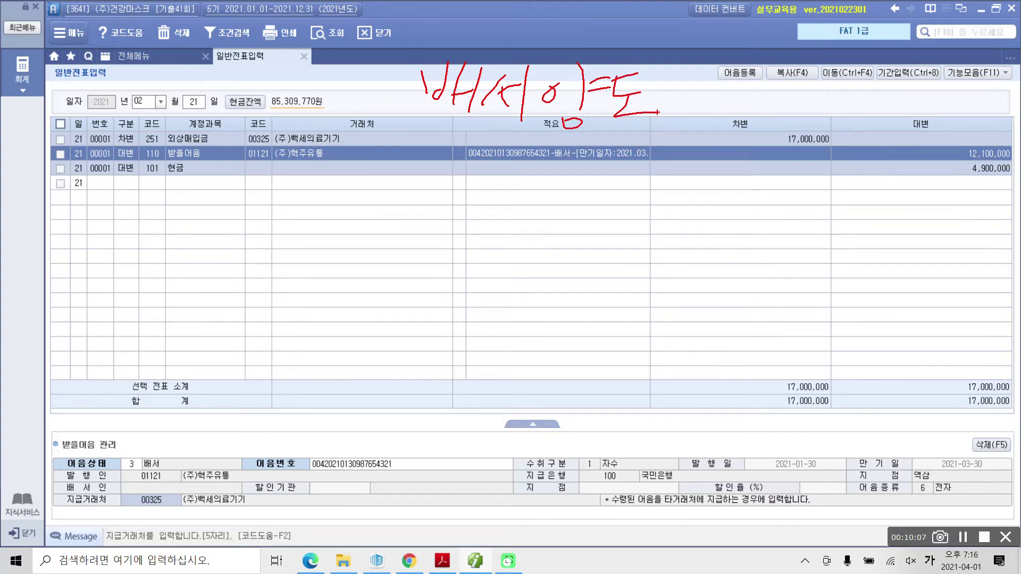
{"action": "mouse_move", "coordinate": [266, 200]}
{"action": "left_mouse_down"}
{"action": "mouse_move", "coordinate": [287, 106]}
{"action": "mouse_move", "coordinate": [276, 199]}
{"action": "left_mouse_up"}
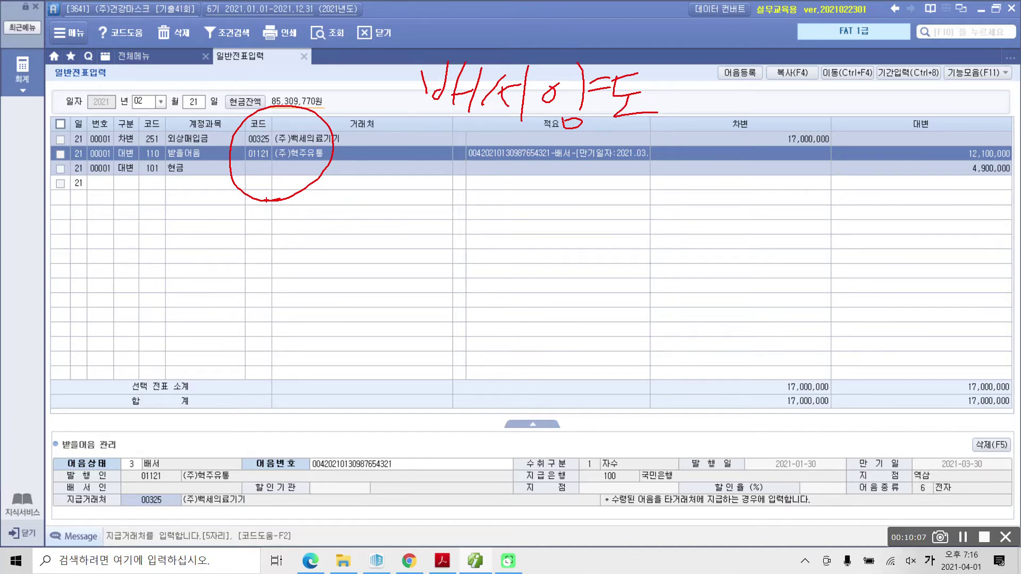
{"action": "mouse_move", "coordinate": [283, 449]}
{"action": "left_mouse_down"}
{"action": "mouse_move", "coordinate": [251, 467]}
{"action": "mouse_move", "coordinate": [396, 438]}
{"action": "mouse_move", "coordinate": [277, 437]}
{"action": "left_mouse_up"}
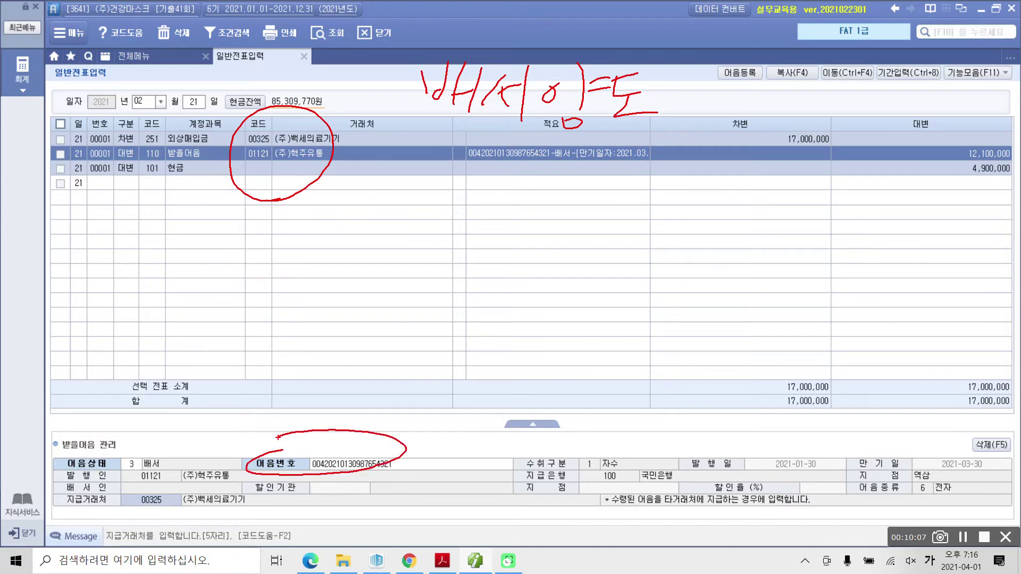
{"action": "left_click_drag", "start_coordinate": [159, 477], "coordinate": [116, 537]}
{"action": "mouse_move", "coordinate": [331, 132]}
{"action": "left_mouse_down"}
{"action": "mouse_move", "coordinate": [400, 139]}
{"action": "mouse_move", "coordinate": [203, 452]}
{"action": "mouse_move", "coordinate": [158, 496]}
{"action": "left_mouse_up"}
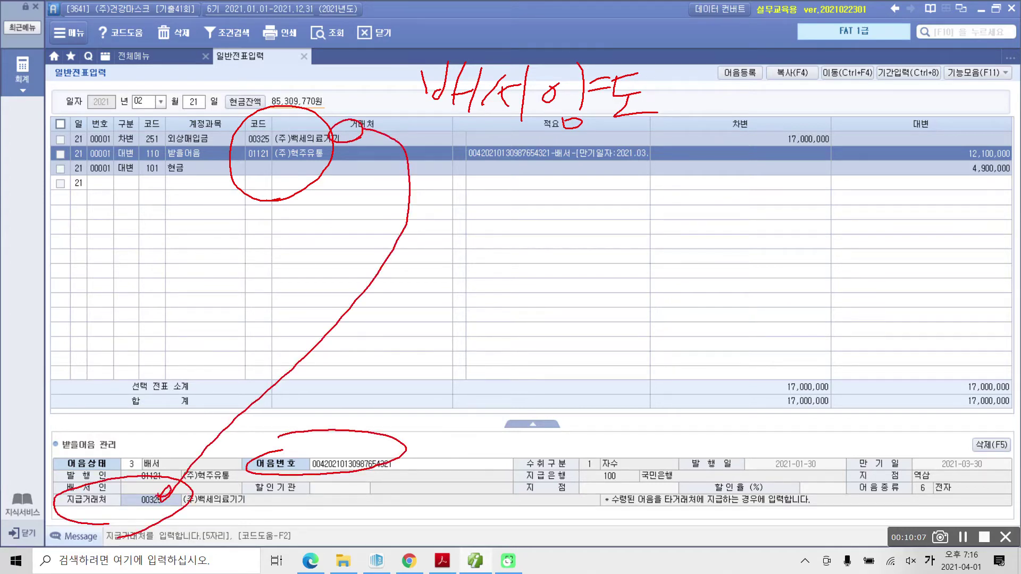
{"action": "key", "text": "Escape"}
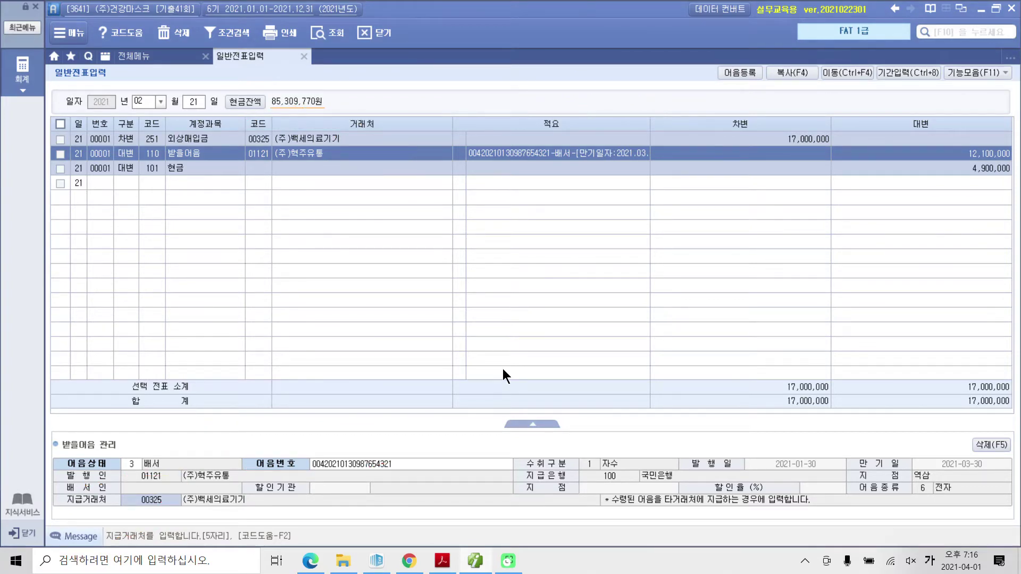
Switch to the exam PDF in Adobe Acrobat Reader and highlight the title "신용카드매출전표" on question 5's receipt.
{"action": "left_click", "coordinate": [441, 568]}
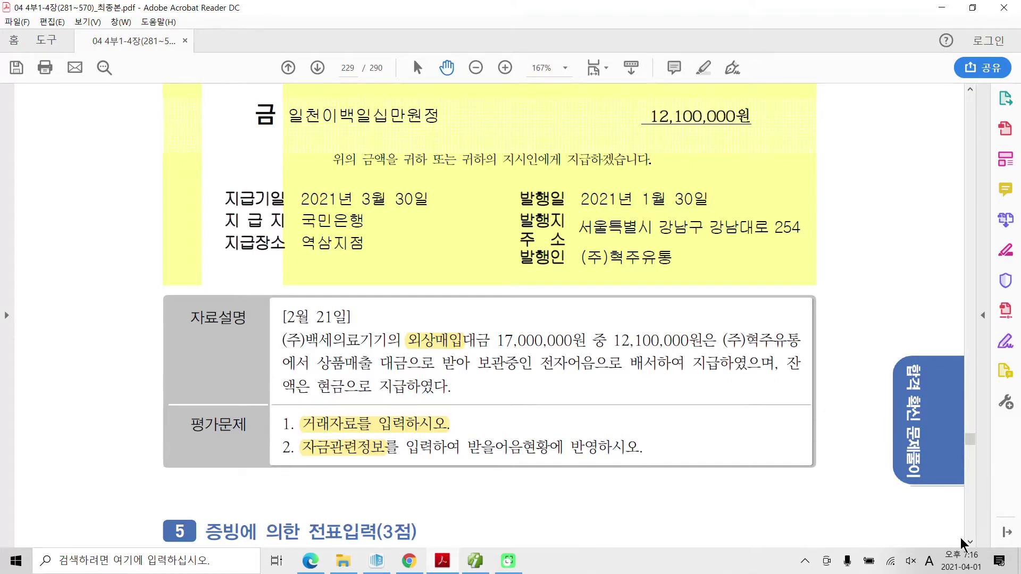
{"action": "scroll", "coordinate": [577, 449], "scroll_direction": "down", "scroll_amount": 5}
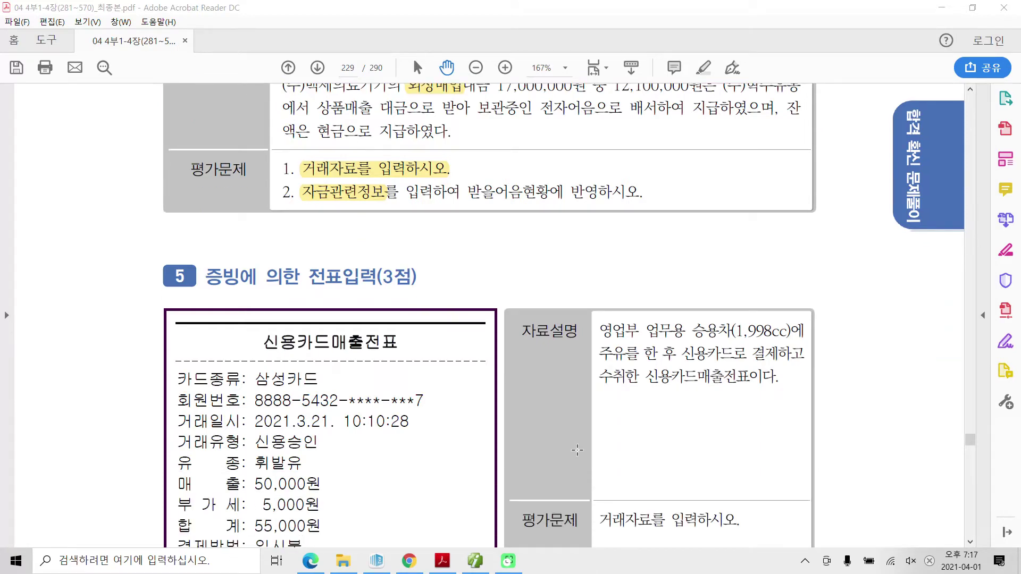
{"action": "scroll", "coordinate": [577, 449], "scroll_direction": "down", "scroll_amount": 3}
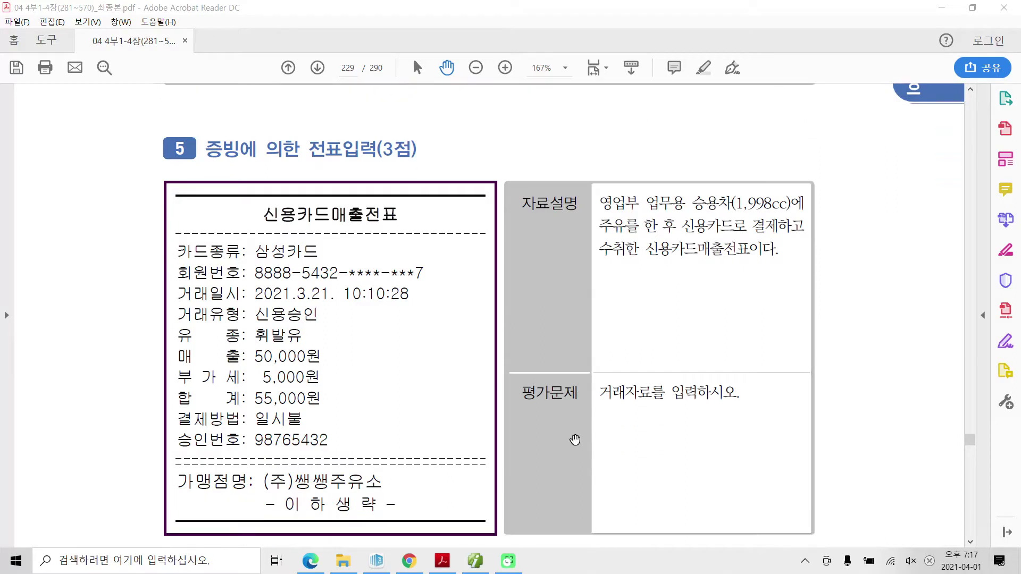
{"action": "scroll", "coordinate": [500, 268], "scroll_direction": "down", "scroll_amount": 1}
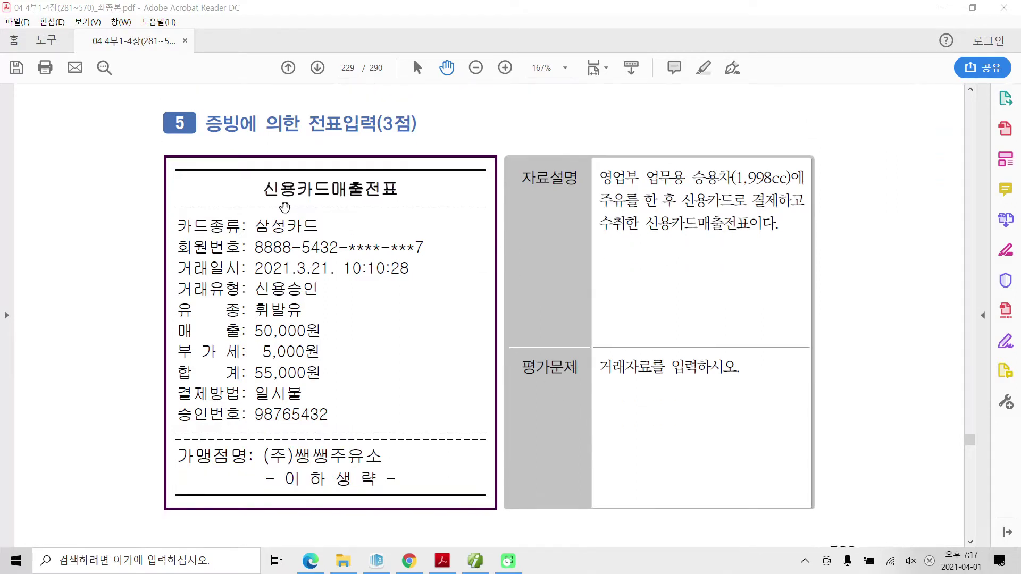
{"action": "left_click_drag", "start_coordinate": [260, 189], "coordinate": [397, 190]}
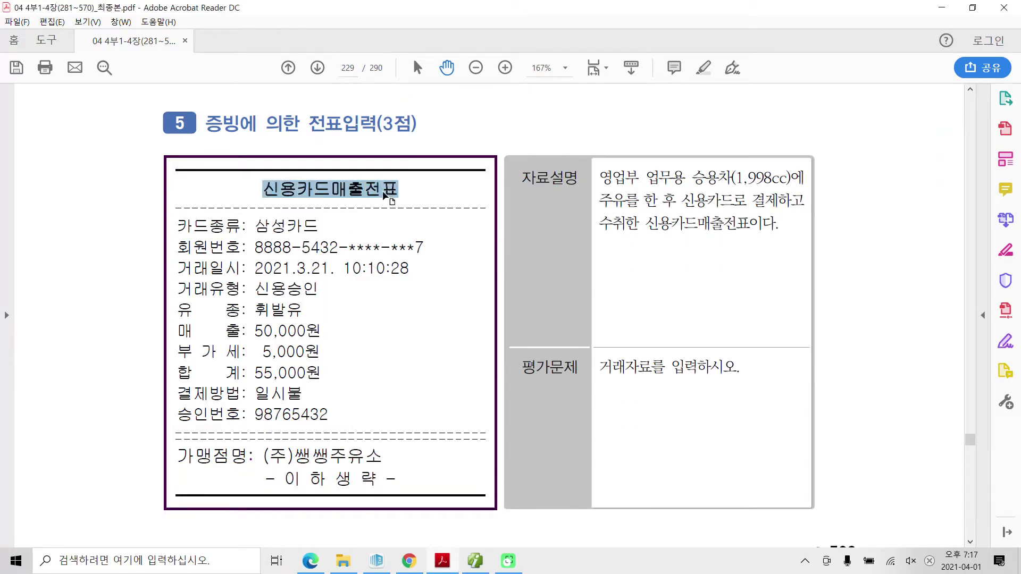
{"action": "right_click", "coordinate": [379, 193]}
{"action": "left_click", "coordinate": [422, 233]}
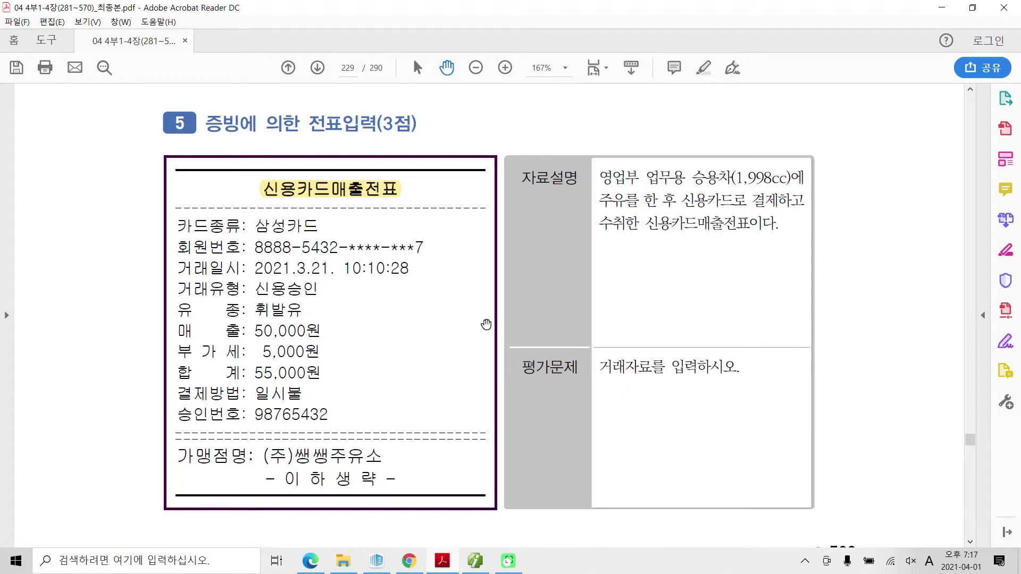
Highlight the 부가세 amount "5,000원" and the 합계 amount "55,000" on question 5's credit-card receipt.
{"action": "left_click_drag", "start_coordinate": [323, 352], "coordinate": [262, 352]}
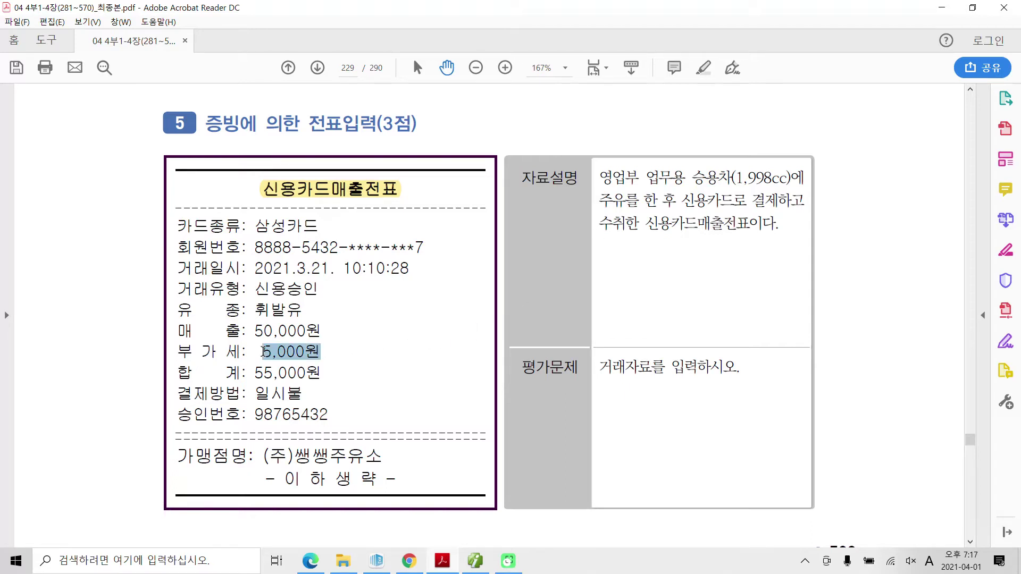
{"action": "right_click", "coordinate": [279, 354]}
{"action": "left_click", "coordinate": [343, 395]}
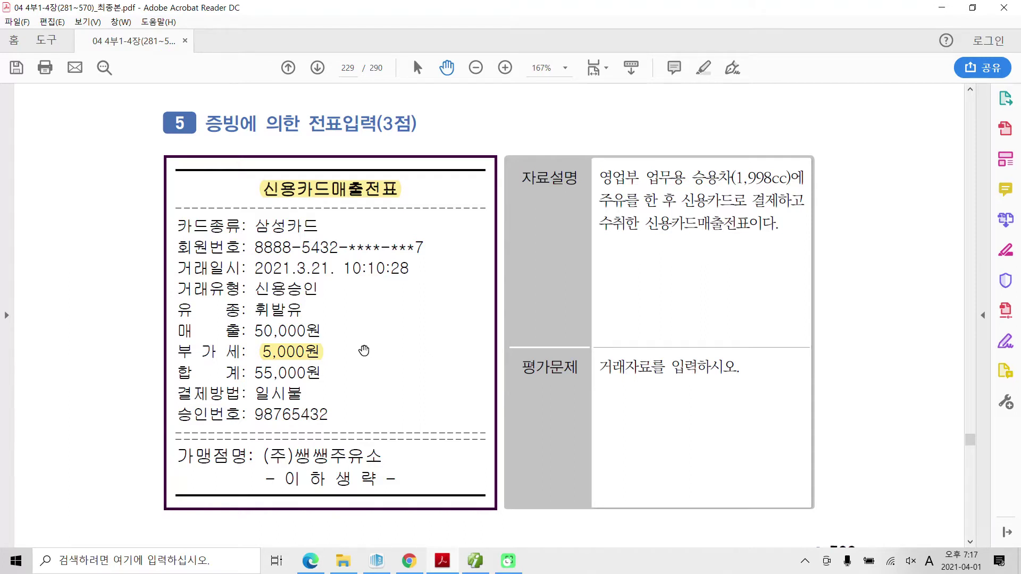
{"action": "left_click_drag", "start_coordinate": [255, 373], "coordinate": [305, 373]}
{"action": "right_click", "coordinate": [303, 374]}
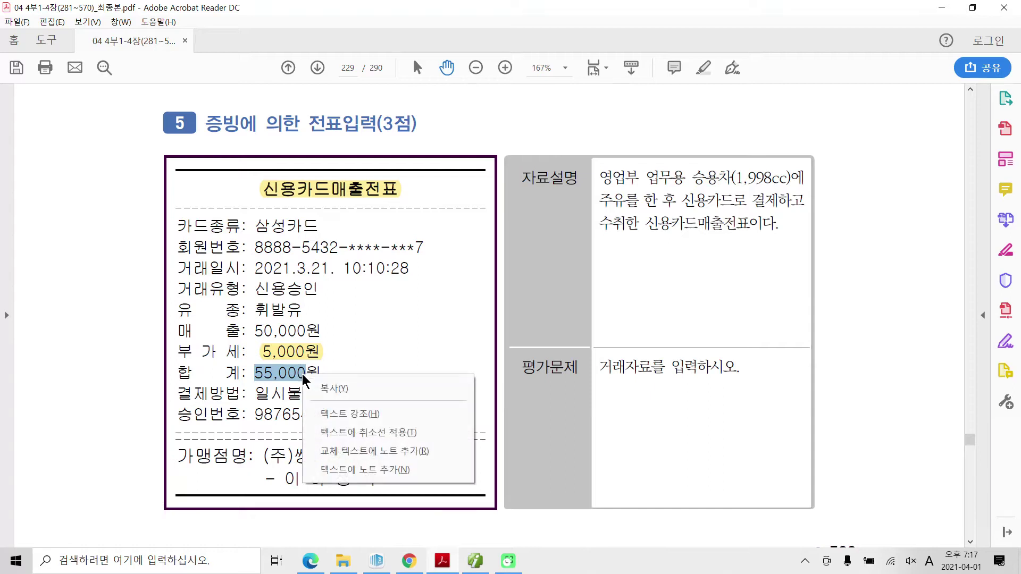
{"action": "left_click", "coordinate": [331, 412]}
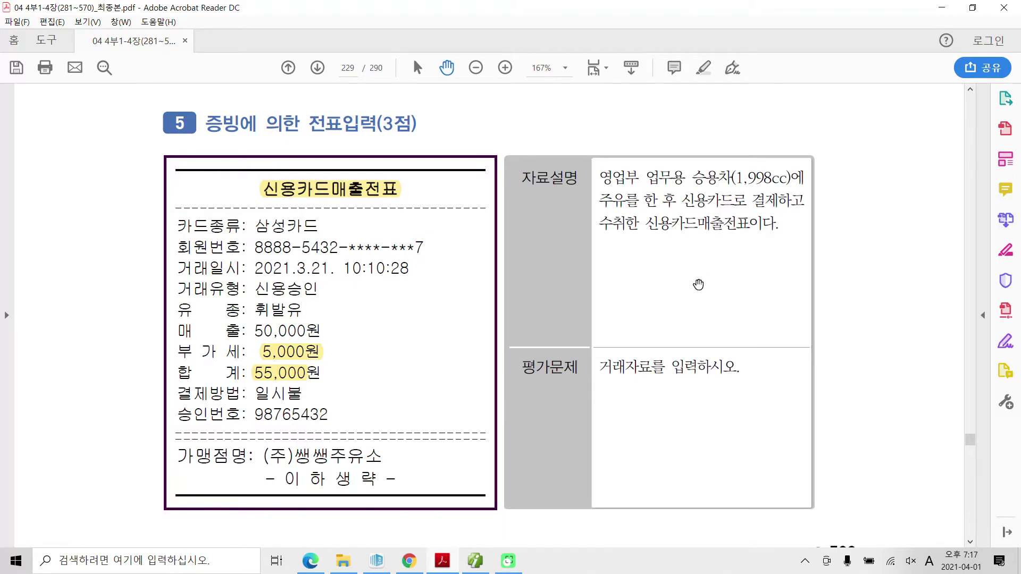
{"action": "scroll", "coordinate": [698, 285], "scroll_direction": "down", "scroll_amount": 2}
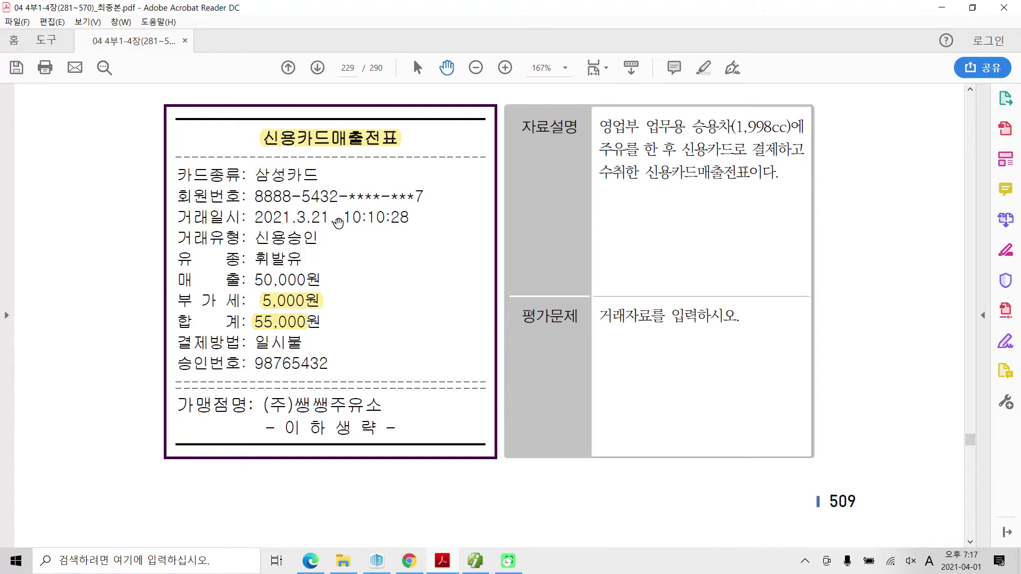
Switch to the accounting program's 일반전표입력 screen and set the voucher date to 21 March.
{"action": "left_click", "coordinate": [500, 567]}
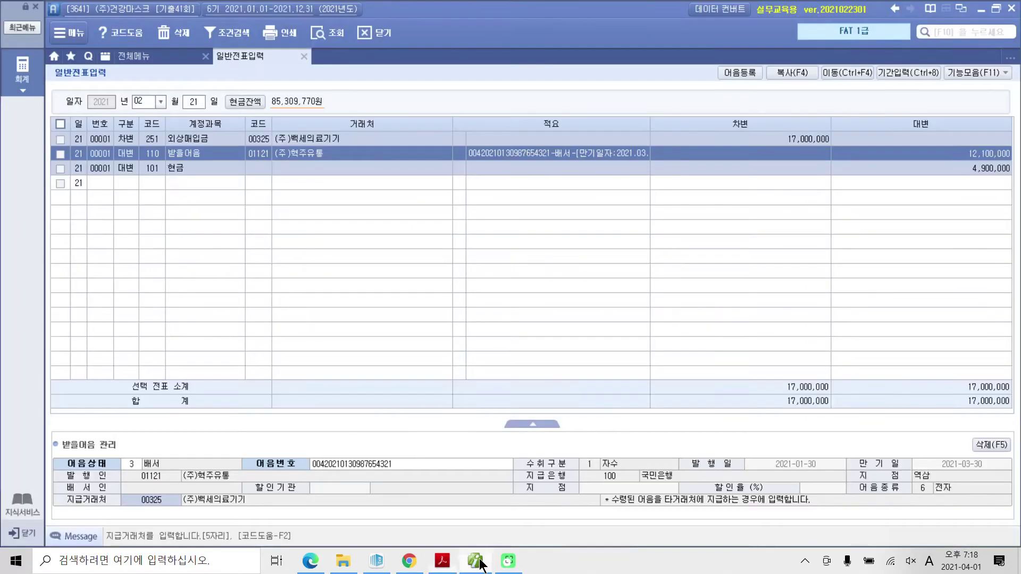
{"action": "left_click", "coordinate": [150, 105]}
{"action": "type", "text": "3"}
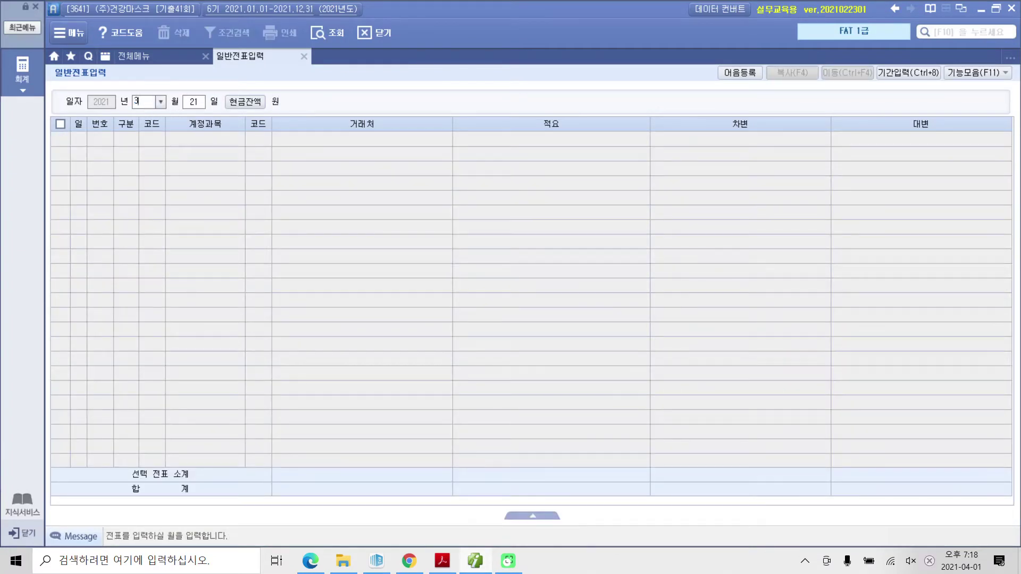
{"action": "key", "text": "Return"}
{"action": "key", "text": "Return"}
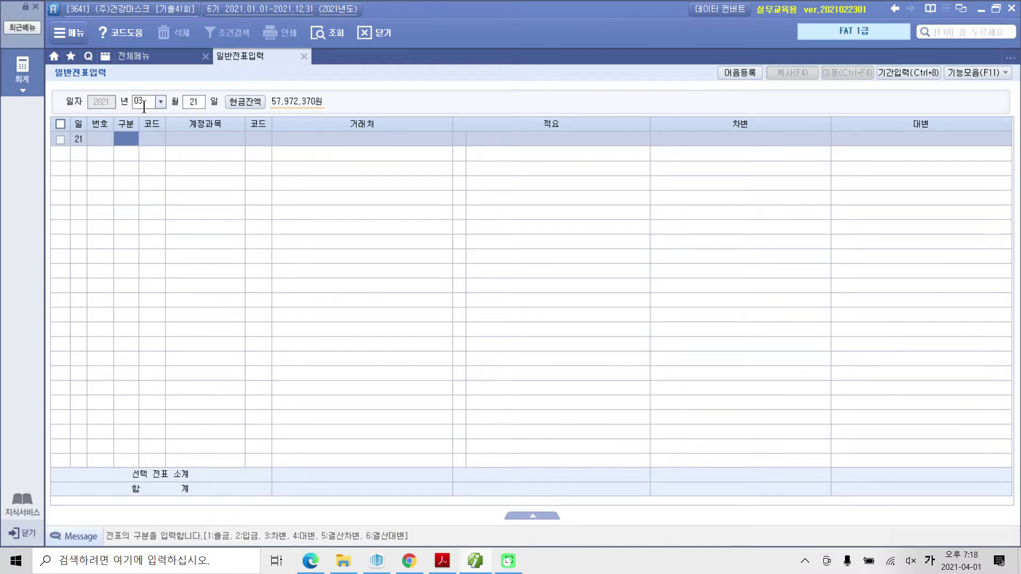
Enter a 21 March debit (차변) line: account 822 차량유지비 found by searching 차량, no 거래처, amount 55,000.
{"action": "type", "text": "3"}
{"action": "key", "text": "Return"}
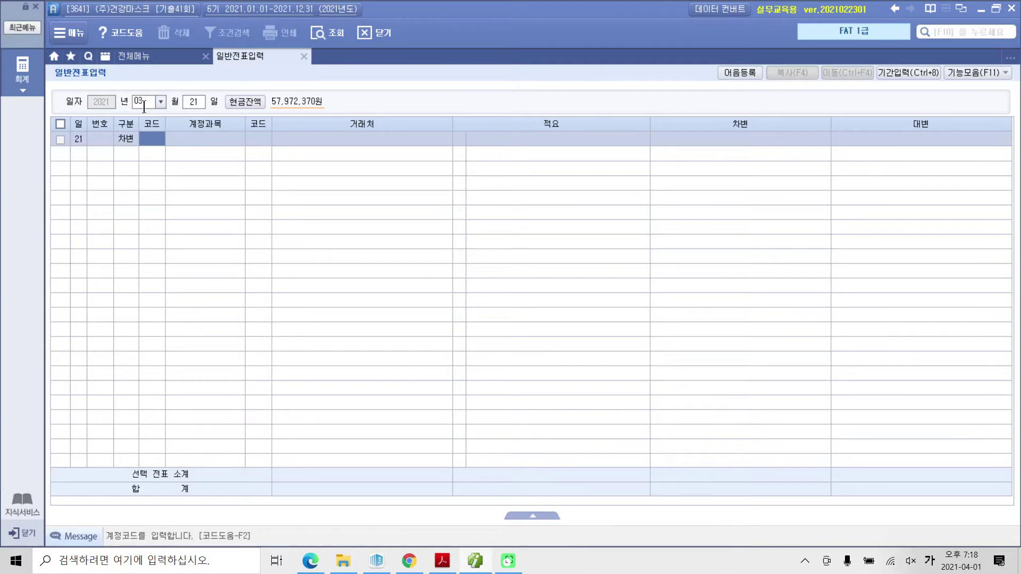
{"action": "type", "text": "차량"}
{"action": "key", "text": "Return"}
{"action": "key", "text": "Down"}
{"action": "key", "text": "Down"}
{"action": "key", "text": "Down"}
{"action": "key", "text": "Down"}
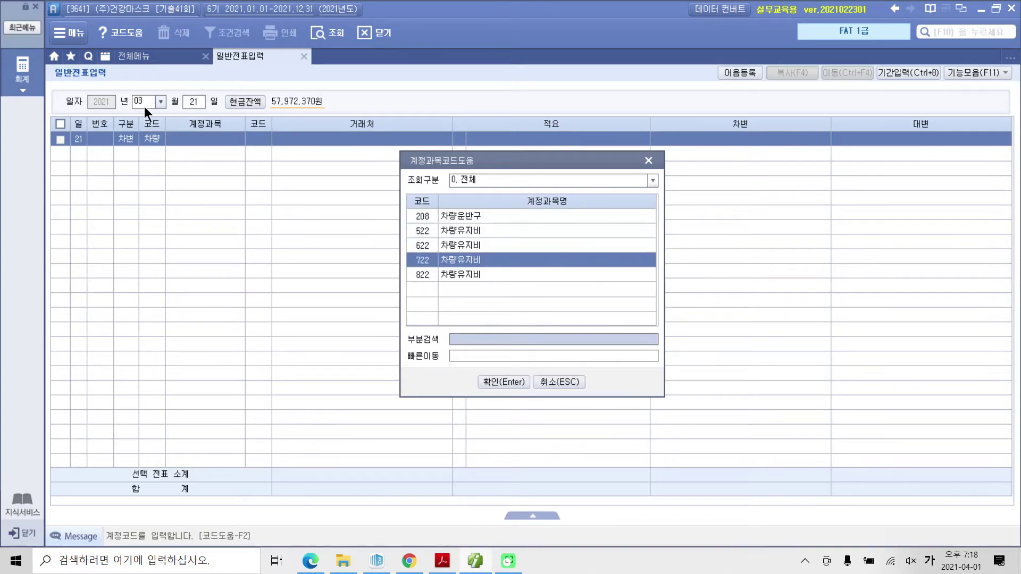
{"action": "key", "text": "Return"}
{"action": "key", "text": "Return"}
{"action": "key", "text": "Return"}
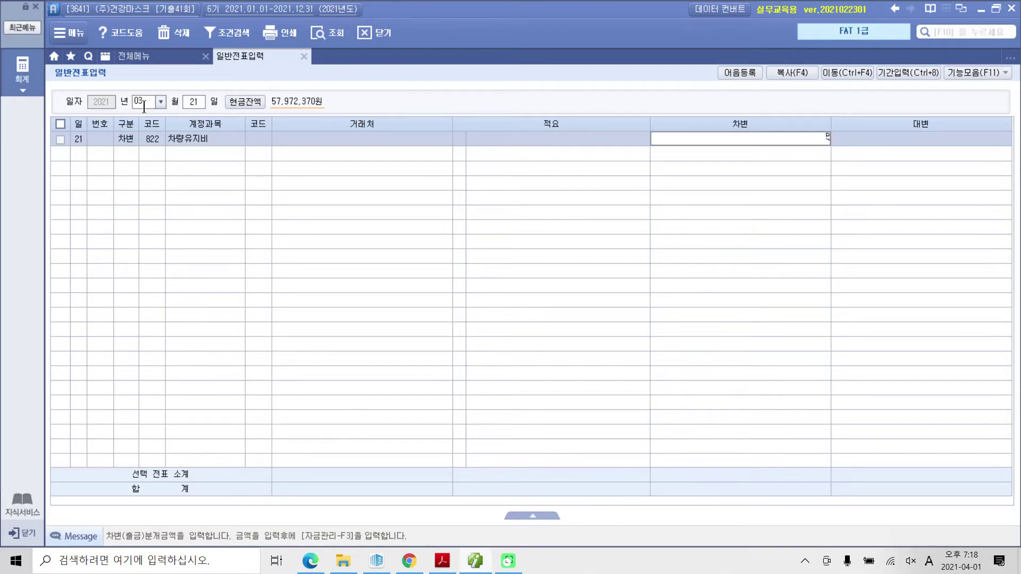
{"action": "type", "text": "550000"}
{"action": "key", "text": "Return"}
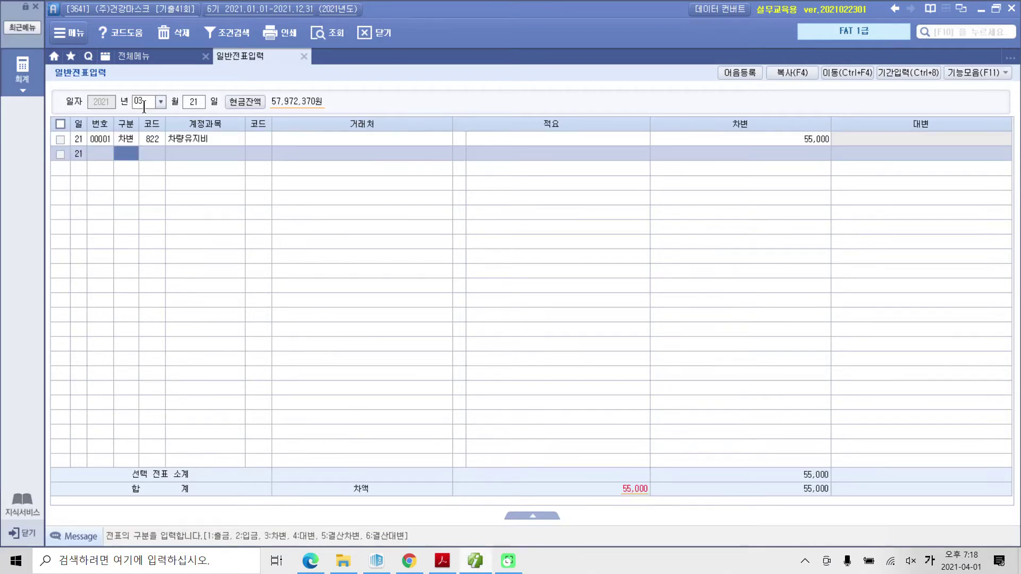
Enter the matching 21 March credit (대변) line: account 253 미지급금, 거래처 99600 삼성카드, amount 55,000.
{"action": "type", "text": "4"}
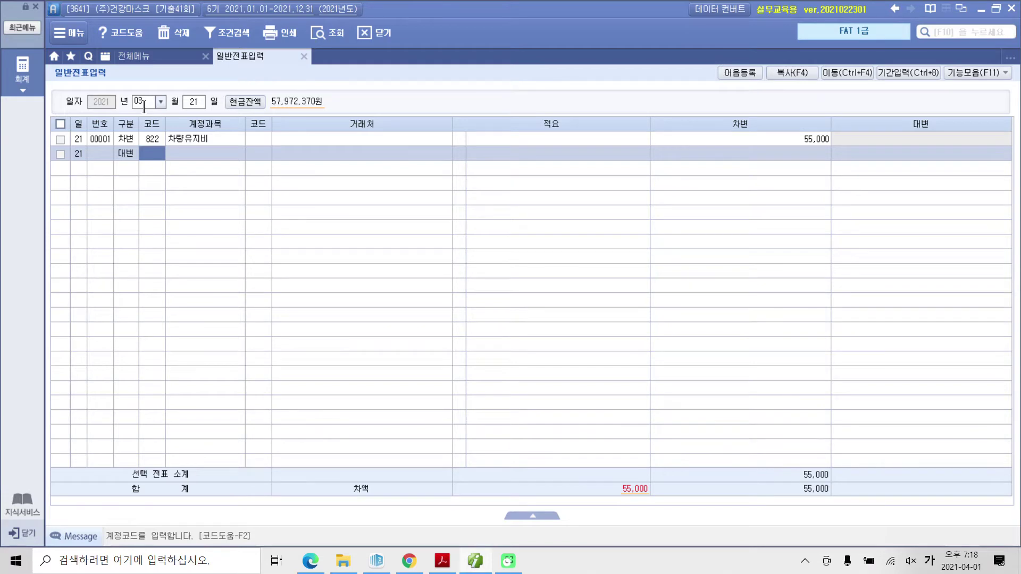
{"action": "type", "text": "253"}
{"action": "key", "text": "Return"}
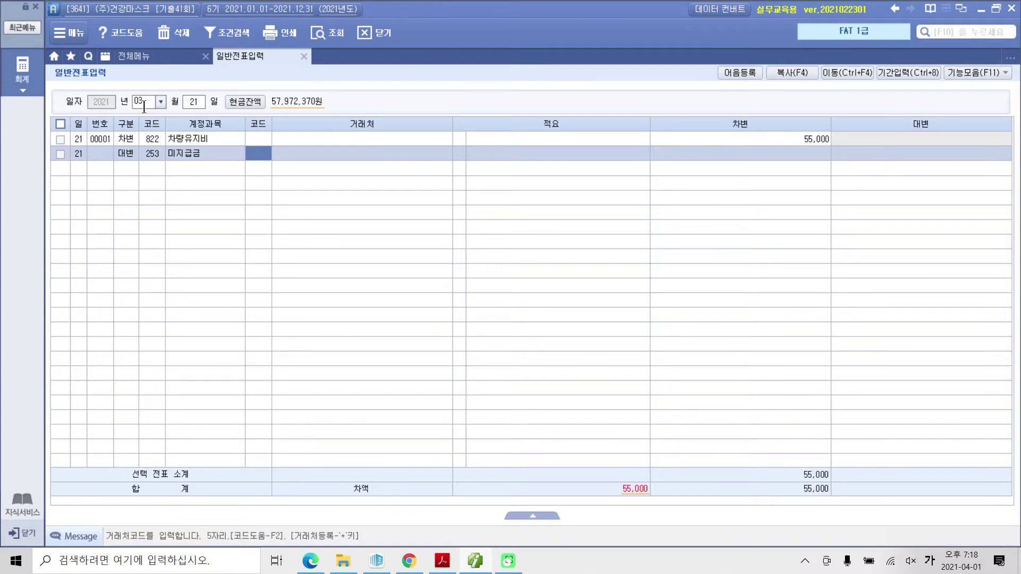
{"action": "type", "text": "카드"}
{"action": "key", "text": "BackSpace"}
{"action": "key", "text": "BackSpace"}
{"action": "key", "text": "BackSpace"}
{"action": "type", "text": "99600"}
{"action": "key", "text": "Return"}
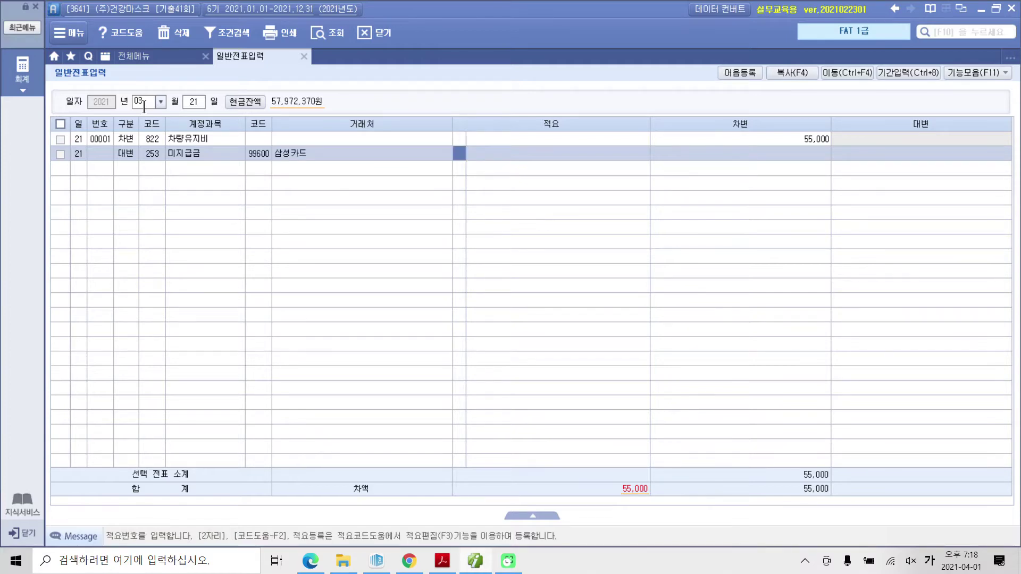
{"action": "key", "text": "Return"}
{"action": "type", "text": "550000"}
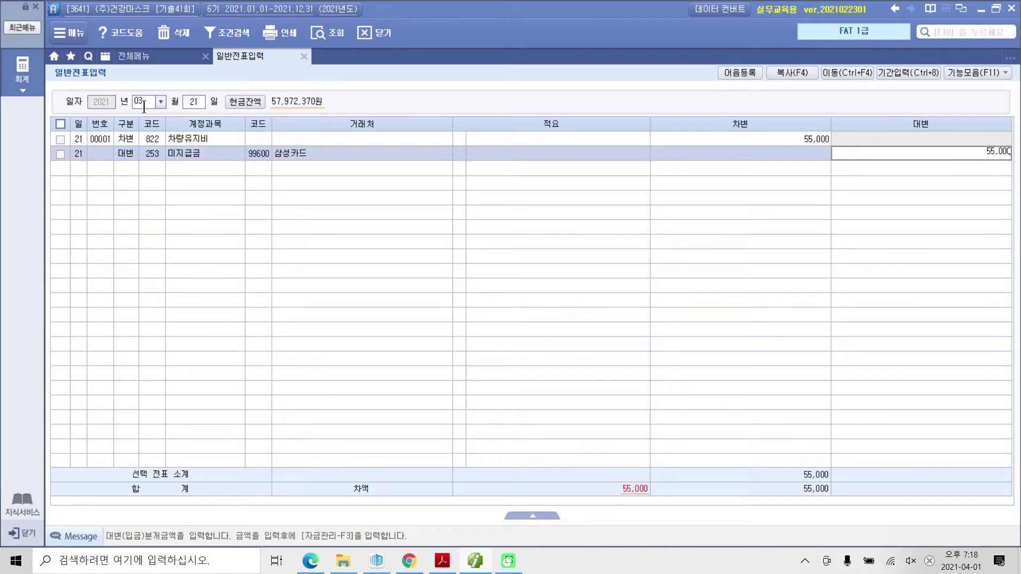
{"action": "key", "text": "Return"}
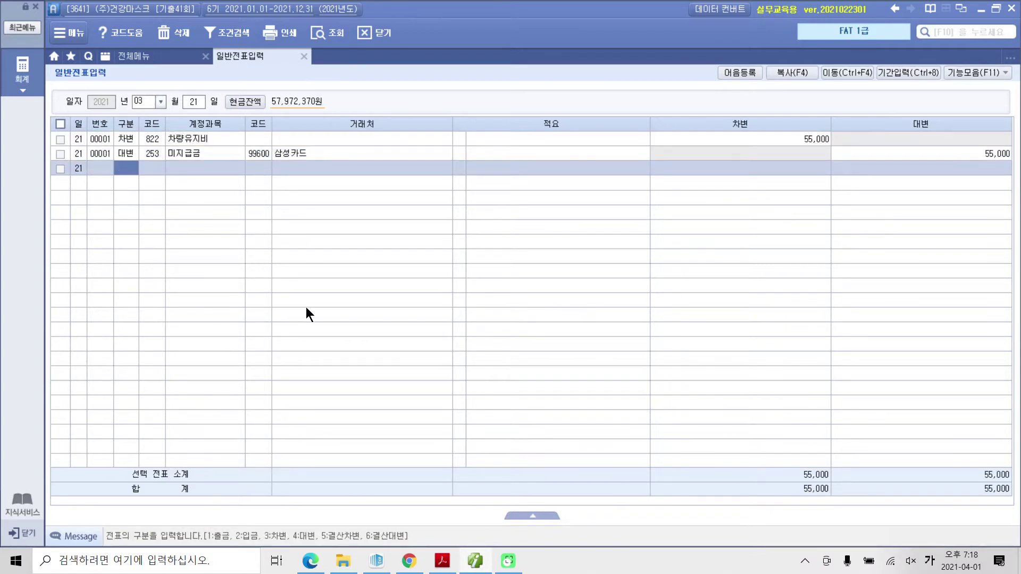
Switch to the exam PDF in Adobe Acrobat Reader and read question 6's 기부금 영수증 through its 기부내용 table.
{"action": "left_click", "coordinate": [442, 560]}
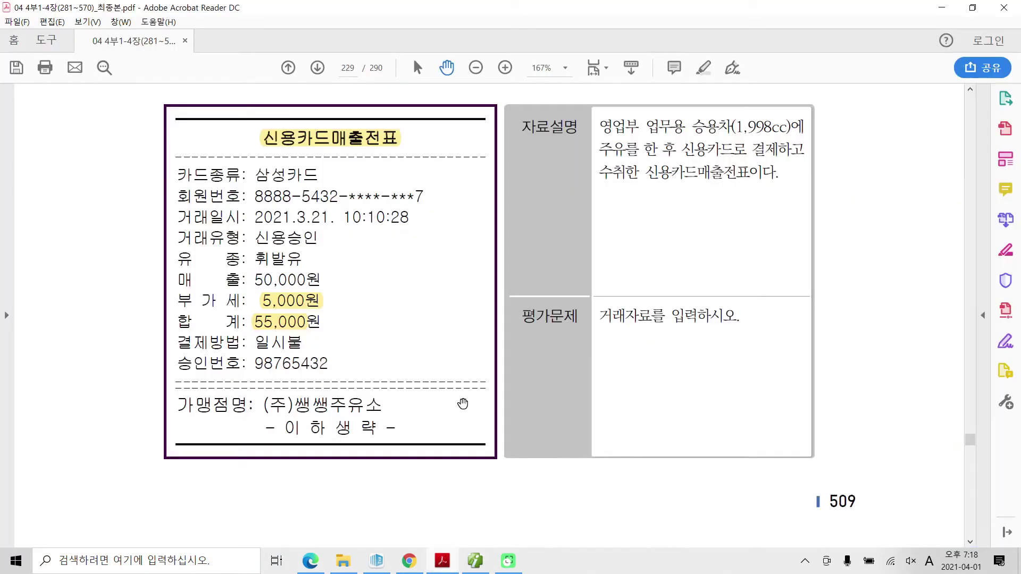
{"action": "scroll", "coordinate": [463, 405], "scroll_direction": "down", "scroll_amount": 10}
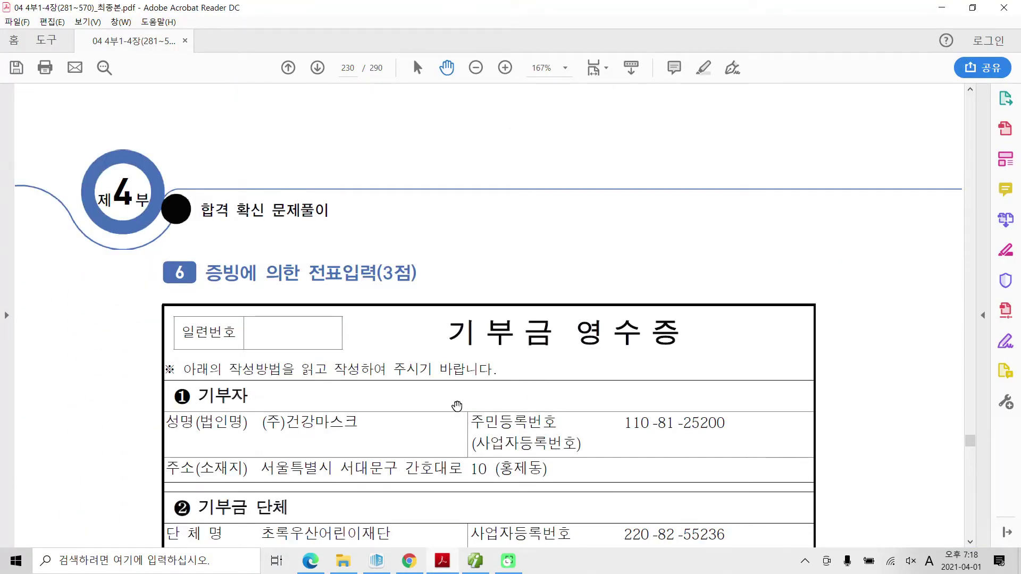
{"action": "scroll", "coordinate": [457, 406], "scroll_direction": "down", "scroll_amount": 1}
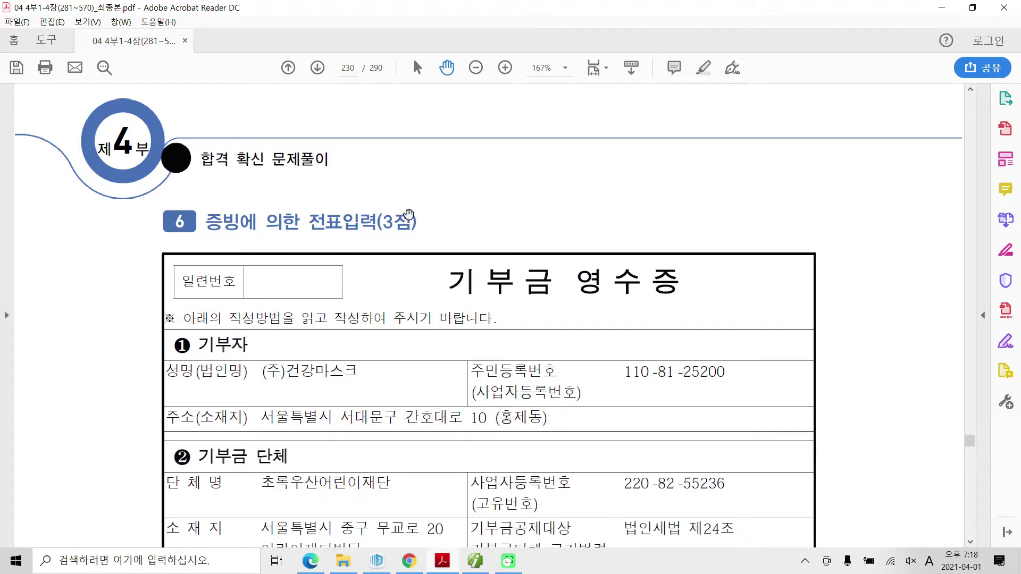
{"action": "scroll", "coordinate": [468, 351], "scroll_direction": "down", "scroll_amount": 2}
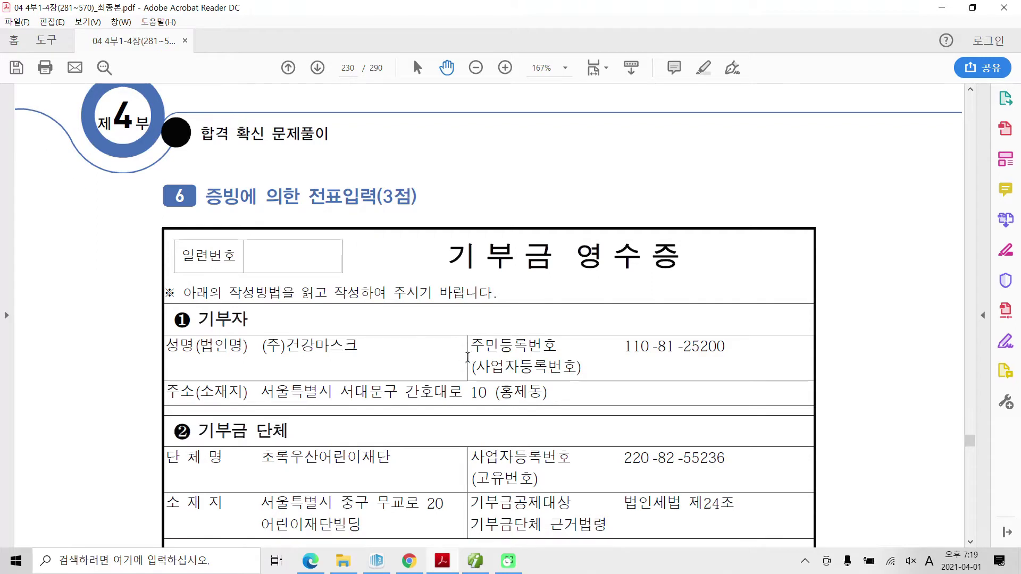
{"action": "scroll", "coordinate": [468, 357], "scroll_direction": "down", "scroll_amount": 1}
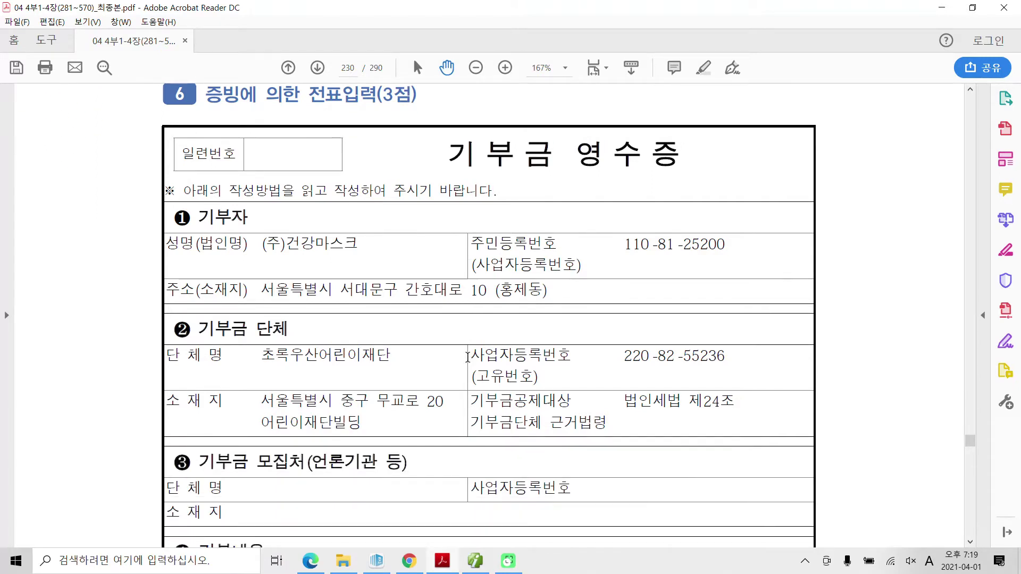
{"action": "scroll", "coordinate": [468, 357], "scroll_direction": "down", "scroll_amount": 1}
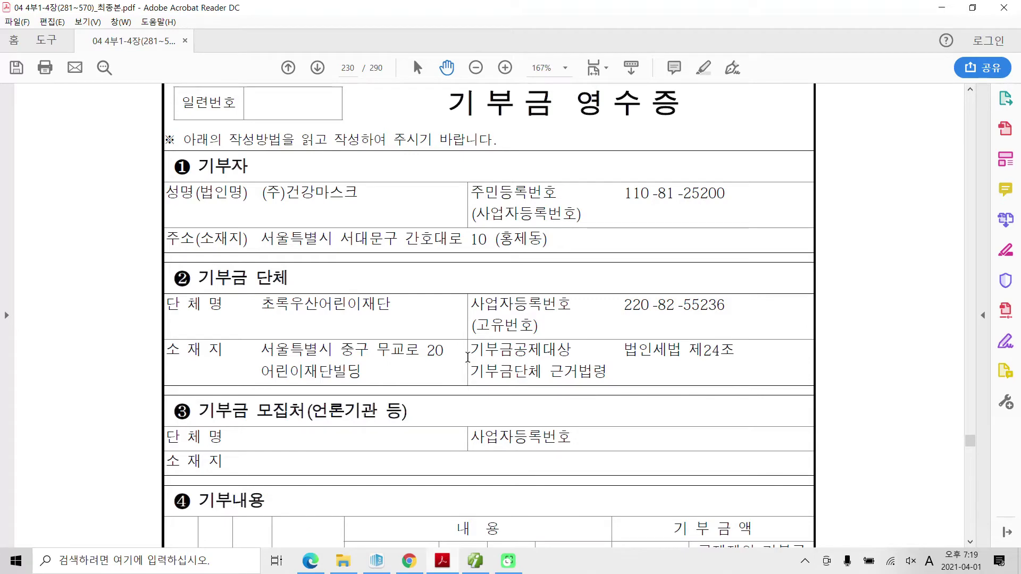
{"action": "scroll", "coordinate": [471, 358], "scroll_direction": "down", "scroll_amount": 2}
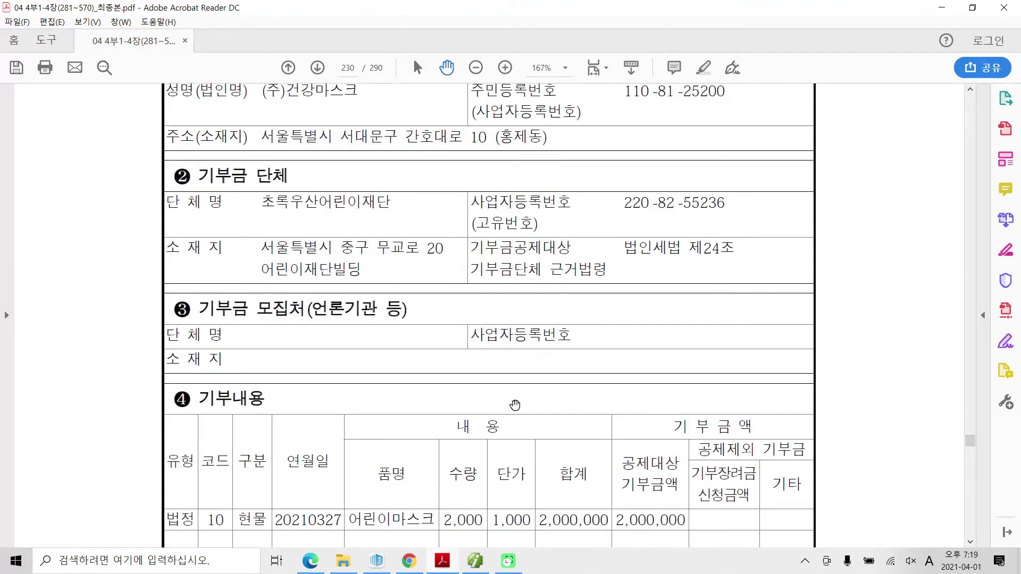
{"action": "scroll", "coordinate": [506, 421], "scroll_direction": "down", "scroll_amount": 1}
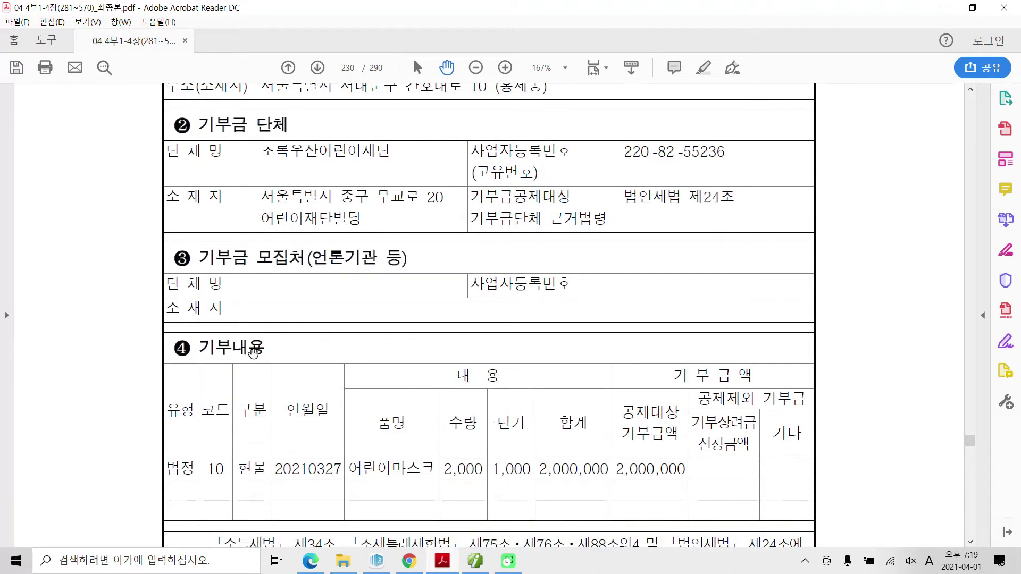
{"action": "scroll", "coordinate": [264, 463], "scroll_direction": "down", "scroll_amount": 1}
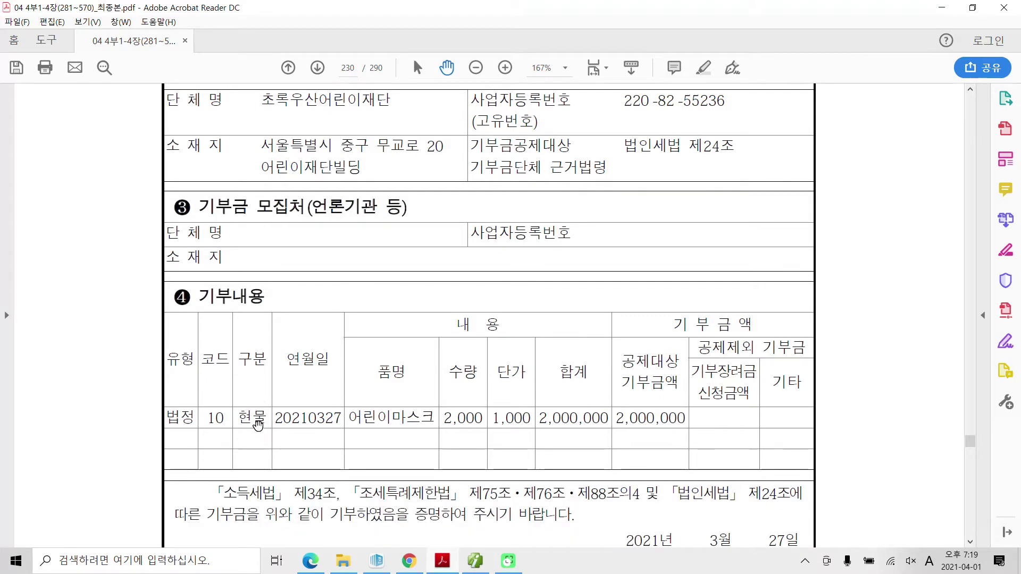
Highlight the donated item "어린이마스크" in the 기부내용 table of question 6's receipt.
{"action": "left_click_drag", "start_coordinate": [349, 418], "coordinate": [428, 418]}
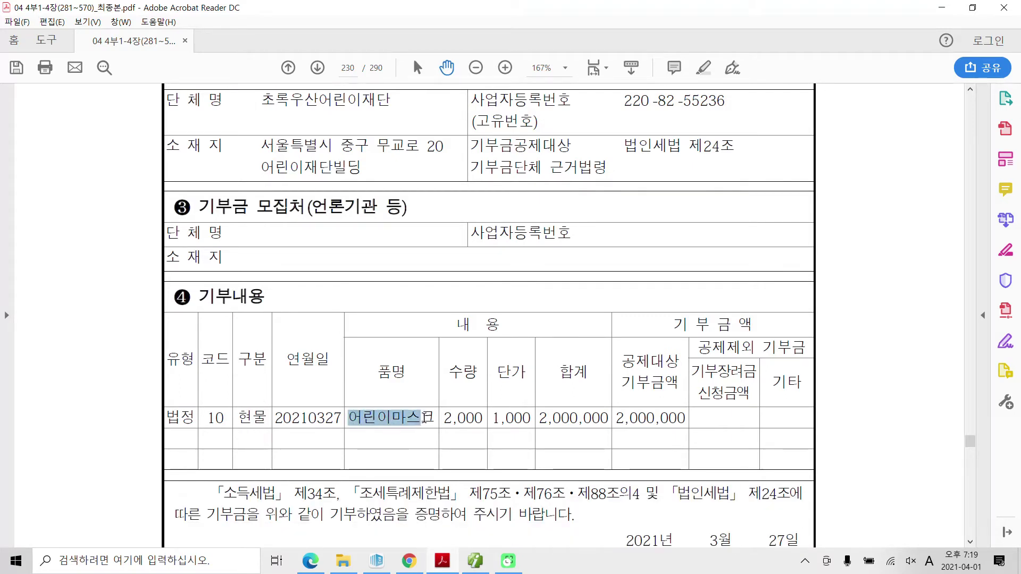
{"action": "right_click", "coordinate": [432, 420]}
{"action": "left_click", "coordinate": [447, 458]}
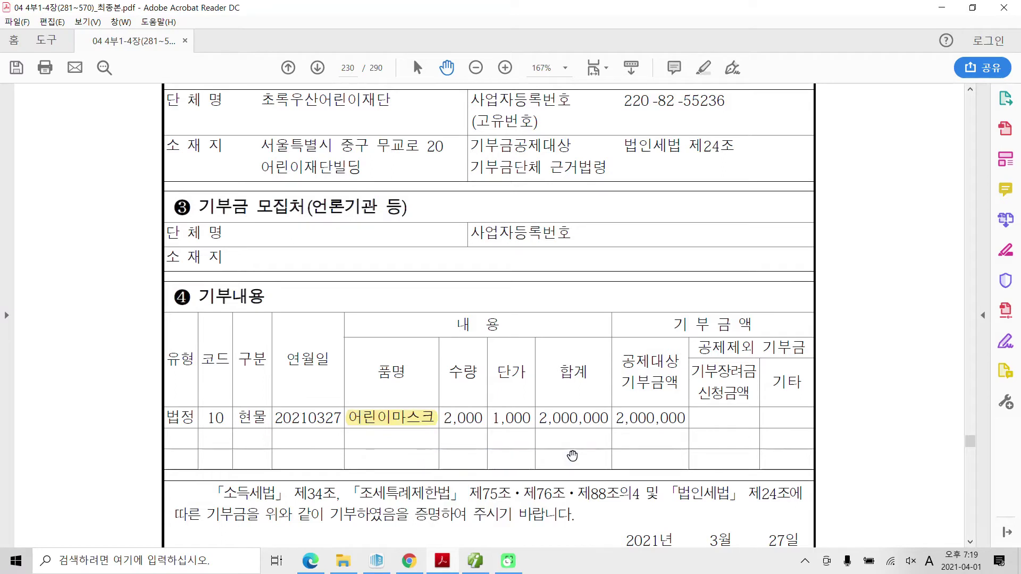
Highlight the cost "2,000,000원" and the word "상품" in question 6's 자료설명 for 3월 27일.
{"action": "scroll", "coordinate": [576, 456], "scroll_direction": "down", "scroll_amount": 2}
{"action": "scroll", "coordinate": [576, 456], "scroll_direction": "down", "scroll_amount": 2}
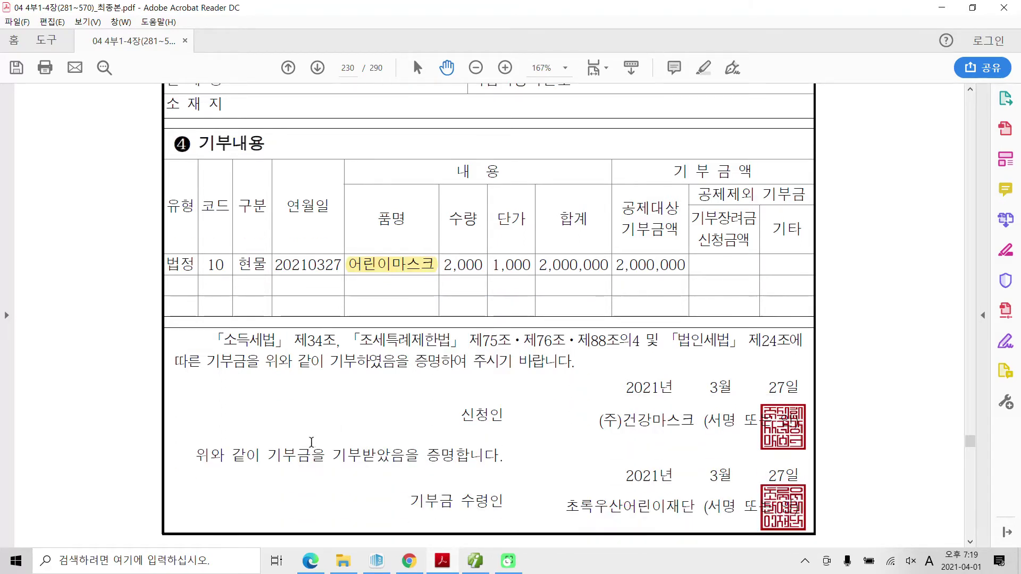
{"action": "scroll", "coordinate": [476, 387], "scroll_direction": "down", "scroll_amount": 15}
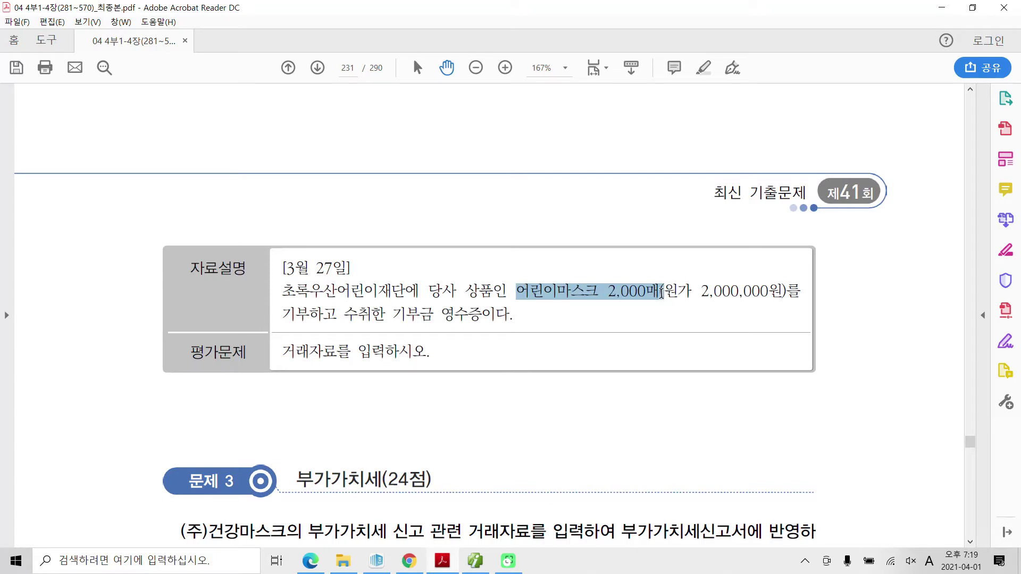
{"action": "left_click", "coordinate": [678, 294]}
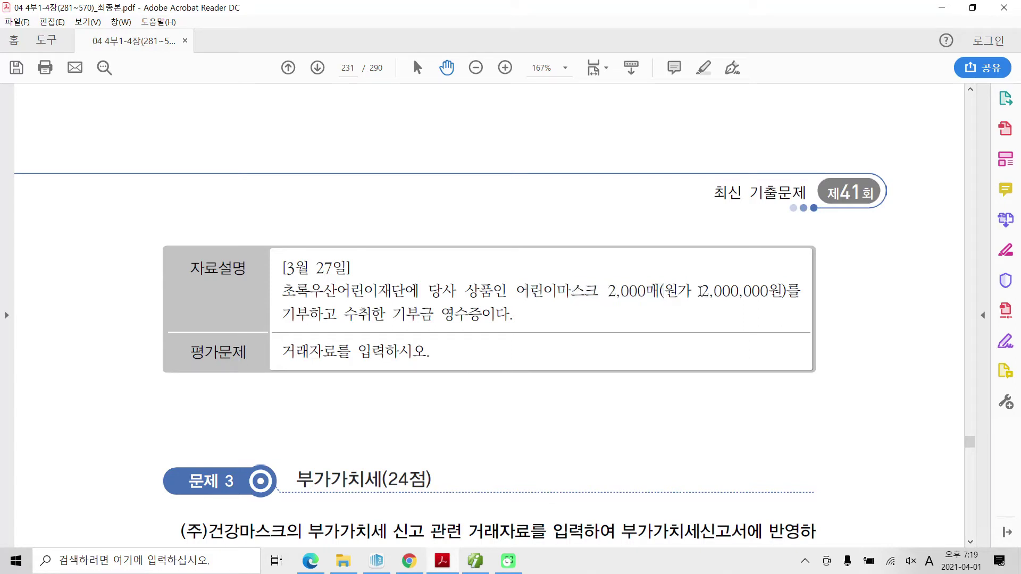
{"action": "left_click_drag", "start_coordinate": [699, 292], "coordinate": [785, 292]}
{"action": "right_click", "coordinate": [750, 292]}
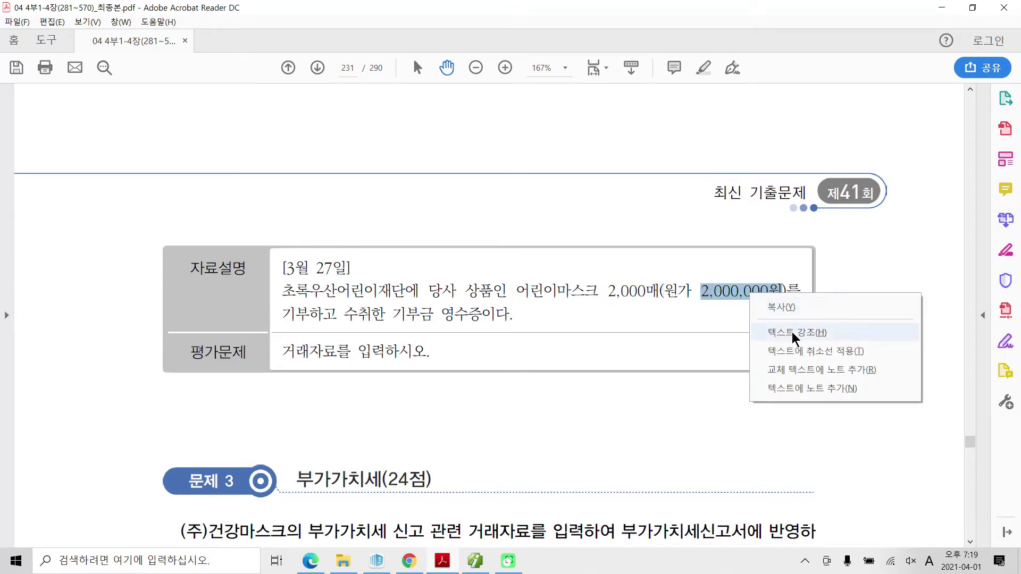
{"action": "left_click", "coordinate": [793, 332]}
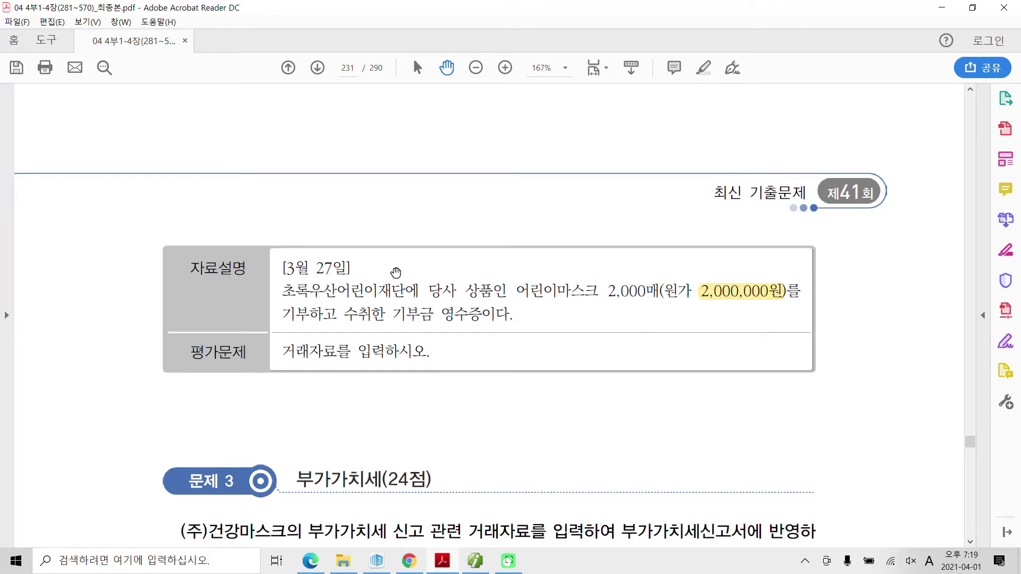
{"action": "left_click_drag", "start_coordinate": [469, 290], "coordinate": [489, 292]}
{"action": "right_click", "coordinate": [489, 292]}
{"action": "left_click", "coordinate": [528, 333]}
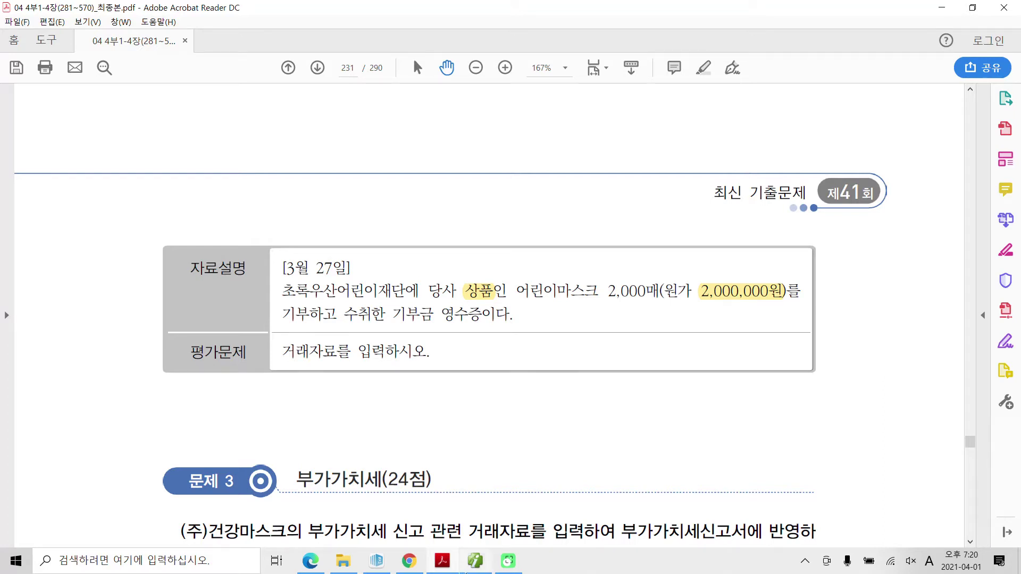
Switch to the accounting program's 일반전표입력 and set the voucher date to 27 March (03월 27일).
{"action": "left_click", "coordinate": [471, 567]}
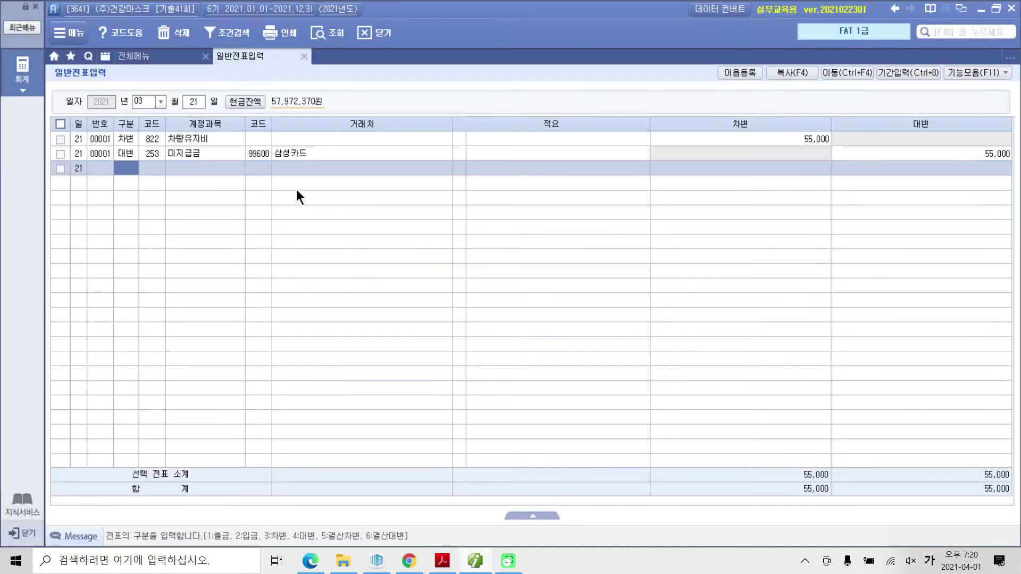
{"action": "left_click", "coordinate": [201, 105]}
{"action": "type", "text": "27"}
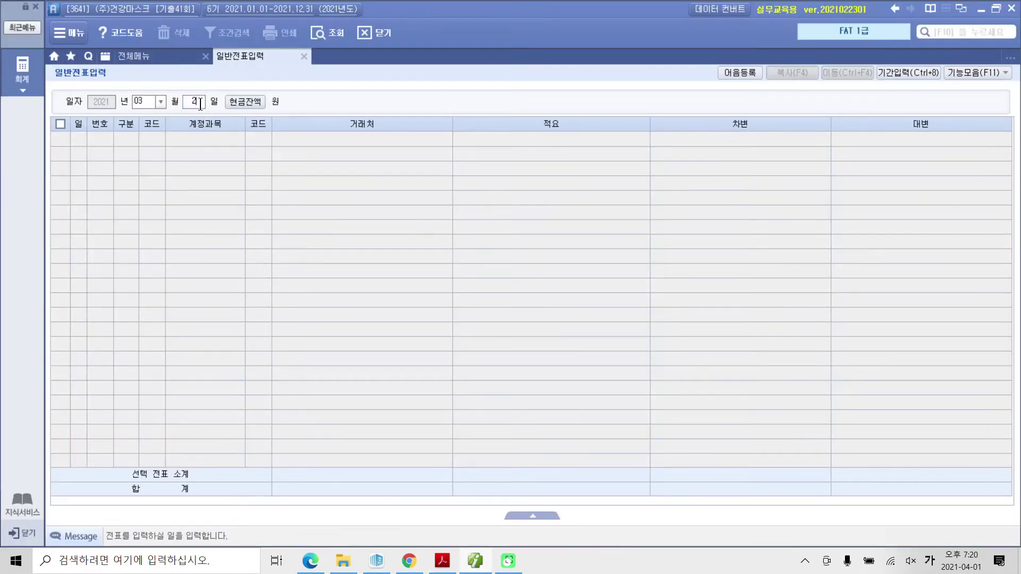
{"action": "key", "text": "Return"}
Enter the 27 March debit (차변) line with account 933 기부금 and amount 2,000,000, leaving 거래처 and 적요 blank.
{"action": "type", "text": "3"}
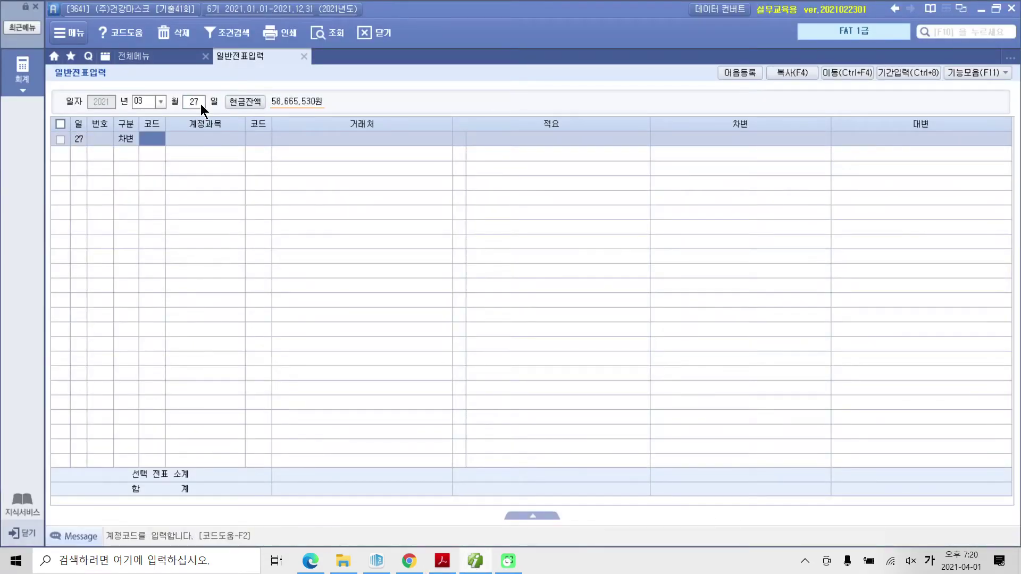
{"action": "type", "text": "기부"}
{"action": "key", "text": "Return"}
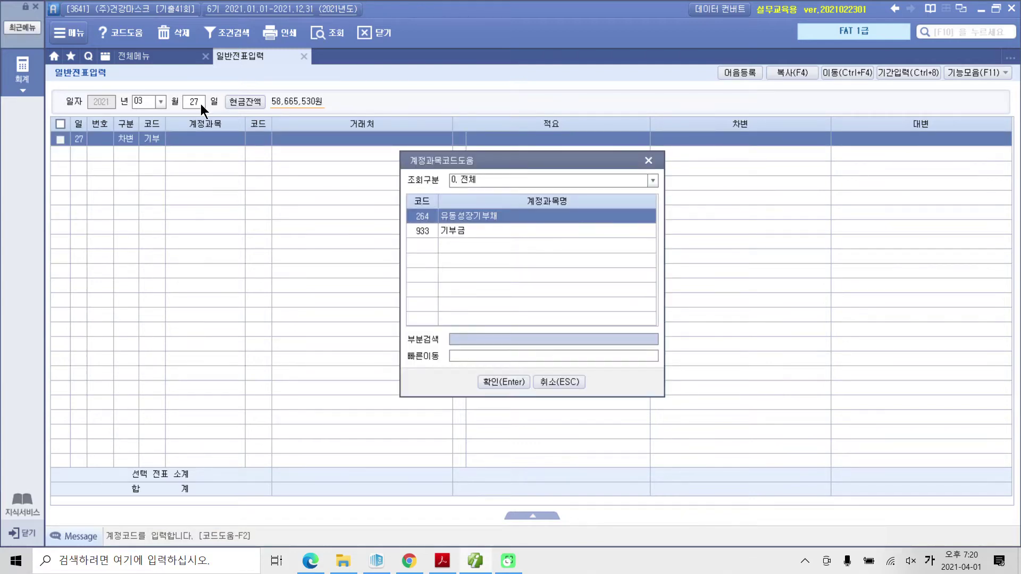
{"action": "key", "text": "Down"}
{"action": "key", "text": "Return"}
{"action": "key", "text": "Return"}
{"action": "key", "text": "Return"}
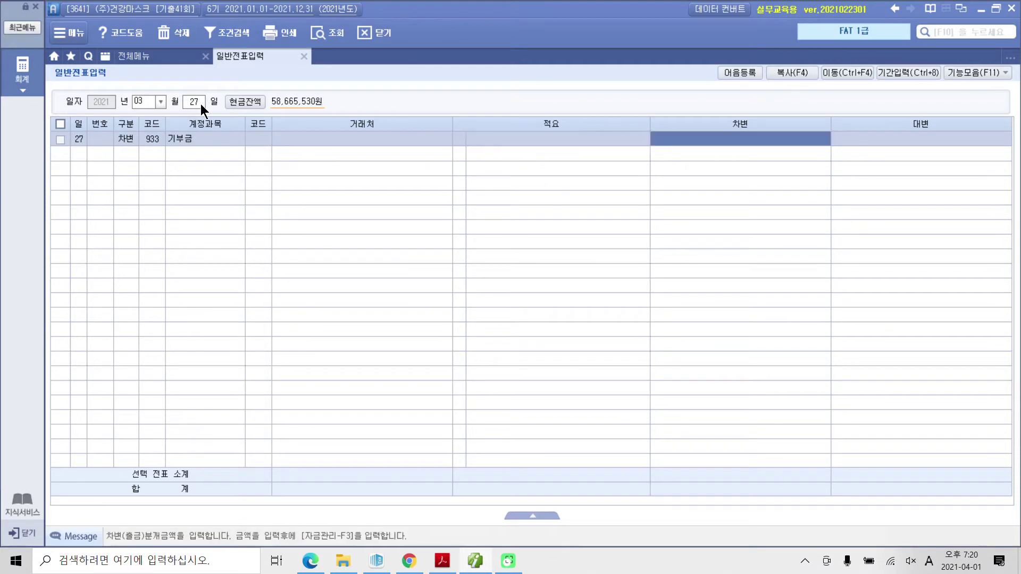
{"action": "type", "text": "2000000"}
{"action": "key", "text": "Return"}
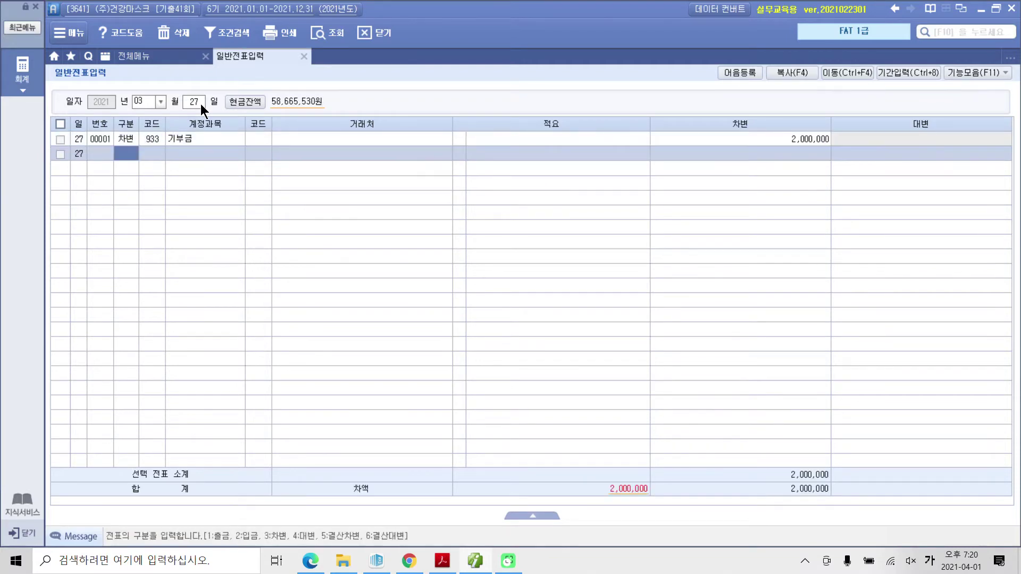
Start the matching 27 March credit (대변) line with account 146 상품.
{"action": "type", "text": "4"}
{"action": "key", "text": "Return"}
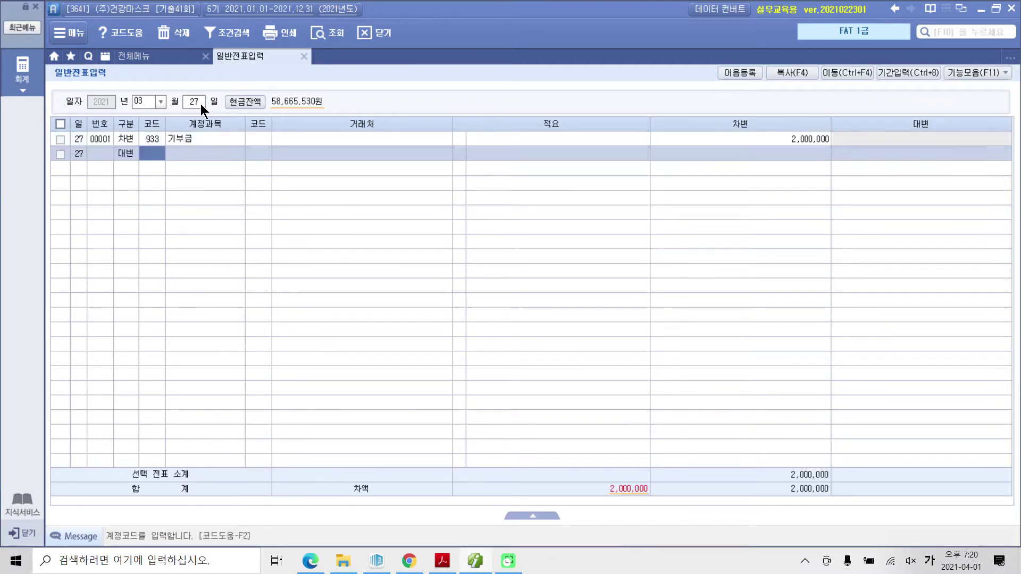
{"action": "type", "text": "상품"}
{"action": "key", "text": "Return"}
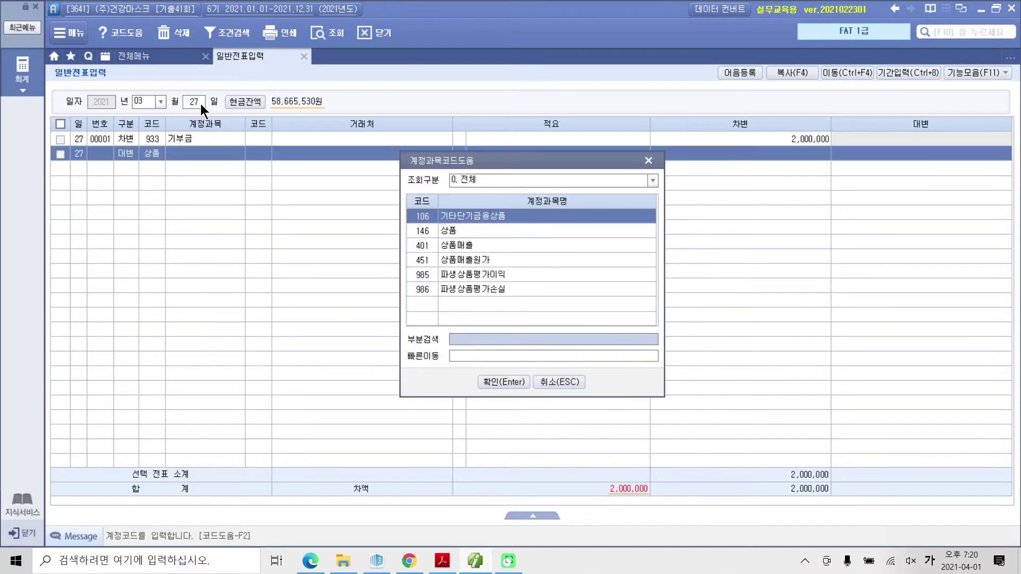
{"action": "key", "text": "Down"}
{"action": "key", "text": "Return"}
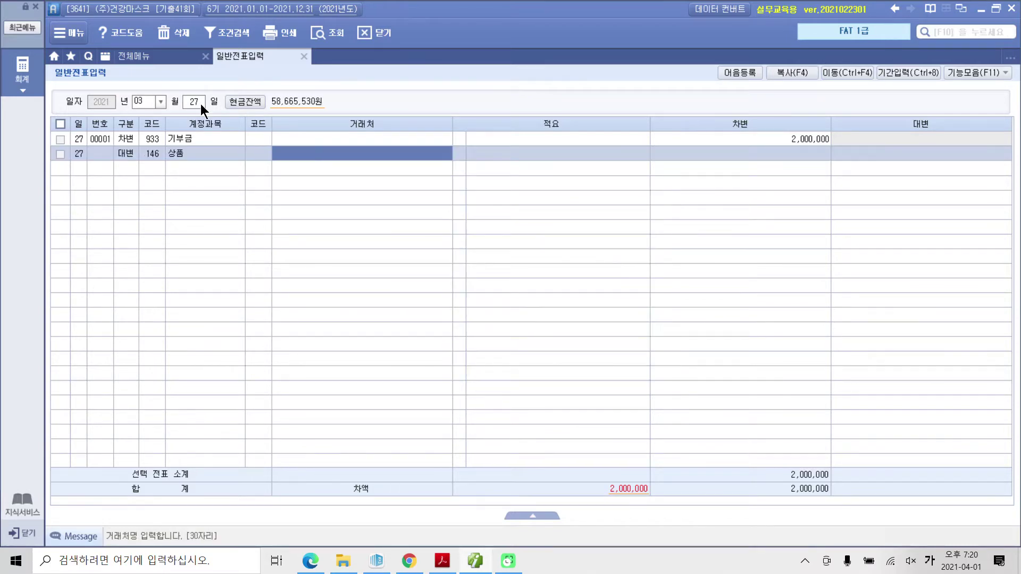
Complete the 상품 credit line with no 거래처, 적요 08 타계정으로 대체액, and amount 2,000,000.
{"action": "key", "text": "Return"}
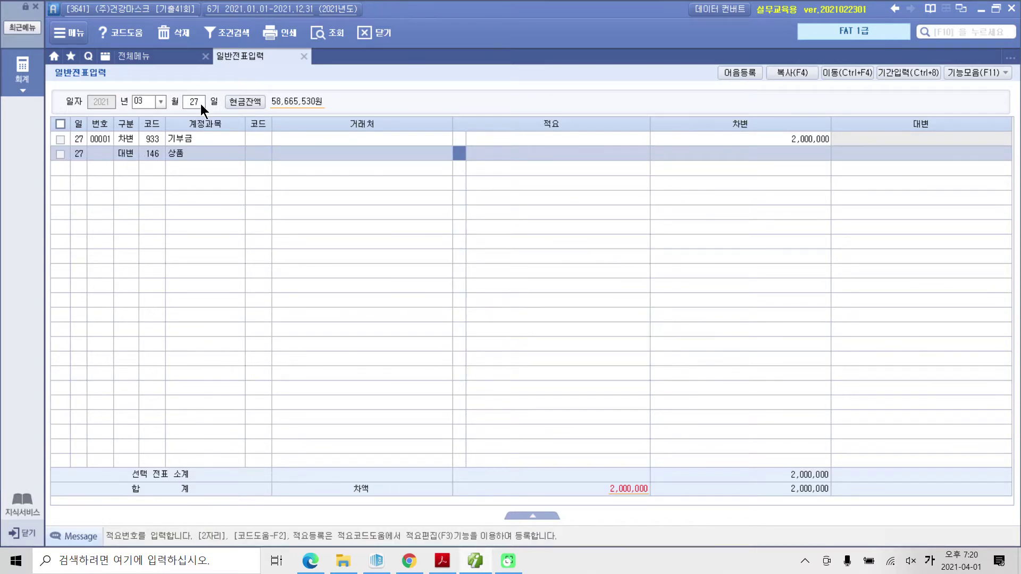
{"action": "type", "text": "8"}
{"action": "key", "text": "Return"}
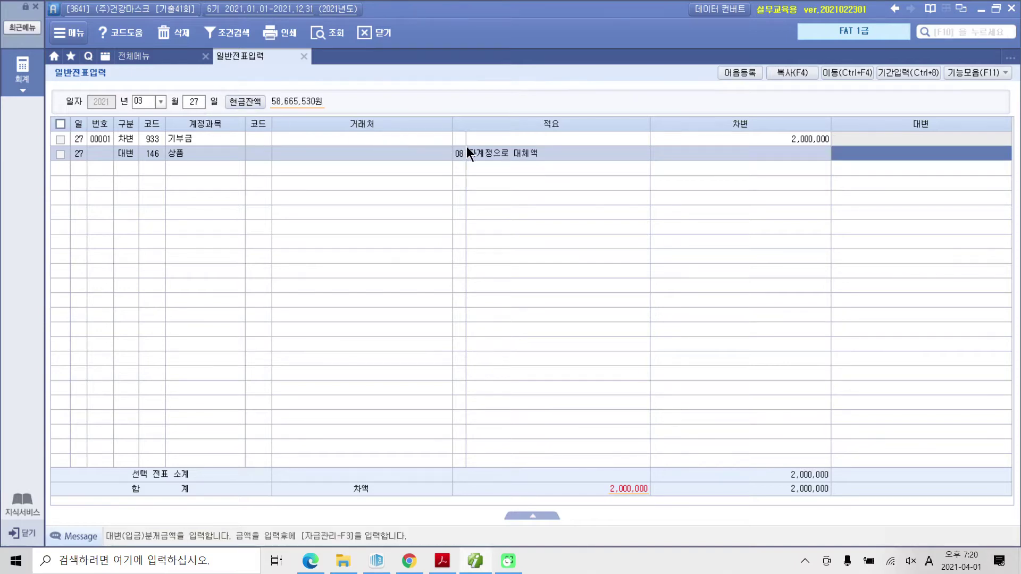
{"action": "left_click", "coordinate": [854, 155]}
{"action": "type", "text": "2000000"}
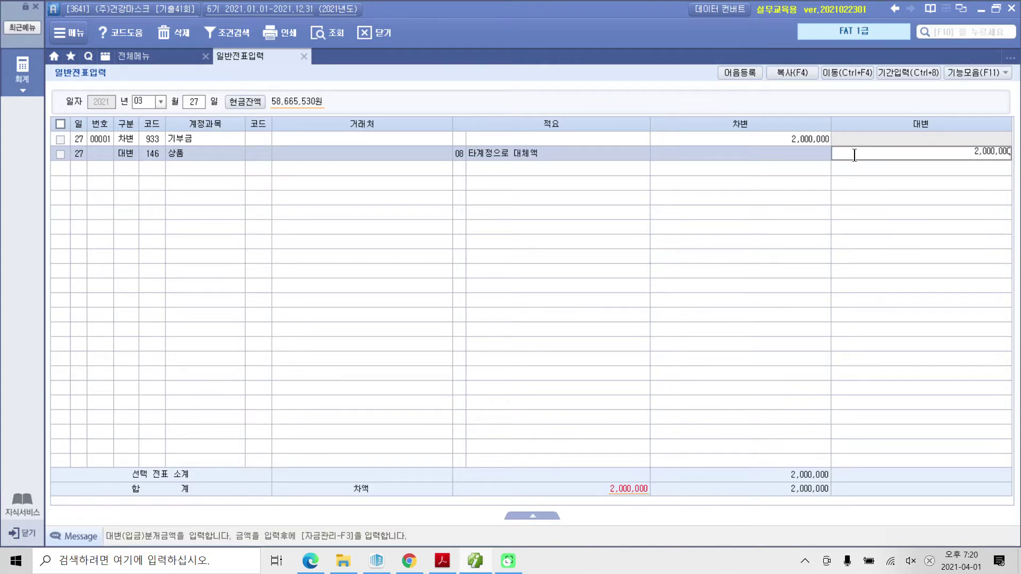
{"action": "key", "text": "Return"}
{"action": "left_click", "coordinate": [854, 154]}
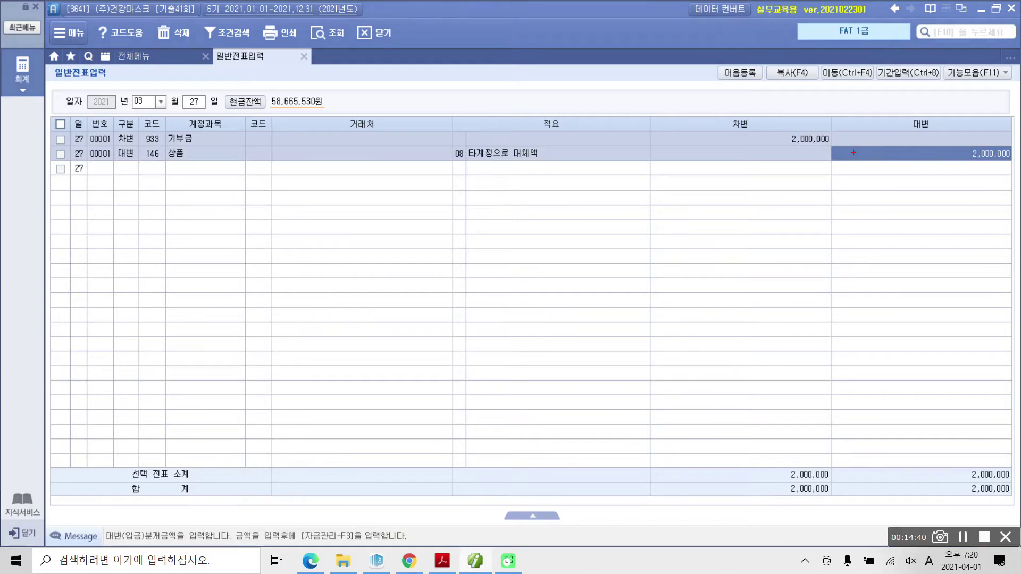
{"action": "mouse_move", "coordinate": [171, 186]}
{"action": "left_mouse_down"}
{"action": "mouse_move", "coordinate": [196, 161]}
{"action": "mouse_move", "coordinate": [188, 181]}
{"action": "left_mouse_up"}
{"action": "mouse_move", "coordinate": [475, 175]}
{"action": "left_mouse_down"}
{"action": "mouse_move", "coordinate": [464, 141]}
{"action": "mouse_move", "coordinate": [479, 172]}
{"action": "left_mouse_up"}
{"action": "left_click_drag", "start_coordinate": [219, 116], "coordinate": [247, 112]}
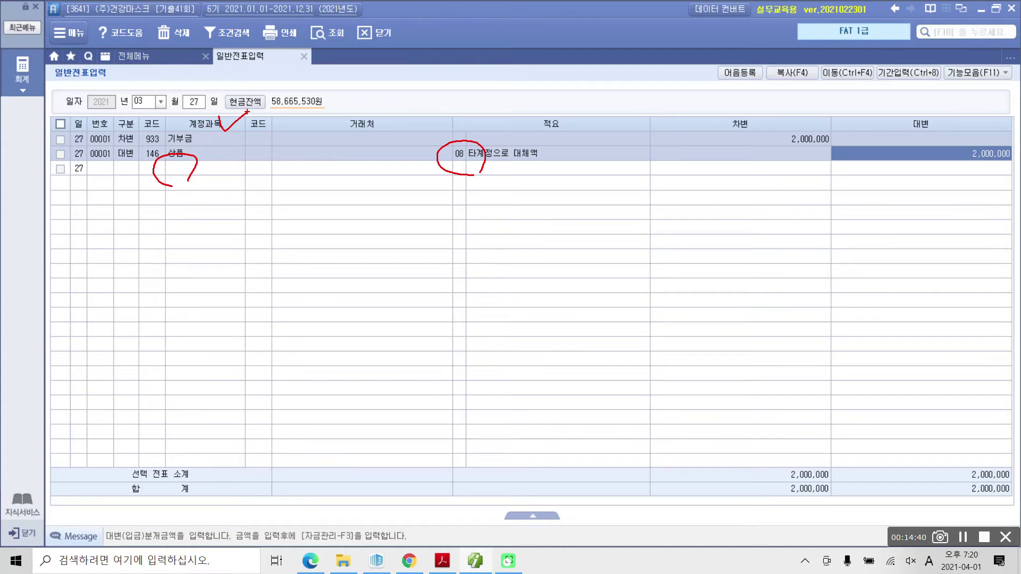
{"action": "mouse_move", "coordinate": [129, 170]}
{"action": "left_mouse_down"}
{"action": "mouse_move", "coordinate": [203, 170]}
{"action": "mouse_move", "coordinate": [104, 168]}
{"action": "left_mouse_up"}
{"action": "mouse_move", "coordinate": [465, 178]}
{"action": "left_mouse_down"}
{"action": "mouse_move", "coordinate": [437, 145]}
{"action": "mouse_move", "coordinate": [439, 184]}
{"action": "mouse_move", "coordinate": [507, 166]}
{"action": "left_mouse_up"}
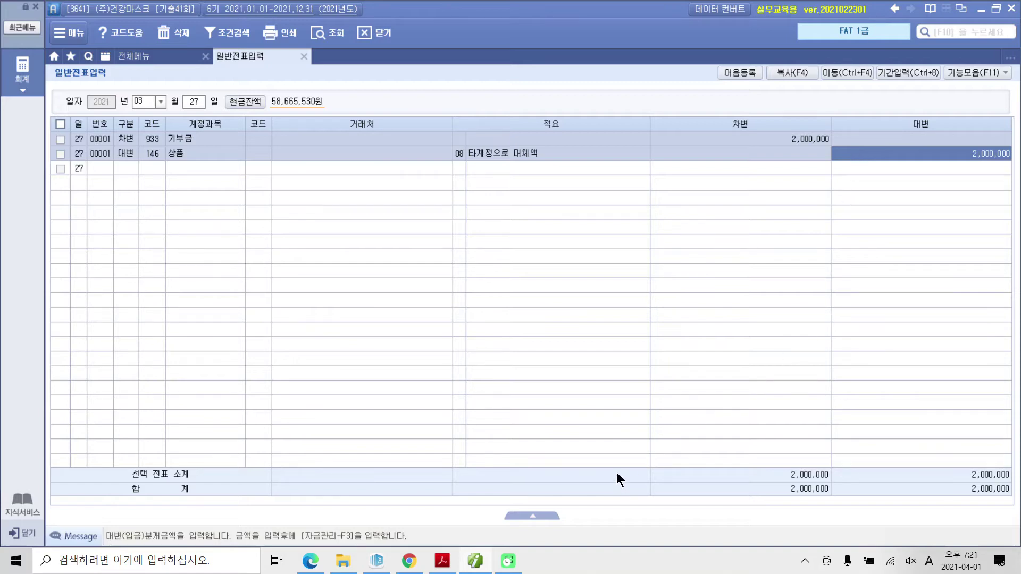
Switch to the exam PDF in Adobe Acrobat Reader and review the 원가 given in question 6's 3월 27일 자료설명.
{"action": "left_click", "coordinate": [442, 561]}
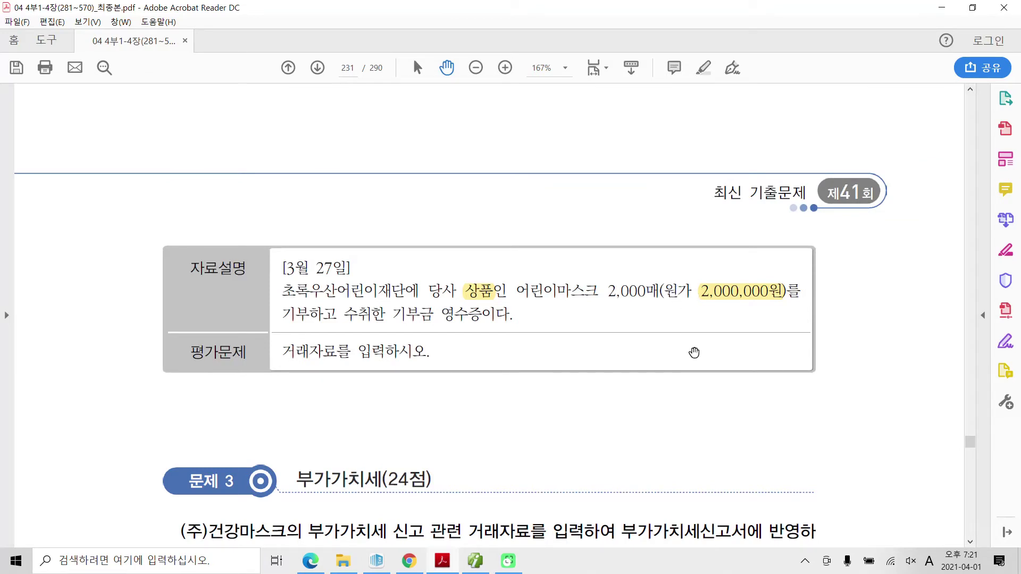
{"action": "mouse_move", "coordinate": [655, 304]}
{"action": "left_mouse_down"}
{"action": "mouse_move", "coordinate": [787, 307]}
{"action": "mouse_move", "coordinate": [652, 333]}
{"action": "mouse_move", "coordinate": [672, 345]}
{"action": "left_mouse_up"}
{"action": "mouse_move", "coordinate": [675, 315]}
{"action": "left_mouse_down"}
{"action": "mouse_move", "coordinate": [674, 352]}
{"action": "mouse_move", "coordinate": [684, 328]}
{"action": "left_mouse_up"}
{"action": "mouse_move", "coordinate": [683, 323]}
{"action": "left_mouse_down"}
{"action": "mouse_move", "coordinate": [688, 340]}
{"action": "mouse_move", "coordinate": [705, 339]}
{"action": "left_mouse_up"}
{"action": "mouse_move", "coordinate": [708, 326]}
{"action": "left_mouse_down"}
{"action": "mouse_move", "coordinate": [724, 326]}
{"action": "mouse_move", "coordinate": [708, 346]}
{"action": "mouse_move", "coordinate": [796, 336]}
{"action": "mouse_move", "coordinate": [800, 352]}
{"action": "left_mouse_up"}
{"action": "left_click", "coordinate": [777, 343]}
{"action": "mouse_move", "coordinate": [803, 325]}
{"action": "left_mouse_down"}
{"action": "mouse_move", "coordinate": [826, 321]}
{"action": "mouse_move", "coordinate": [836, 337]}
{"action": "left_mouse_up"}
{"action": "mouse_move", "coordinate": [836, 322]}
{"action": "left_mouse_down"}
{"action": "mouse_move", "coordinate": [854, 334]}
{"action": "mouse_move", "coordinate": [849, 364]}
{"action": "left_mouse_up"}
{"action": "mouse_move", "coordinate": [876, 328]}
{"action": "left_mouse_down"}
{"action": "mouse_move", "coordinate": [876, 338]}
{"action": "mouse_move", "coordinate": [904, 326]}
{"action": "mouse_move", "coordinate": [910, 343]}
{"action": "left_mouse_up"}
{"action": "left_click_drag", "start_coordinate": [776, 344], "coordinate": [773, 363]}
{"action": "left_click_drag", "start_coordinate": [702, 317], "coordinate": [659, 356]}
{"action": "left_click_drag", "start_coordinate": [645, 310], "coordinate": [697, 359]}
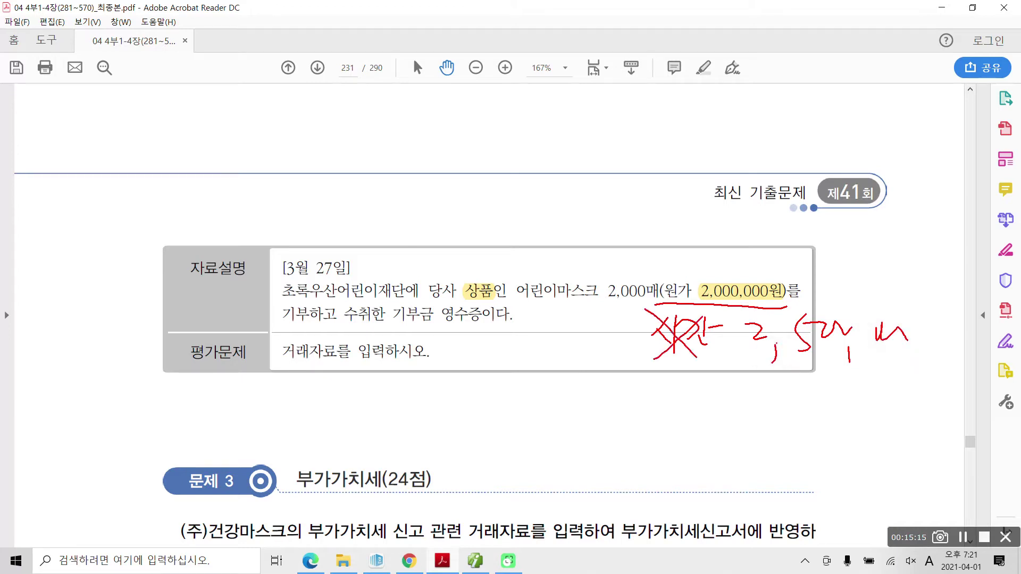
{"action": "left_click_drag", "start_coordinate": [710, 312], "coordinate": [704, 363]}
{"action": "left_click_drag", "start_coordinate": [707, 334], "coordinate": [728, 323]}
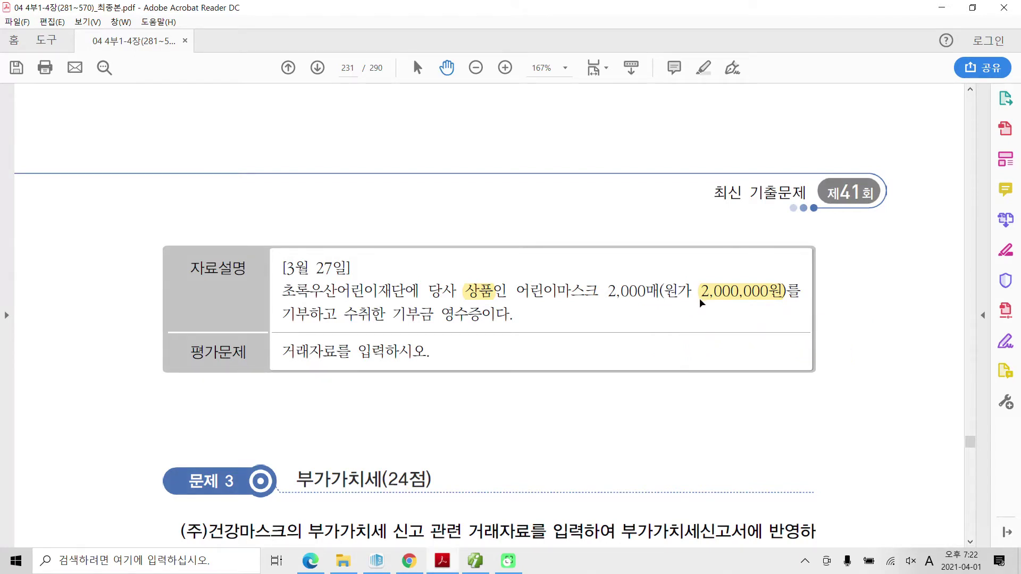
Highlight "부가가치세(24" in the heading of 문제 3.
{"action": "scroll", "coordinate": [697, 351], "scroll_direction": "down", "scroll_amount": 3}
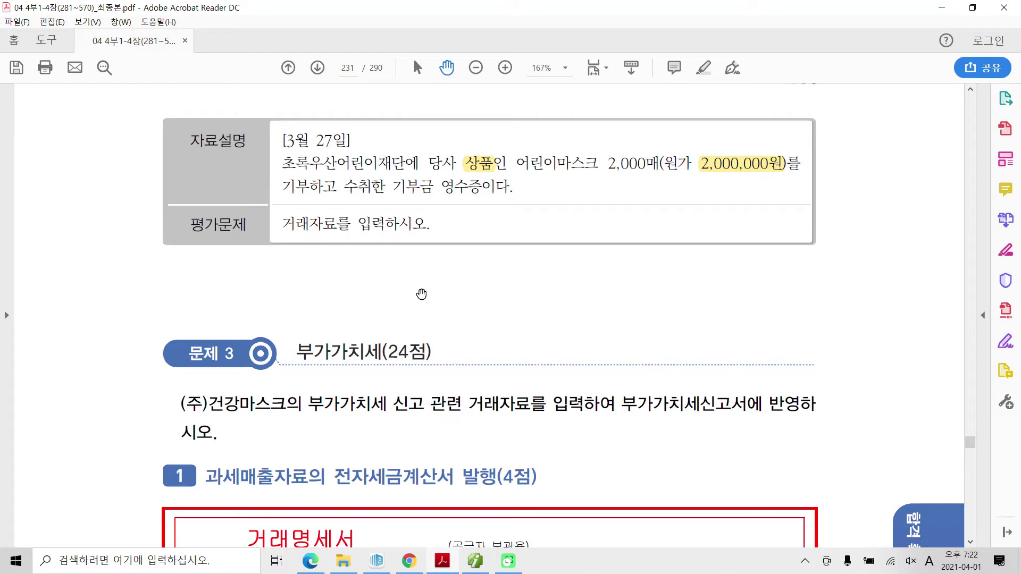
{"action": "scroll", "coordinate": [421, 294], "scroll_direction": "down", "scroll_amount": 3}
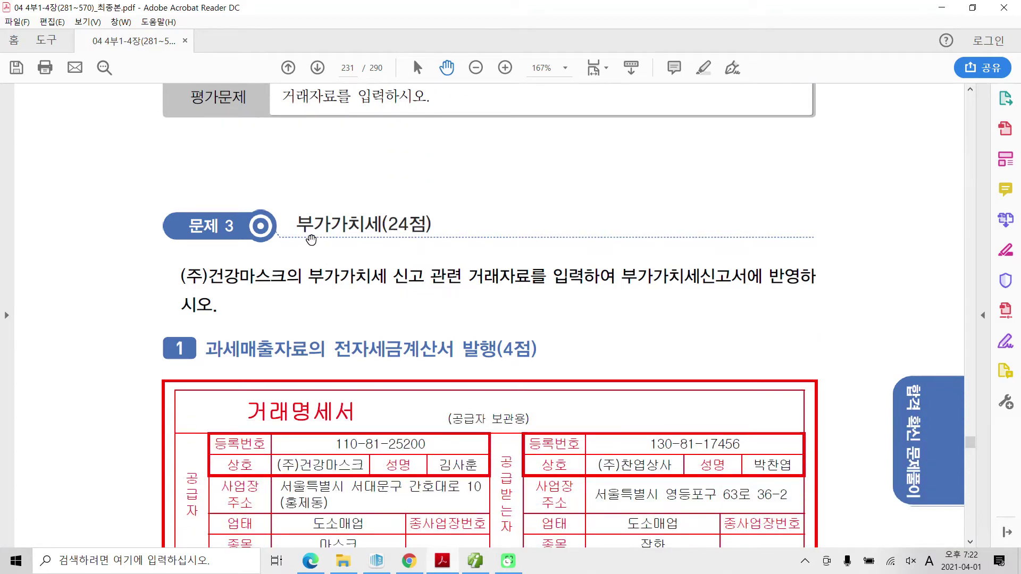
{"action": "left_click_drag", "start_coordinate": [296, 224], "coordinate": [408, 224]}
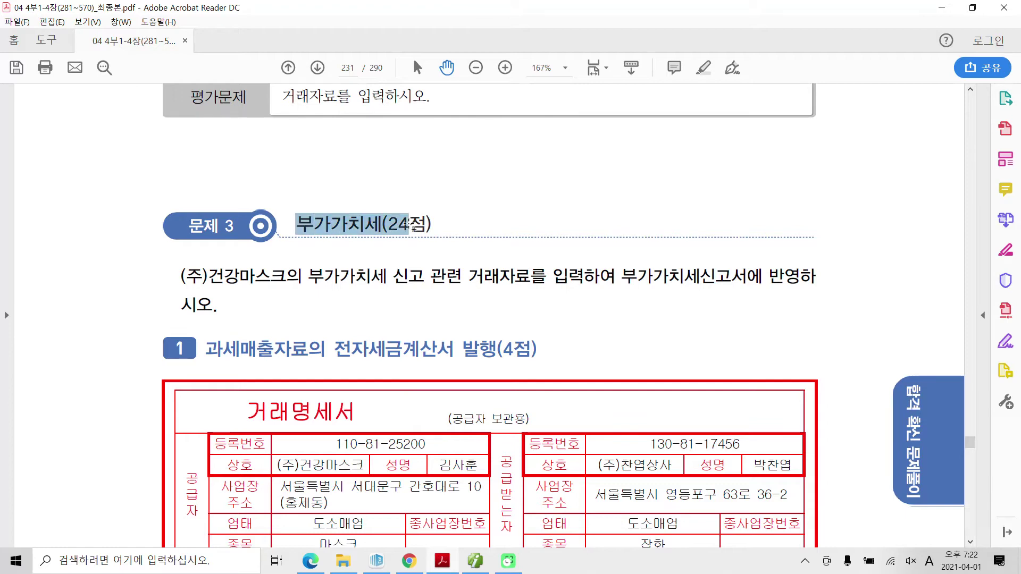
{"action": "right_click", "coordinate": [407, 225]}
{"action": "left_click", "coordinate": [443, 260]}
Highlight "(4점)" in the heading of 문제 3's question 1, 과세매출자료의 전자세금계산서 발행.
{"action": "scroll", "coordinate": [406, 230], "scroll_direction": "down", "scroll_amount": 3}
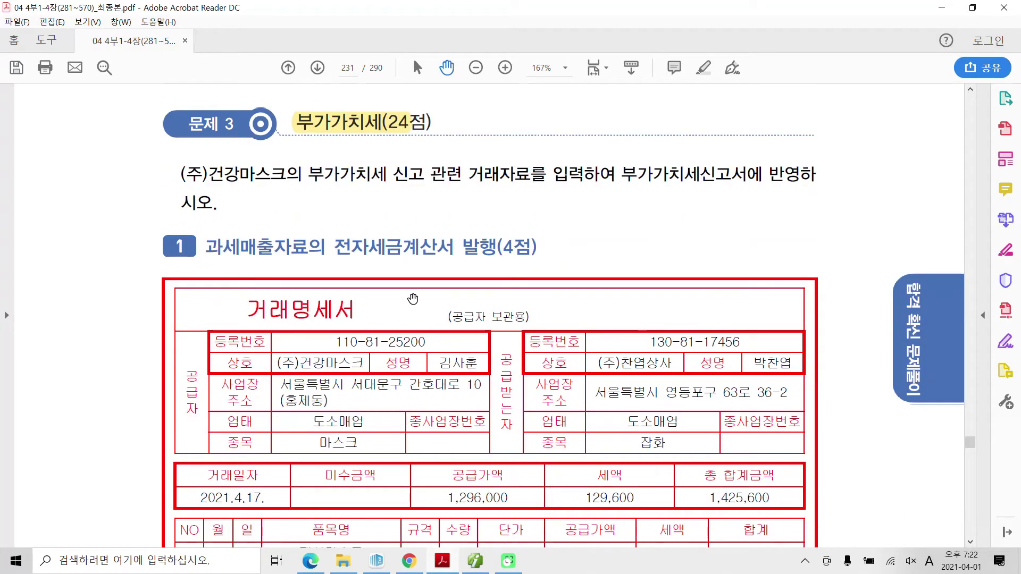
{"action": "scroll", "coordinate": [518, 346], "scroll_direction": "down", "scroll_amount": 1}
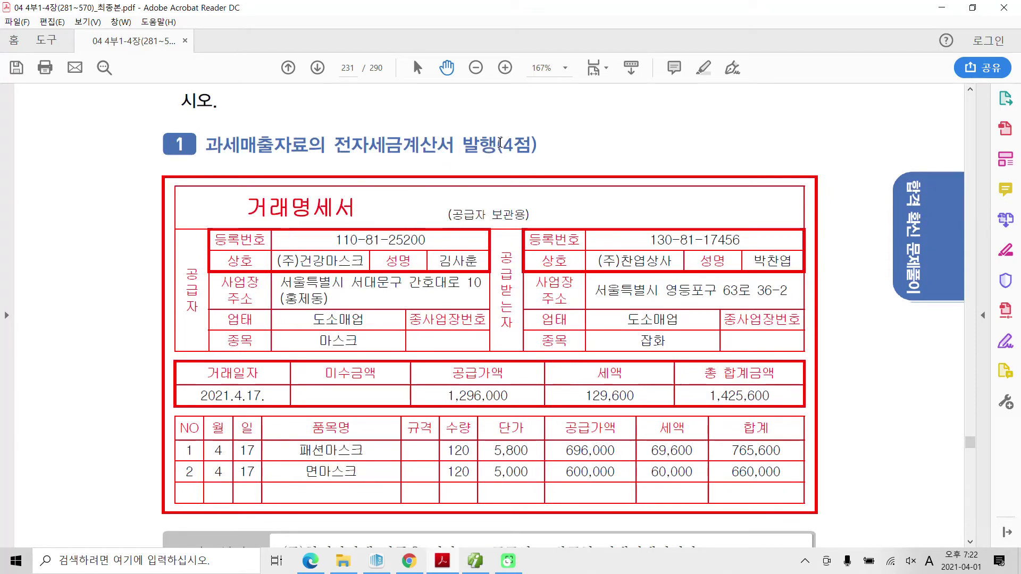
{"action": "left_click_drag", "start_coordinate": [496, 142], "coordinate": [524, 140]}
{"action": "right_click", "coordinate": [525, 140]}
{"action": "left_click", "coordinate": [586, 178]}
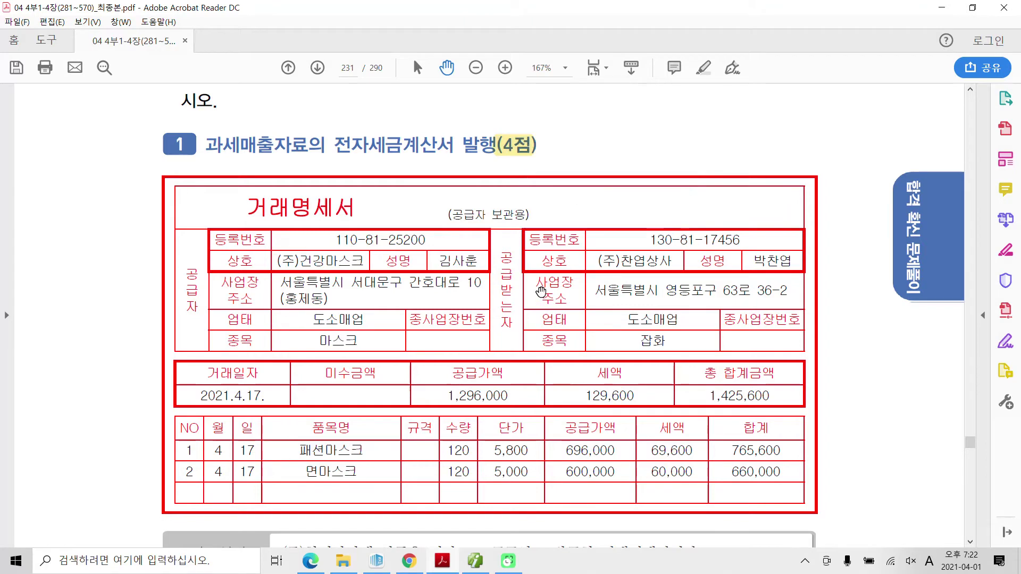
Highlight the word "외상" in the 자료설명 below question 1's 거래명세서.
{"action": "scroll", "coordinate": [541, 292], "scroll_direction": "down", "scroll_amount": 2}
{"action": "scroll", "coordinate": [541, 292], "scroll_direction": "down", "scroll_amount": 1}
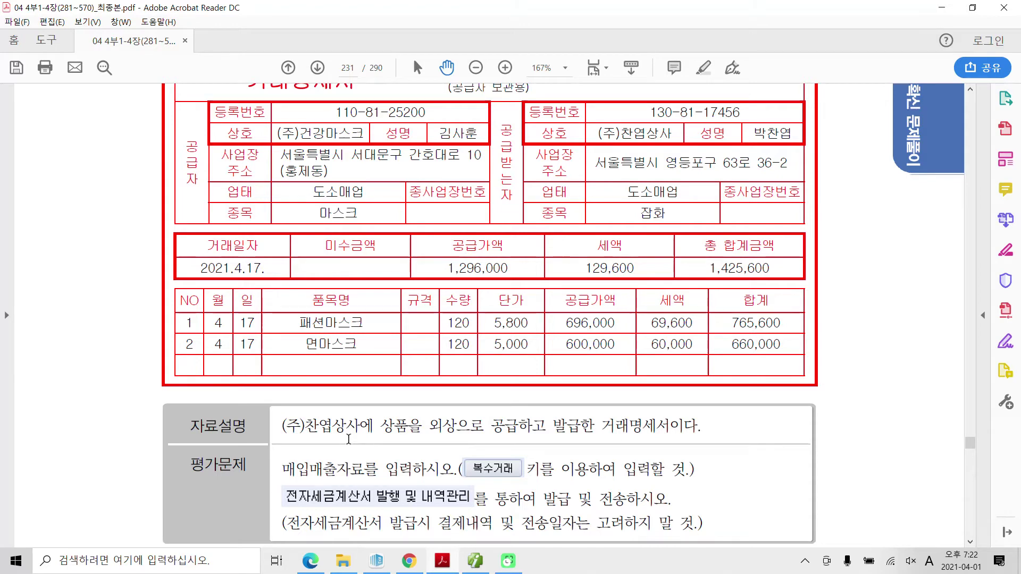
{"action": "scroll", "coordinate": [471, 443], "scroll_direction": "down", "scroll_amount": 1}
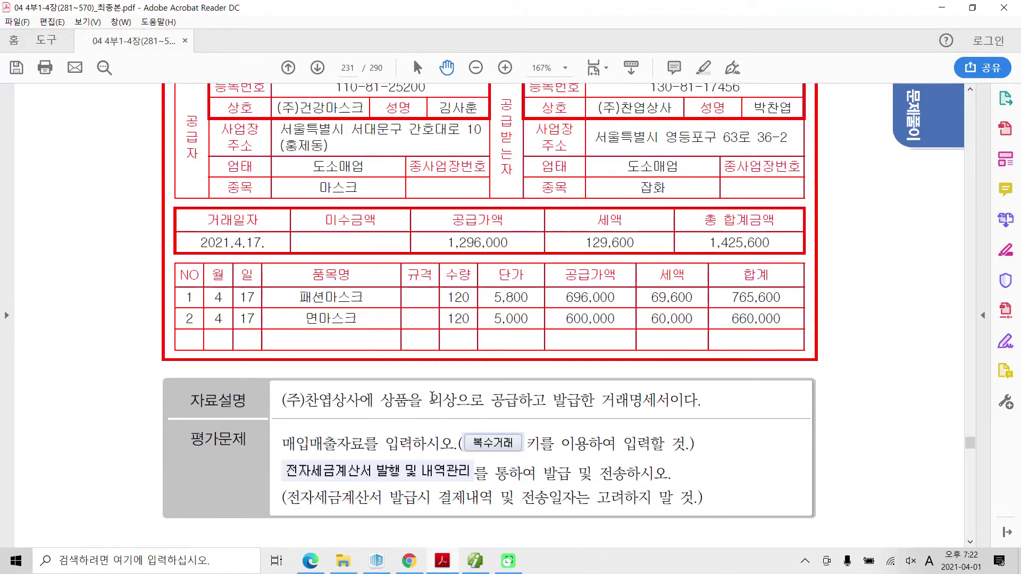
{"action": "left_click_drag", "start_coordinate": [429, 400], "coordinate": [456, 401]}
{"action": "right_click", "coordinate": [455, 402]}
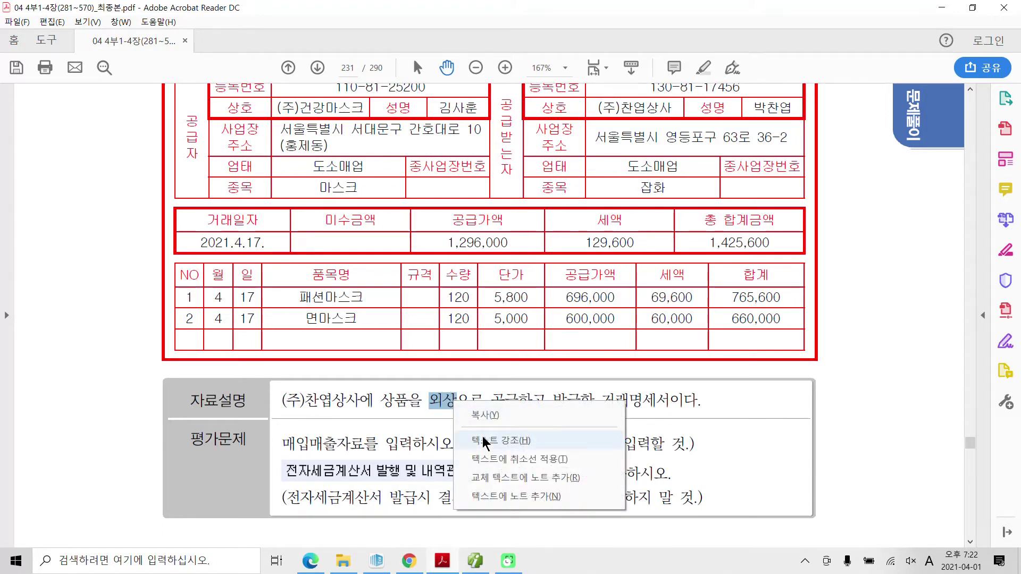
{"action": "left_click", "coordinate": [485, 440]}
Read question 1's 평가문제, switch to the accounting program, and replace the open 일반전표입력 screen with 매입매출전표입력.
{"action": "scroll", "coordinate": [474, 442], "scroll_direction": "down", "scroll_amount": 2}
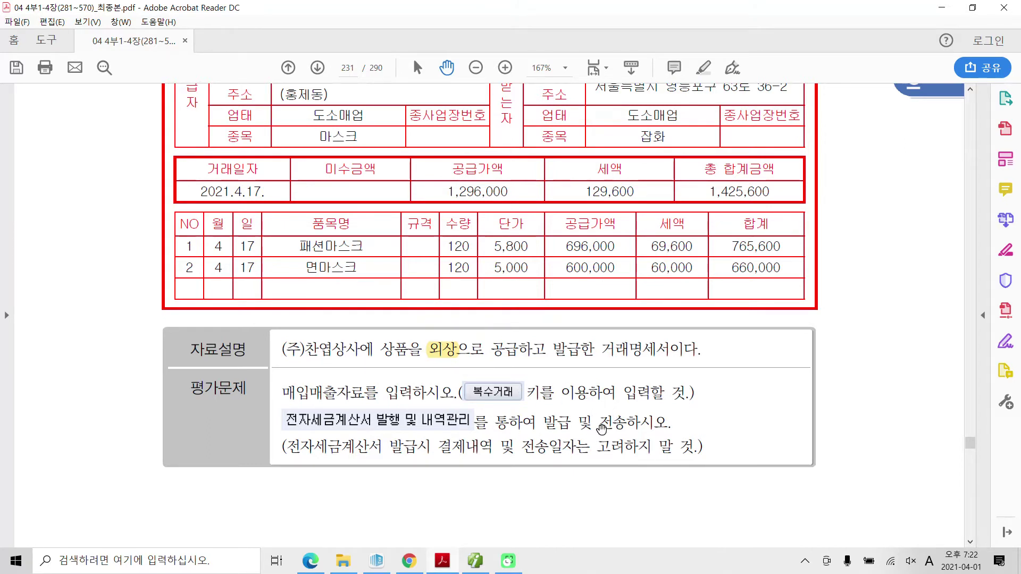
{"action": "scroll", "coordinate": [610, 431], "scroll_direction": "up", "scroll_amount": 1}
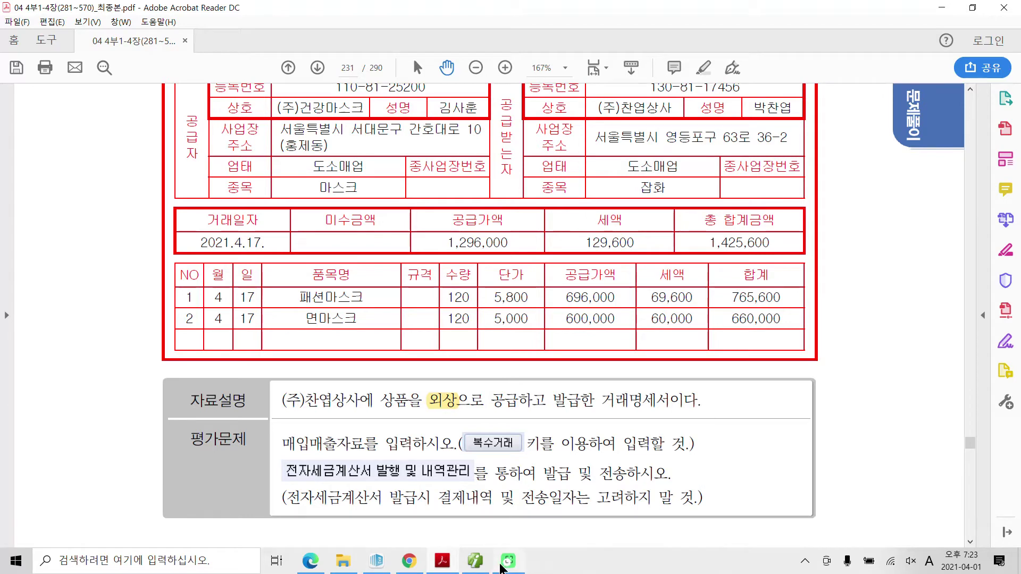
{"action": "left_click", "coordinate": [476, 565]}
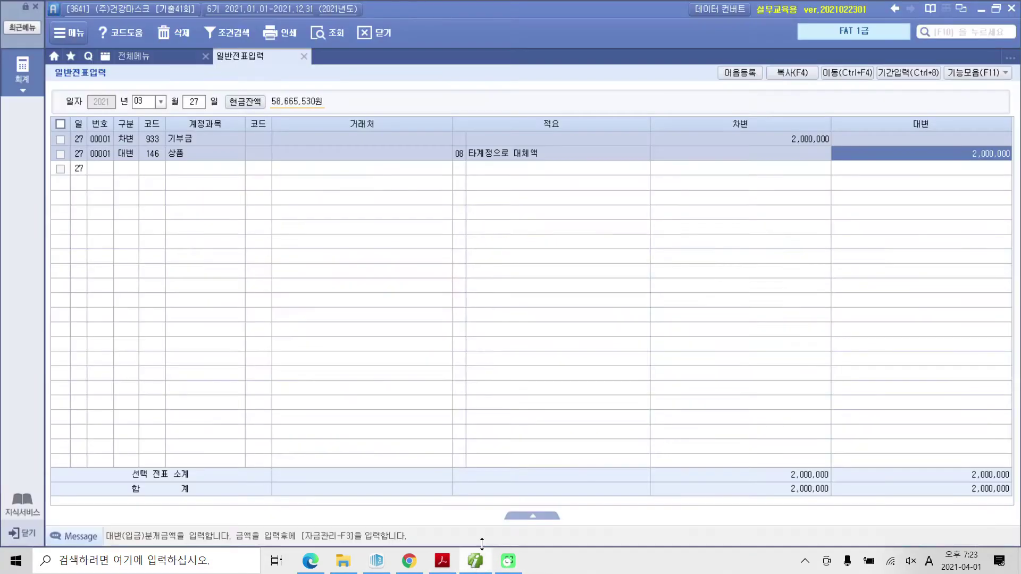
{"action": "left_click", "coordinate": [303, 57]}
{"action": "left_click", "coordinate": [262, 133]}
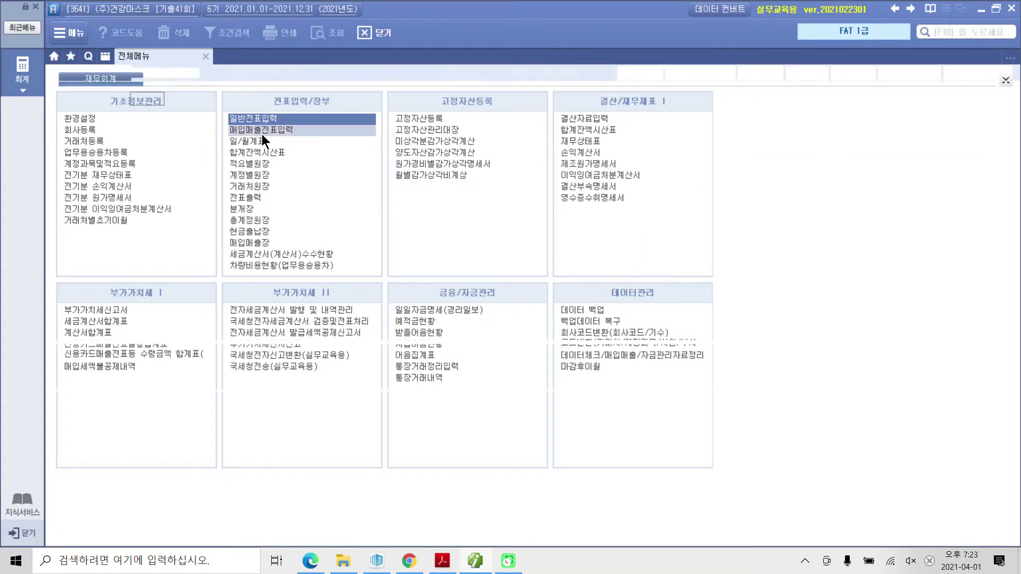
Start a voucher dated 17 April in 매입매출전표입력 with the sales tax type 11. 과세.
{"action": "type", "text": "4"}
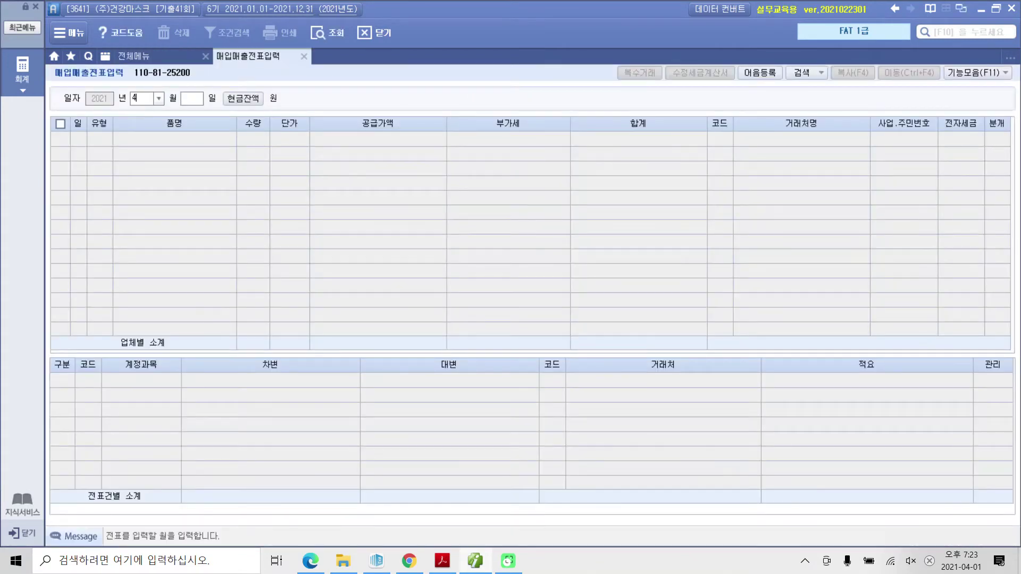
{"action": "key", "text": "Return"}
{"action": "type", "text": "17"}
{"action": "key", "text": "Return"}
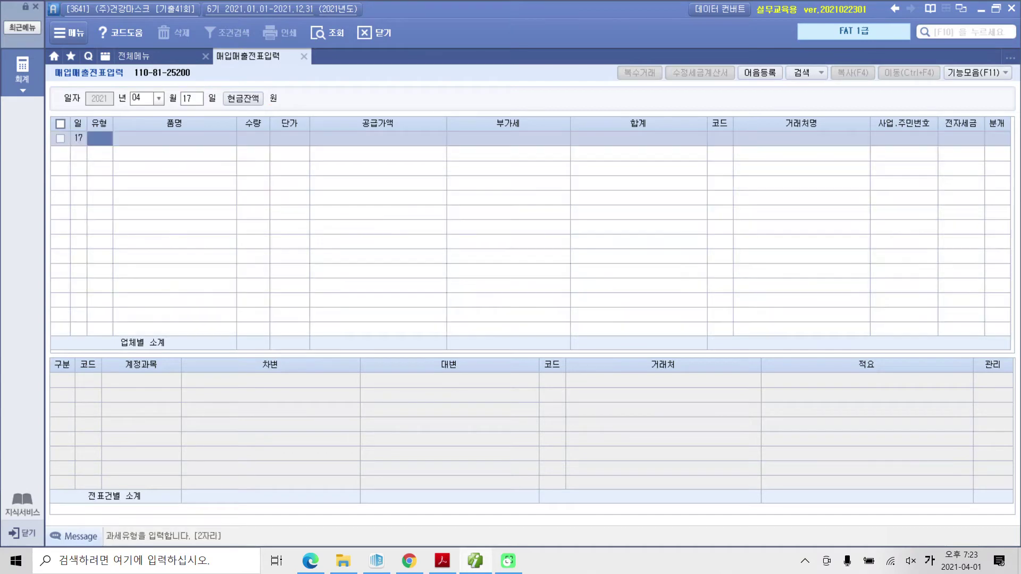
{"action": "key", "text": "Return"}
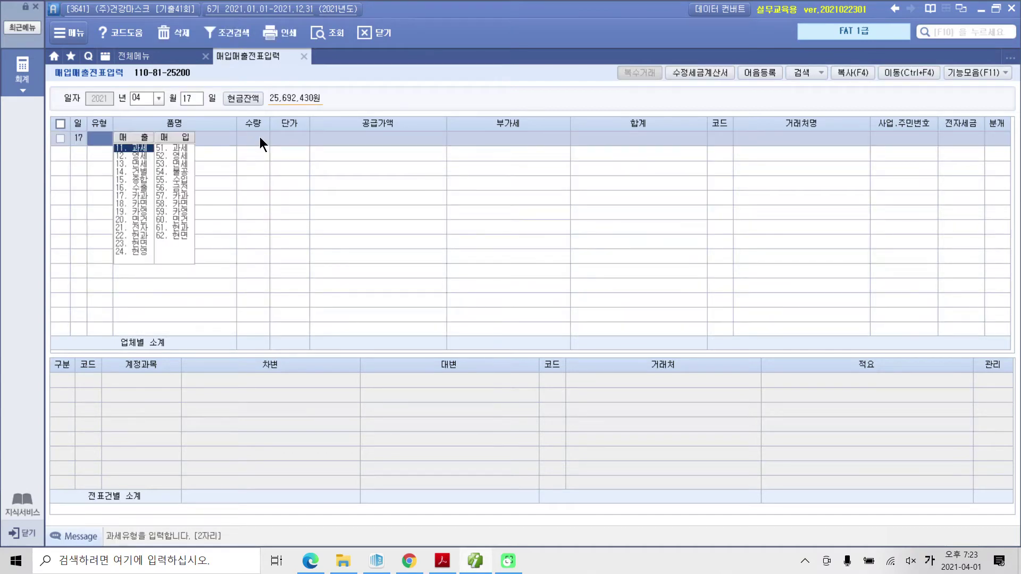
{"action": "type", "text": "11"}
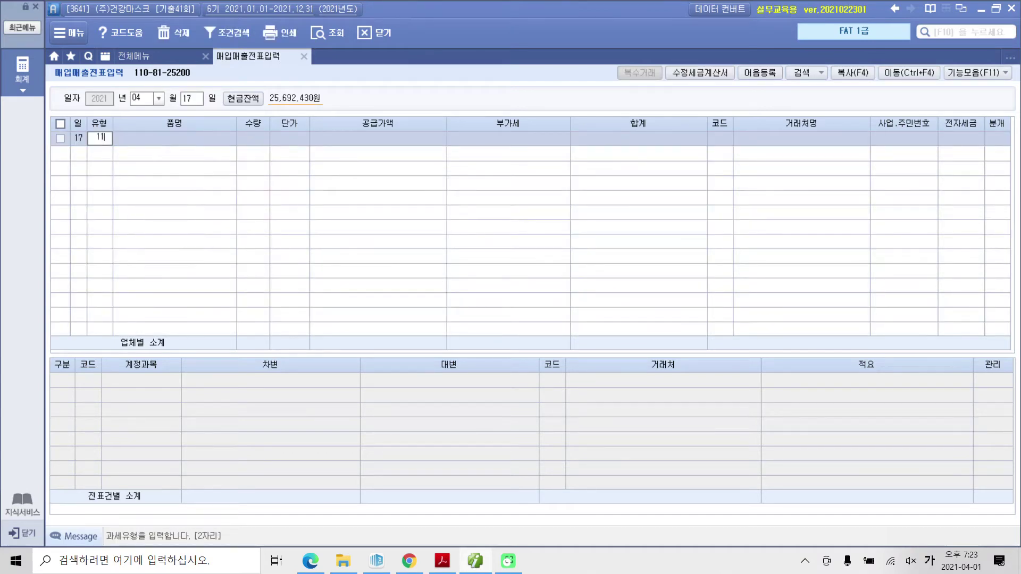
{"action": "key", "text": "Return"}
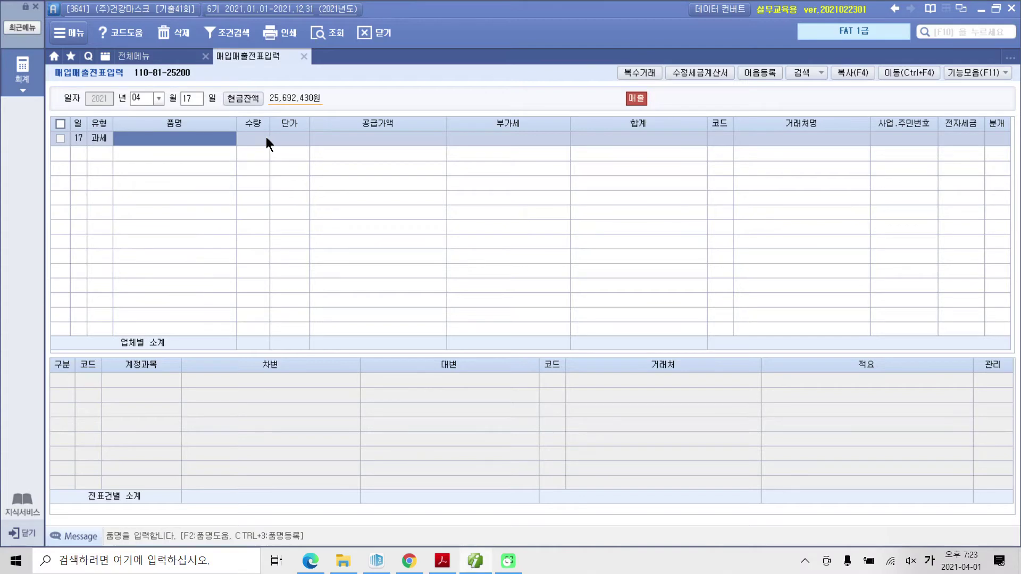
Open 복수거래 for the voucher row, and copy the first item name, 패션마스크, from the 거래명세서 in the PDF.
{"action": "left_click", "coordinate": [637, 73]}
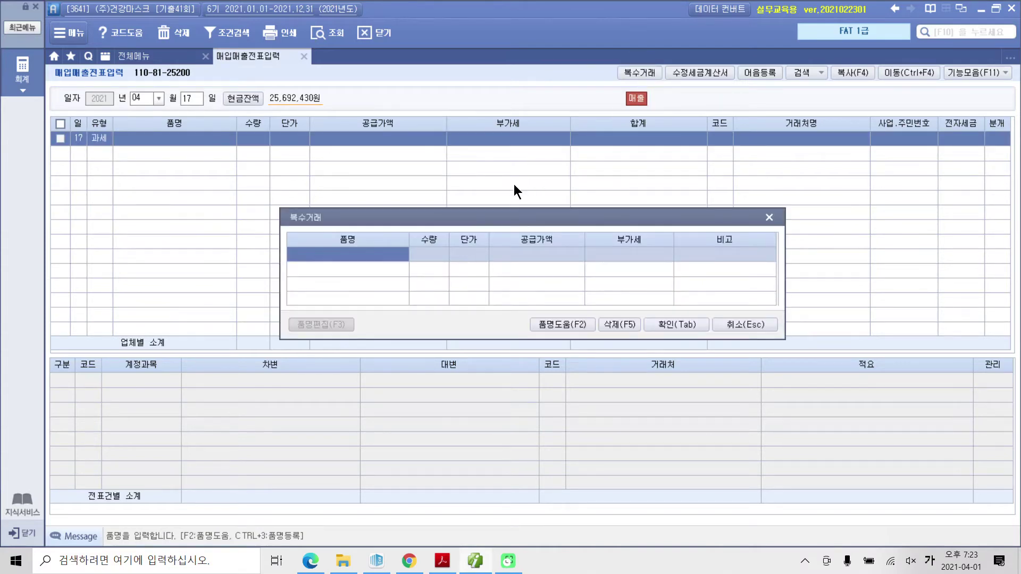
{"action": "left_click", "coordinate": [442, 561]}
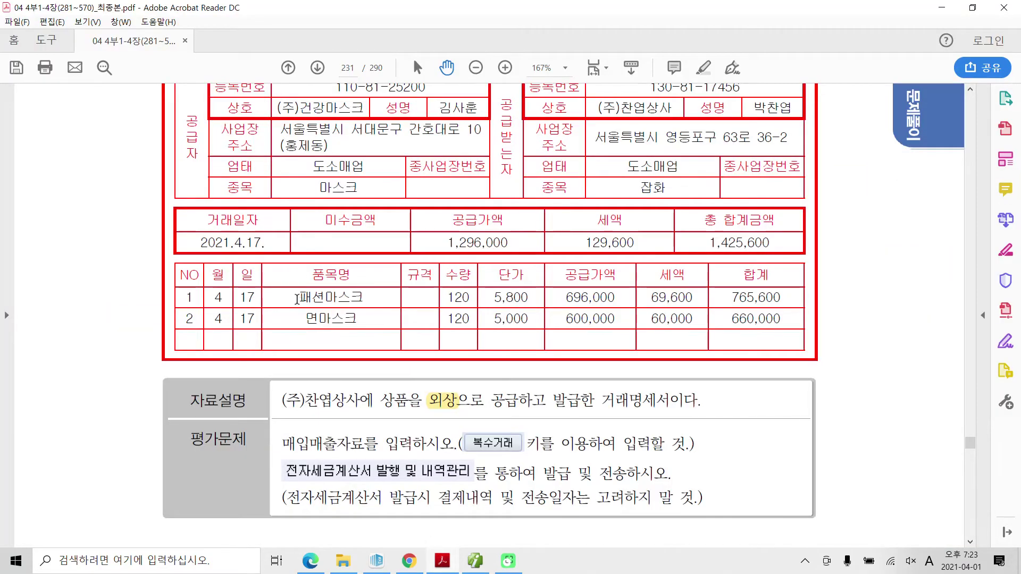
{"action": "left_click_drag", "start_coordinate": [296, 298], "coordinate": [367, 294]}
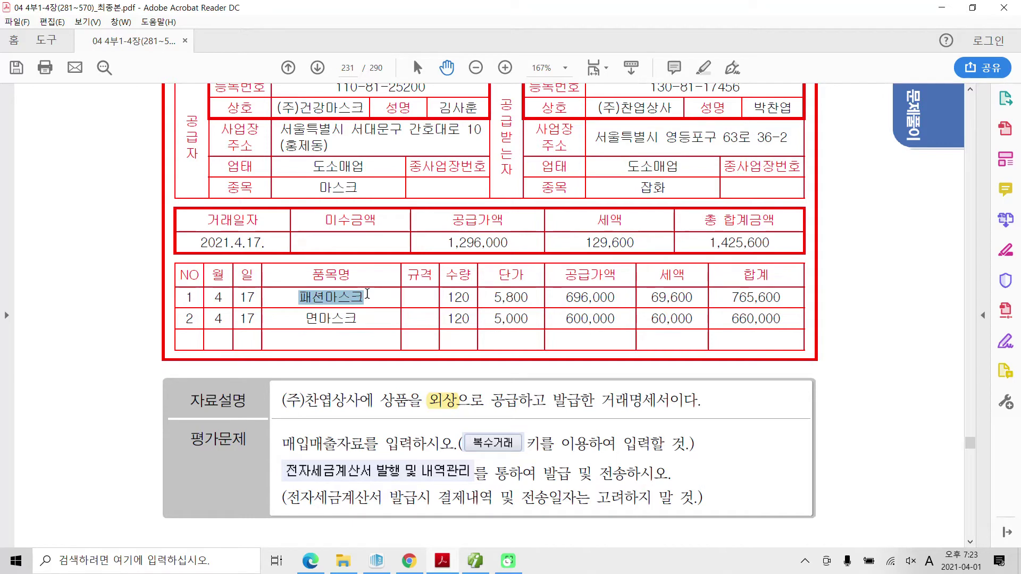
{"action": "left_click", "coordinate": [484, 565]}
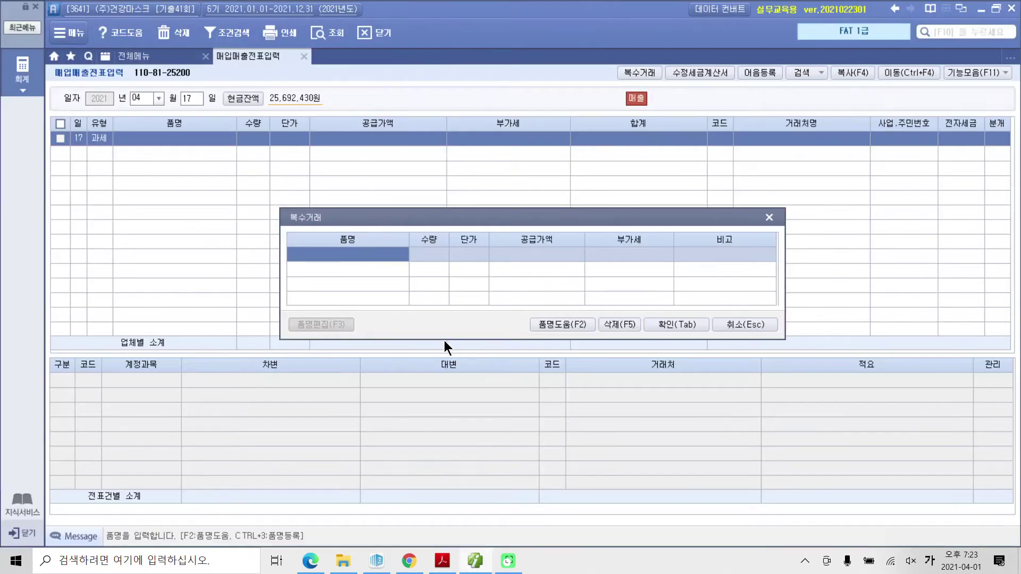
Enter 패션마스크 as the first 복수거래 item with quantity 120 and unit price 5,800.
{"action": "key", "text": "ctrl+v"}
{"action": "key", "text": "Return"}
{"action": "type", "text": "120"}
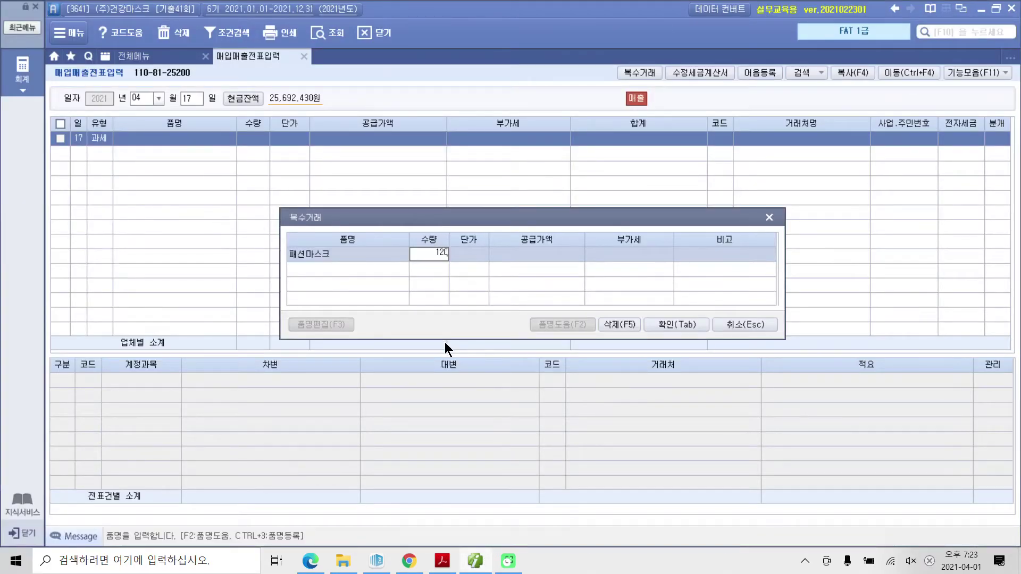
{"action": "key", "text": "Return"}
{"action": "type", "text": "5800"}
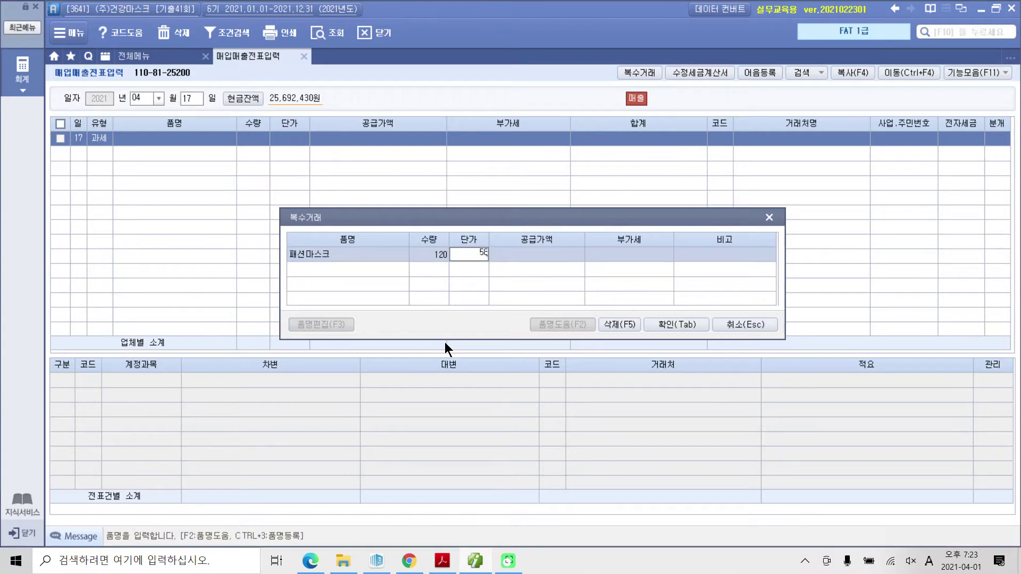
{"action": "key", "text": "Return"}
{"action": "key", "text": "Return"}
{"action": "key", "text": "Return"}
{"action": "key", "text": "Return"}
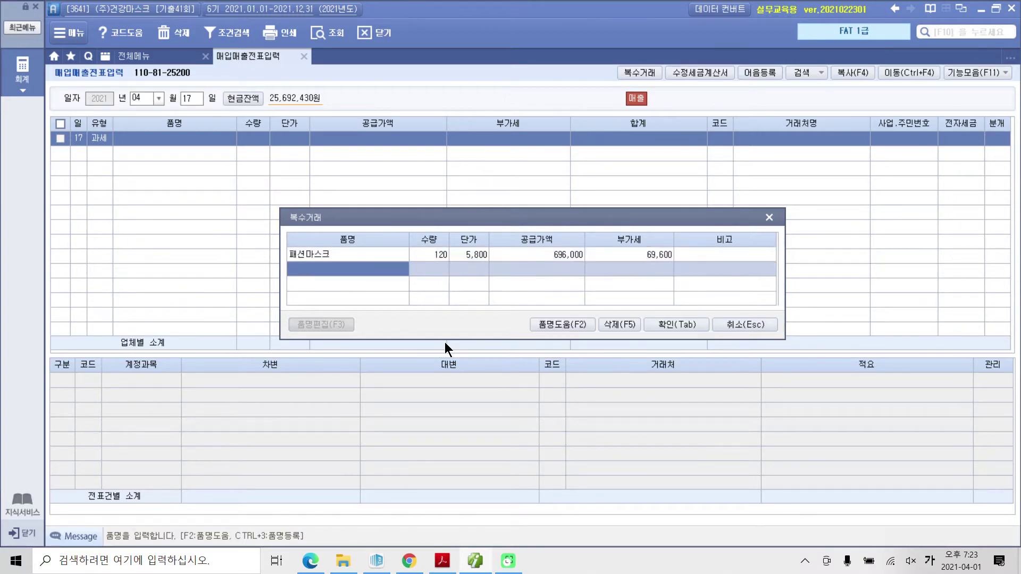
Copy the second item name, 면마스크, from the PDF's 거래명세서 and return to the accounting program.
{"action": "left_click", "coordinate": [442, 561]}
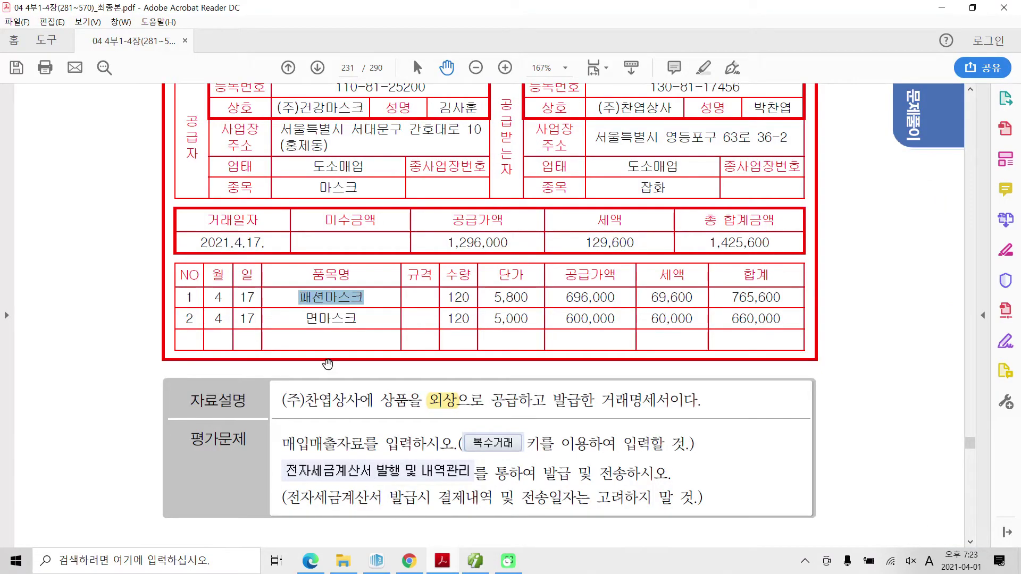
{"action": "left_click_drag", "start_coordinate": [306, 318], "coordinate": [353, 317]}
{"action": "key", "text": "ctrl+c"}
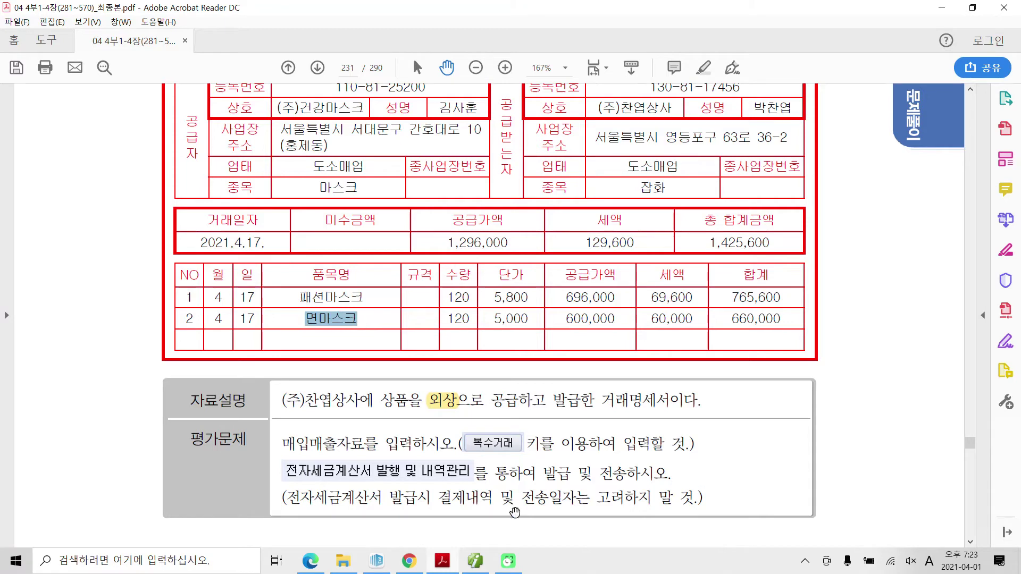
{"action": "left_click", "coordinate": [476, 561]}
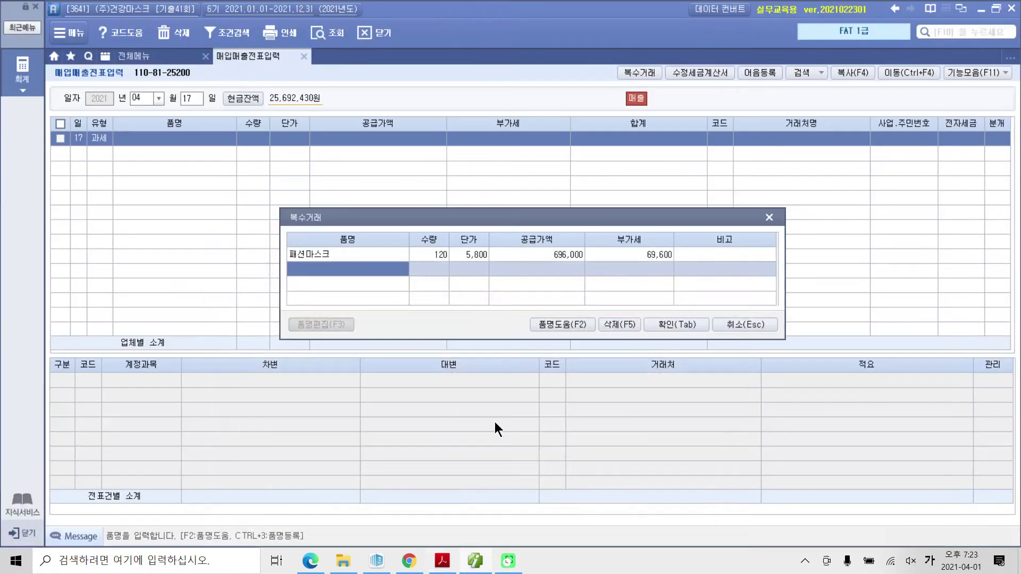
Enter 면마스크 as the second 복수거래 item with quantity 120 and unit price 5,000, and confirm the item list.
{"action": "left_click", "coordinate": [438, 263]}
{"action": "left_click", "coordinate": [385, 271]}
{"action": "key", "text": "ctrl+v"}
{"action": "key", "text": "Return"}
{"action": "type", "text": "120"}
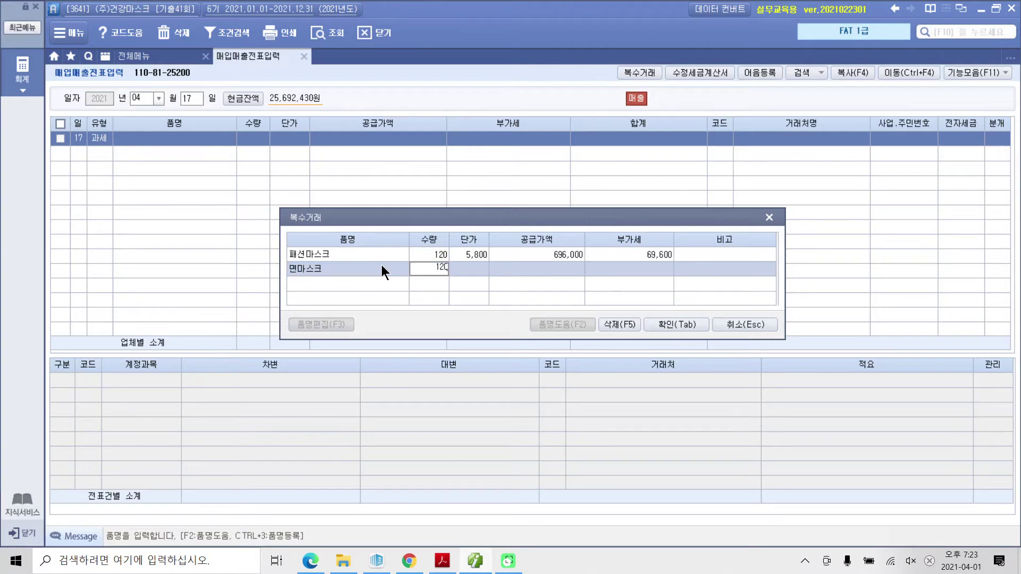
{"action": "key", "text": "Return"}
{"action": "type", "text": "5000"}
{"action": "key", "text": "Return"}
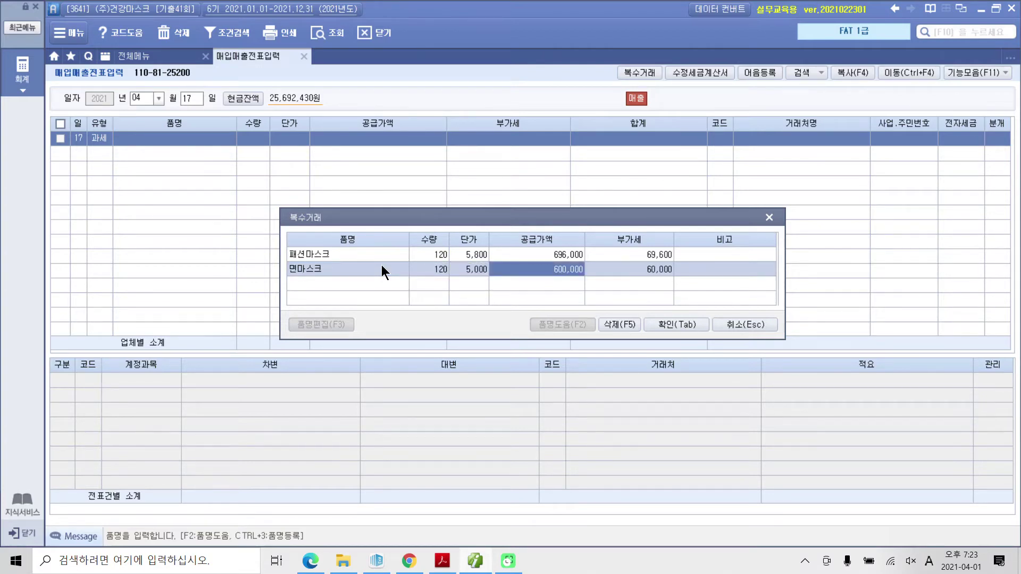
{"action": "left_click", "coordinate": [673, 322]}
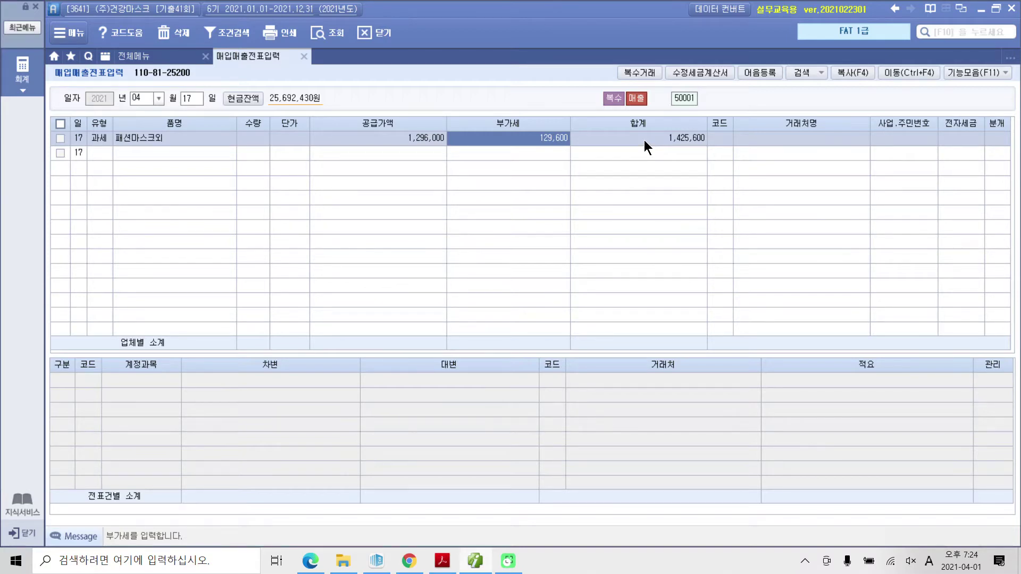
Set the sale's 거래처 to (주)찬엽상사, leave 전자세금 blank, and choose 외상 as the 분개 type.
{"action": "left_click", "coordinate": [720, 138]}
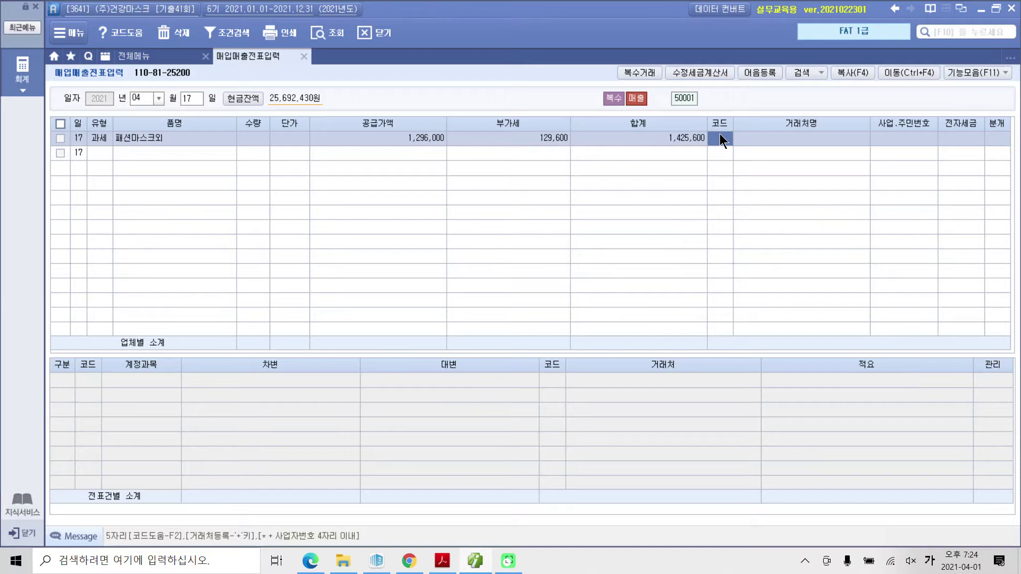
{"action": "type", "text": "찬웰"}
{"action": "key", "text": "Return"}
{"action": "key", "text": "Return"}
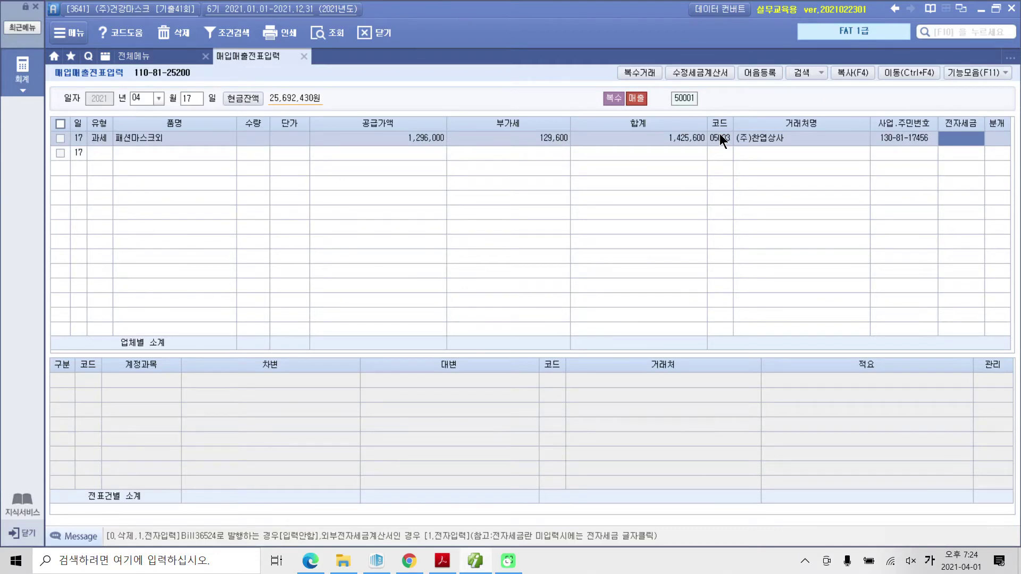
{"action": "key", "text": "Return"}
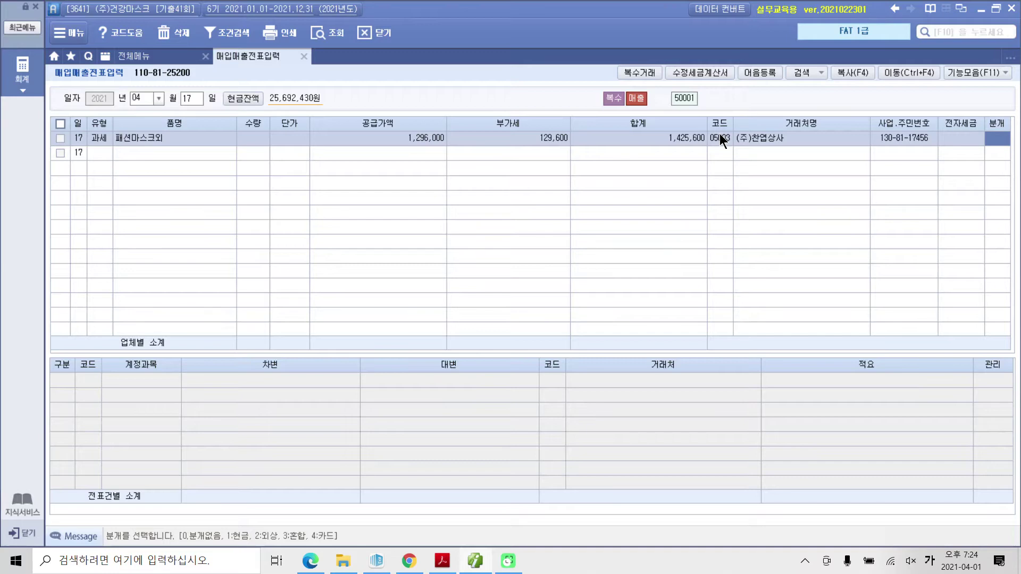
{"action": "type", "text": "2"}
{"action": "key", "text": "Return"}
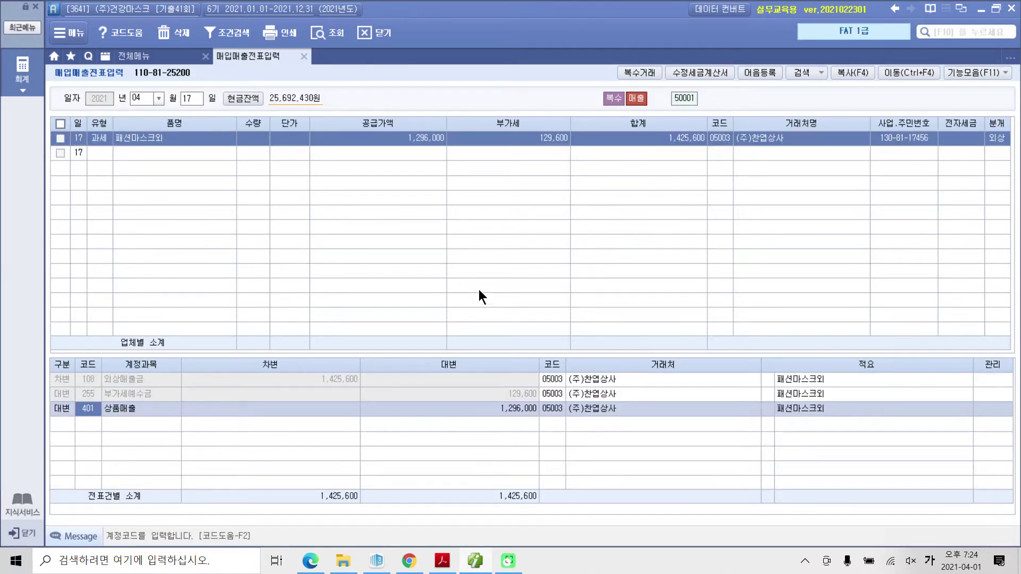
Check the sale's journal lines for 외상매출금, 부가세예수금 and 상품매출.
{"action": "left_click", "coordinate": [143, 376]}
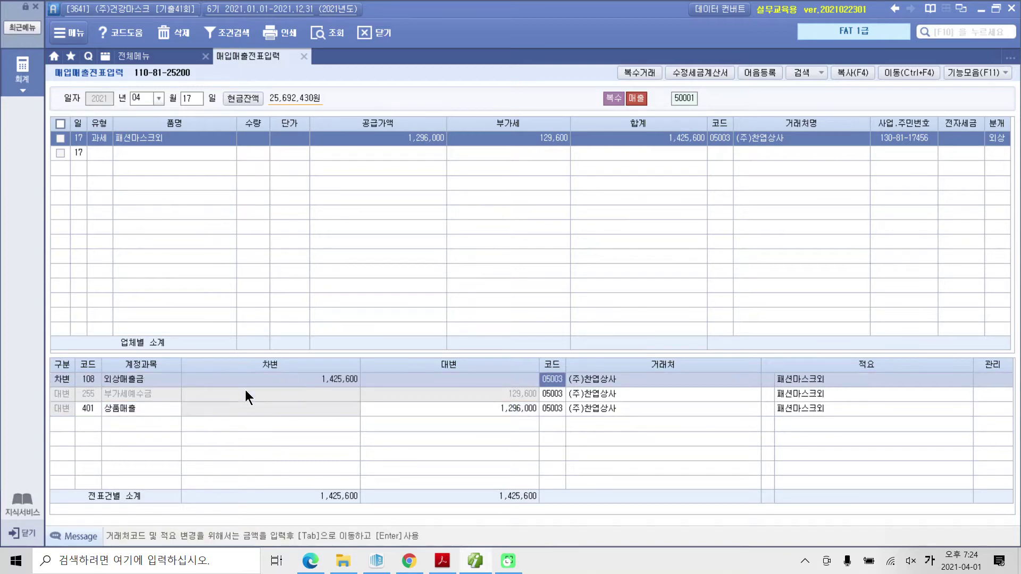
{"action": "left_click", "coordinate": [121, 397]}
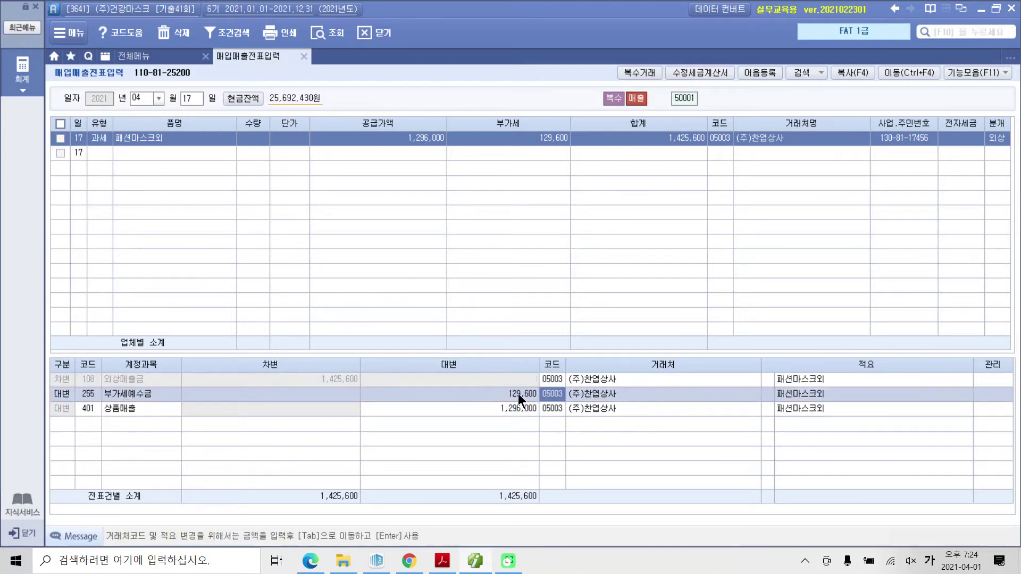
{"action": "left_click", "coordinate": [94, 409]}
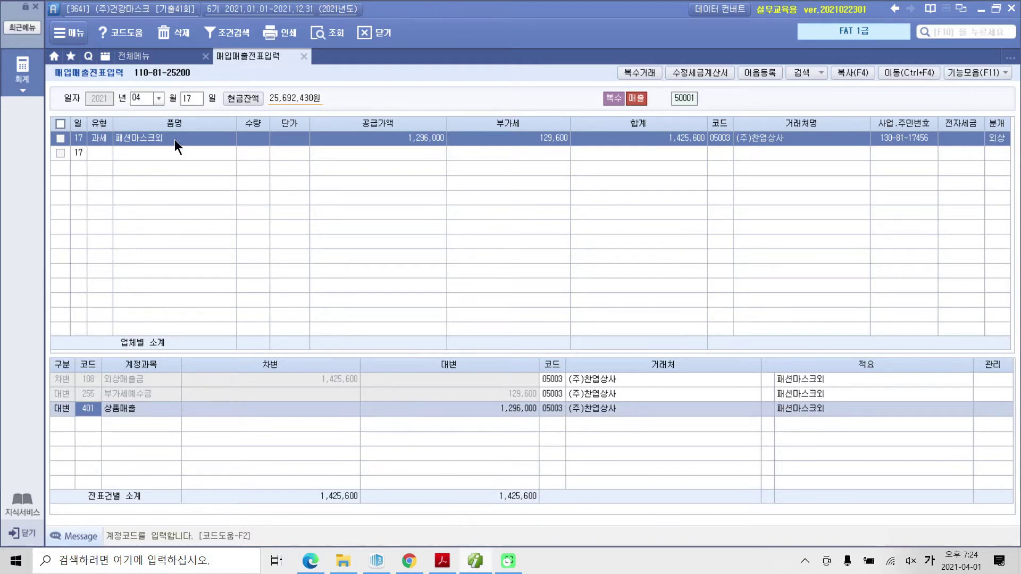
Open 전자세금계산서 발행 및 내역관리 and list the sales invoices of all 거래처 for 17 April 2021 only.
{"action": "left_click", "coordinate": [154, 56]}
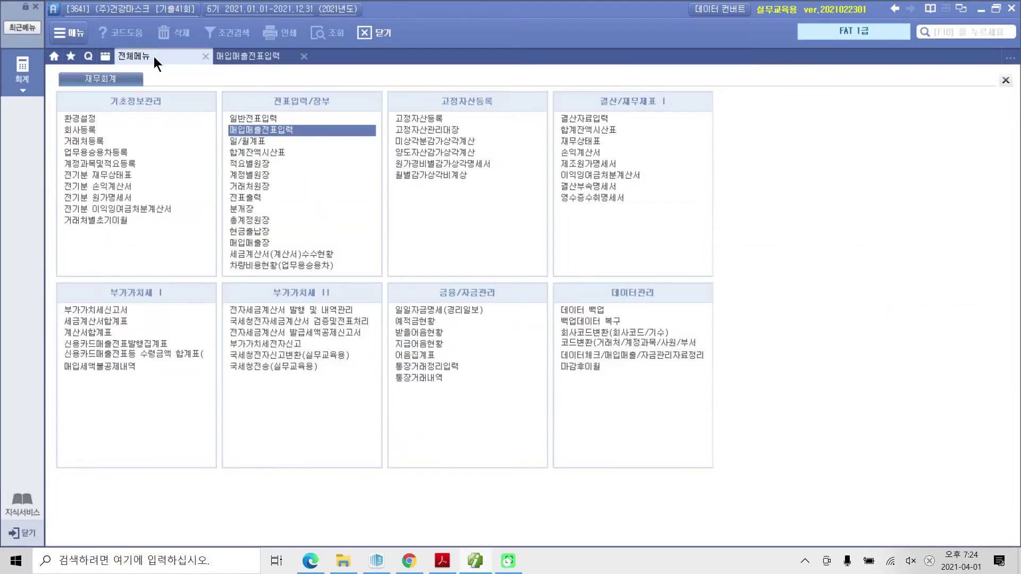
{"action": "left_click", "coordinate": [344, 311]}
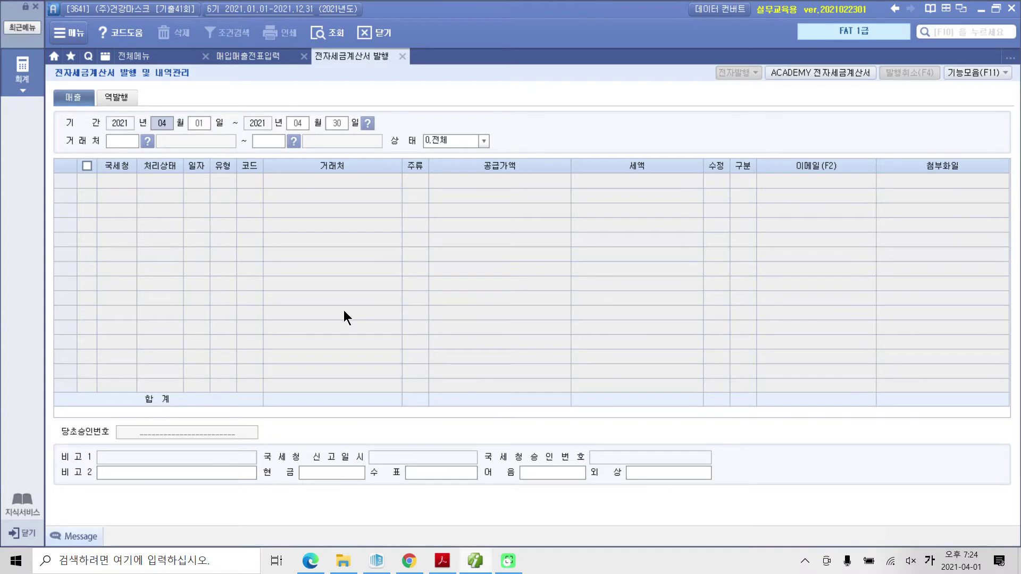
{"action": "key", "text": "Return"}
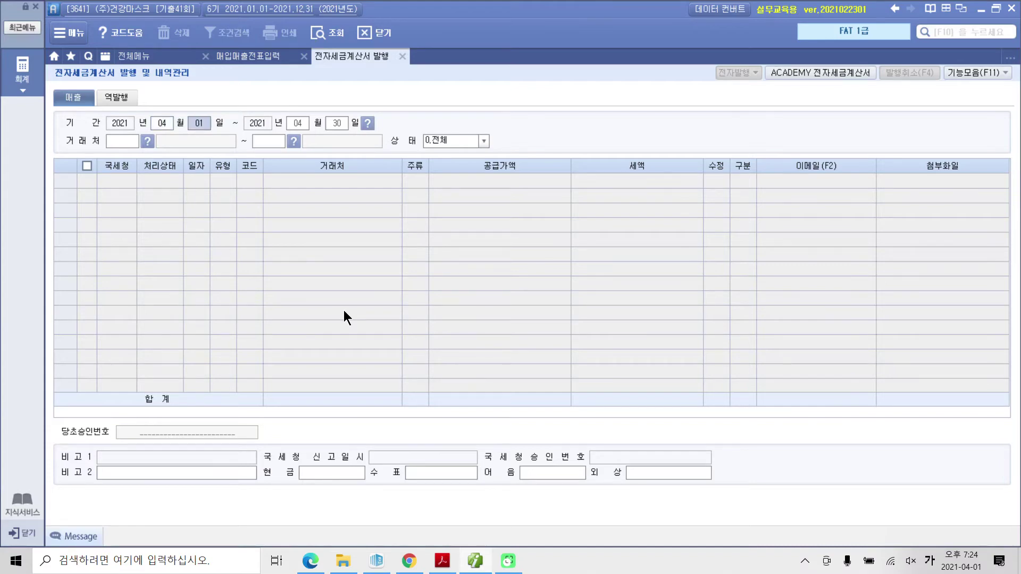
{"action": "left_click", "coordinate": [165, 126]}
{"action": "key", "text": "Return"}
{"action": "type", "text": "17"}
{"action": "key", "text": "Return"}
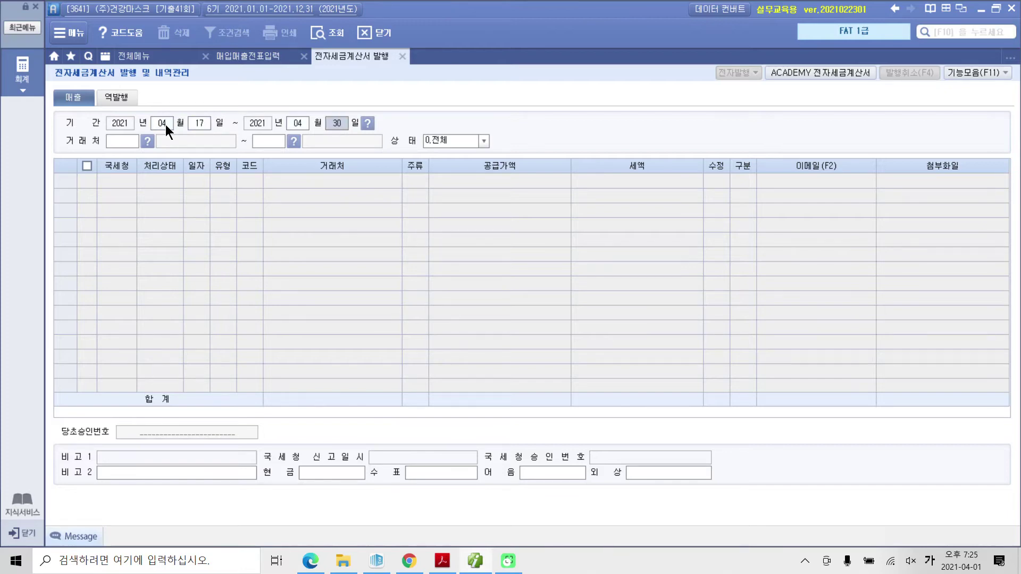
{"action": "type", "text": "17"}
{"action": "key", "text": "Return"}
{"action": "key", "text": "Return"}
{"action": "key", "text": "Return"}
{"action": "key", "text": "Return"}
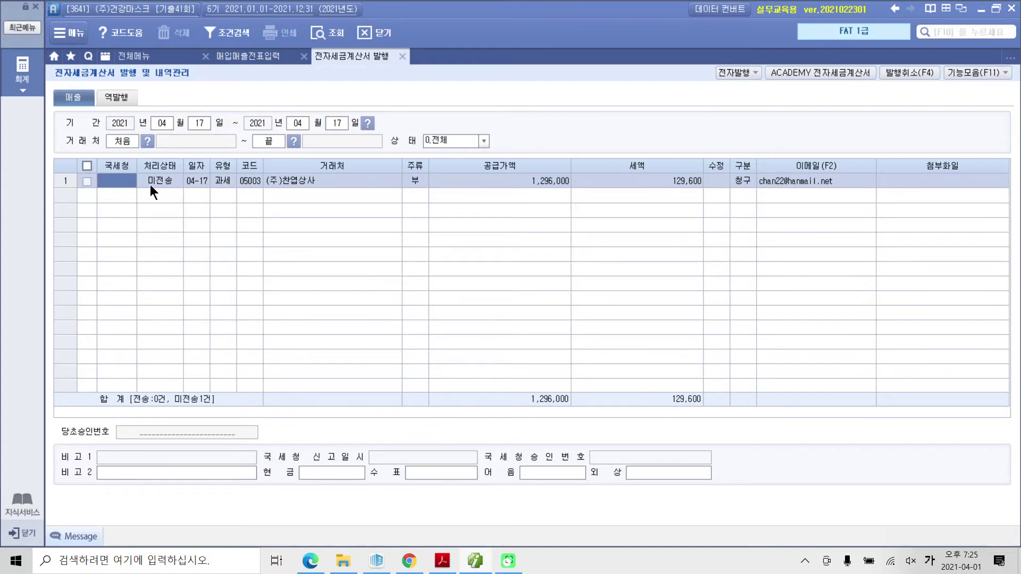
Issue the electronic tax invoice for the (주)찬엽상사 sale, accepting the prefilled login and acknowledging the completion notice.
{"action": "left_click", "coordinate": [87, 181]}
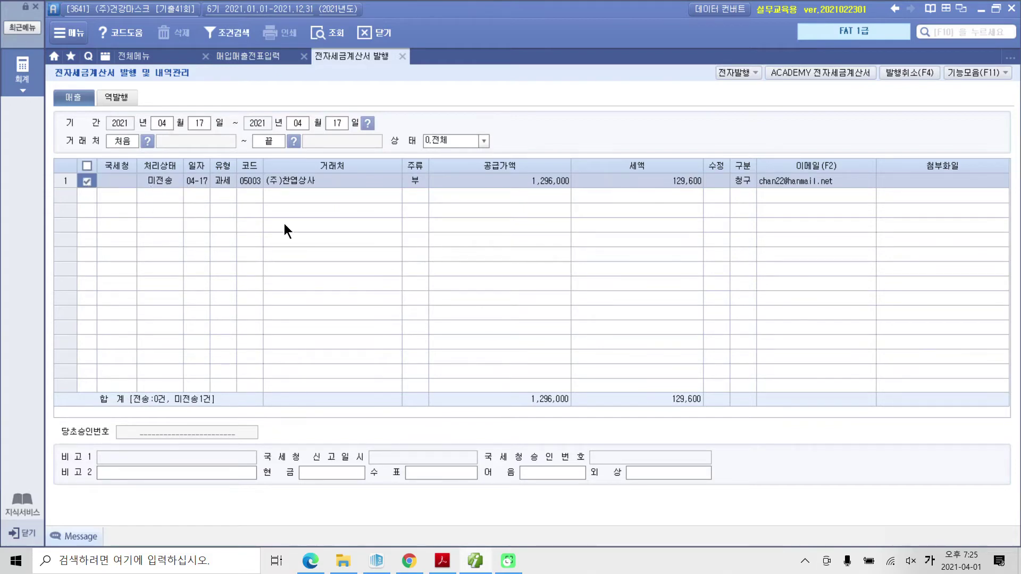
{"action": "left_click", "coordinate": [728, 72]}
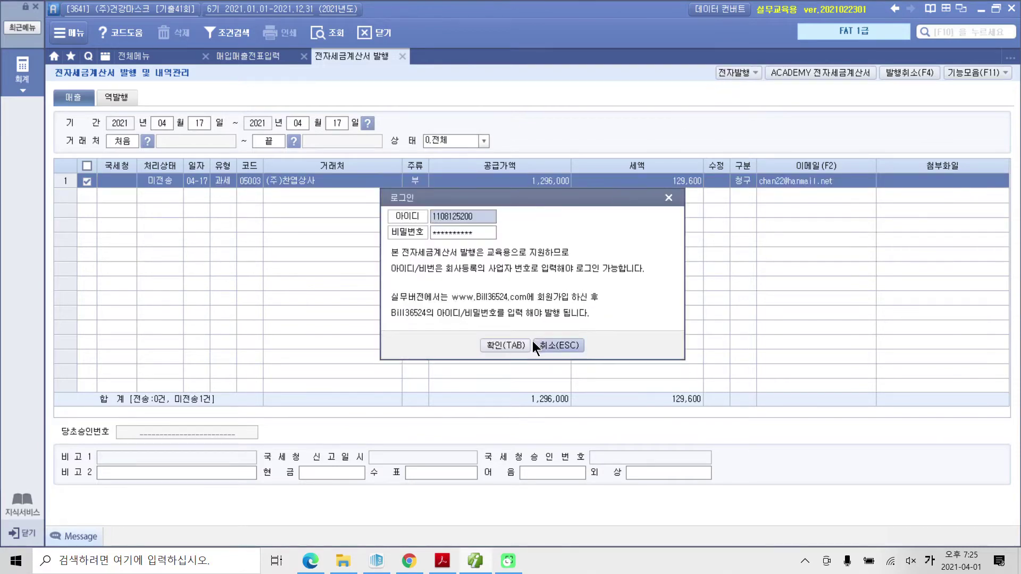
{"action": "left_click", "coordinate": [494, 345]}
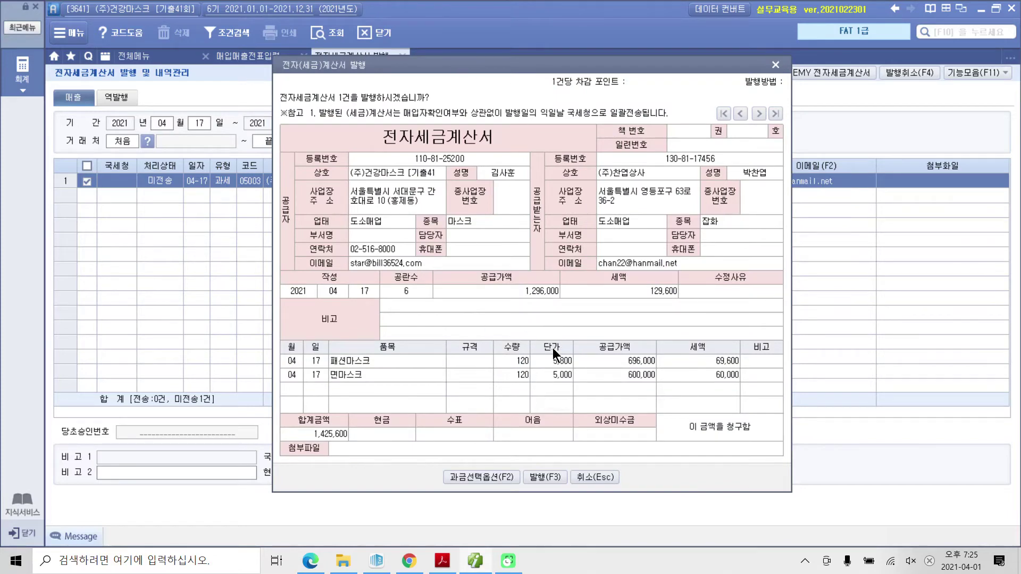
{"action": "left_click", "coordinate": [549, 477]}
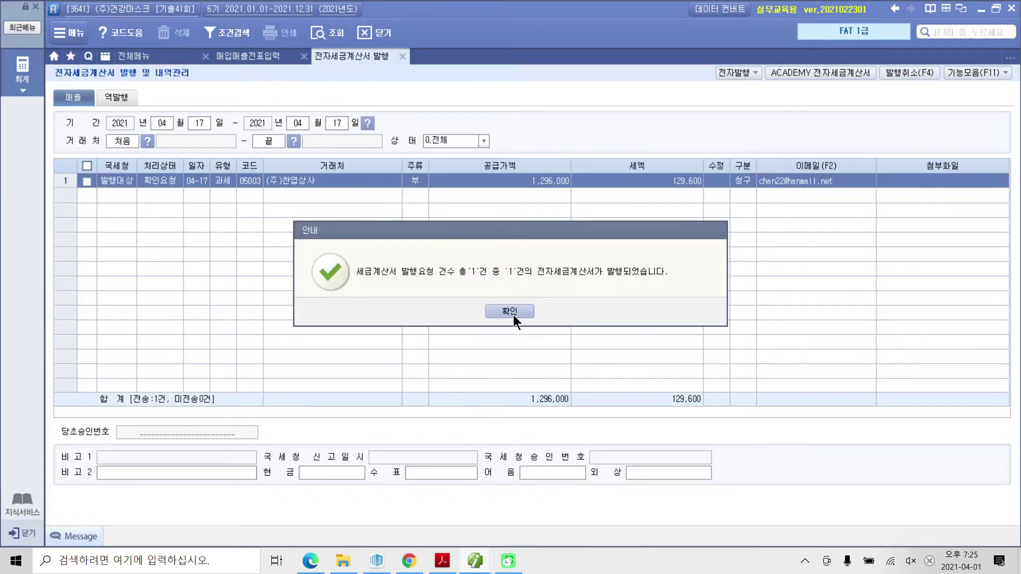
{"action": "left_click", "coordinate": [499, 314]}
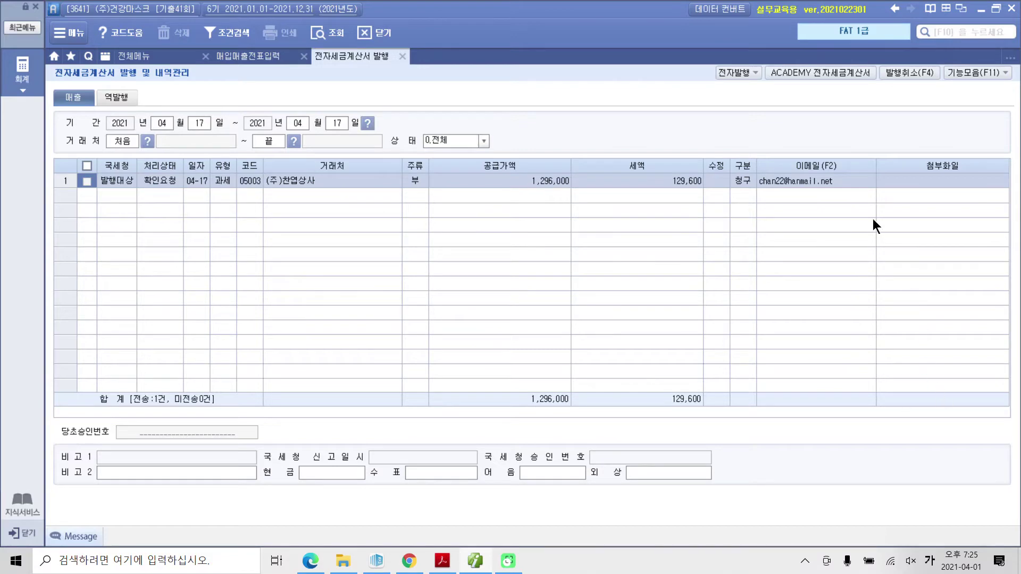
Transmit the (주)찬엽상사 invoice from the 미전송 sales list for 17 April 2021 in ACADEMY 전자세금계산서, using the prefilled login.
{"action": "left_click", "coordinate": [840, 69]}
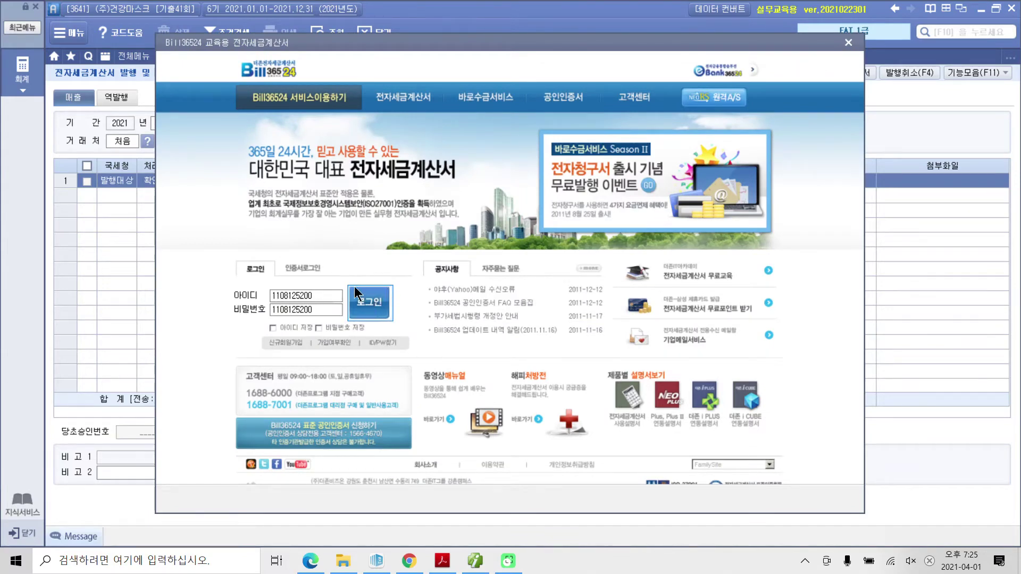
{"action": "left_click", "coordinate": [369, 304]}
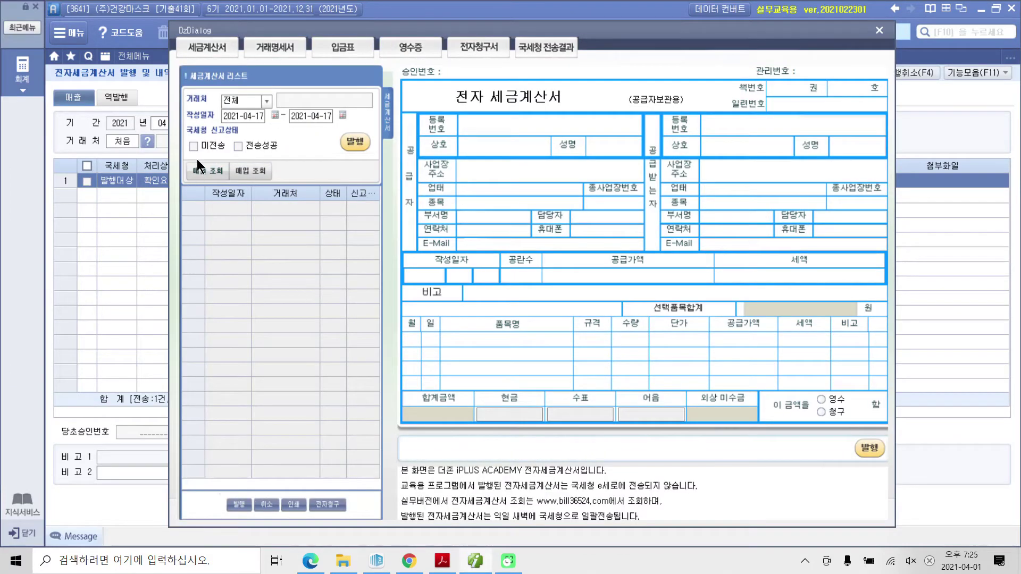
{"action": "left_click", "coordinate": [207, 173]}
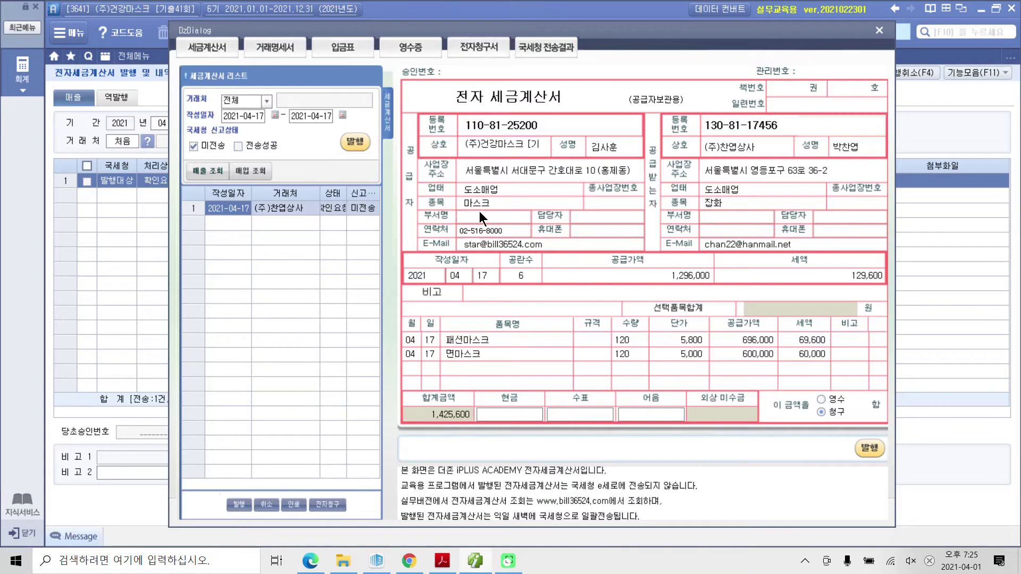
{"action": "left_click", "coordinate": [360, 144]}
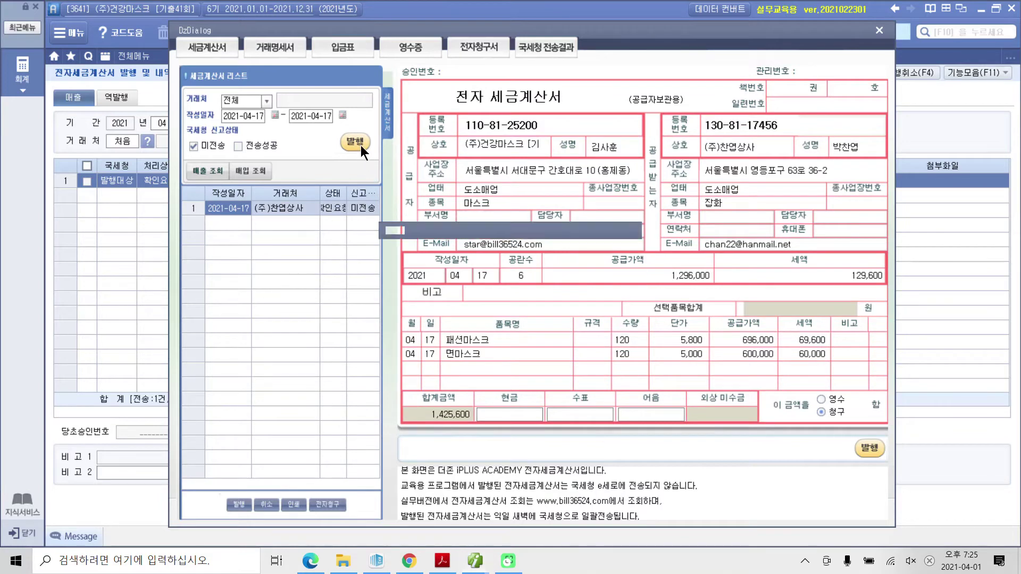
{"action": "left_click", "coordinate": [509, 311]}
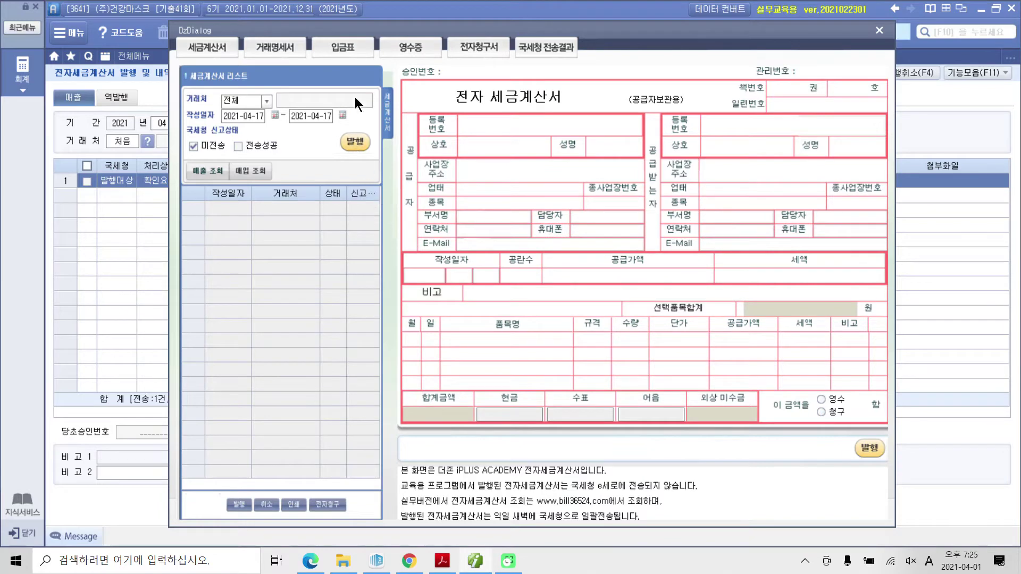
Close the electronic invoice window and its management screen, and check the (주)찬엽상사 sale's 전자세금 status in 매입매출전표입력.
{"action": "left_click", "coordinate": [877, 30]}
{"action": "left_click", "coordinate": [404, 57]}
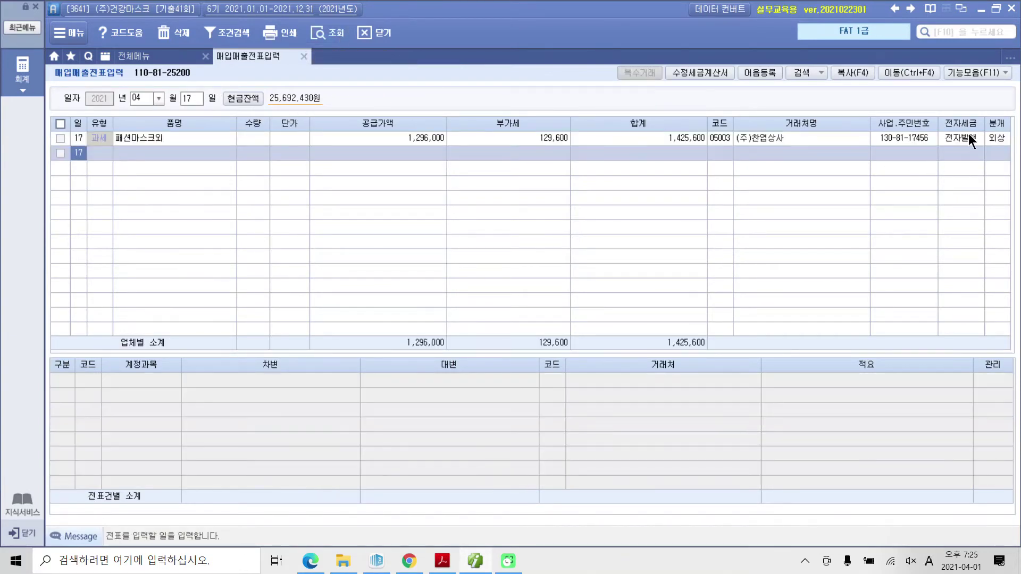
{"action": "left_click", "coordinate": [969, 136]}
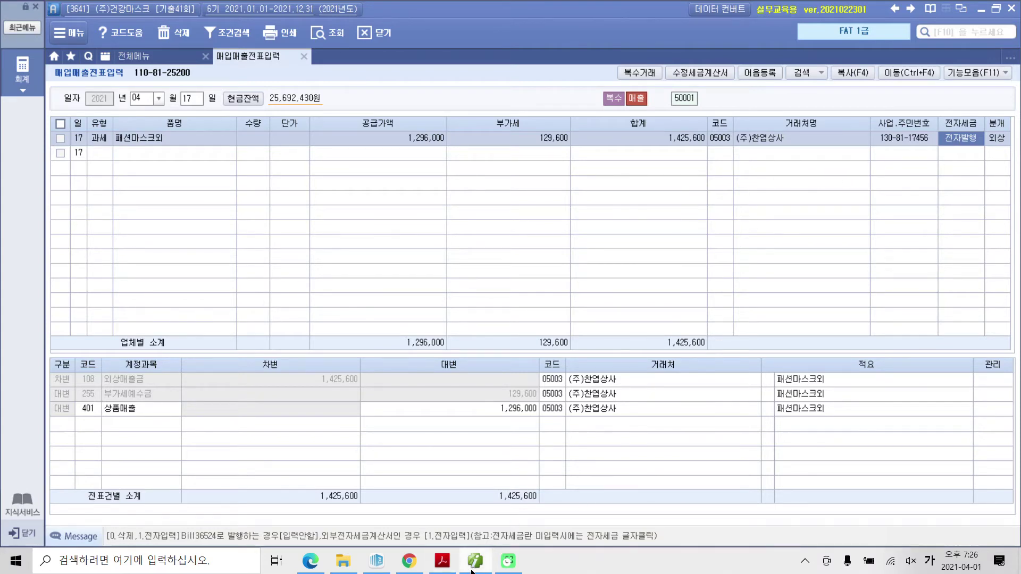
Switch to the exam PDF in Adobe Acrobat Reader, go to question 2 매출거래, and highlight the item name 승용차 in its tax invoice.
{"action": "mouse_move", "coordinate": [473, 572]}
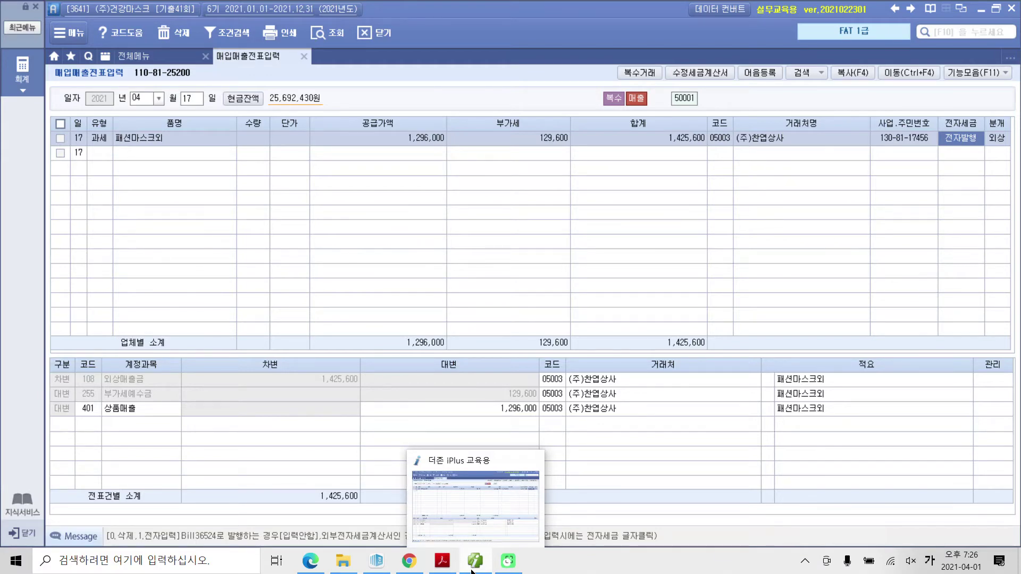
{"action": "left_click", "coordinate": [444, 563]}
{"action": "scroll", "coordinate": [521, 367], "scroll_direction": "down", "scroll_amount": 10}
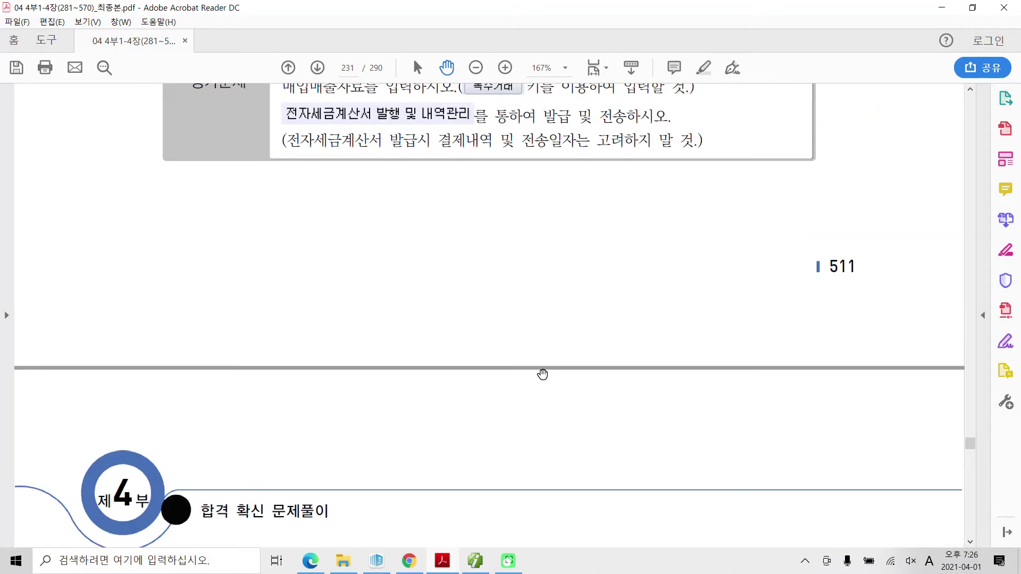
{"action": "scroll", "coordinate": [543, 372], "scroll_direction": "down", "scroll_amount": 3}
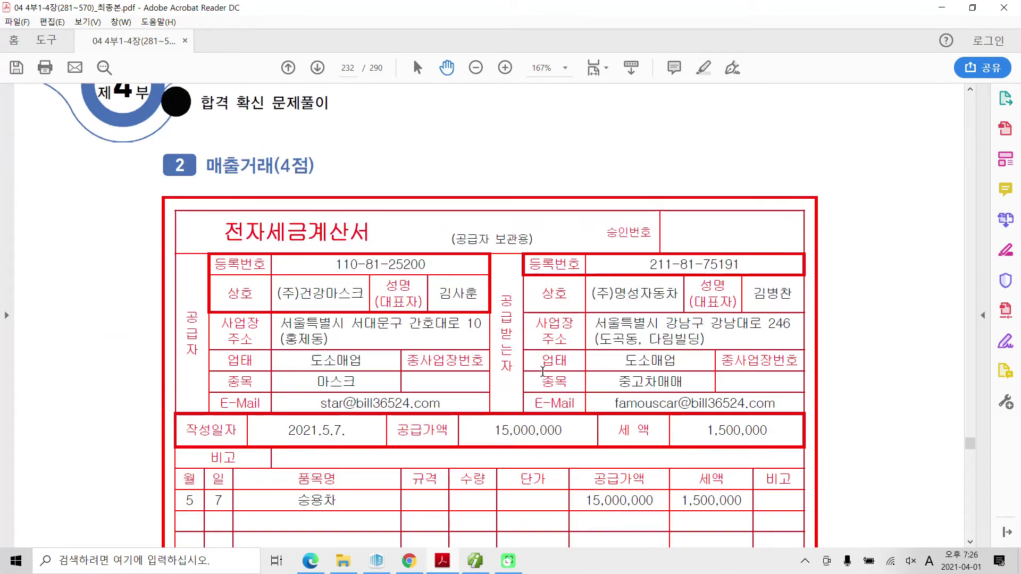
{"action": "scroll", "coordinate": [543, 372], "scroll_direction": "down", "scroll_amount": 1}
{"action": "scroll", "coordinate": [543, 371], "scroll_direction": "down", "scroll_amount": 2}
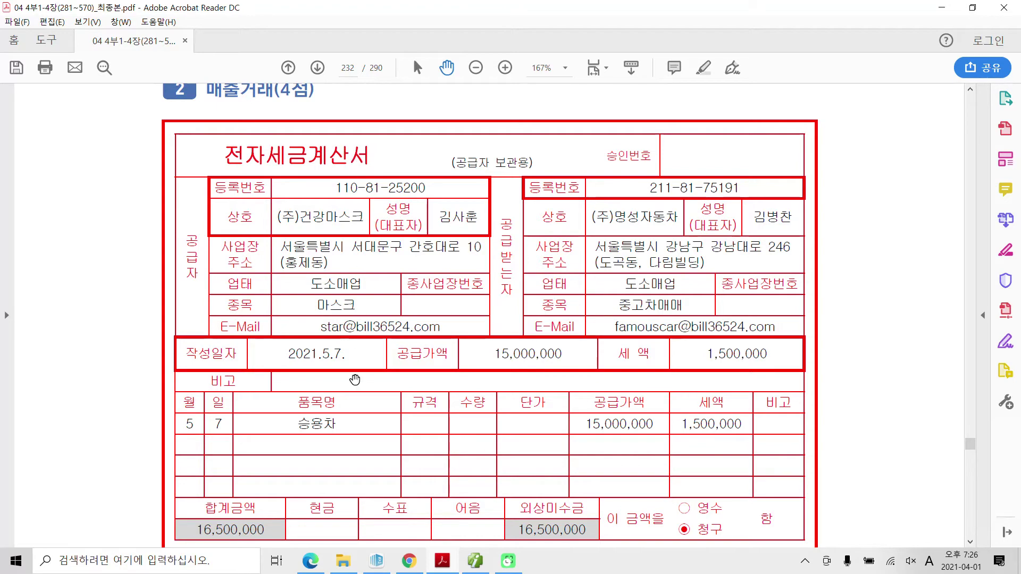
{"action": "scroll", "coordinate": [355, 380], "scroll_direction": "down", "scroll_amount": 3}
{"action": "scroll", "coordinate": [355, 379], "scroll_direction": "down", "scroll_amount": 3}
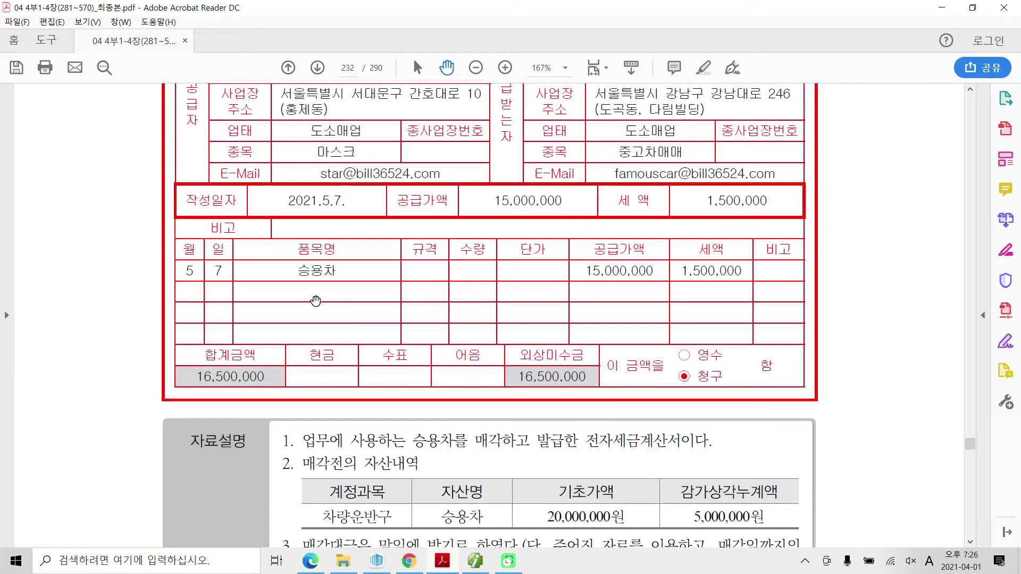
{"action": "left_click_drag", "start_coordinate": [298, 272], "coordinate": [338, 272]}
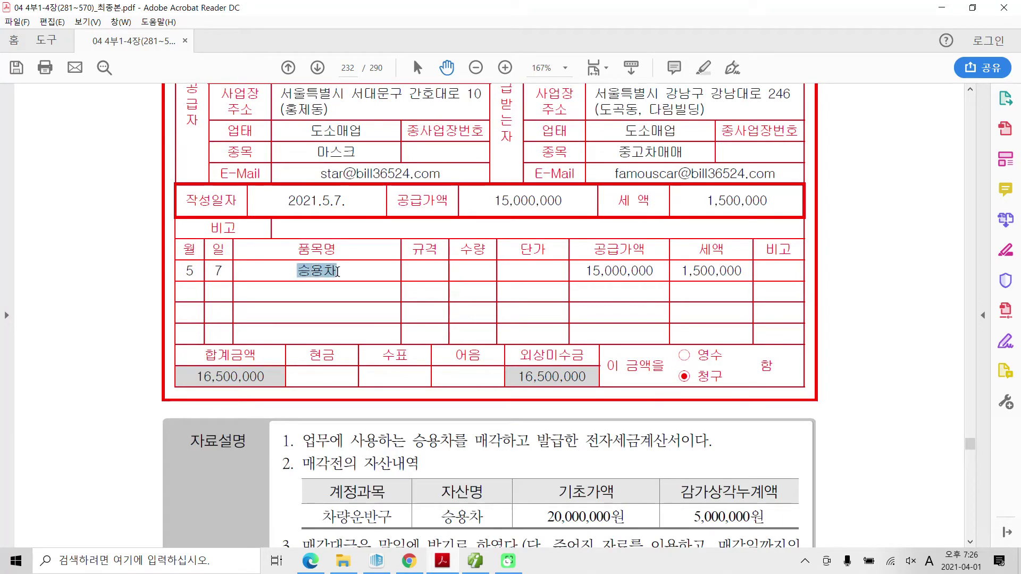
{"action": "right_click", "coordinate": [331, 274]}
{"action": "left_click", "coordinate": [367, 313]}
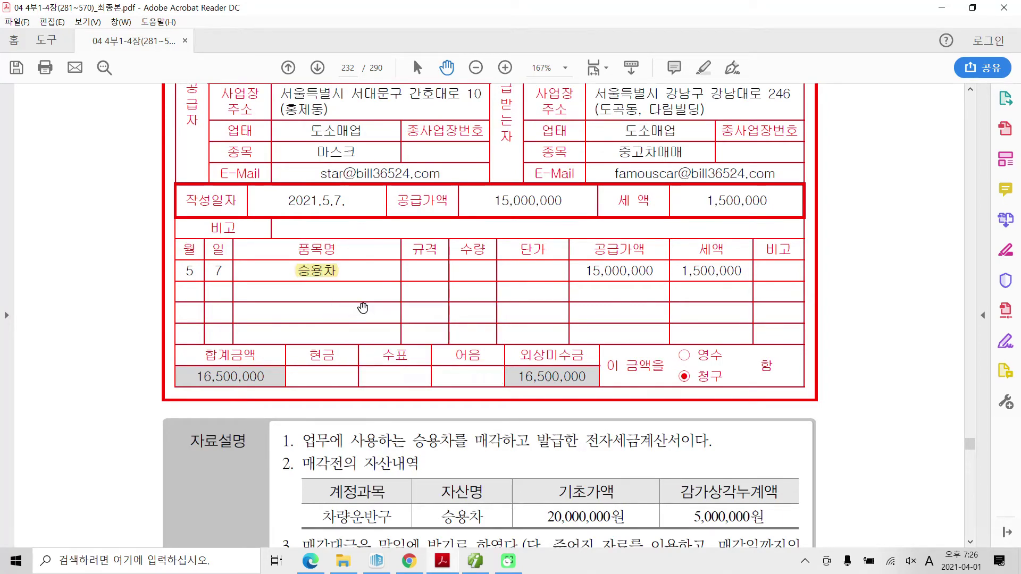
Mark up question 2's asset details in red, circling the 기초가액 20,000,000원 and the 감가상각누계액 5,000,000원.
{"action": "scroll", "coordinate": [361, 306], "scroll_direction": "down", "scroll_amount": 9}
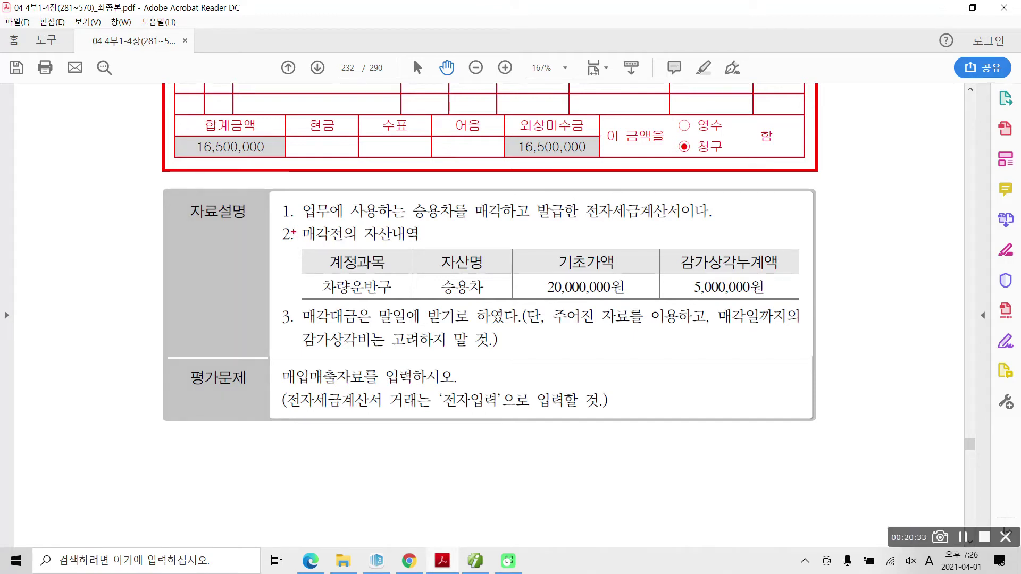
{"action": "left_click_drag", "start_coordinate": [86, 162], "coordinate": [63, 201]}
{"action": "left_click_drag", "start_coordinate": [115, 157], "coordinate": [88, 195]}
{"action": "left_click_drag", "start_coordinate": [88, 232], "coordinate": [69, 244]}
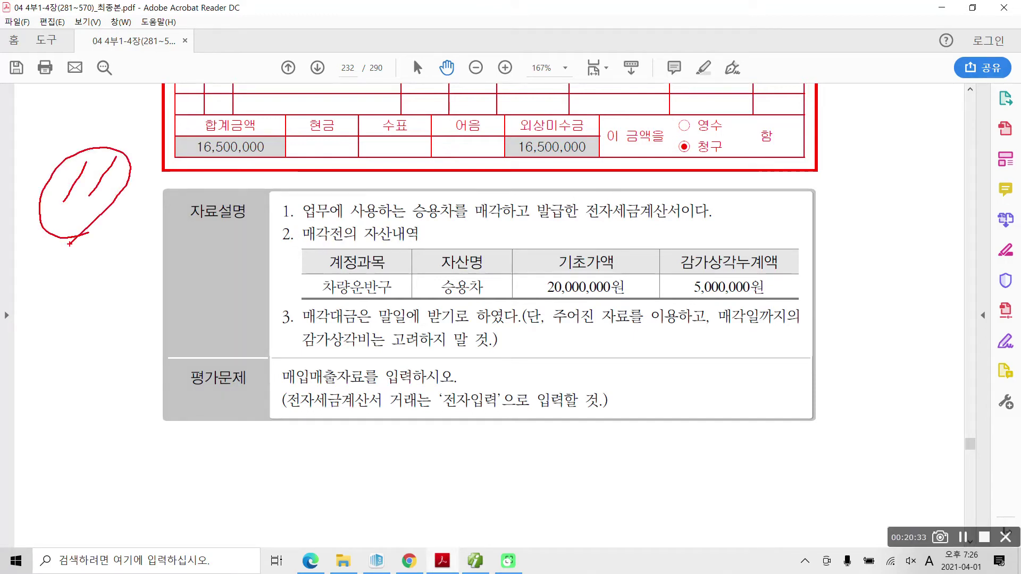
{"action": "left_click_drag", "start_coordinate": [312, 260], "coordinate": [426, 252]}
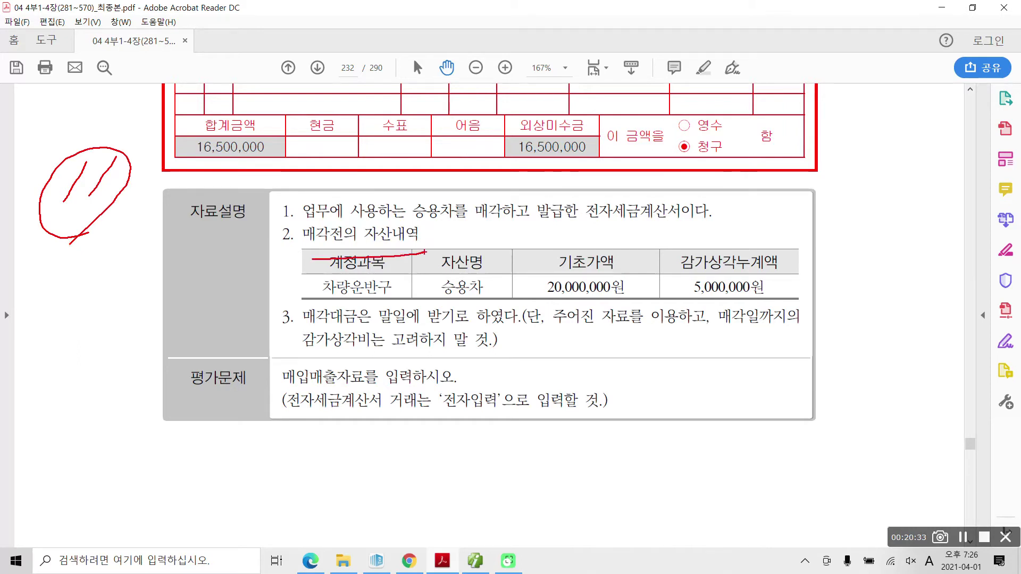
{"action": "mouse_move", "coordinate": [603, 308]}
{"action": "left_mouse_down"}
{"action": "mouse_move", "coordinate": [564, 277]}
{"action": "mouse_move", "coordinate": [626, 311]}
{"action": "left_mouse_up"}
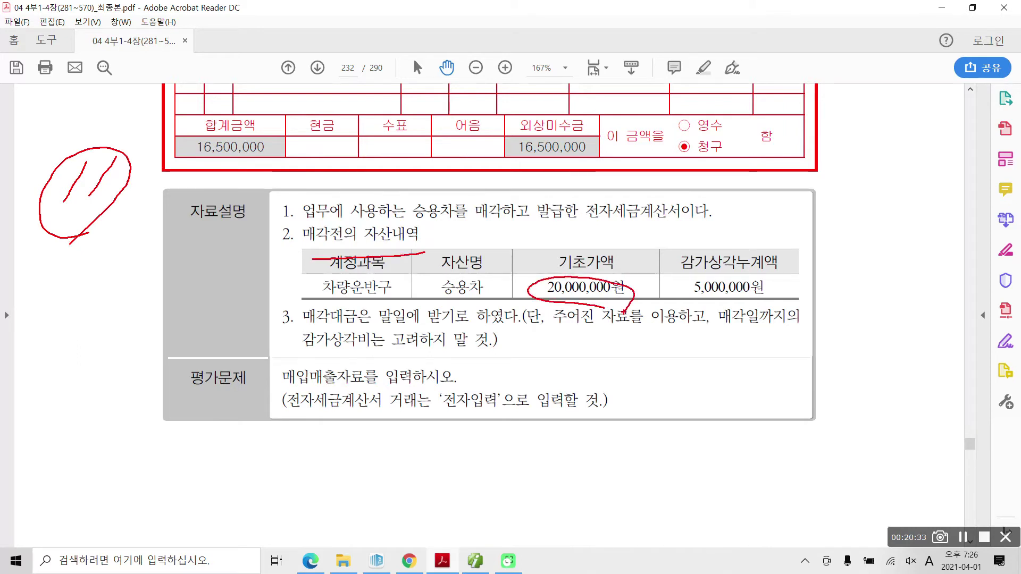
{"action": "mouse_move", "coordinate": [769, 308]}
{"action": "left_mouse_down"}
{"action": "mouse_move", "coordinate": [713, 308]}
{"action": "mouse_move", "coordinate": [777, 302]}
{"action": "mouse_move", "coordinate": [766, 313]}
{"action": "left_mouse_up"}
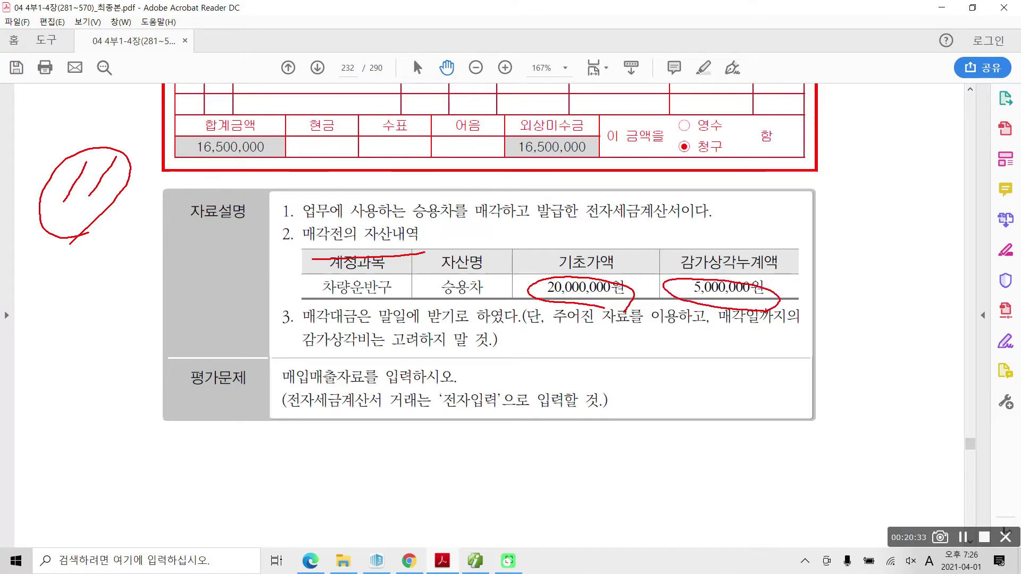
{"action": "mouse_move", "coordinate": [629, 259]}
{"action": "left_mouse_down"}
{"action": "mouse_move", "coordinate": [624, 282]}
{"action": "mouse_move", "coordinate": [643, 277]}
{"action": "left_mouse_up"}
{"action": "left_click_drag", "start_coordinate": [801, 270], "coordinate": [828, 279]}
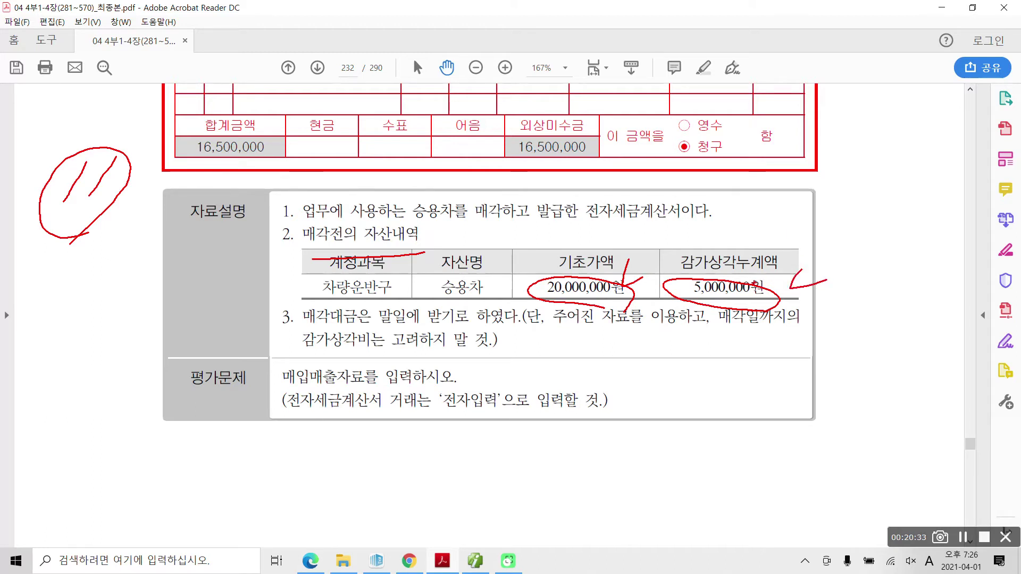
Underline question 2's month-end payment condition, write 미수금 beneath it, and circle the 감가상각누계액 again.
{"action": "mouse_move", "coordinate": [302, 322]}
{"action": "left_mouse_down"}
{"action": "mouse_move", "coordinate": [516, 327]}
{"action": "mouse_move", "coordinate": [538, 362]}
{"action": "left_mouse_up"}
{"action": "left_click_drag", "start_coordinate": [558, 329], "coordinate": [569, 355]}
{"action": "mouse_move", "coordinate": [554, 357]}
{"action": "left_mouse_down"}
{"action": "mouse_move", "coordinate": [553, 376]}
{"action": "mouse_move", "coordinate": [609, 348]}
{"action": "mouse_move", "coordinate": [578, 378]}
{"action": "left_mouse_up"}
{"action": "mouse_move", "coordinate": [579, 368]}
{"action": "left_mouse_down"}
{"action": "mouse_move", "coordinate": [595, 364]}
{"action": "mouse_move", "coordinate": [585, 376]}
{"action": "left_mouse_up"}
{"action": "mouse_move", "coordinate": [572, 335]}
{"action": "left_mouse_down"}
{"action": "mouse_move", "coordinate": [596, 334]}
{"action": "mouse_move", "coordinate": [580, 346]}
{"action": "left_mouse_up"}
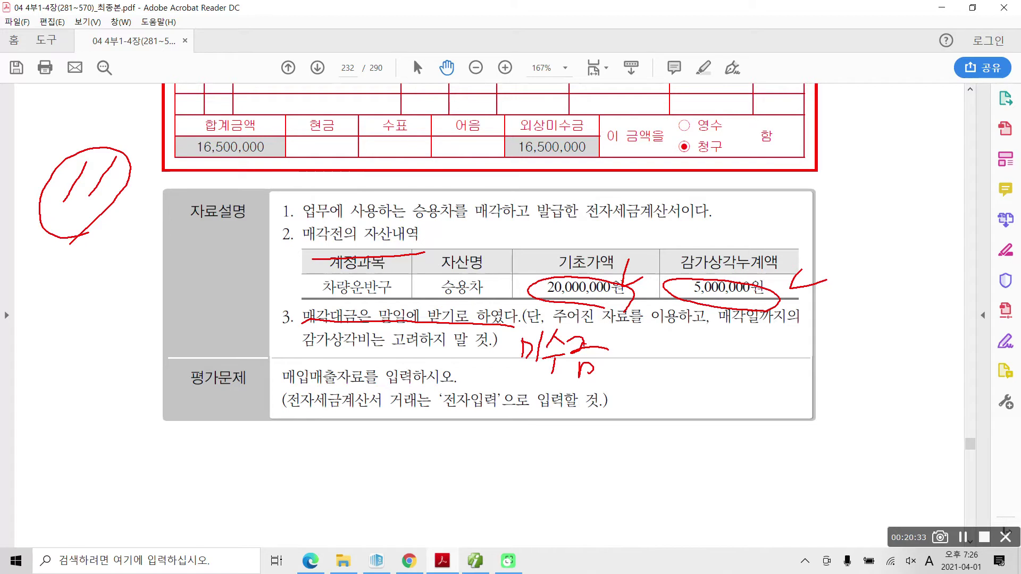
{"action": "mouse_move", "coordinate": [747, 308]}
{"action": "left_mouse_down"}
{"action": "mouse_move", "coordinate": [678, 277]}
{"action": "mouse_move", "coordinate": [777, 313]}
{"action": "mouse_move", "coordinate": [755, 324]}
{"action": "left_mouse_up"}
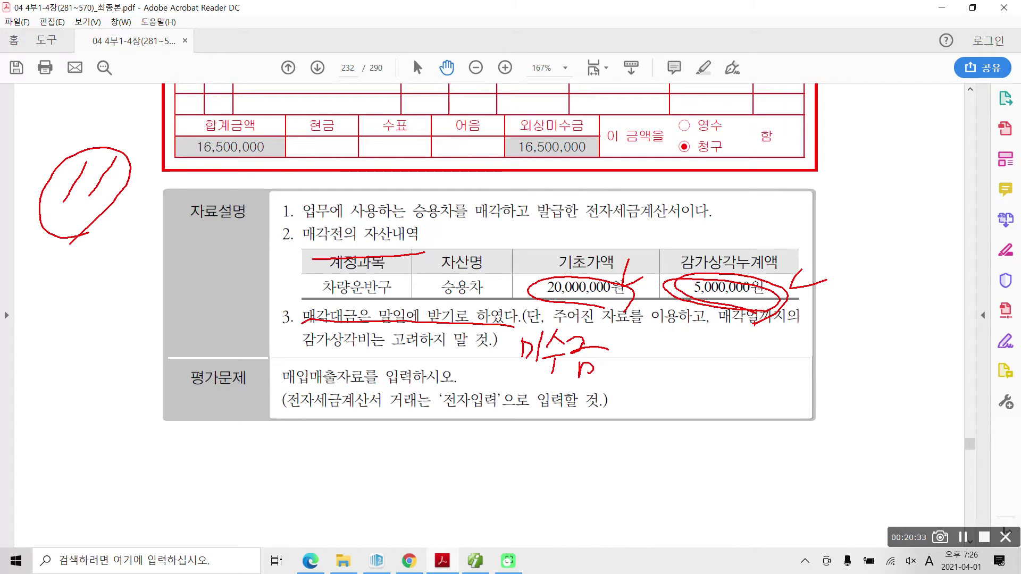
Underline the 평가문제 instructions, circle 전자입력, and clear all the red pen marks from the page.
{"action": "left_click_drag", "start_coordinate": [186, 387], "coordinate": [453, 384]}
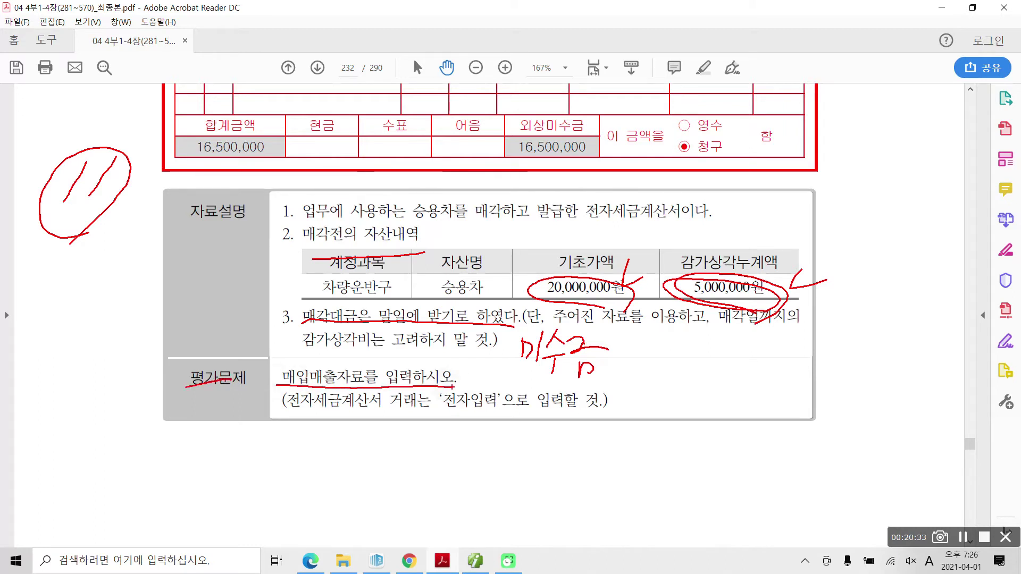
{"action": "mouse_move", "coordinate": [287, 417]}
{"action": "left_mouse_down"}
{"action": "mouse_move", "coordinate": [443, 416]}
{"action": "mouse_move", "coordinate": [492, 391]}
{"action": "mouse_move", "coordinate": [483, 459]}
{"action": "left_mouse_up"}
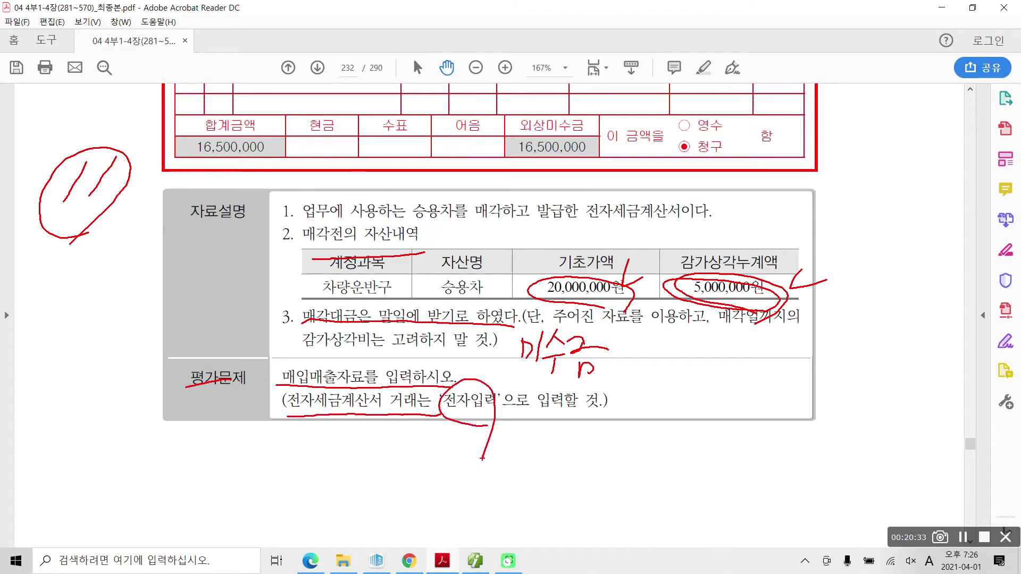
{"action": "key", "text": "Escape"}
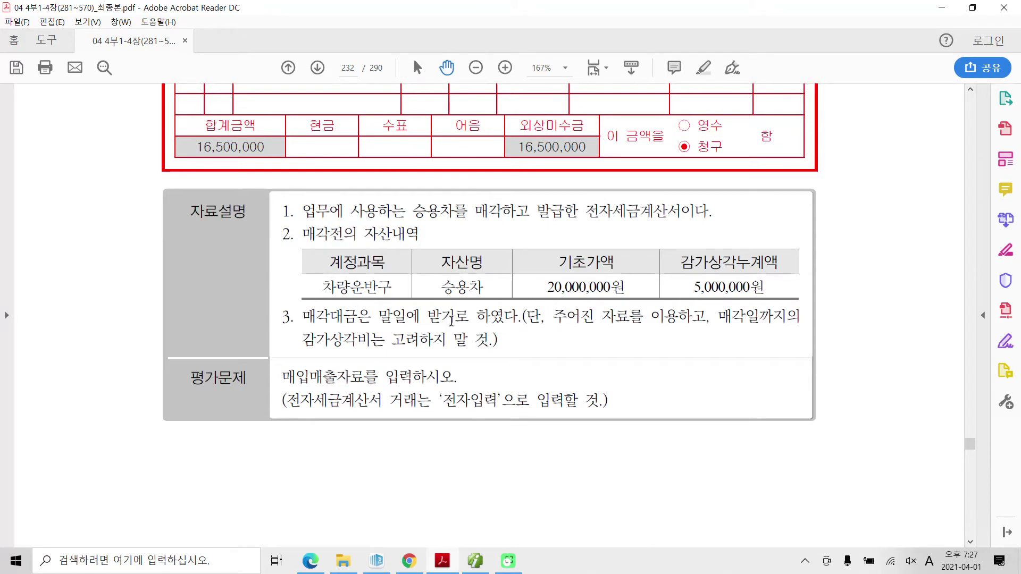
Switch from the PDF to the accounting program and start a taxable sale row (11. 과세) dated month 05, day 07.
{"action": "scroll", "coordinate": [451, 320], "scroll_direction": "up", "scroll_amount": 3}
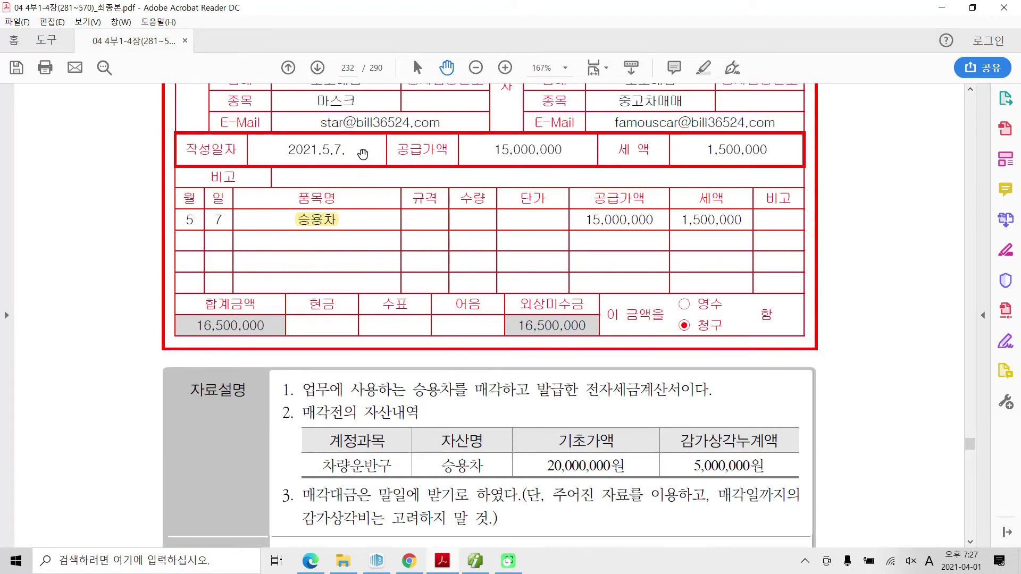
{"action": "left_click", "coordinate": [475, 561]}
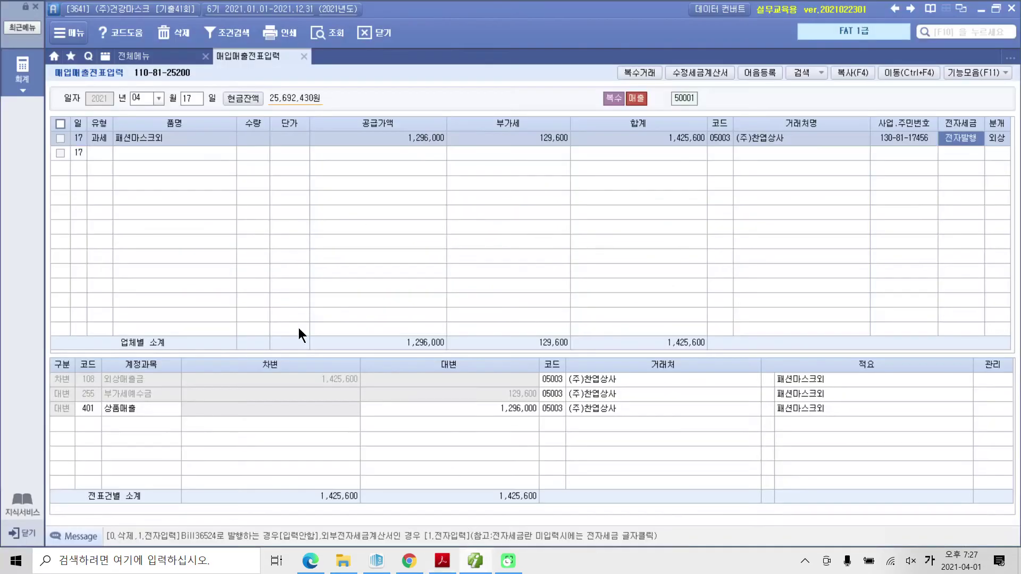
{"action": "left_click", "coordinate": [144, 98]}
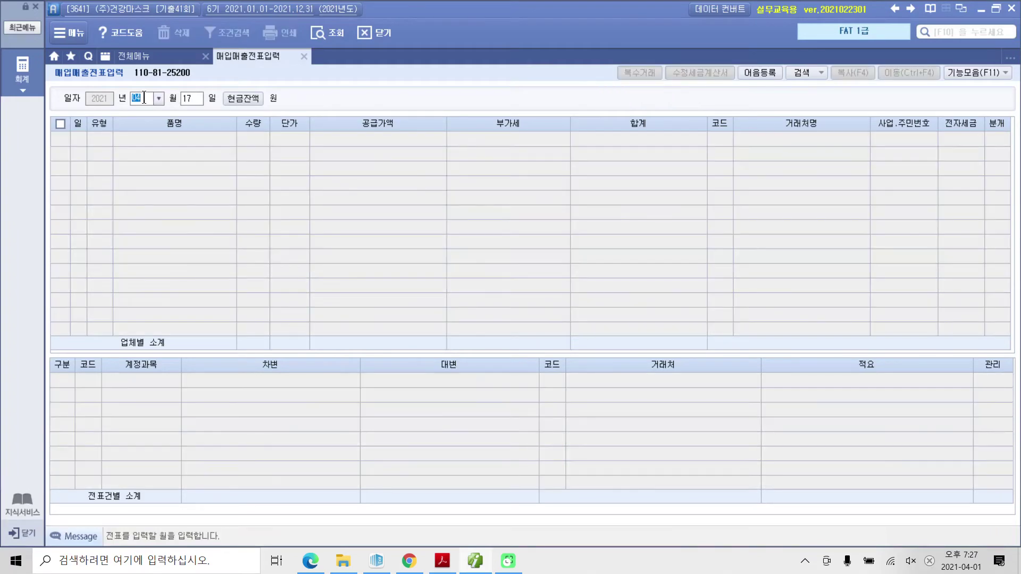
{"action": "type", "text": "05"}
{"action": "key", "text": "Return"}
{"action": "type", "text": "07"}
{"action": "key", "text": "Return"}
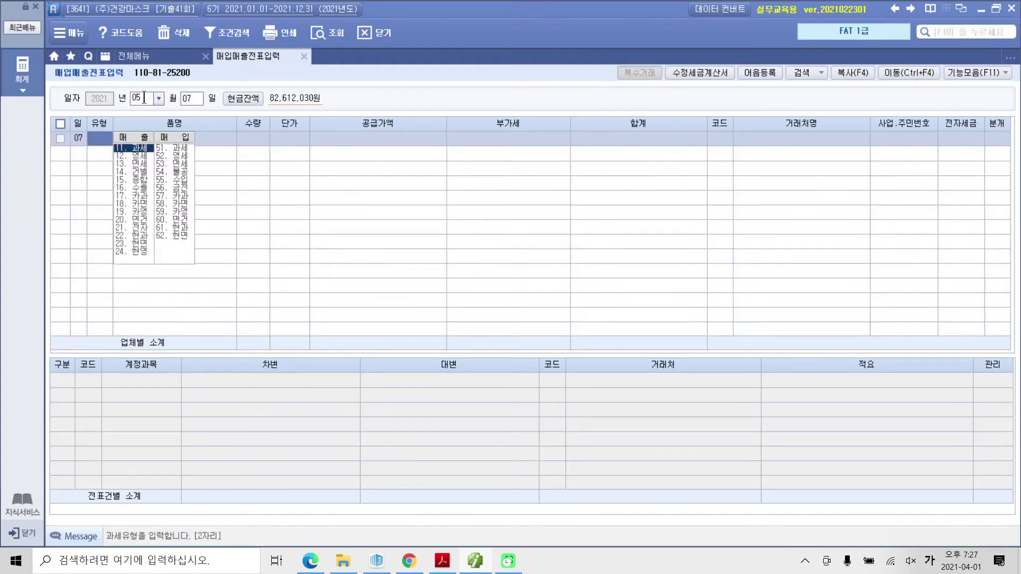
{"action": "type", "text": "11"}
{"action": "key", "text": "Return"}
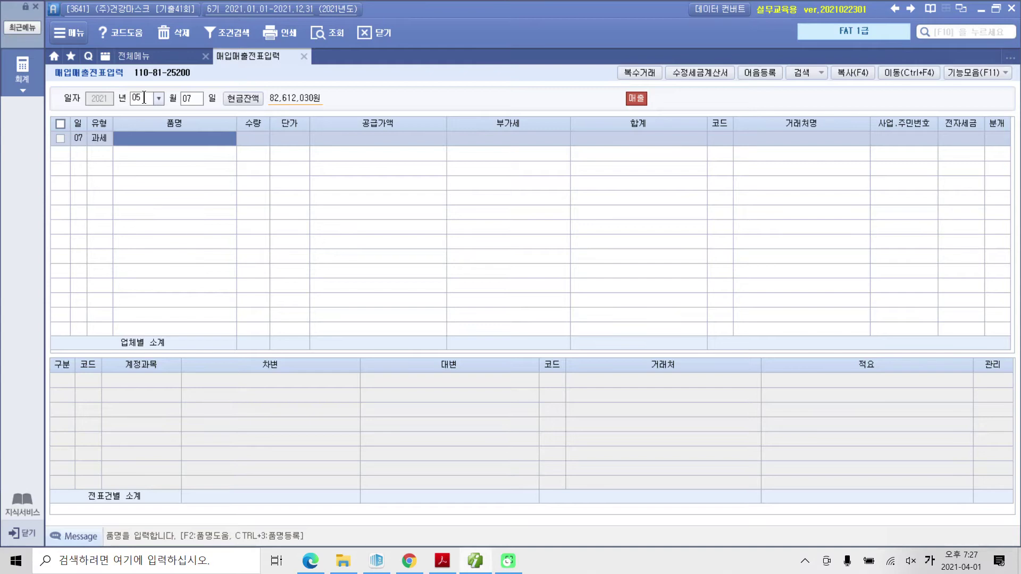
Enter 승용차 as the item name with a supply value of 15,000,000, leaving quantity and unit price blank.
{"action": "type", "text": "승용차"}
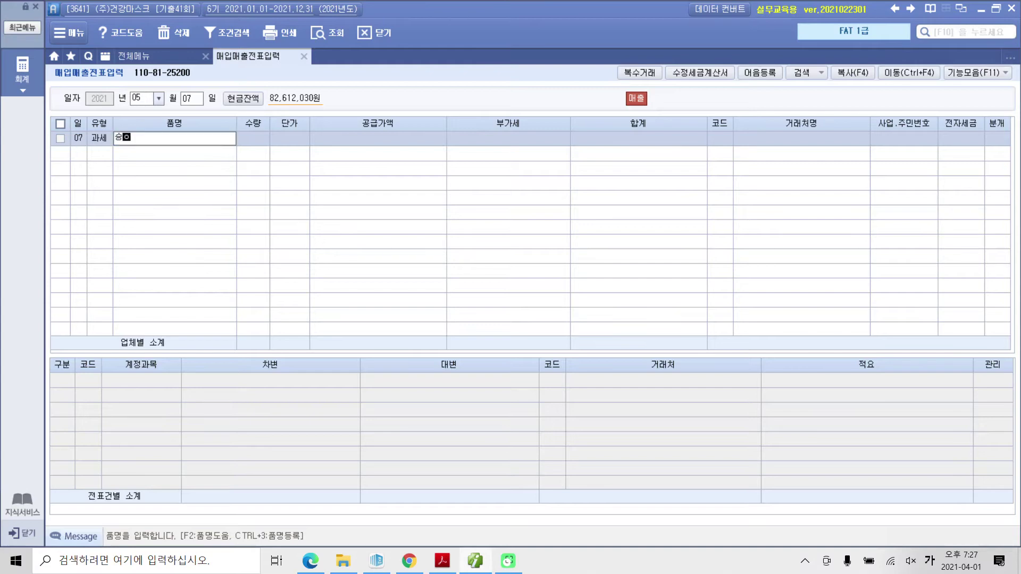
{"action": "key", "text": "Return"}
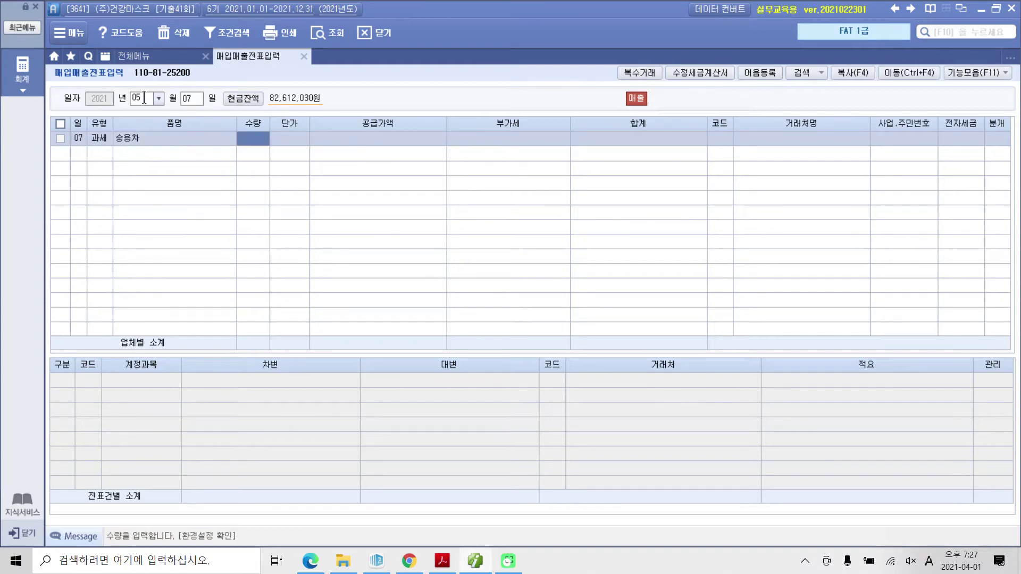
{"action": "key", "text": "Return"}
{"action": "key", "text": "Return"}
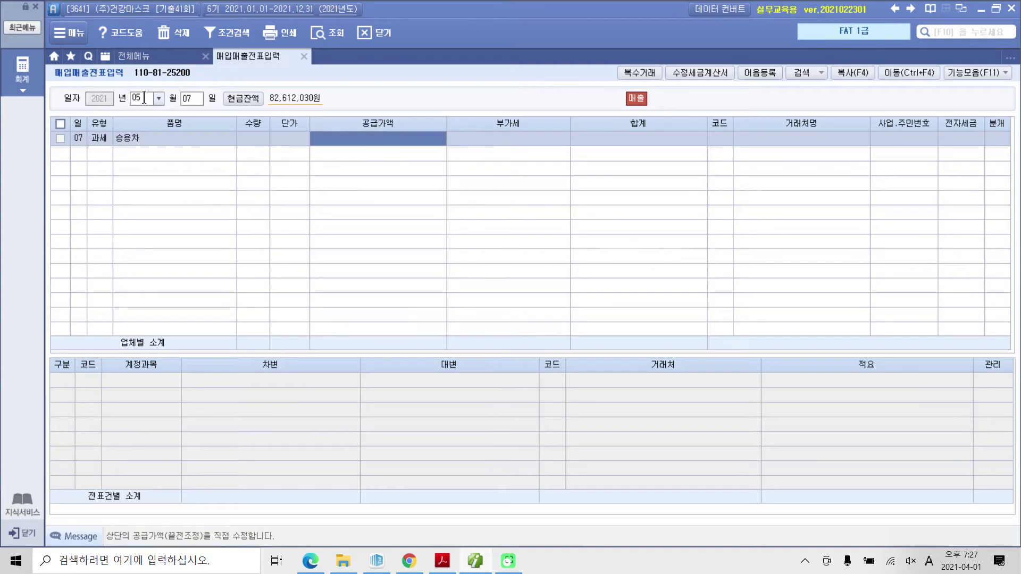
{"action": "type", "text": "15000000"}
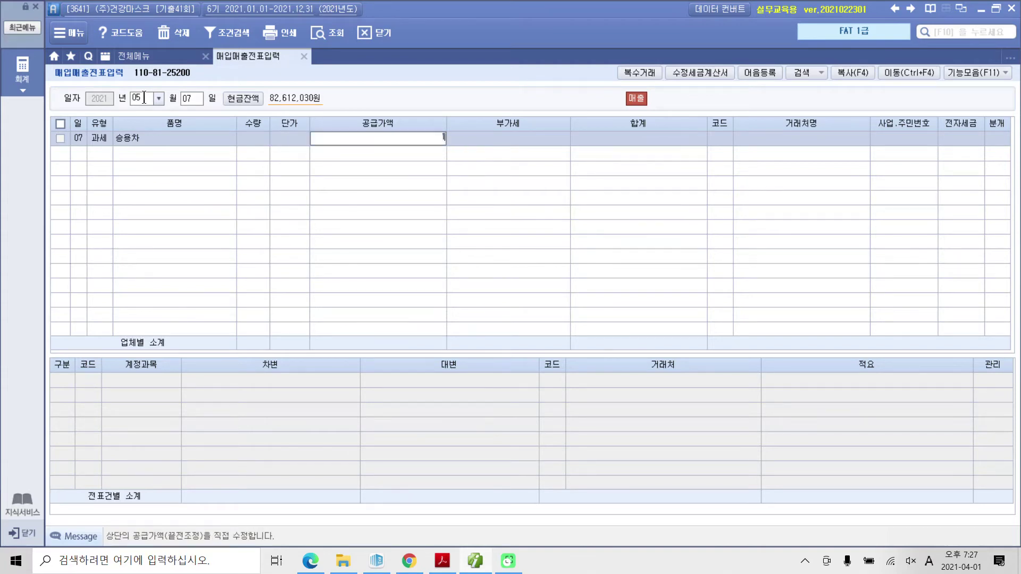
{"action": "key", "text": "Return"}
{"action": "key", "text": "Return"}
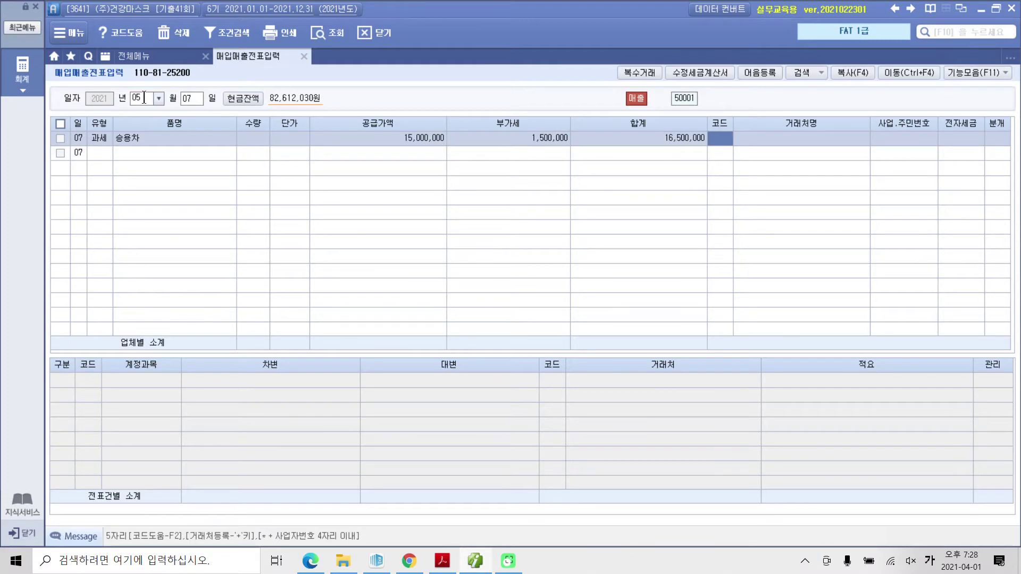
Assign the customer (주)명성자동차 to the sale and set its electronic invoice to 전자입력 and journal type to 혼합.
{"action": "type", "text": "명성"}
{"action": "key", "text": "Return"}
{"action": "key", "text": "Return"}
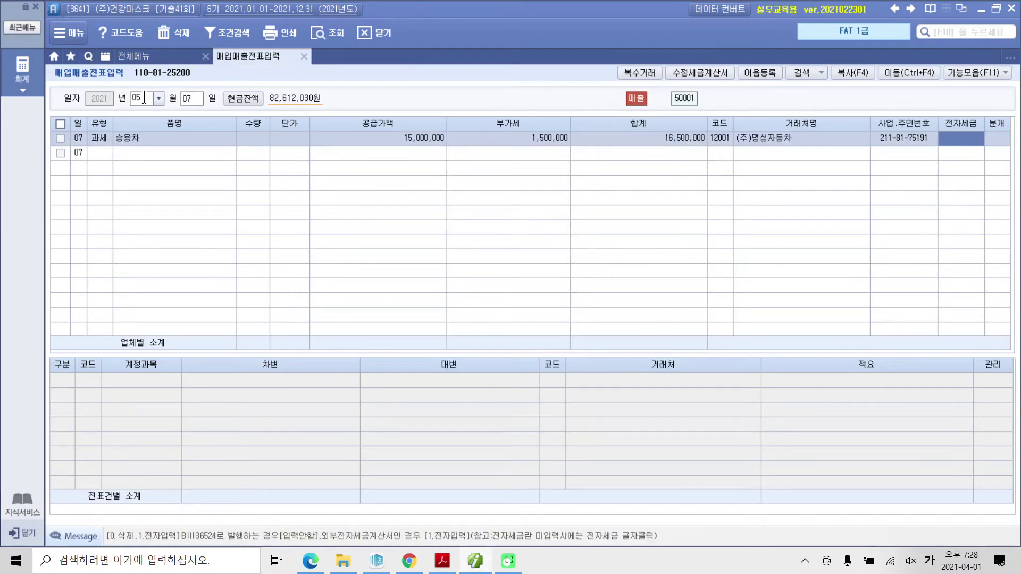
{"action": "type", "text": "1"}
{"action": "key", "text": "Return"}
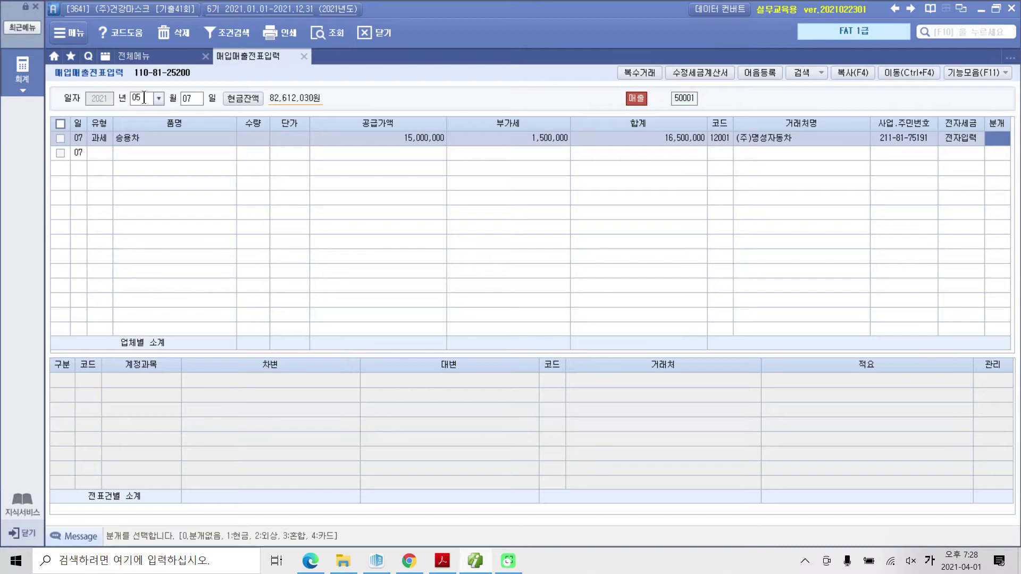
{"action": "type", "text": "3"}
{"action": "key", "text": "Return"}
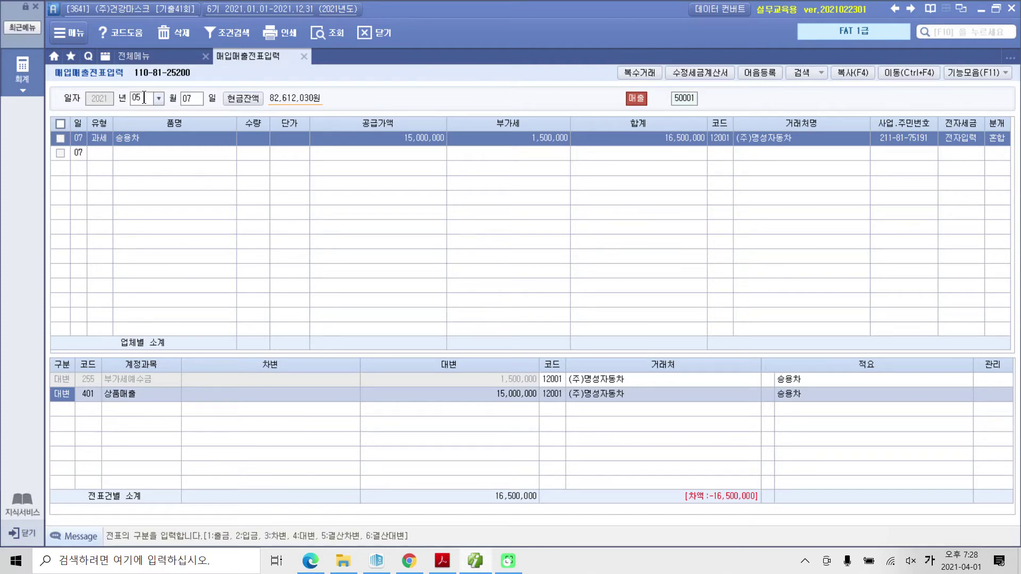
Change the 상품매출 credit line to account 208 차량운반구 with an amount of 20,000,000.
{"action": "key", "text": "Return"}
{"action": "key", "text": "shift+Tab"}
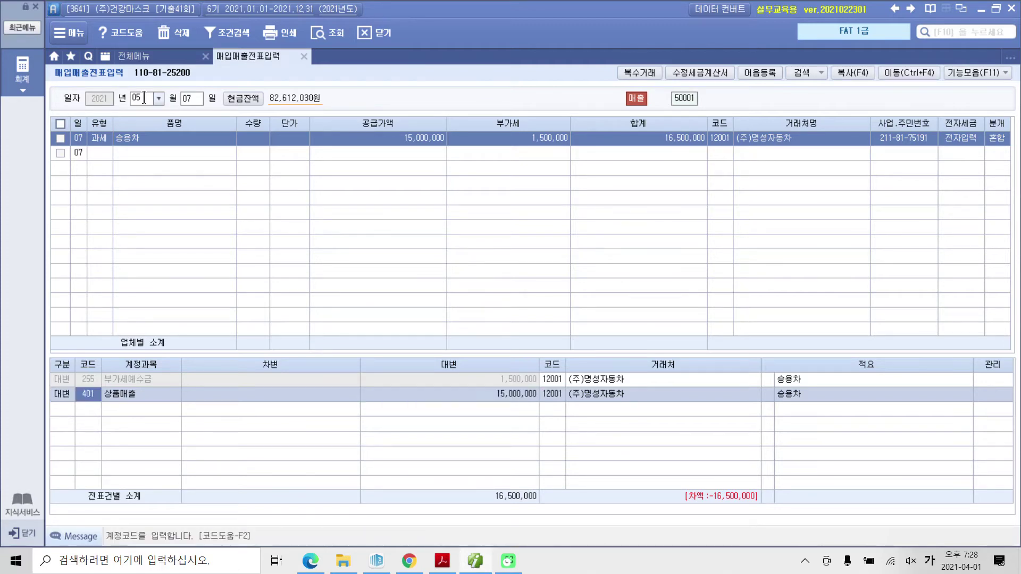
{"action": "type", "text": "차변"}
{"action": "key", "text": "Return"}
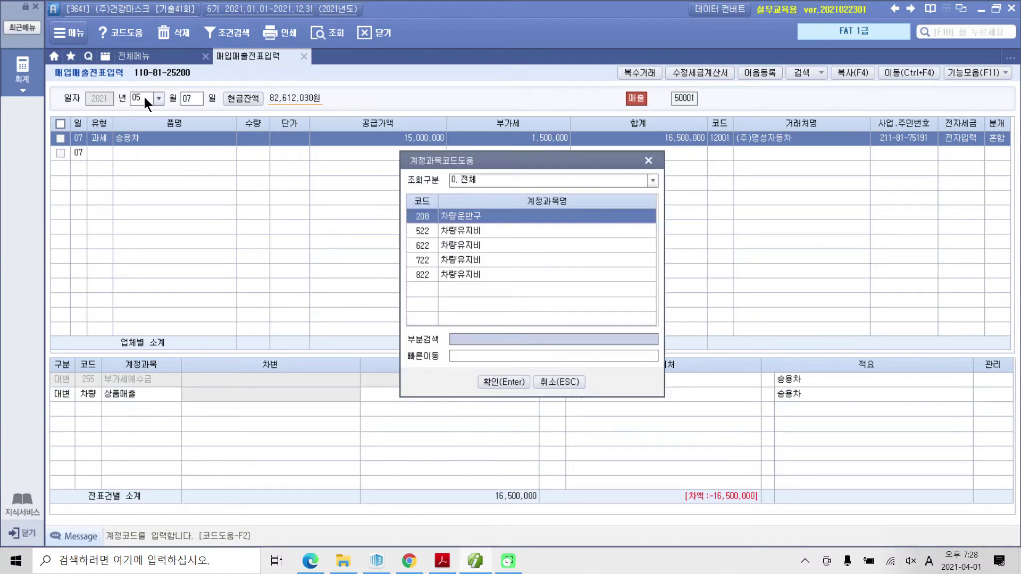
{"action": "key", "text": "Return"}
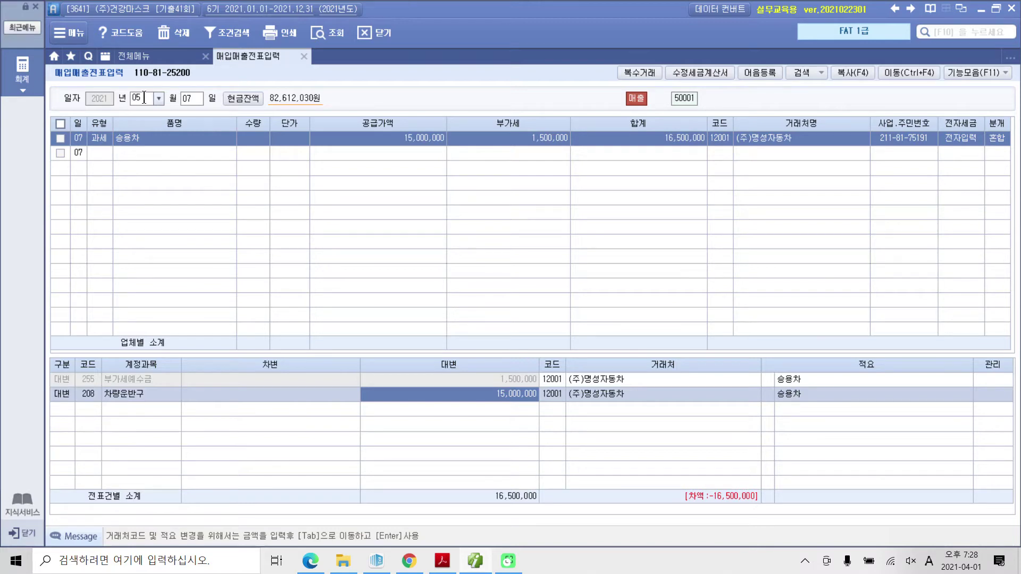
{"action": "type", "text": "20000000"}
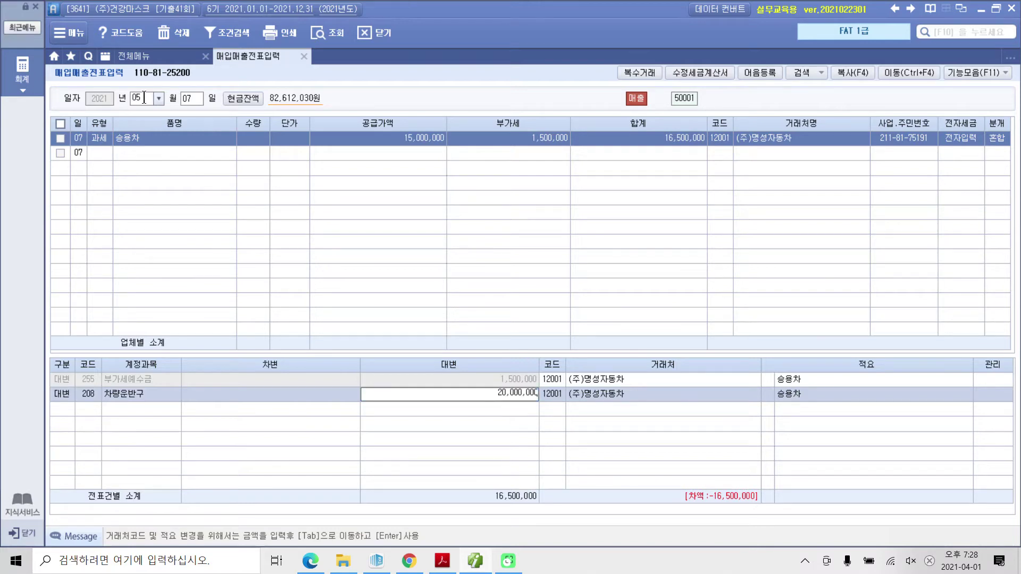
{"action": "key", "text": "Return"}
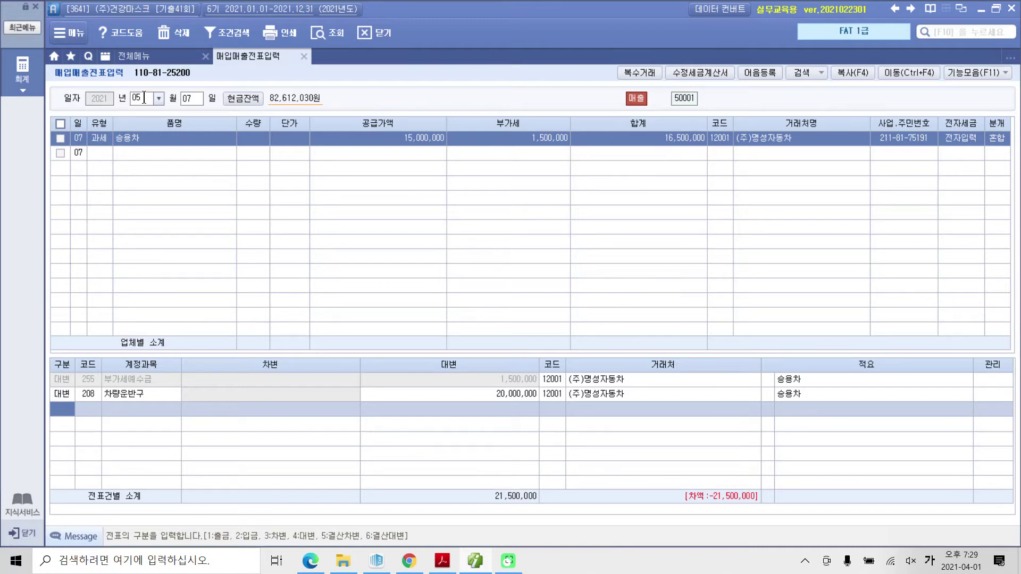
Add a debit line for account 209 감가상각누계액 with an amount of 5,000,000.
{"action": "key", "text": "3"}
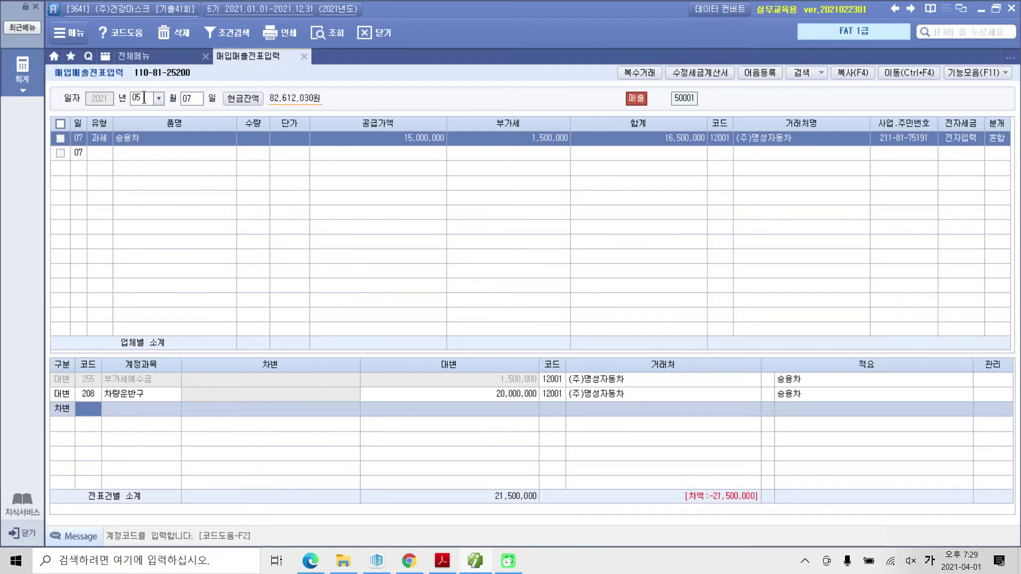
{"action": "type", "text": "209"}
{"action": "key", "text": "Return"}
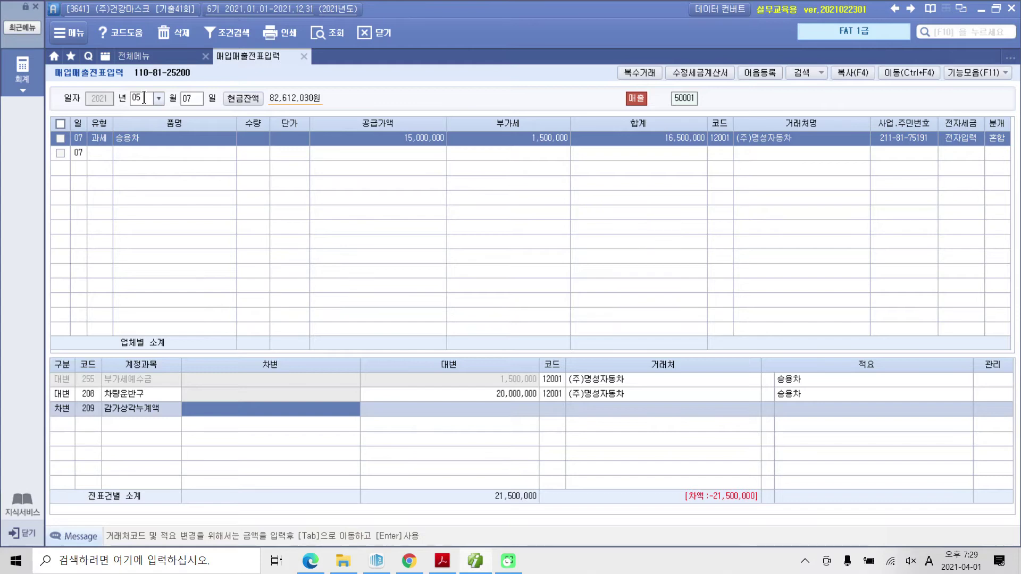
{"action": "type", "text": "5000000"}
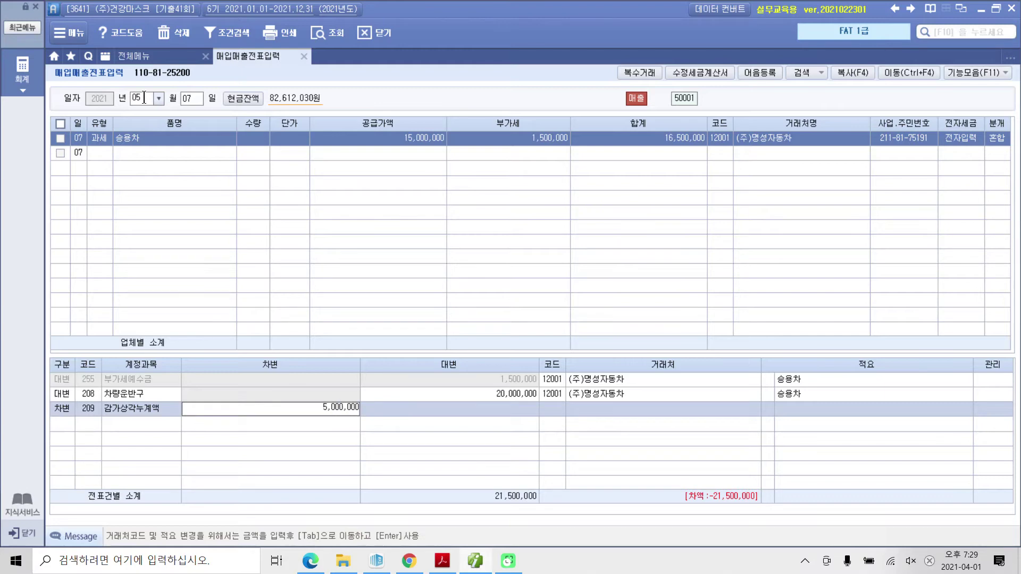
{"action": "key", "text": "Return"}
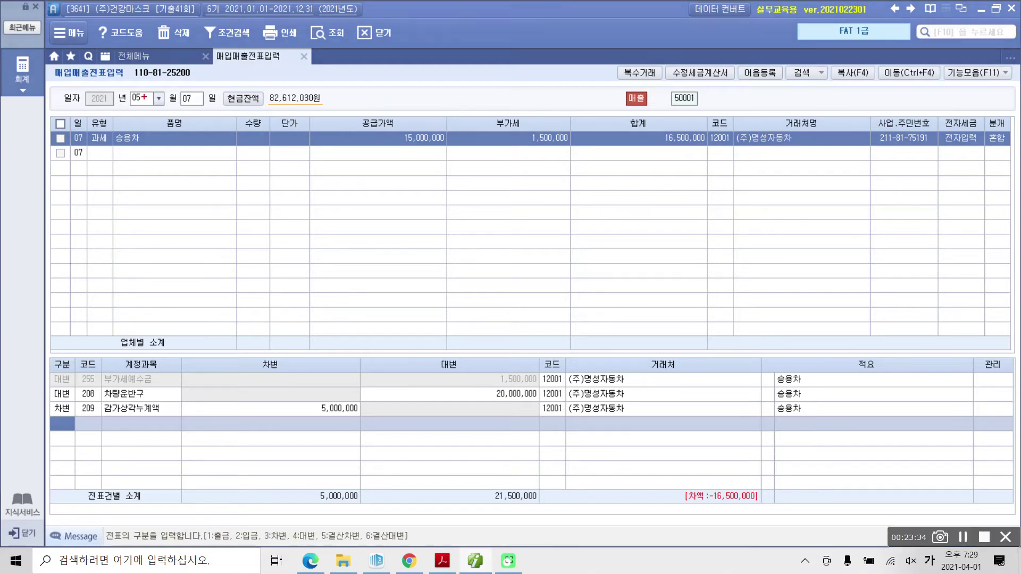
{"action": "mouse_move", "coordinate": [686, 171]}
{"action": "left_mouse_down"}
{"action": "mouse_move", "coordinate": [662, 112]}
{"action": "mouse_move", "coordinate": [689, 180]}
{"action": "left_mouse_up"}
{"action": "mouse_move", "coordinate": [617, 158]}
{"action": "left_mouse_down"}
{"action": "mouse_move", "coordinate": [732, 157]}
{"action": "mouse_move", "coordinate": [629, 154]}
{"action": "mouse_move", "coordinate": [689, 212]}
{"action": "left_mouse_up"}
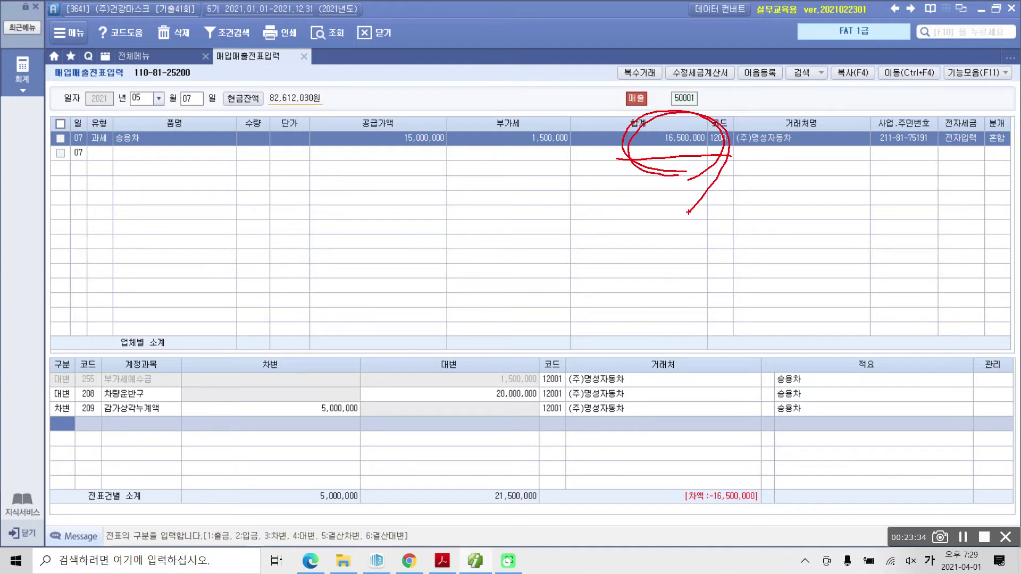
{"action": "key", "text": "Escape"}
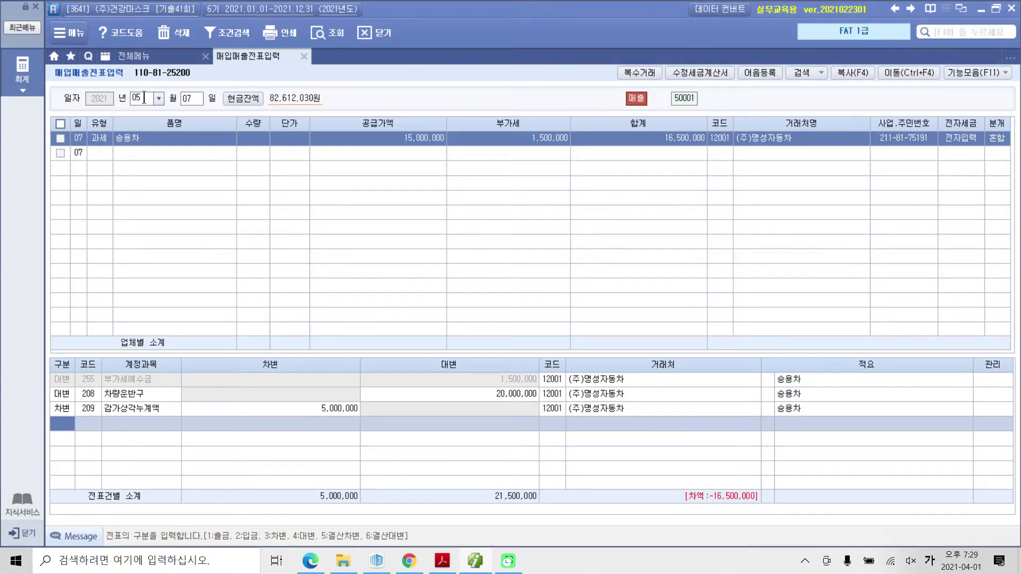
Add a debit line for account 120 미수금 with an amount of 16,500,000.
{"action": "type", "text": "3"}
{"action": "key", "text": "Return"}
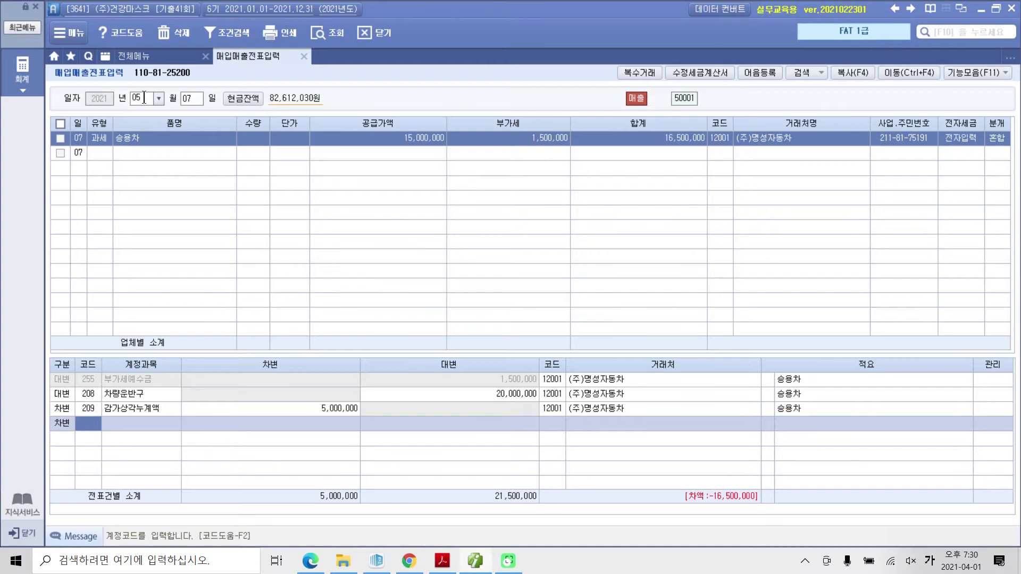
{"action": "type", "text": "미수"}
{"action": "key", "text": "Return"}
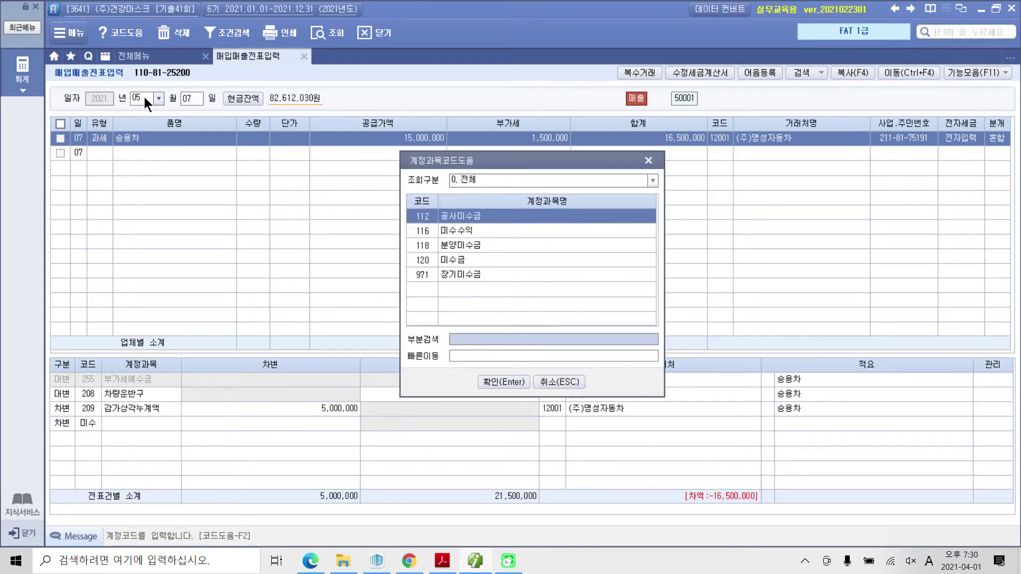
{"action": "key", "text": "Down"}
{"action": "key", "text": "Down"}
{"action": "key", "text": "Down"}
{"action": "key", "text": "Return"}
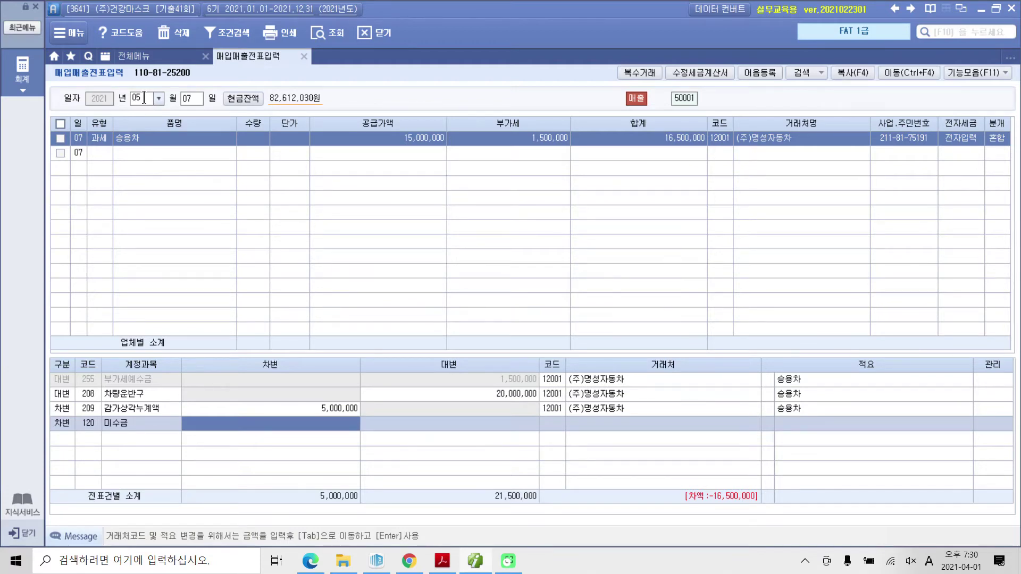
{"action": "type", "text": "16,500"}
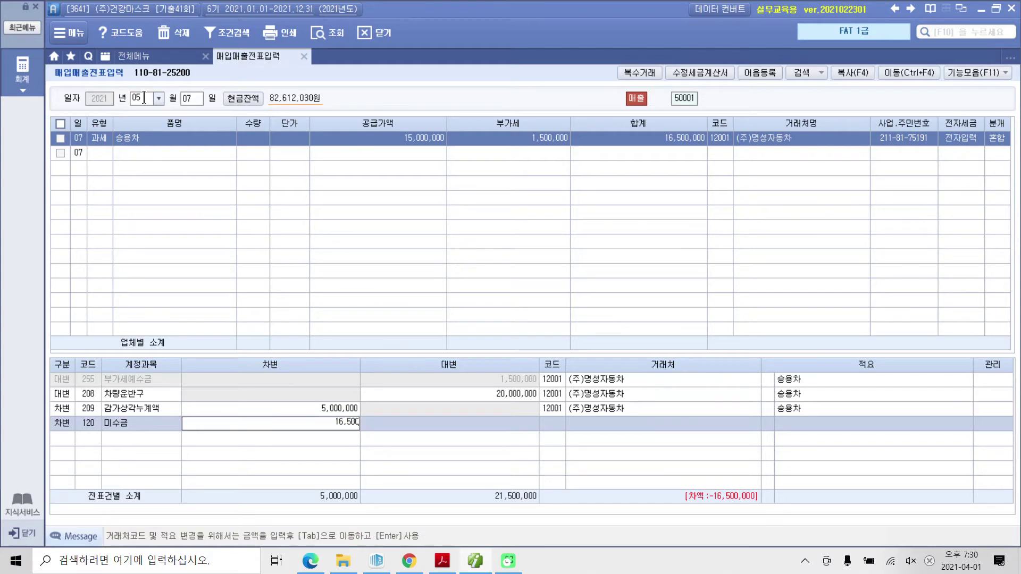
{"action": "type", "text": ",000"}
{"action": "key", "text": "Tab"}
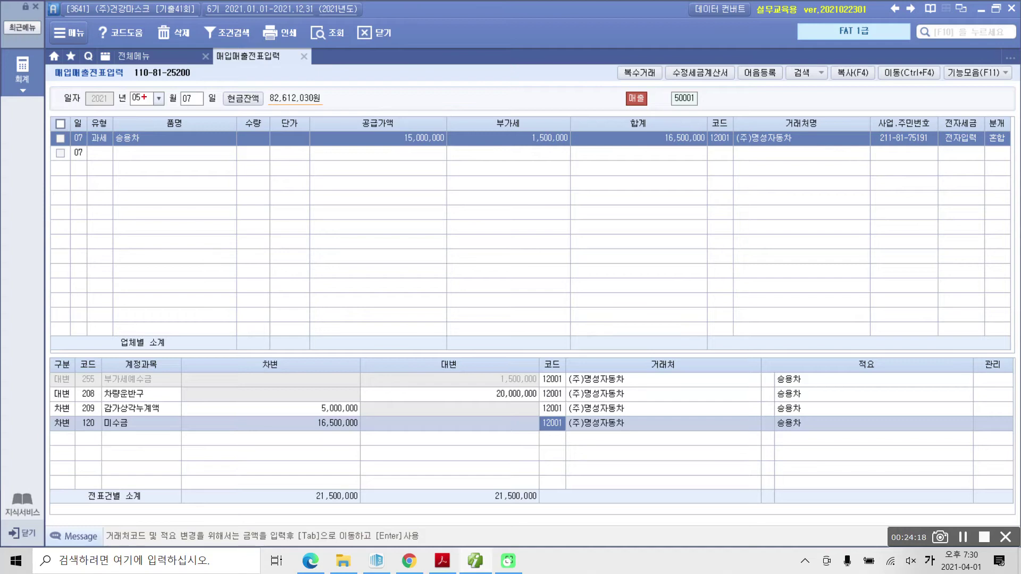
{"action": "mouse_move", "coordinate": [479, 377]}
{"action": "left_mouse_down"}
{"action": "mouse_move", "coordinate": [476, 405]}
{"action": "mouse_move", "coordinate": [547, 403]}
{"action": "mouse_move", "coordinate": [544, 385]}
{"action": "mouse_move", "coordinate": [470, 380]}
{"action": "left_mouse_up"}
{"action": "mouse_move", "coordinate": [299, 393]}
{"action": "left_mouse_down"}
{"action": "mouse_move", "coordinate": [353, 423]}
{"action": "mouse_move", "coordinate": [380, 398]}
{"action": "mouse_move", "coordinate": [288, 400]}
{"action": "left_mouse_up"}
{"action": "mouse_move", "coordinate": [422, 276]}
{"action": "left_mouse_down"}
{"action": "mouse_move", "coordinate": [433, 309]}
{"action": "mouse_move", "coordinate": [462, 306]}
{"action": "left_mouse_up"}
{"action": "mouse_move", "coordinate": [481, 260]}
{"action": "left_mouse_down"}
{"action": "mouse_move", "coordinate": [477, 308]}
{"action": "mouse_move", "coordinate": [493, 284]}
{"action": "left_mouse_up"}
{"action": "left_click_drag", "start_coordinate": [470, 321], "coordinate": [464, 322]}
{"action": "left_click_drag", "start_coordinate": [508, 270], "coordinate": [509, 302]}
{"action": "mouse_move", "coordinate": [527, 265]}
{"action": "left_mouse_down"}
{"action": "mouse_move", "coordinate": [526, 303]}
{"action": "mouse_move", "coordinate": [512, 301]}
{"action": "left_mouse_up"}
{"action": "mouse_move", "coordinate": [492, 316]}
{"action": "left_mouse_down"}
{"action": "mouse_move", "coordinate": [535, 314]}
{"action": "mouse_move", "coordinate": [509, 337]}
{"action": "left_mouse_up"}
{"action": "mouse_move", "coordinate": [531, 274]}
{"action": "left_mouse_down"}
{"action": "mouse_move", "coordinate": [570, 300]}
{"action": "mouse_move", "coordinate": [538, 334]}
{"action": "left_mouse_up"}
{"action": "left_click_drag", "start_coordinate": [540, 303], "coordinate": [556, 332]}
{"action": "mouse_move", "coordinate": [582, 292]}
{"action": "left_mouse_down"}
{"action": "mouse_move", "coordinate": [570, 307]}
{"action": "mouse_move", "coordinate": [587, 309]}
{"action": "mouse_move", "coordinate": [599, 293]}
{"action": "left_mouse_up"}
{"action": "left_click_drag", "start_coordinate": [591, 303], "coordinate": [606, 343]}
{"action": "mouse_move", "coordinate": [638, 298]}
{"action": "left_mouse_down"}
{"action": "mouse_move", "coordinate": [667, 299]}
{"action": "mouse_move", "coordinate": [671, 314]}
{"action": "left_mouse_up"}
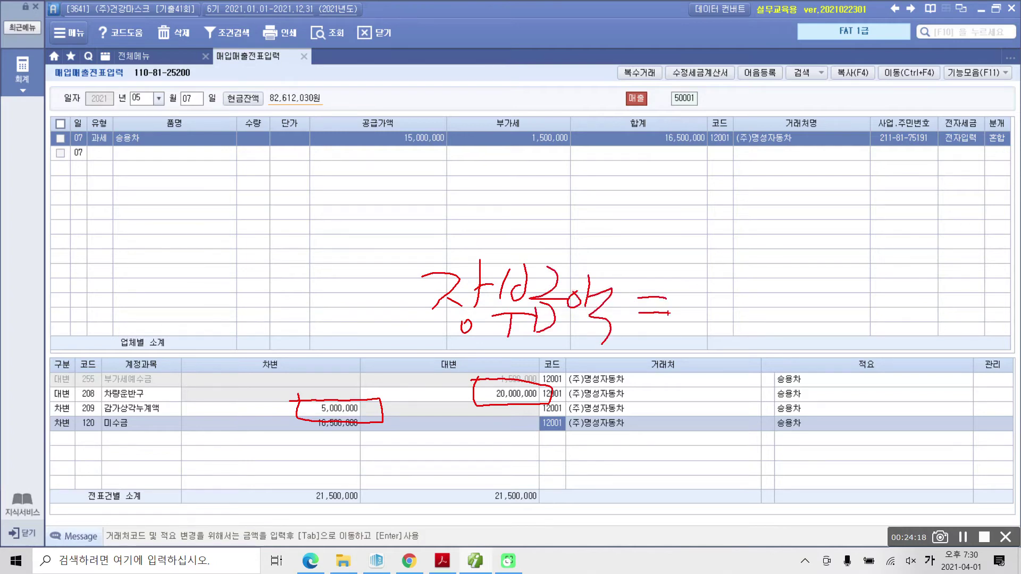
{"action": "left_click_drag", "start_coordinate": [451, 398], "coordinate": [473, 400]}
{"action": "left_click_drag", "start_coordinate": [728, 264], "coordinate": [709, 322]}
{"action": "mouse_move", "coordinate": [695, 278]}
{"action": "left_mouse_down"}
{"action": "mouse_move", "coordinate": [687, 317]}
{"action": "mouse_move", "coordinate": [738, 272]}
{"action": "left_mouse_up"}
{"action": "mouse_move", "coordinate": [736, 330]}
{"action": "left_mouse_down"}
{"action": "mouse_move", "coordinate": [733, 342]}
{"action": "mouse_move", "coordinate": [772, 296]}
{"action": "mouse_move", "coordinate": [815, 308]}
{"action": "mouse_move", "coordinate": [825, 330]}
{"action": "left_mouse_up"}
{"action": "left_click_drag", "start_coordinate": [847, 296], "coordinate": [901, 294]}
{"action": "mouse_move", "coordinate": [420, 164]}
{"action": "left_mouse_down"}
{"action": "mouse_move", "coordinate": [439, 162]}
{"action": "mouse_move", "coordinate": [460, 114]}
{"action": "mouse_move", "coordinate": [438, 170]}
{"action": "left_mouse_up"}
{"action": "mouse_move", "coordinate": [375, 165]}
{"action": "left_mouse_down"}
{"action": "mouse_move", "coordinate": [362, 215]}
{"action": "mouse_move", "coordinate": [412, 198]}
{"action": "left_mouse_up"}
{"action": "left_click_drag", "start_coordinate": [381, 211], "coordinate": [409, 225]}
{"action": "mouse_move", "coordinate": [409, 202]}
{"action": "left_mouse_down"}
{"action": "mouse_move", "coordinate": [431, 198]}
{"action": "mouse_move", "coordinate": [424, 236]}
{"action": "left_mouse_up"}
{"action": "left_click_drag", "start_coordinate": [361, 175], "coordinate": [386, 167]}
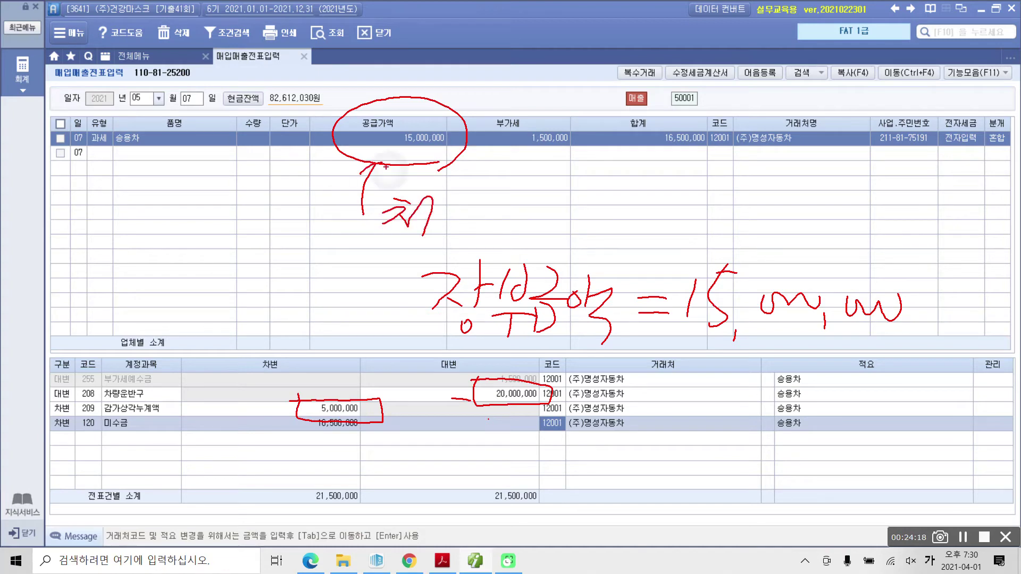
{"action": "left_click_drag", "start_coordinate": [453, 183], "coordinate": [452, 210]}
{"action": "left_click_drag", "start_coordinate": [459, 173], "coordinate": [471, 235]}
{"action": "mouse_move", "coordinate": [484, 184]}
{"action": "left_mouse_down"}
{"action": "mouse_move", "coordinate": [503, 204]}
{"action": "mouse_move", "coordinate": [523, 202]}
{"action": "mouse_move", "coordinate": [490, 238]}
{"action": "left_mouse_up"}
{"action": "mouse_move", "coordinate": [489, 214]}
{"action": "left_mouse_down"}
{"action": "mouse_move", "coordinate": [508, 224]}
{"action": "mouse_move", "coordinate": [506, 239]}
{"action": "left_mouse_up"}
{"action": "mouse_move", "coordinate": [526, 201]}
{"action": "left_mouse_down"}
{"action": "mouse_move", "coordinate": [522, 218]}
{"action": "mouse_move", "coordinate": [548, 215]}
{"action": "left_mouse_up"}
{"action": "mouse_move", "coordinate": [548, 210]}
{"action": "left_mouse_down"}
{"action": "mouse_move", "coordinate": [565, 200]}
{"action": "mouse_move", "coordinate": [554, 253]}
{"action": "left_mouse_up"}
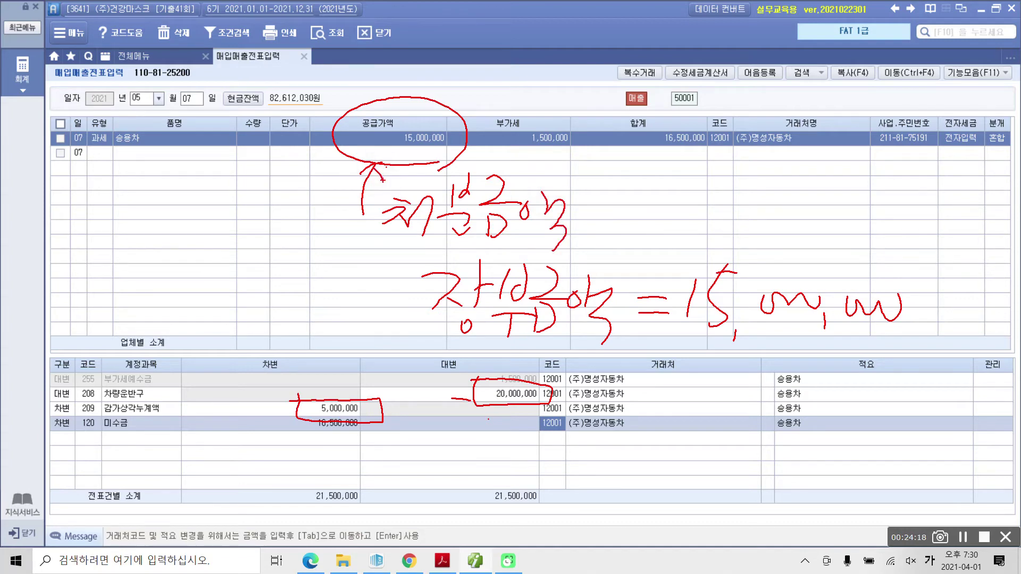
{"action": "mouse_move", "coordinate": [440, 166]}
{"action": "left_mouse_down"}
{"action": "mouse_move", "coordinate": [367, 102]}
{"action": "mouse_move", "coordinate": [434, 179]}
{"action": "left_mouse_up"}
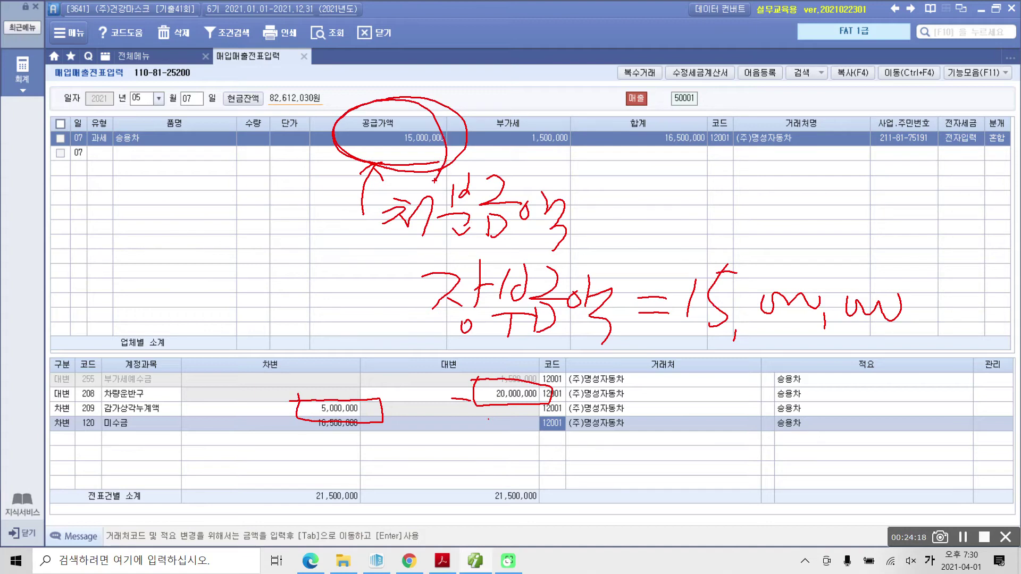
{"action": "left_click_drag", "start_coordinate": [397, 243], "coordinate": [538, 237]}
{"action": "left_click_drag", "start_coordinate": [432, 342], "coordinate": [619, 349]}
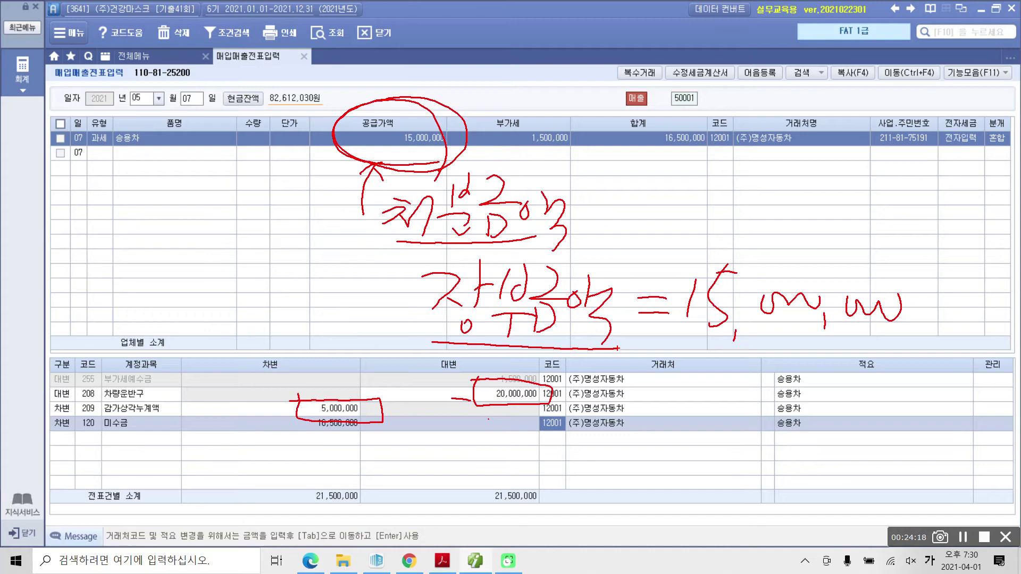
{"action": "mouse_move", "coordinate": [384, 68]}
{"action": "left_mouse_down"}
{"action": "mouse_move", "coordinate": [368, 97]}
{"action": "mouse_move", "coordinate": [424, 91]}
{"action": "mouse_move", "coordinate": [392, 121]}
{"action": "mouse_move", "coordinate": [428, 119]}
{"action": "left_mouse_up"}
{"action": "mouse_move", "coordinate": [444, 88]}
{"action": "left_mouse_down"}
{"action": "mouse_move", "coordinate": [439, 106]}
{"action": "mouse_move", "coordinate": [470, 88]}
{"action": "mouse_move", "coordinate": [481, 94]}
{"action": "mouse_move", "coordinate": [556, 70]}
{"action": "left_mouse_up"}
{"action": "left_click", "coordinate": [497, 100]}
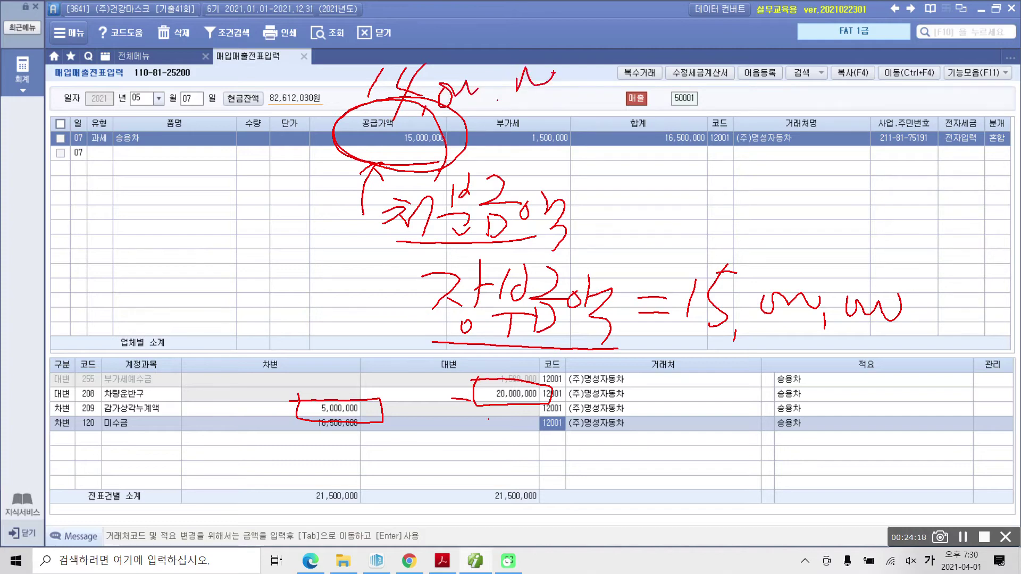
{"action": "mouse_move", "coordinate": [619, 501]}
{"action": "left_mouse_down"}
{"action": "mouse_move", "coordinate": [664, 510]}
{"action": "mouse_move", "coordinate": [663, 522]}
{"action": "left_mouse_up"}
{"action": "mouse_move", "coordinate": [680, 504]}
{"action": "left_mouse_down"}
{"action": "mouse_move", "coordinate": [684, 489]}
{"action": "mouse_move", "coordinate": [729, 499]}
{"action": "left_mouse_up"}
{"action": "mouse_move", "coordinate": [54, 433]}
{"action": "left_mouse_down"}
{"action": "mouse_move", "coordinate": [202, 458]}
{"action": "mouse_move", "coordinate": [49, 430]}
{"action": "left_mouse_up"}
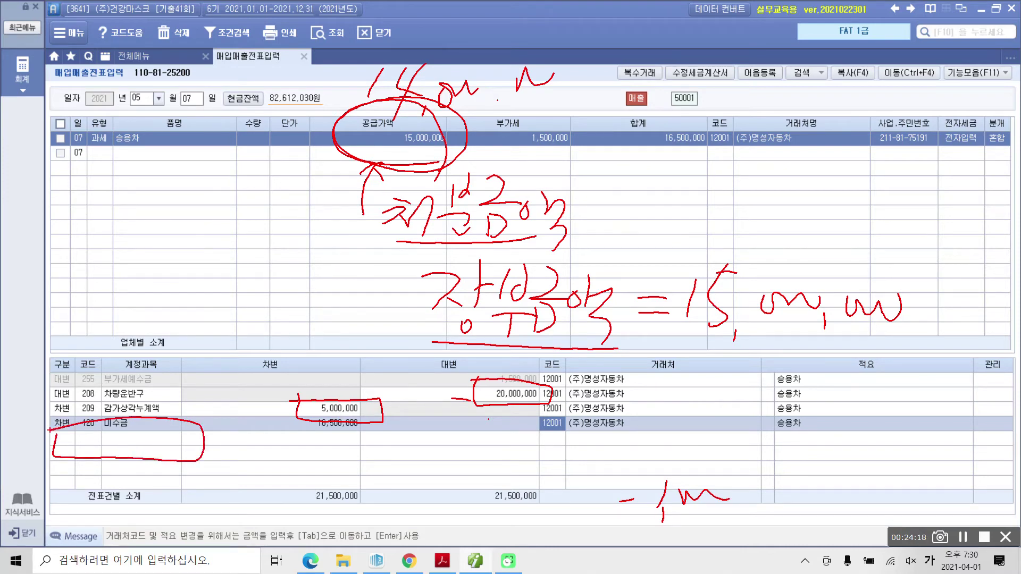
{"action": "left_click_drag", "start_coordinate": [371, 56], "coordinate": [344, 102]}
{"action": "mouse_move", "coordinate": [407, 47]}
{"action": "left_mouse_down"}
{"action": "mouse_move", "coordinate": [384, 88]}
{"action": "mouse_move", "coordinate": [419, 85]}
{"action": "mouse_move", "coordinate": [393, 76]}
{"action": "left_mouse_up"}
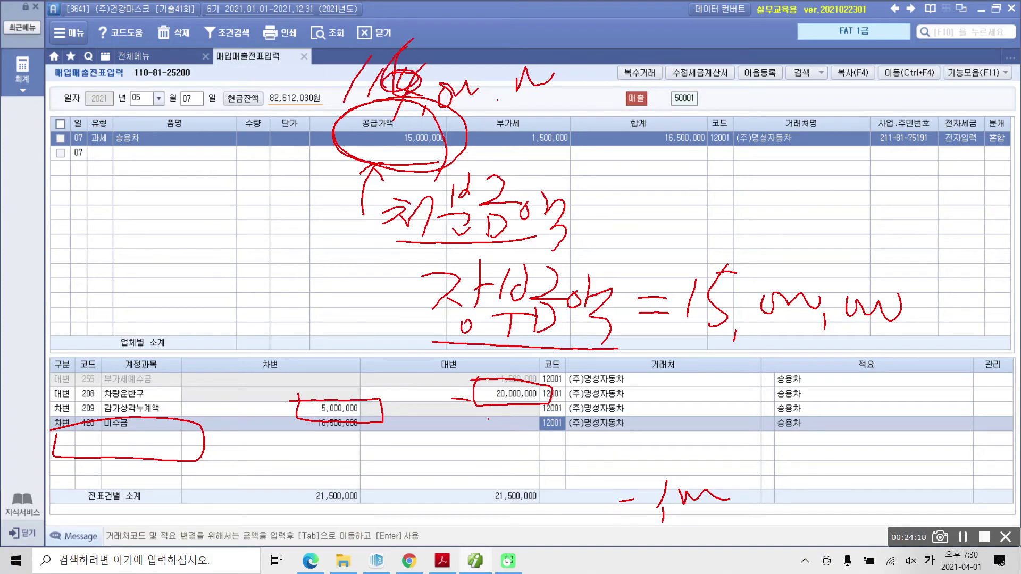
{"action": "left_click_drag", "start_coordinate": [632, 493], "coordinate": [623, 508]}
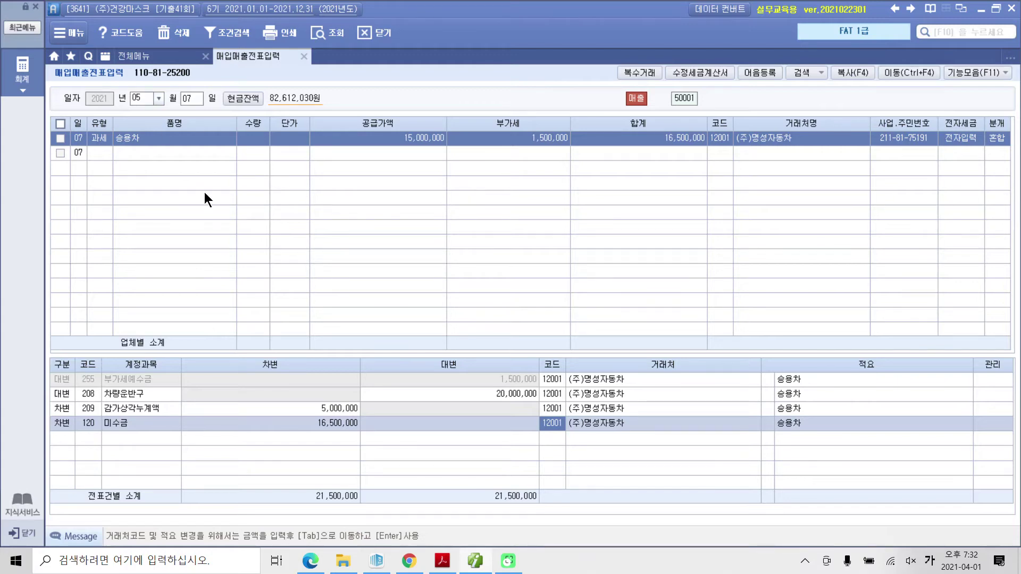
Switch to the Adobe Reader PDF and find the electronic invoice of sales transaction 3 (매출거래).
{"action": "left_click", "coordinate": [435, 566]}
{"action": "scroll", "coordinate": [448, 416], "scroll_direction": "down", "scroll_amount": 3}
{"action": "scroll", "coordinate": [449, 415], "scroll_direction": "down", "scroll_amount": 6}
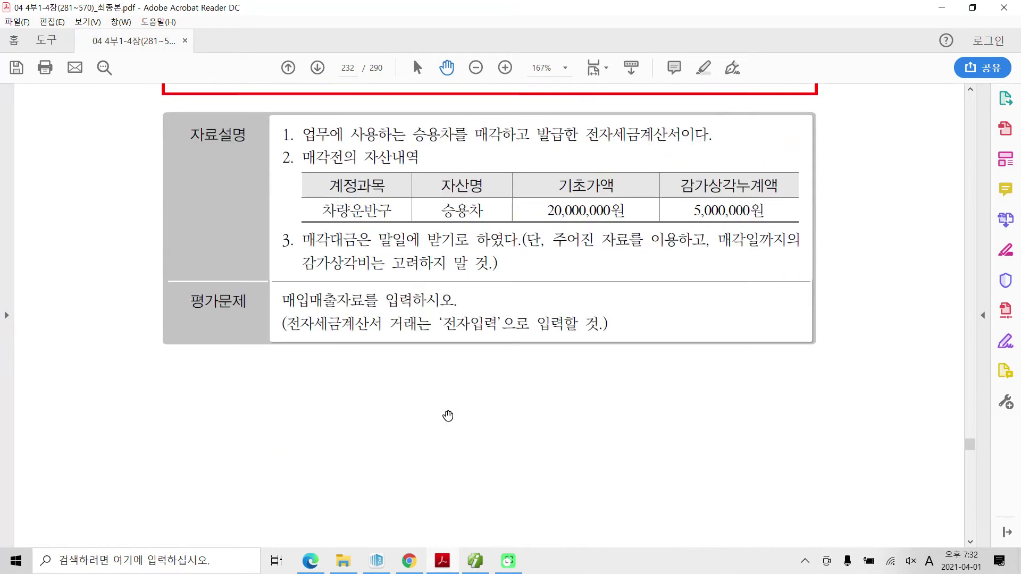
{"action": "scroll", "coordinate": [448, 413], "scroll_direction": "down", "scroll_amount": 5}
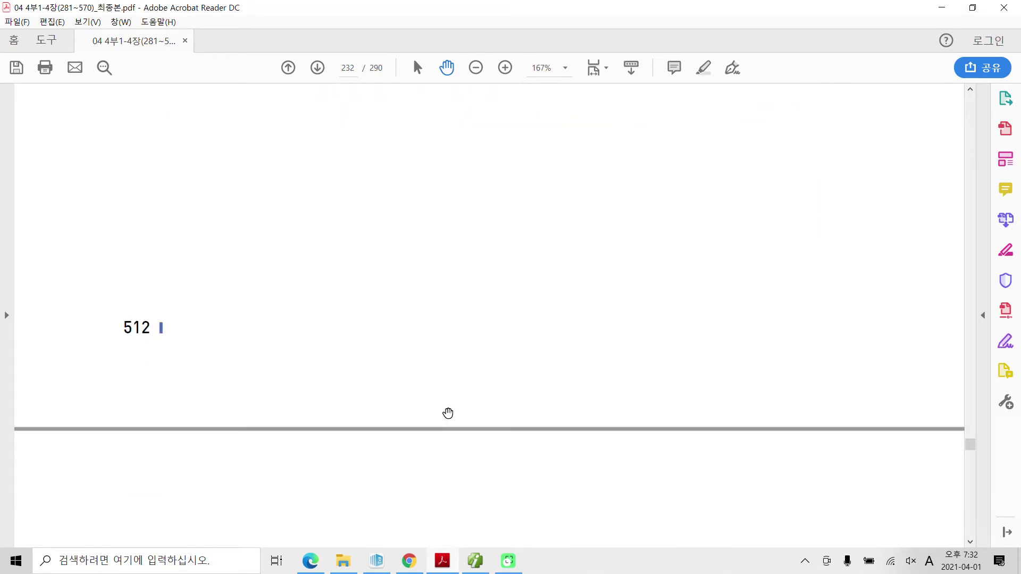
{"action": "scroll", "coordinate": [448, 413], "scroll_direction": "up", "scroll_amount": 5}
{"action": "scroll", "coordinate": [448, 413], "scroll_direction": "down", "scroll_amount": 10}
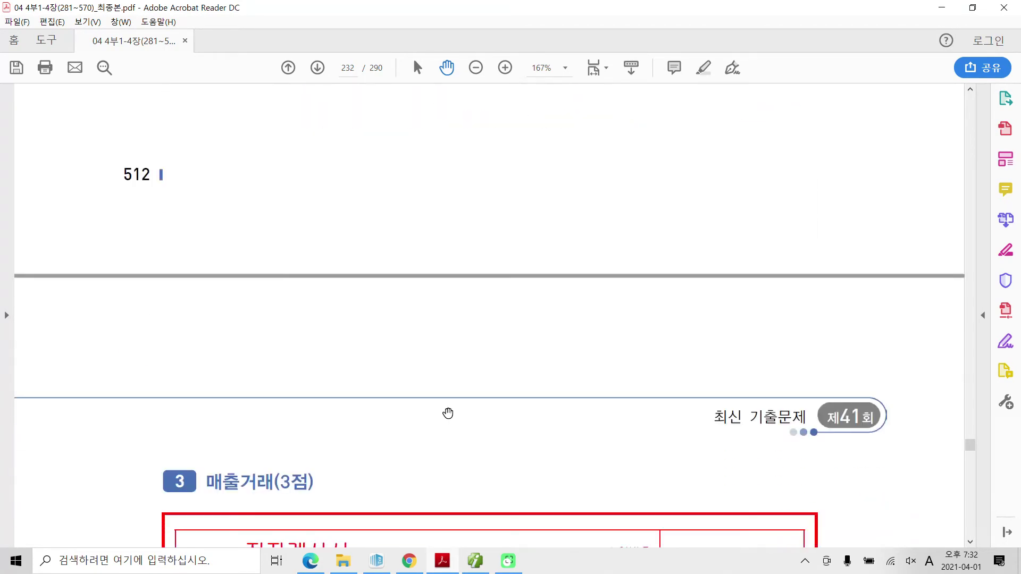
{"action": "scroll", "coordinate": [448, 413], "scroll_direction": "down", "scroll_amount": 2}
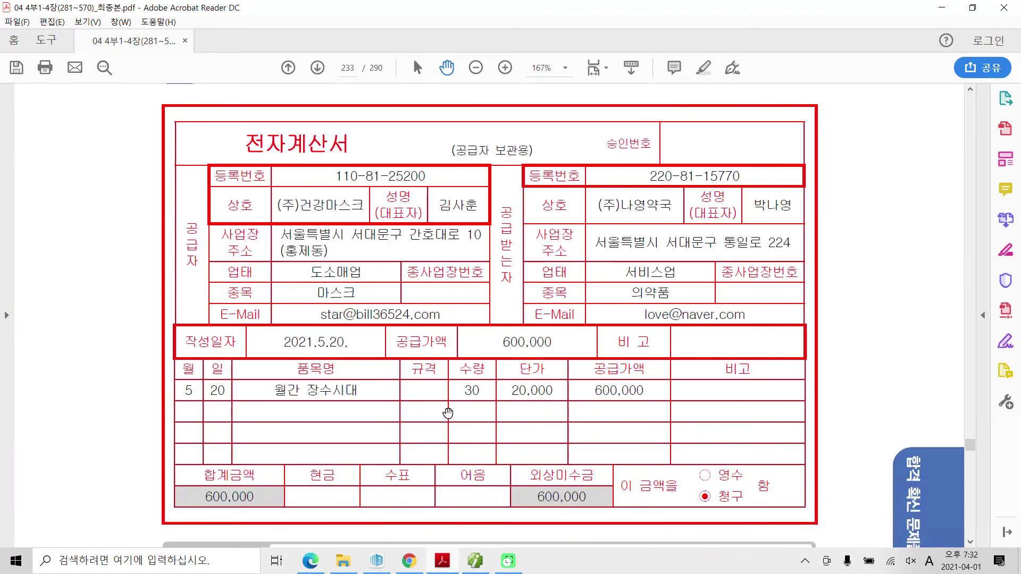
{"action": "scroll", "coordinate": [449, 413], "scroll_direction": "up", "scroll_amount": 1}
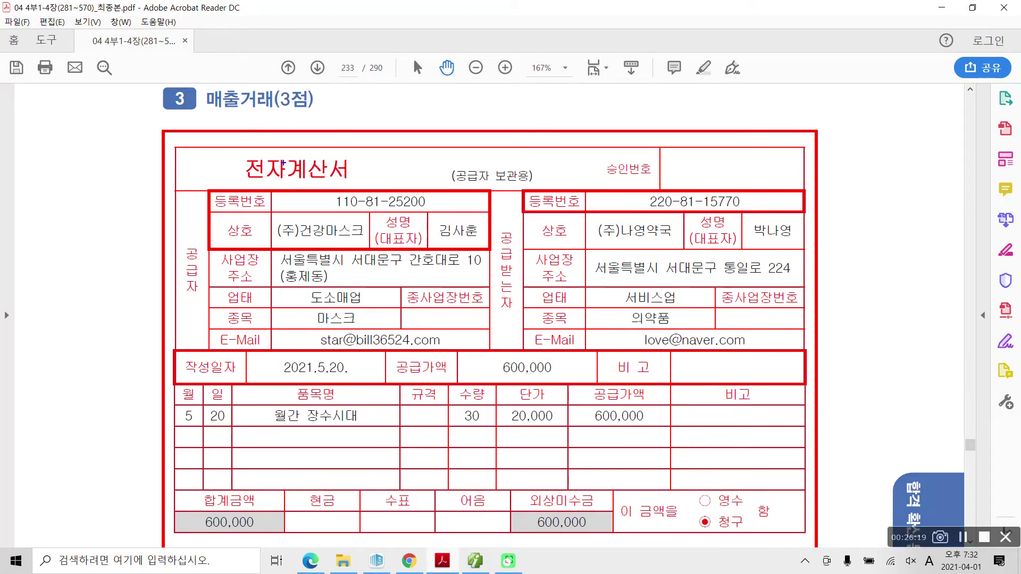
{"action": "mouse_move", "coordinate": [348, 191]}
{"action": "left_mouse_down"}
{"action": "mouse_move", "coordinate": [281, 171]}
{"action": "mouse_move", "coordinate": [338, 207]}
{"action": "left_mouse_up"}
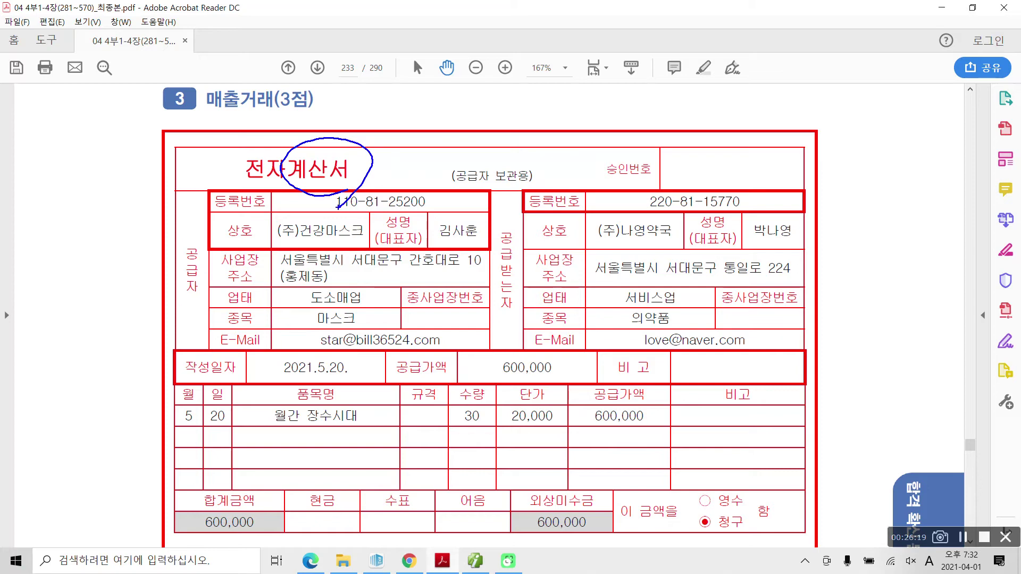
{"action": "left_click_drag", "start_coordinate": [382, 105], "coordinate": [391, 149]}
{"action": "mouse_move", "coordinate": [397, 114]}
{"action": "left_mouse_down"}
{"action": "mouse_move", "coordinate": [408, 123]}
{"action": "mouse_move", "coordinate": [400, 145]}
{"action": "left_mouse_up"}
{"action": "left_click_drag", "start_coordinate": [422, 142], "coordinate": [435, 133]}
{"action": "mouse_move", "coordinate": [417, 124]}
{"action": "left_mouse_down"}
{"action": "mouse_move", "coordinate": [435, 113]}
{"action": "mouse_move", "coordinate": [461, 160]}
{"action": "left_mouse_up"}
{"action": "mouse_move", "coordinate": [480, 109]}
{"action": "left_mouse_down"}
{"action": "mouse_move", "coordinate": [471, 144]}
{"action": "mouse_move", "coordinate": [504, 113]}
{"action": "mouse_move", "coordinate": [511, 151]}
{"action": "left_mouse_up"}
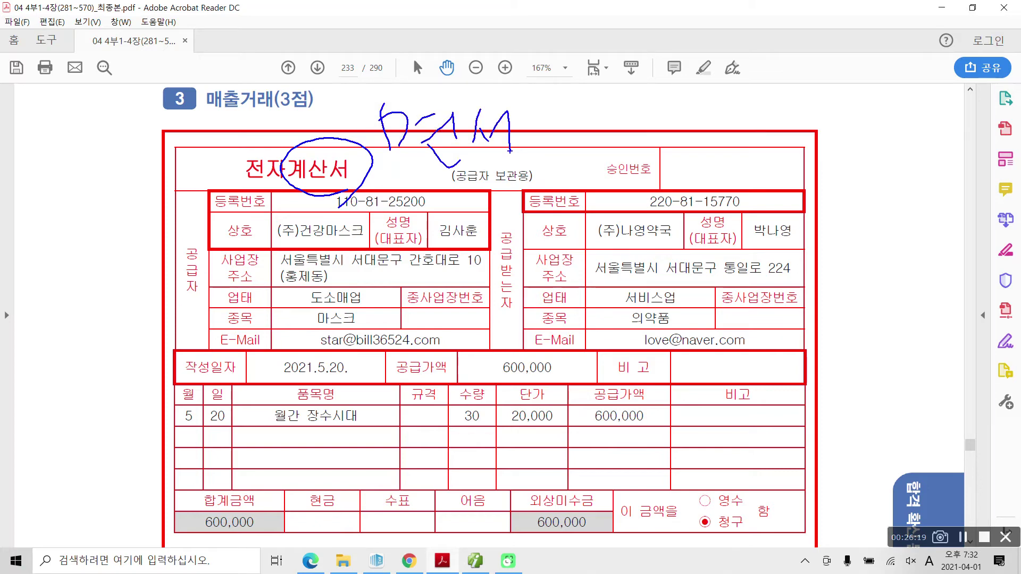
{"action": "left_click_drag", "start_coordinate": [525, 92], "coordinate": [534, 182]}
{"action": "mouse_move", "coordinate": [65, 146]}
{"action": "left_mouse_down"}
{"action": "mouse_move", "coordinate": [58, 229]}
{"action": "mouse_move", "coordinate": [99, 180]}
{"action": "mouse_move", "coordinate": [98, 207]}
{"action": "left_mouse_up"}
{"action": "mouse_move", "coordinate": [86, 260]}
{"action": "left_mouse_down"}
{"action": "mouse_move", "coordinate": [98, 112]}
{"action": "mouse_move", "coordinate": [106, 240]}
{"action": "left_mouse_up"}
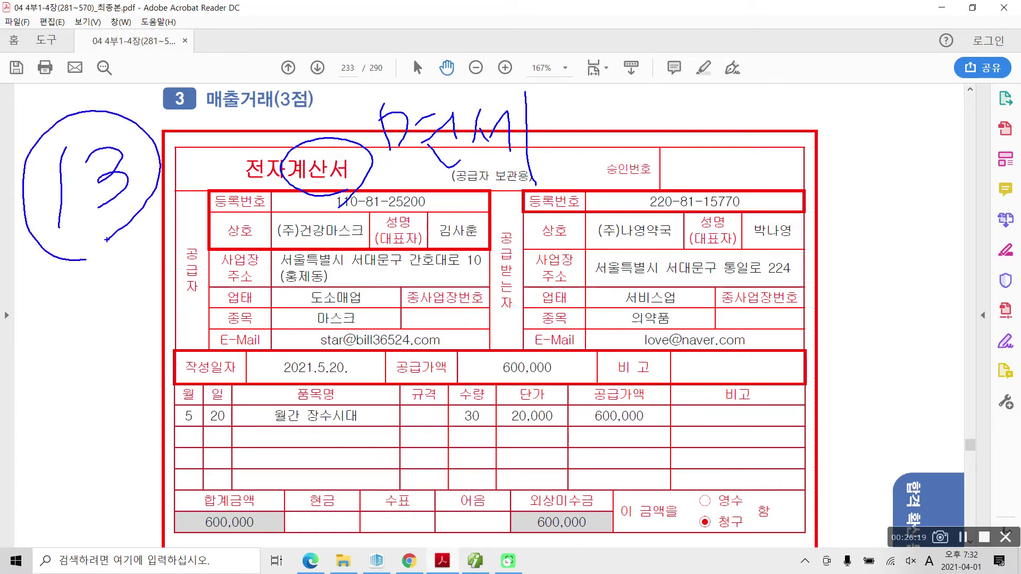
{"action": "key", "text": "Escape"}
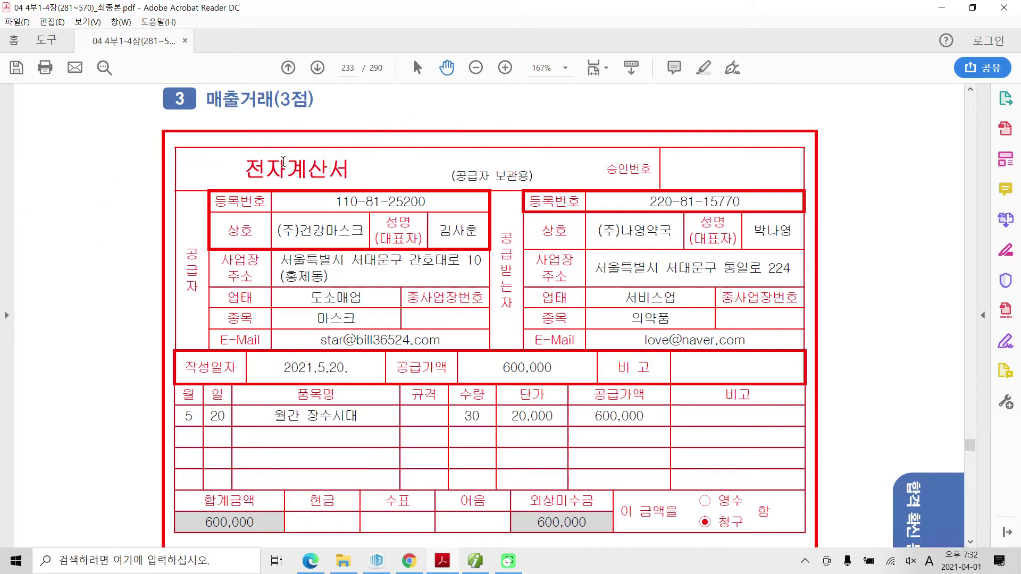
Highlight the words 면세 상품 in the 자료설명 text below the invoice.
{"action": "scroll", "coordinate": [318, 171], "scroll_direction": "down", "scroll_amount": 5}
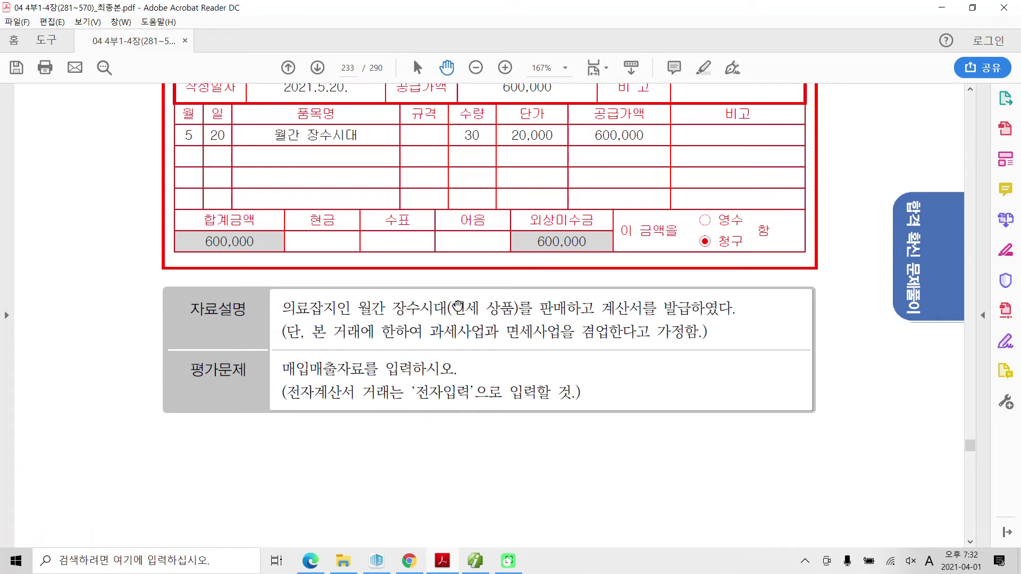
{"action": "right_click", "coordinate": [504, 306]}
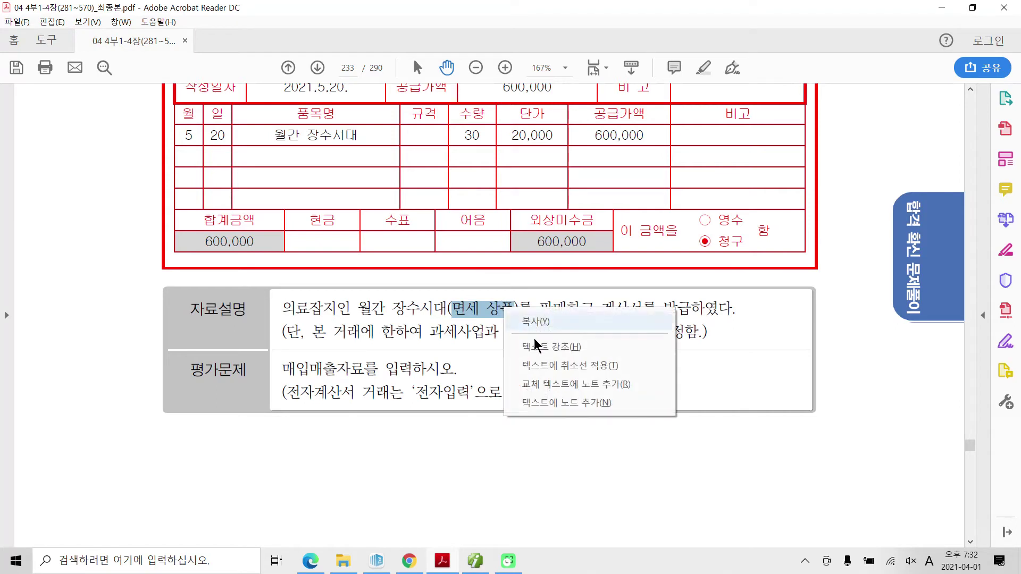
{"action": "left_click", "coordinate": [541, 346]}
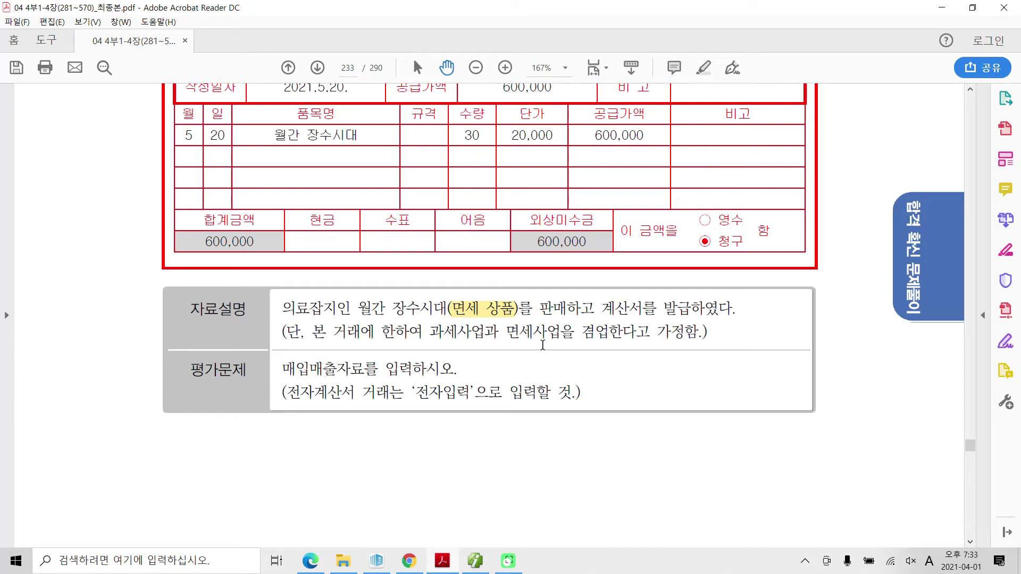
{"action": "scroll", "coordinate": [473, 287], "scroll_direction": "up", "scroll_amount": 3}
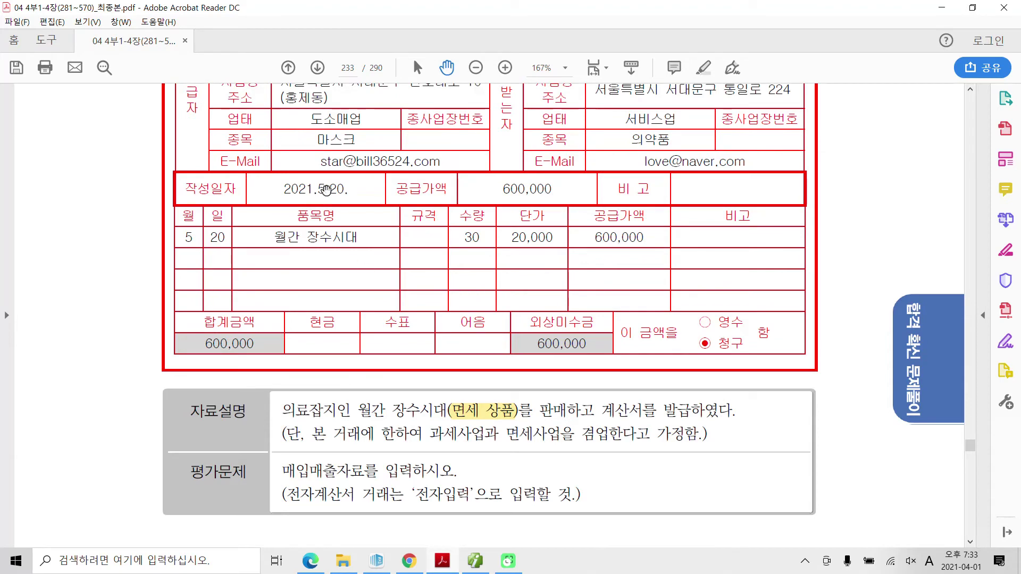
Switch to the accounting program and start a voucher dated May 20 with tax type 13 (면세).
{"action": "left_click", "coordinate": [475, 566]}
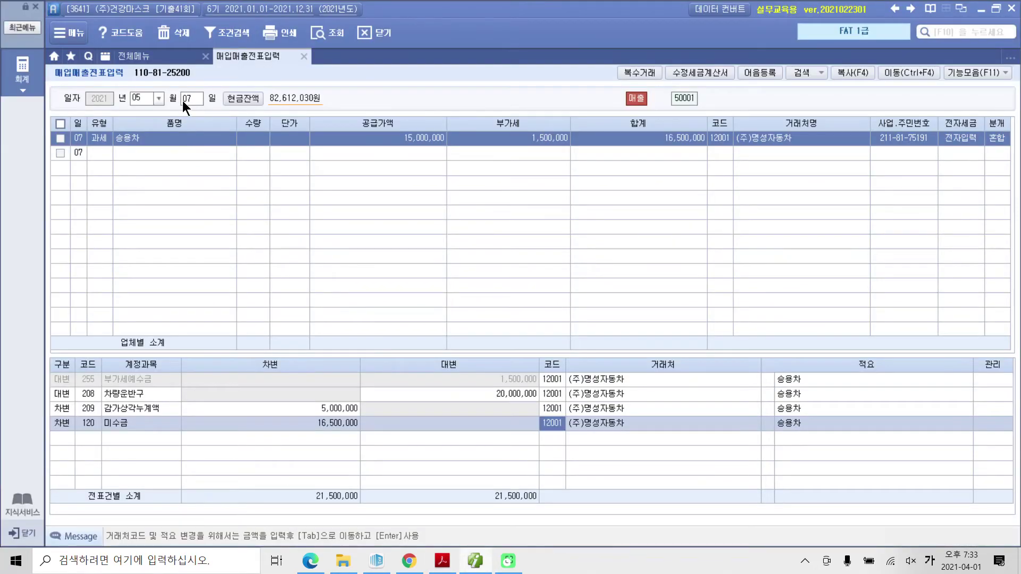
{"action": "left_click", "coordinate": [183, 100]}
{"action": "type", "text": "20"}
{"action": "key", "text": "Return"}
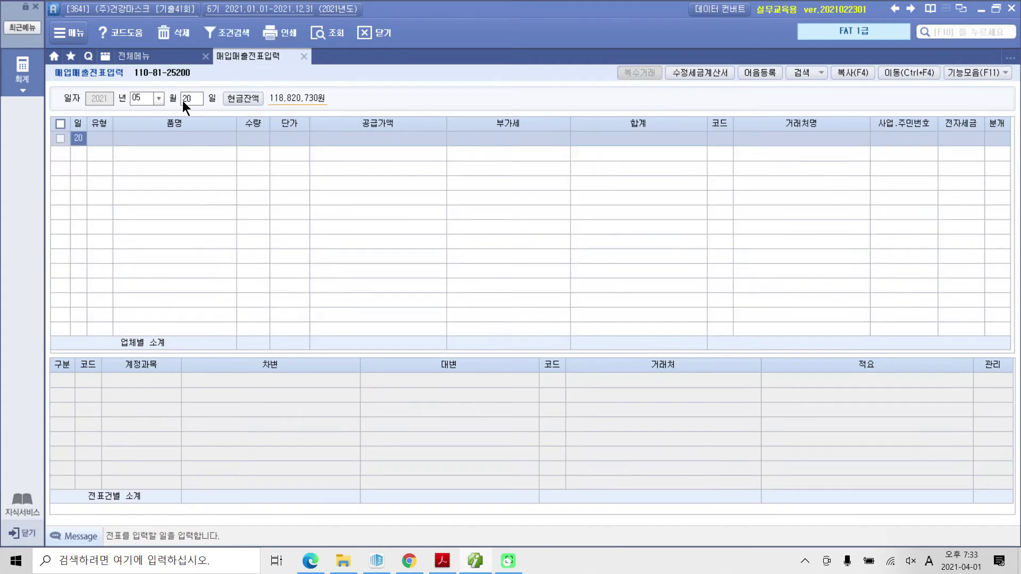
{"action": "key", "text": "Return"}
{"action": "type", "text": "13"}
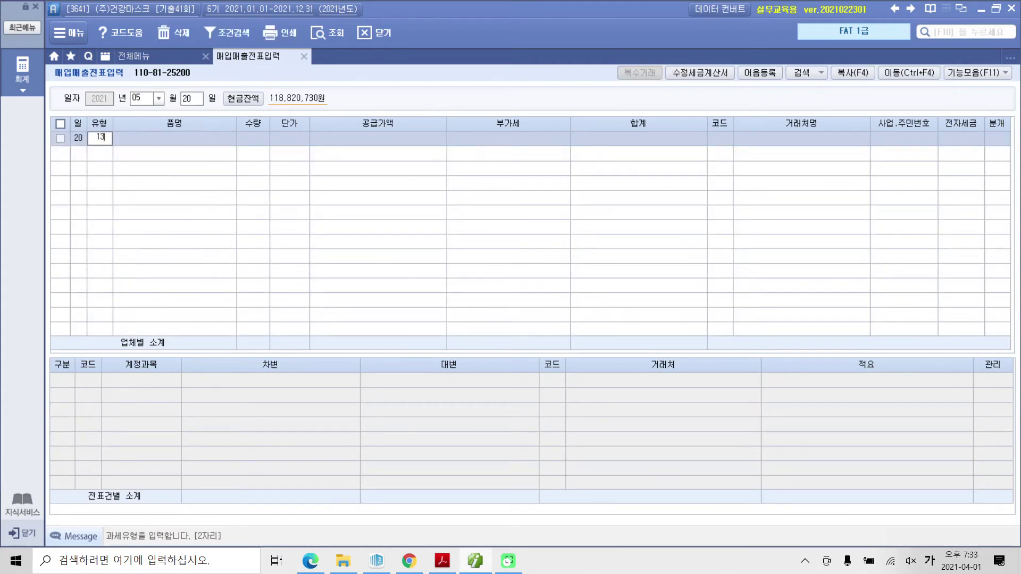
{"action": "key", "text": "Return"}
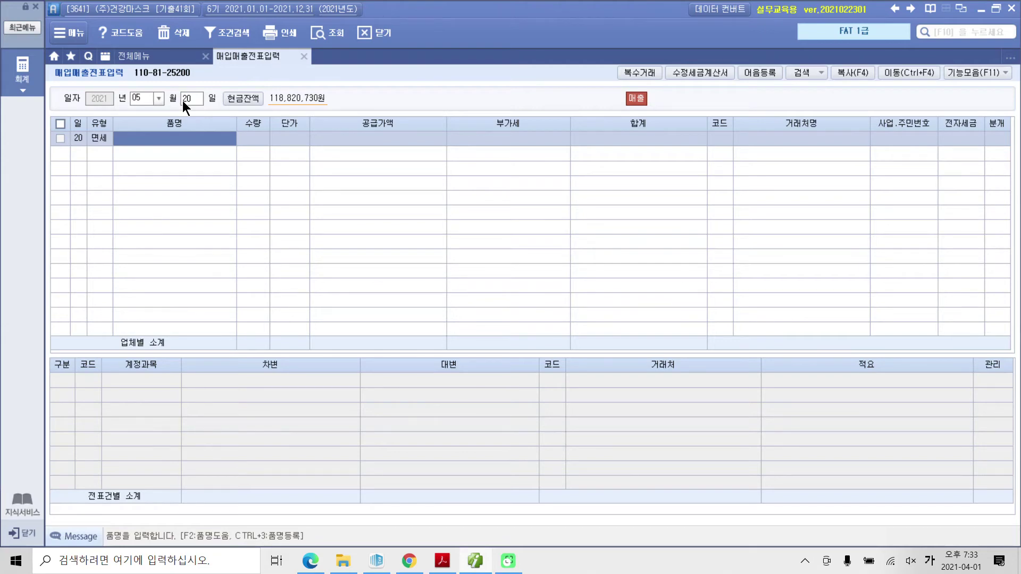
Enter the item 월간 장수시대 with a quantity of 30 and a unit price of 20,000.
{"action": "type", "text": "월간 "}
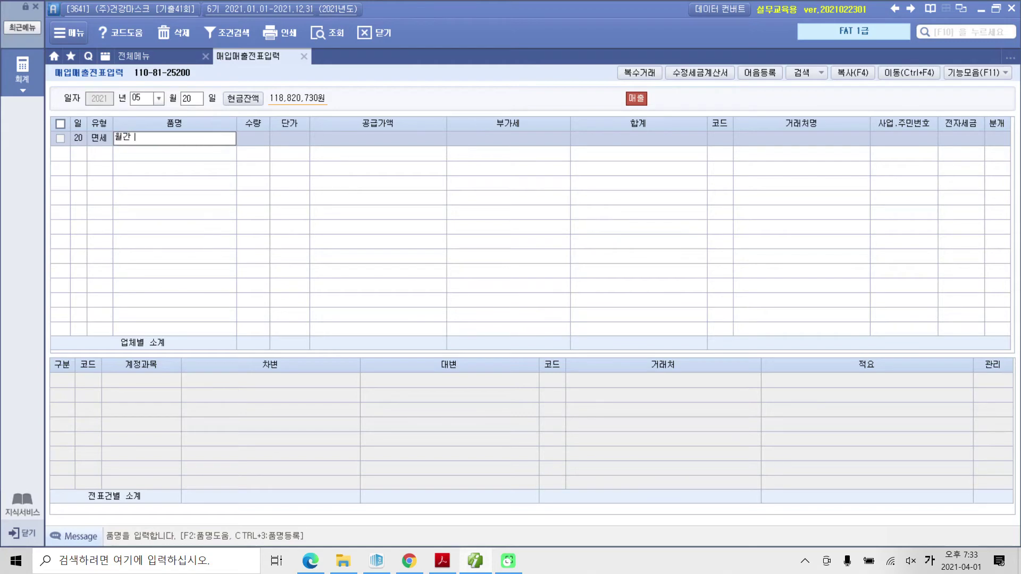
{"action": "type", "text": "잡수시대"}
{"action": "key", "text": "Return"}
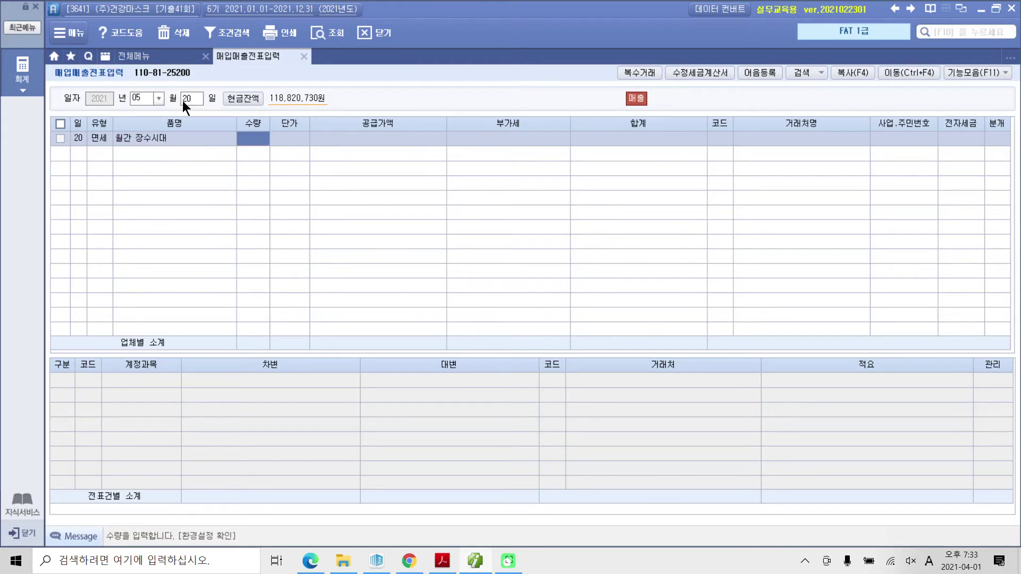
{"action": "type", "text": "30"}
{"action": "key", "text": "Return"}
{"action": "type", "text": "200000"}
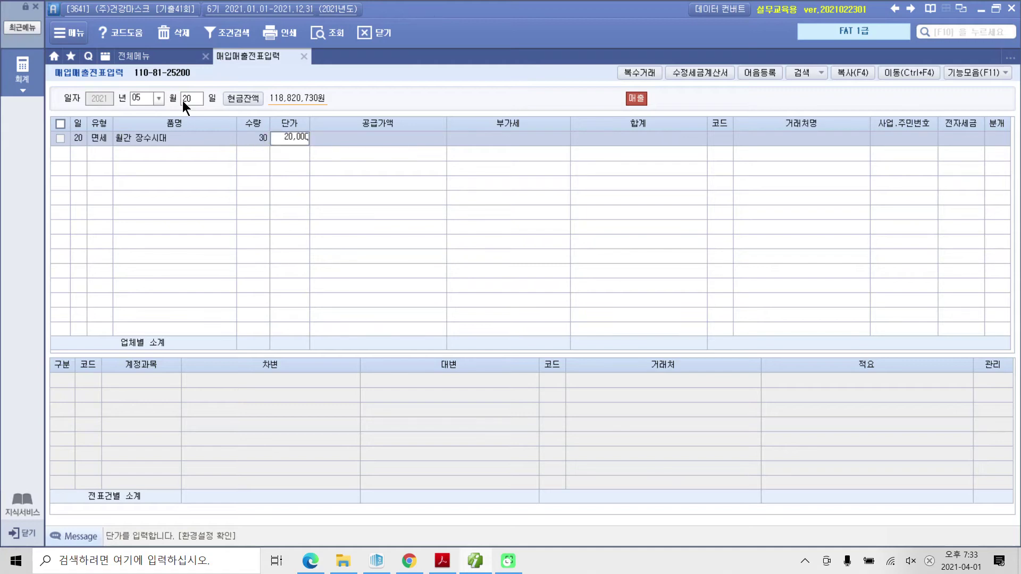
{"action": "key", "text": "Return"}
{"action": "key", "text": "Return"}
Assign the customer (주)나영약국 to the sale and set its electronic invoice to 전자입력 and journal type to 외상.
{"action": "key", "text": "Hangul"}
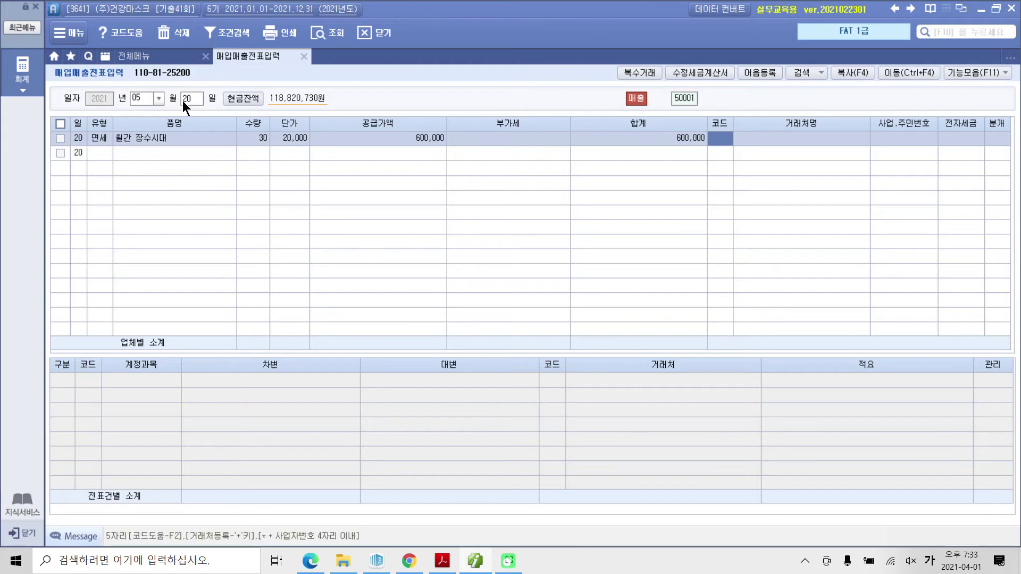
{"action": "type", "text": "나영"}
{"action": "key", "text": "Return"}
{"action": "key", "text": "Return"}
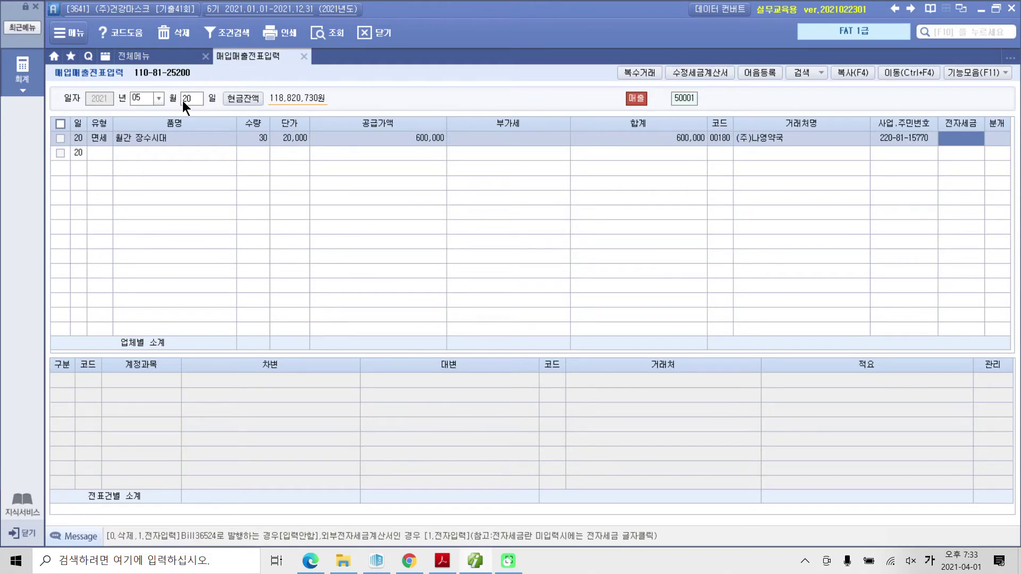
{"action": "type", "text": "1"}
{"action": "key", "text": "Return"}
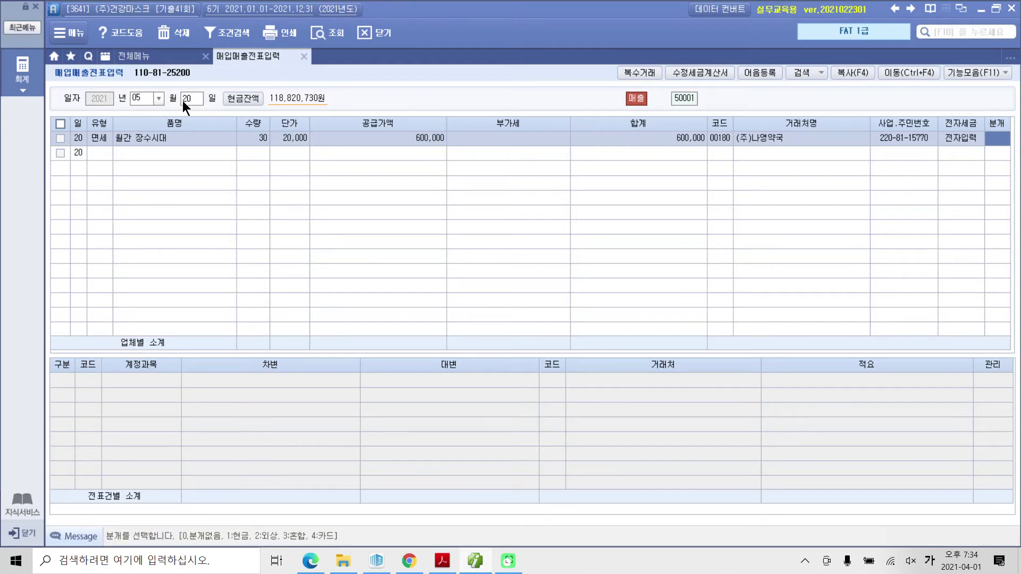
{"action": "type", "text": "2"}
{"action": "key", "text": "Return"}
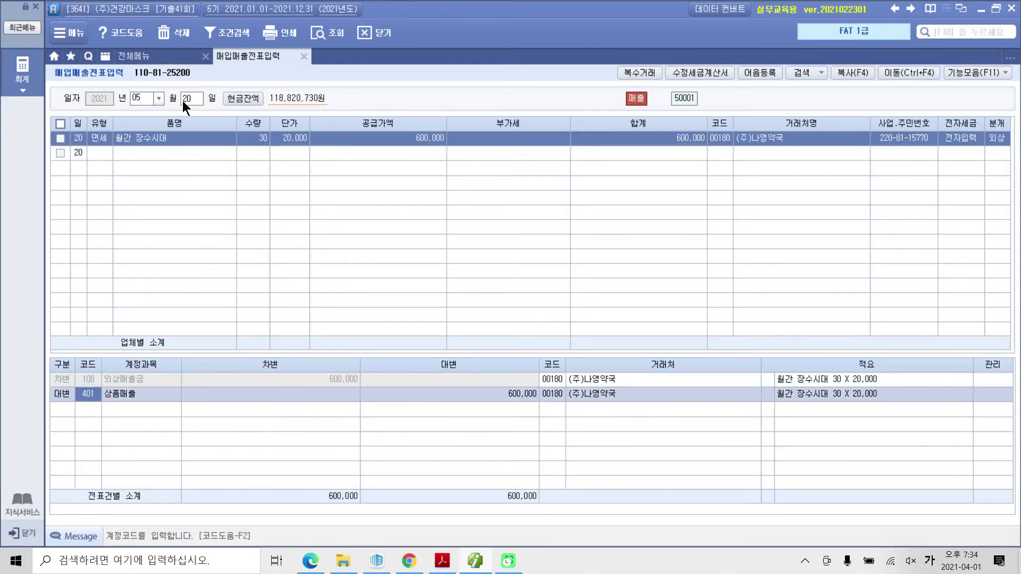
Check the 외상매출금 debit line and the 상품매출 credit line of the May 20 voucher.
{"action": "left_click", "coordinate": [110, 382]}
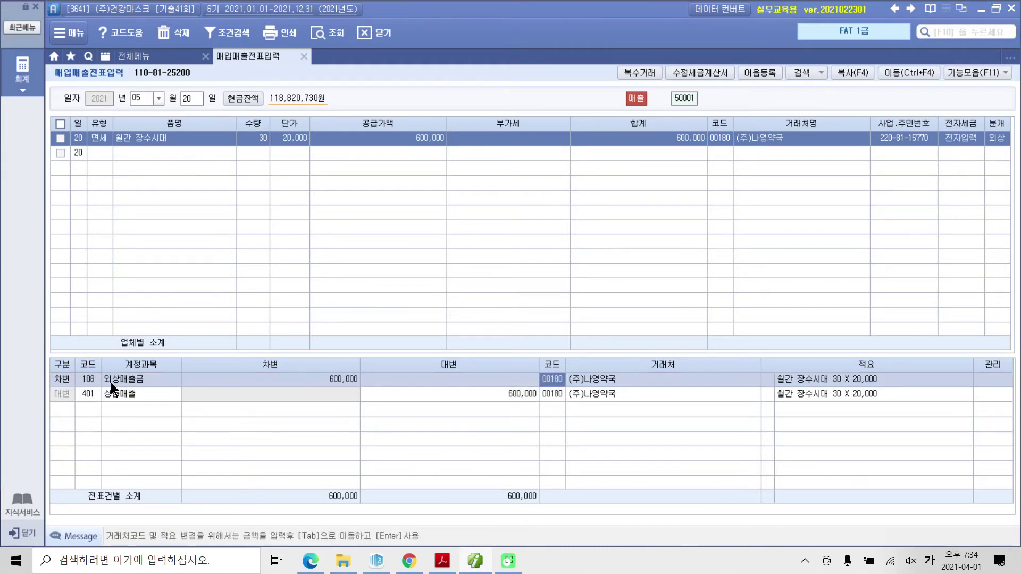
{"action": "left_click", "coordinate": [111, 392]}
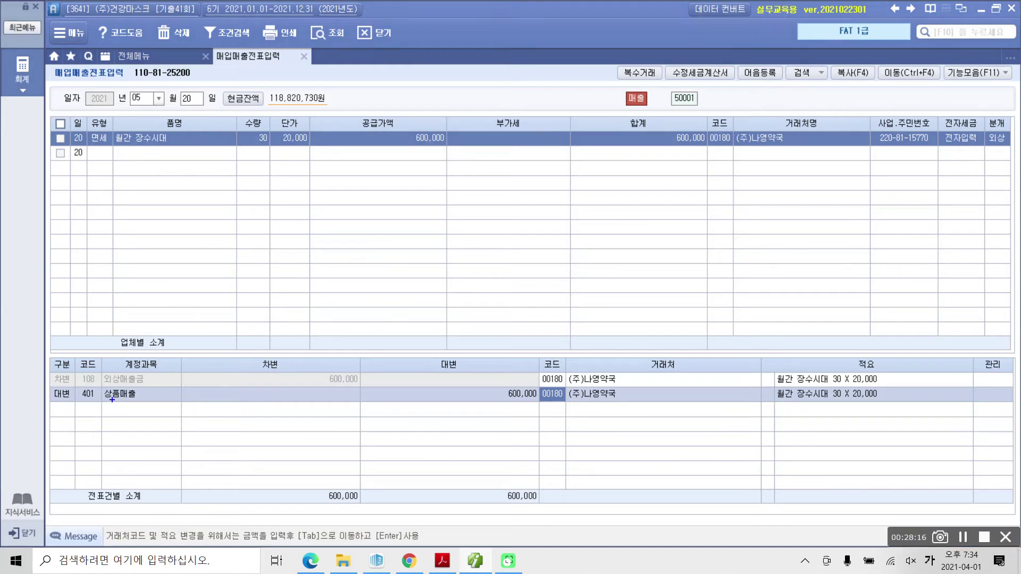
{"action": "mouse_move", "coordinate": [105, 170]}
{"action": "left_mouse_down"}
{"action": "mouse_move", "coordinate": [81, 162]}
{"action": "mouse_move", "coordinate": [117, 158]}
{"action": "mouse_move", "coordinate": [117, 104]}
{"action": "mouse_move", "coordinate": [100, 163]}
{"action": "mouse_move", "coordinate": [125, 235]}
{"action": "left_mouse_up"}
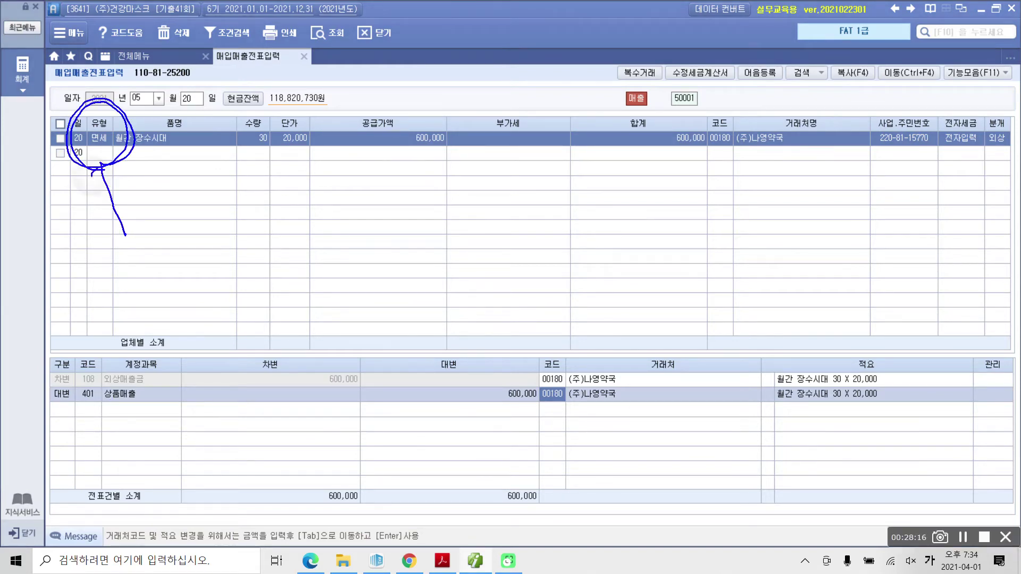
{"action": "left_click_drag", "start_coordinate": [101, 166], "coordinate": [109, 171]}
{"action": "key", "text": "Escape"}
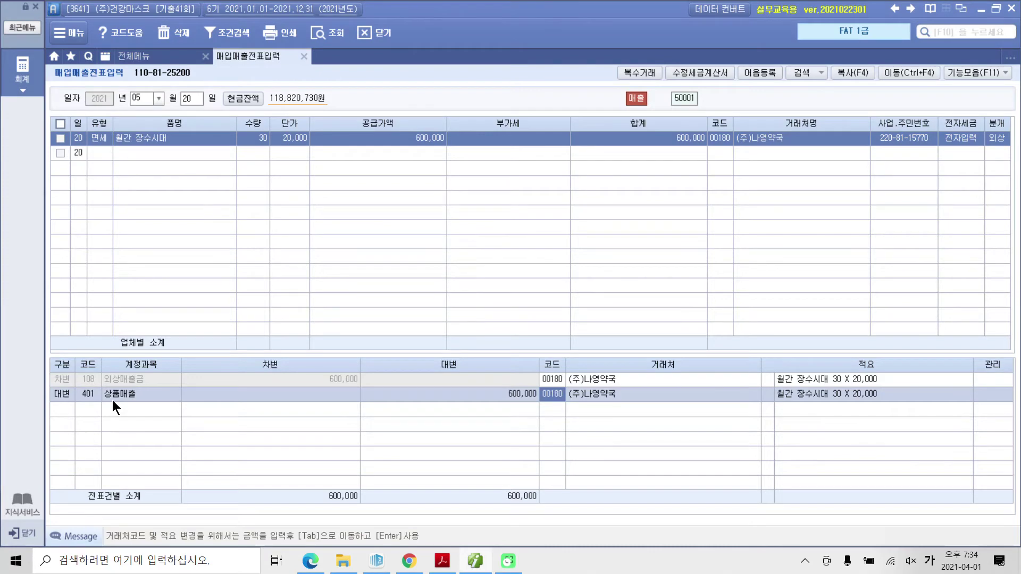
Switch to the Adobe Reader PDF and find the electronic tax invoice of purchase transaction 4 (매입거래).
{"action": "left_click", "coordinate": [442, 561]}
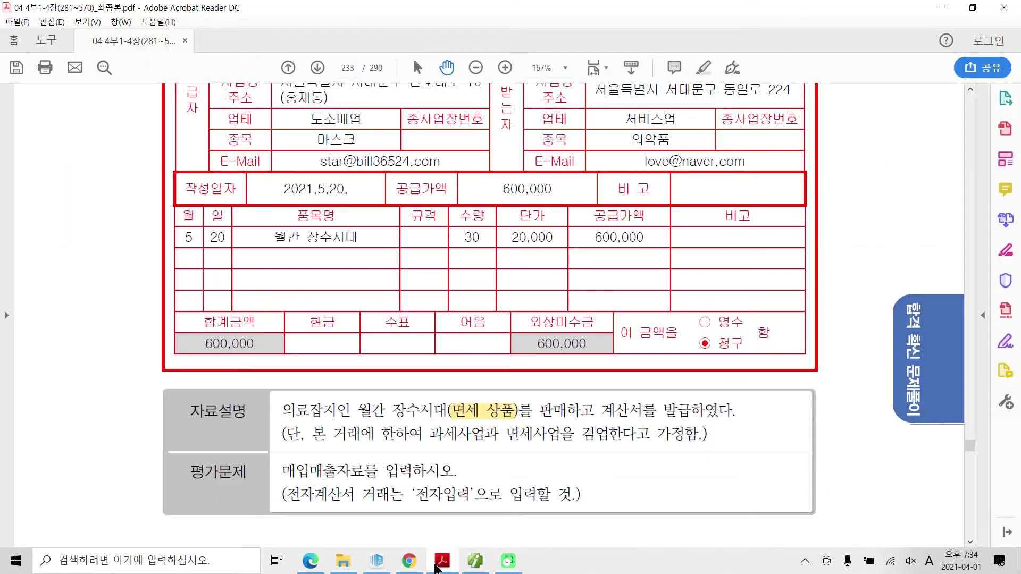
{"action": "scroll", "coordinate": [427, 460], "scroll_direction": "down", "scroll_amount": 5}
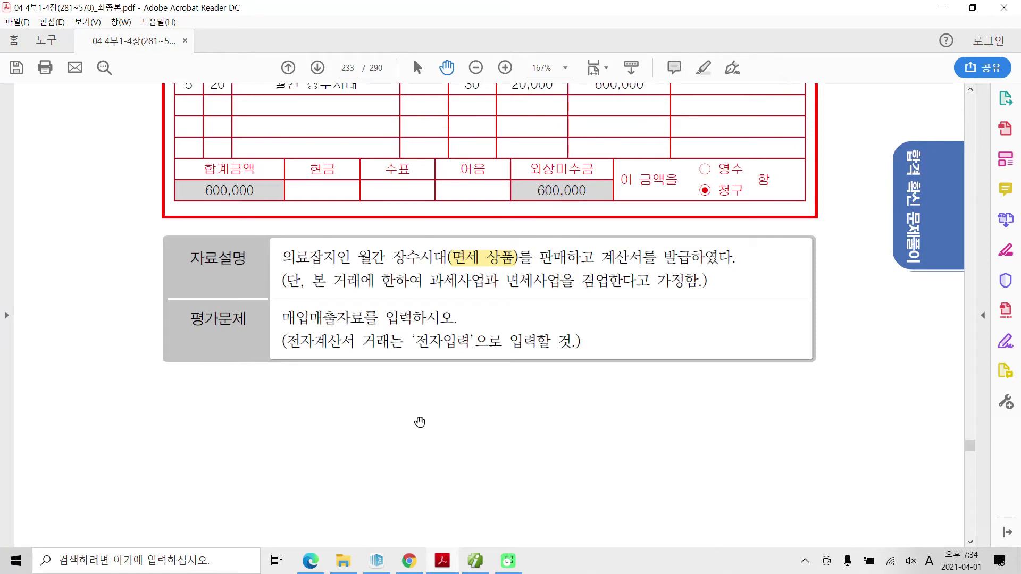
{"action": "scroll", "coordinate": [421, 423], "scroll_direction": "down", "scroll_amount": 2}
{"action": "scroll", "coordinate": [422, 422], "scroll_direction": "down", "scroll_amount": 15}
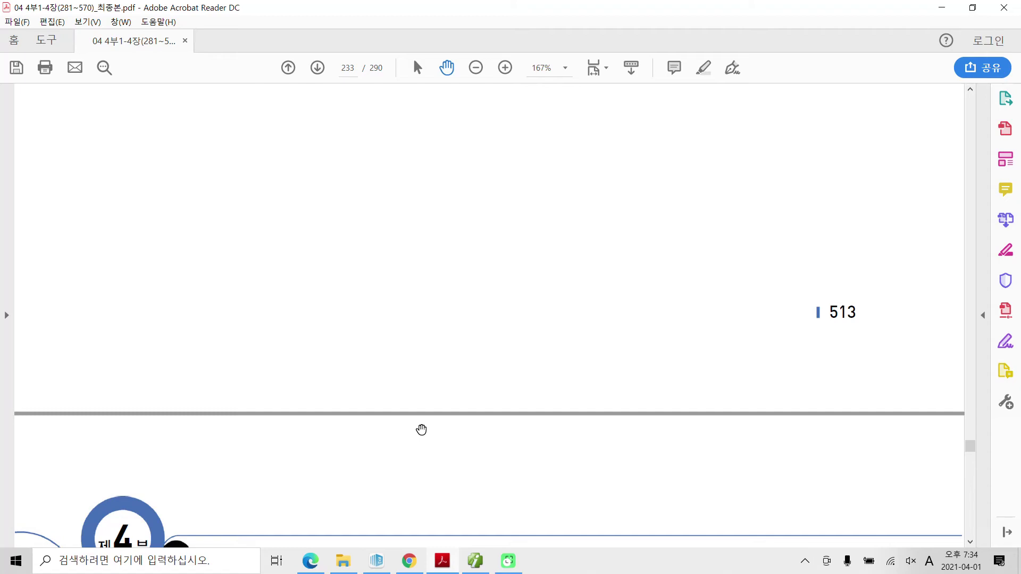
{"action": "scroll", "coordinate": [422, 430], "scroll_direction": "down", "scroll_amount": 16}
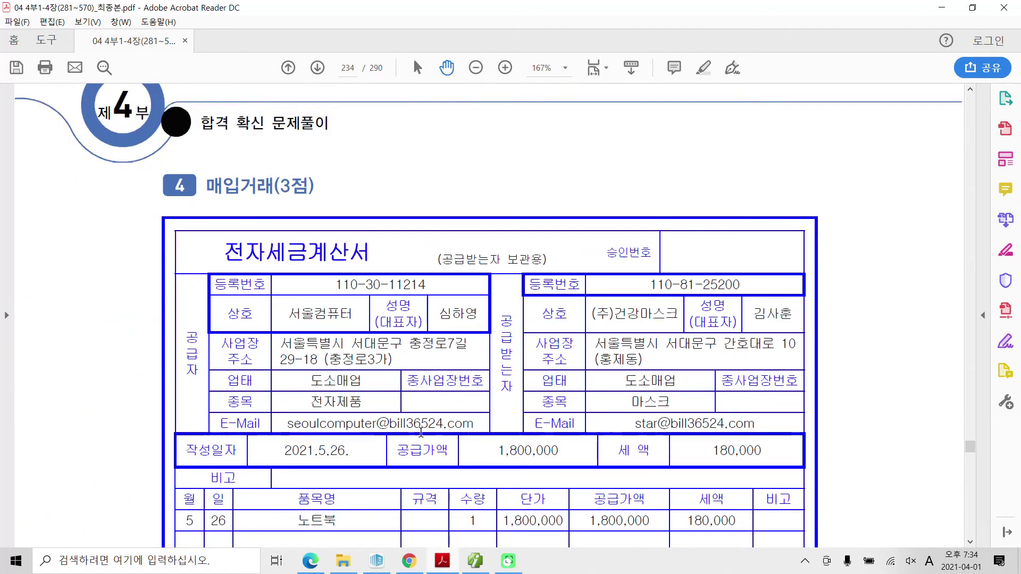
Circle the title and 세액 of the 매입거래 tax invoice, note purchase types 51 or 54 above it, and clear the markings.
{"action": "scroll", "coordinate": [421, 432], "scroll_direction": "down", "scroll_amount": 3}
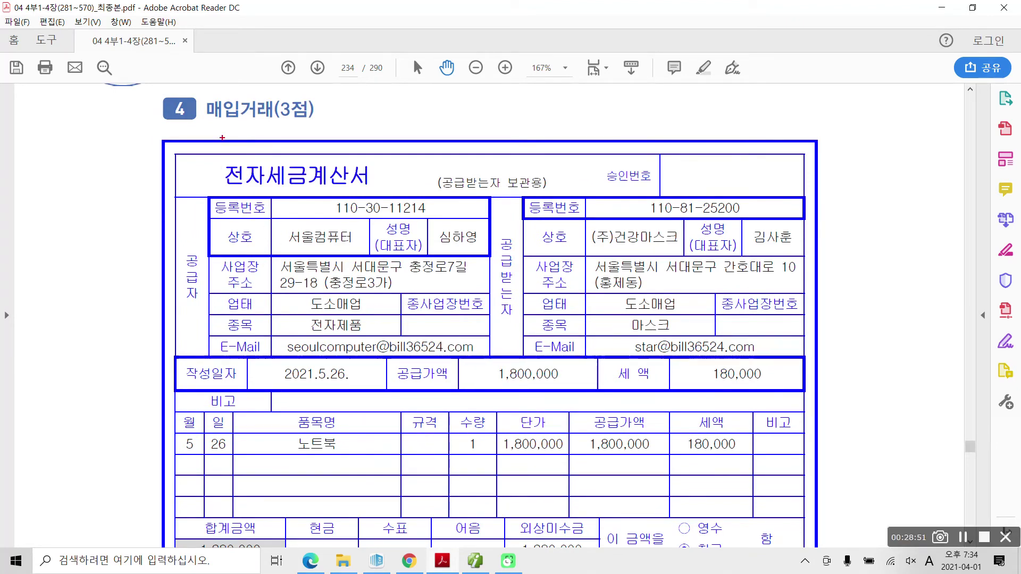
{"action": "mouse_move", "coordinate": [281, 127]}
{"action": "left_mouse_down"}
{"action": "mouse_move", "coordinate": [291, 90]}
{"action": "mouse_move", "coordinate": [172, 112]}
{"action": "left_mouse_up"}
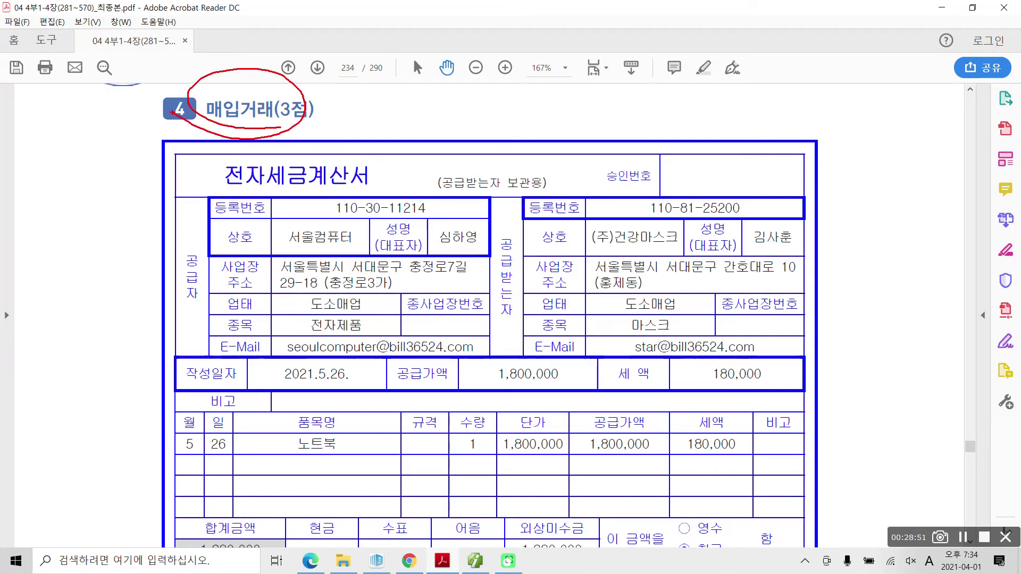
{"action": "mouse_move", "coordinate": [271, 157]}
{"action": "left_mouse_down"}
{"action": "mouse_move", "coordinate": [263, 169]}
{"action": "mouse_move", "coordinate": [346, 196]}
{"action": "mouse_move", "coordinate": [318, 170]}
{"action": "mouse_move", "coordinate": [269, 169]}
{"action": "left_mouse_up"}
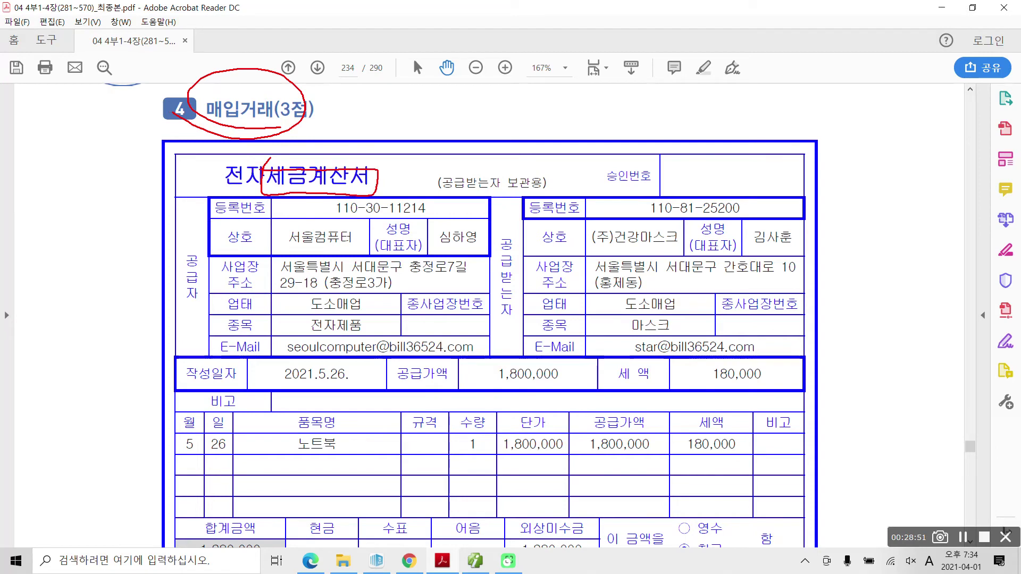
{"action": "mouse_move", "coordinate": [408, 86]}
{"action": "left_mouse_down"}
{"action": "mouse_move", "coordinate": [392, 126]}
{"action": "mouse_move", "coordinate": [431, 103]}
{"action": "mouse_move", "coordinate": [435, 126]}
{"action": "left_mouse_up"}
{"action": "mouse_move", "coordinate": [525, 102]}
{"action": "left_mouse_down"}
{"action": "mouse_move", "coordinate": [516, 120]}
{"action": "mouse_move", "coordinate": [535, 106]}
{"action": "left_mouse_up"}
{"action": "mouse_move", "coordinate": [552, 98]}
{"action": "left_mouse_down"}
{"action": "mouse_move", "coordinate": [548, 109]}
{"action": "mouse_move", "coordinate": [569, 106]}
{"action": "left_mouse_up"}
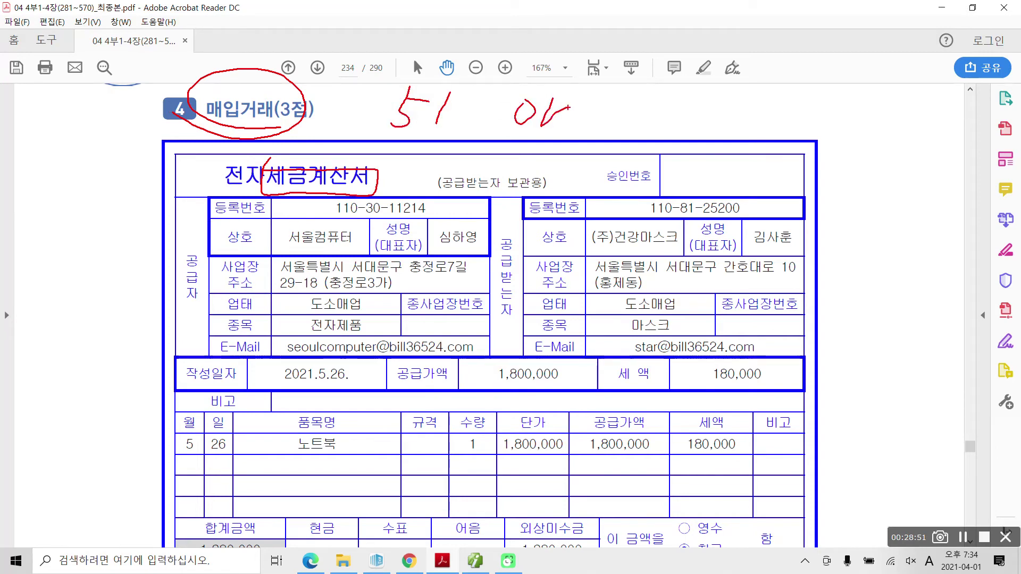
{"action": "mouse_move", "coordinate": [654, 94]}
{"action": "left_mouse_down"}
{"action": "mouse_move", "coordinate": [631, 133]}
{"action": "mouse_move", "coordinate": [655, 96]}
{"action": "left_mouse_up"}
{"action": "mouse_move", "coordinate": [695, 96]}
{"action": "left_mouse_down"}
{"action": "mouse_move", "coordinate": [683, 105]}
{"action": "mouse_move", "coordinate": [708, 127]}
{"action": "mouse_move", "coordinate": [689, 129]}
{"action": "left_mouse_up"}
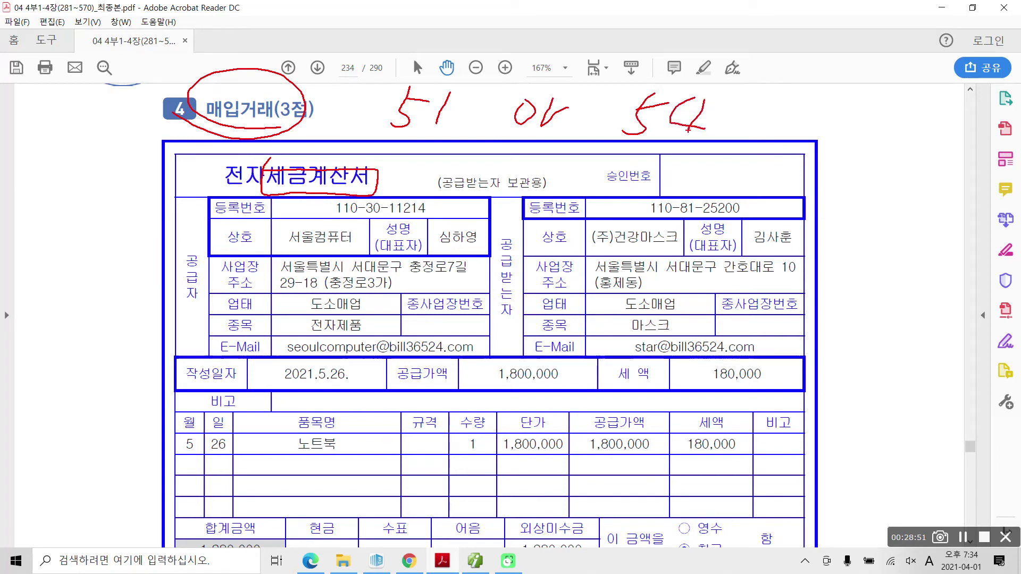
{"action": "mouse_move", "coordinate": [739, 465]}
{"action": "left_mouse_down"}
{"action": "mouse_move", "coordinate": [701, 464]}
{"action": "mouse_move", "coordinate": [745, 467]}
{"action": "left_mouse_up"}
{"action": "mouse_move", "coordinate": [369, 67]}
{"action": "left_mouse_down"}
{"action": "mouse_move", "coordinate": [366, 99]}
{"action": "mouse_move", "coordinate": [450, 156]}
{"action": "mouse_move", "coordinate": [467, 57]}
{"action": "mouse_move", "coordinate": [355, 68]}
{"action": "left_mouse_up"}
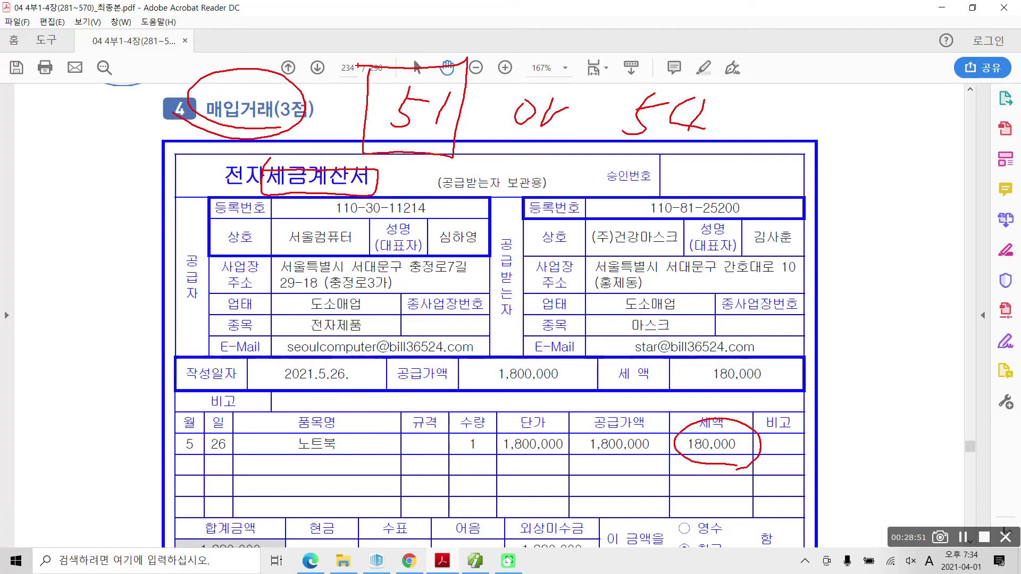
{"action": "left_click_drag", "start_coordinate": [655, 42], "coordinate": [684, 74]}
{"action": "mouse_move", "coordinate": [691, 41]}
{"action": "left_mouse_down"}
{"action": "mouse_move", "coordinate": [653, 75]}
{"action": "mouse_move", "coordinate": [733, 109]}
{"action": "mouse_move", "coordinate": [633, 80]}
{"action": "left_mouse_up"}
{"action": "key", "text": "Escape"}
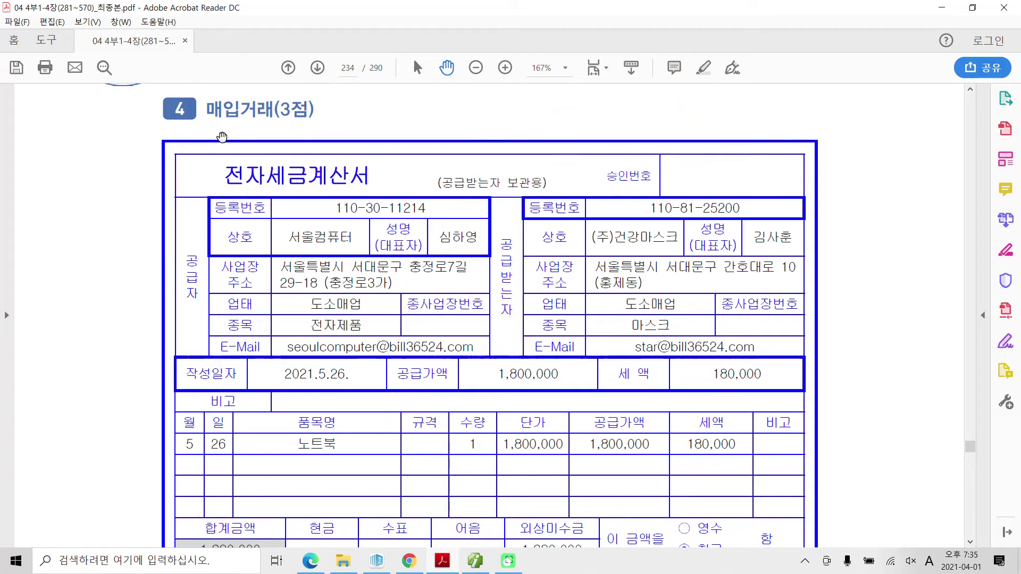
Highlight the 평가문제 instruction 매입매출자료를 입력하시오 below the 매입거래 invoice.
{"action": "scroll", "coordinate": [428, 319], "scroll_direction": "down", "scroll_amount": 5}
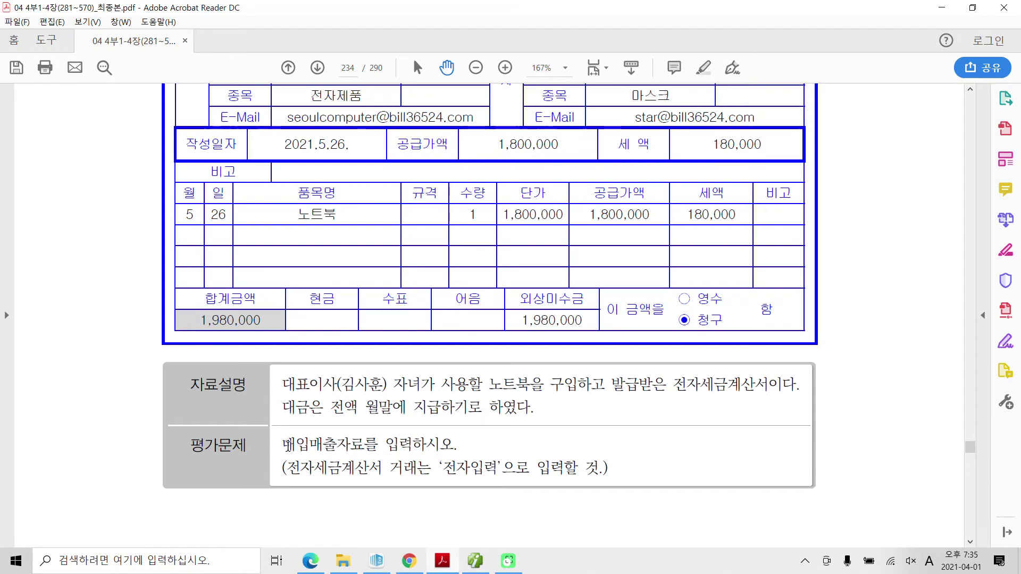
{"action": "left_click_drag", "start_coordinate": [287, 446], "coordinate": [452, 447]}
{"action": "right_click", "coordinate": [432, 446]}
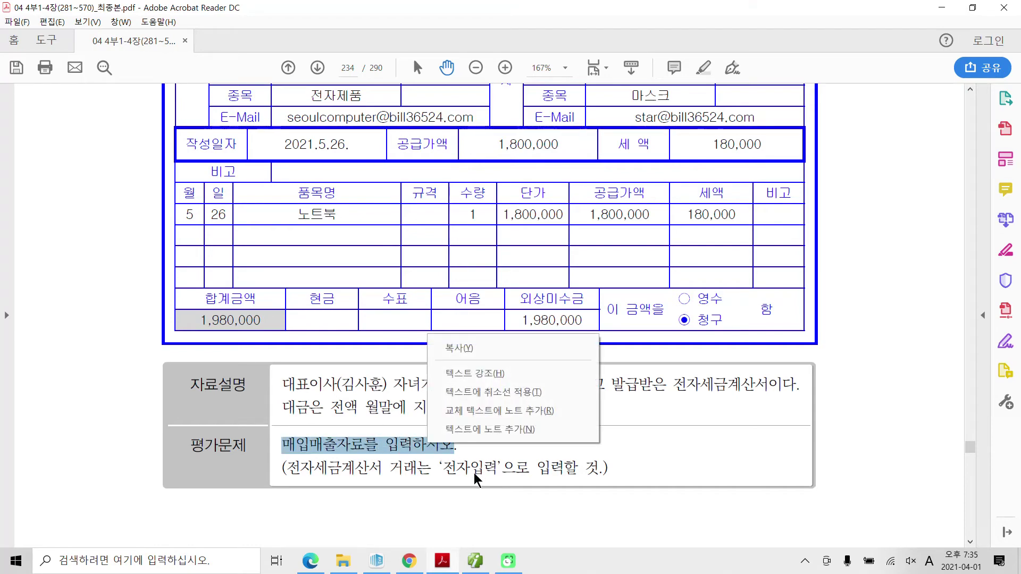
{"action": "left_click", "coordinate": [475, 373]}
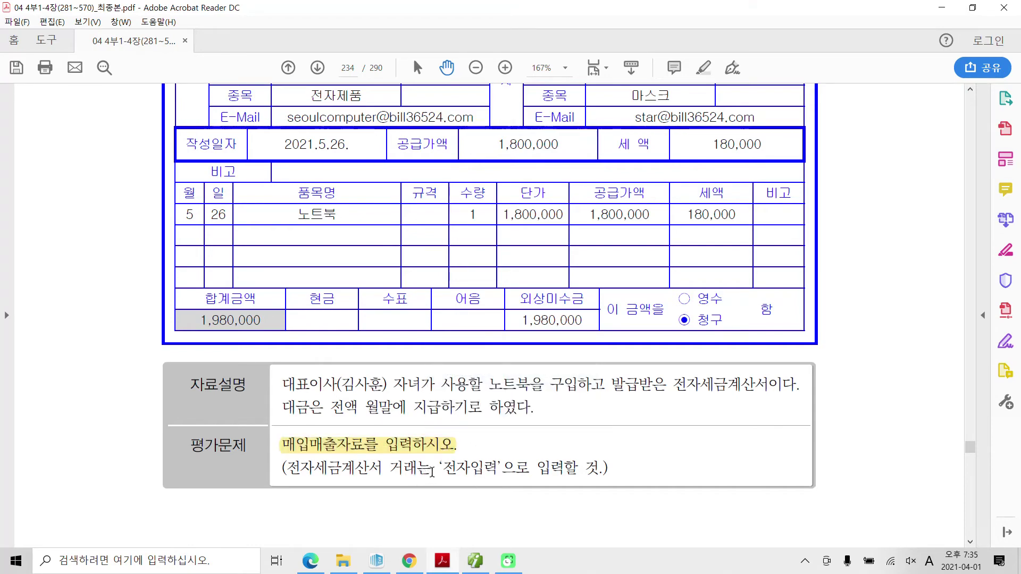
Highlight the representative director's name in the 자료설명 text of the notebook purchase.
{"action": "scroll", "coordinate": [495, 489], "scroll_direction": "up", "scroll_amount": 2}
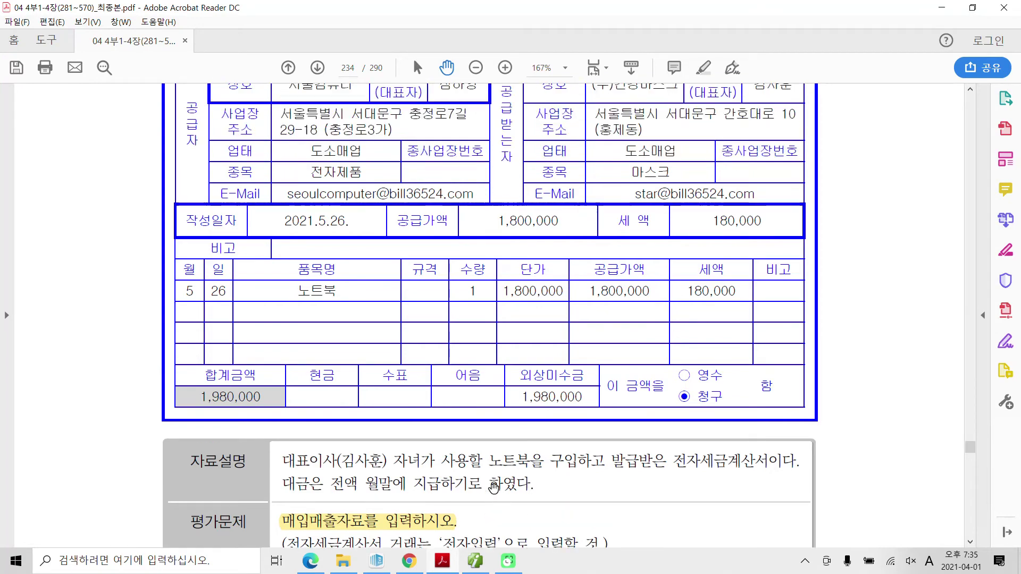
{"action": "scroll", "coordinate": [495, 485], "scroll_direction": "up", "scroll_amount": 1}
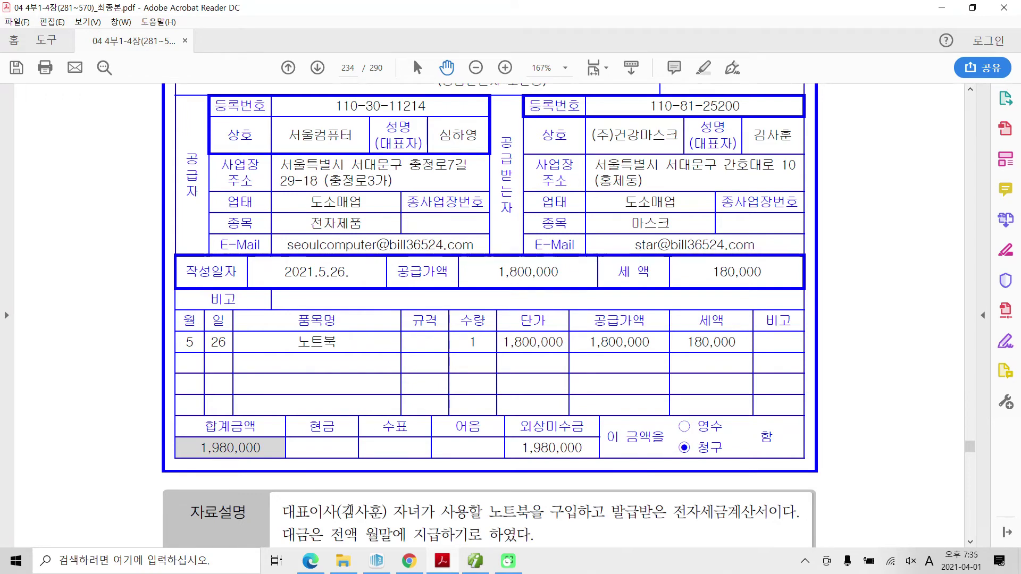
{"action": "double_click", "coordinate": [353, 510]}
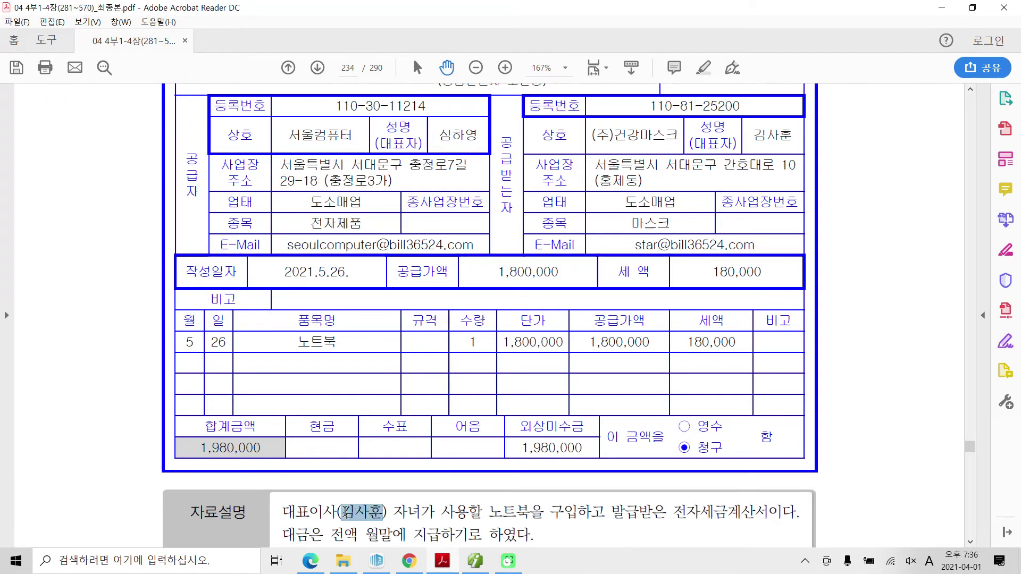
{"action": "right_click", "coordinate": [353, 511]}
{"action": "left_click", "coordinate": [401, 448]}
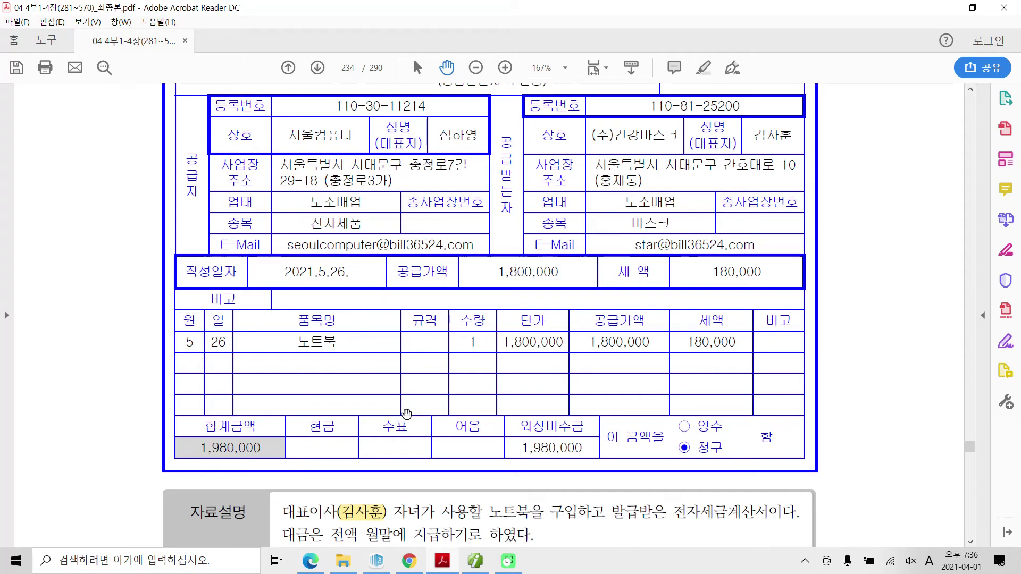
Switch to the accounting program and set the 매입매출전표입력 date to May 26.
{"action": "left_click", "coordinate": [475, 563]}
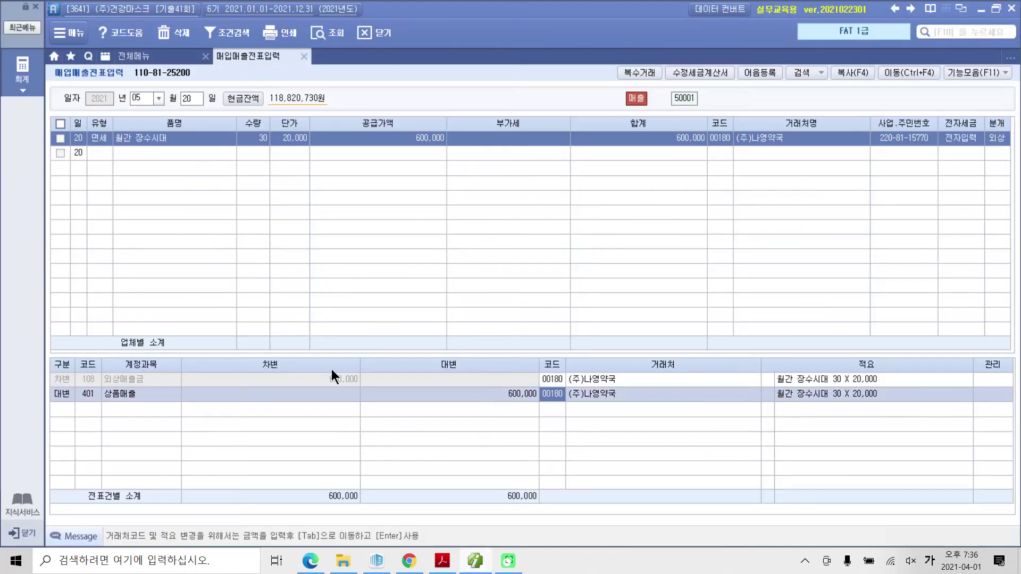
{"action": "left_click", "coordinate": [195, 99]}
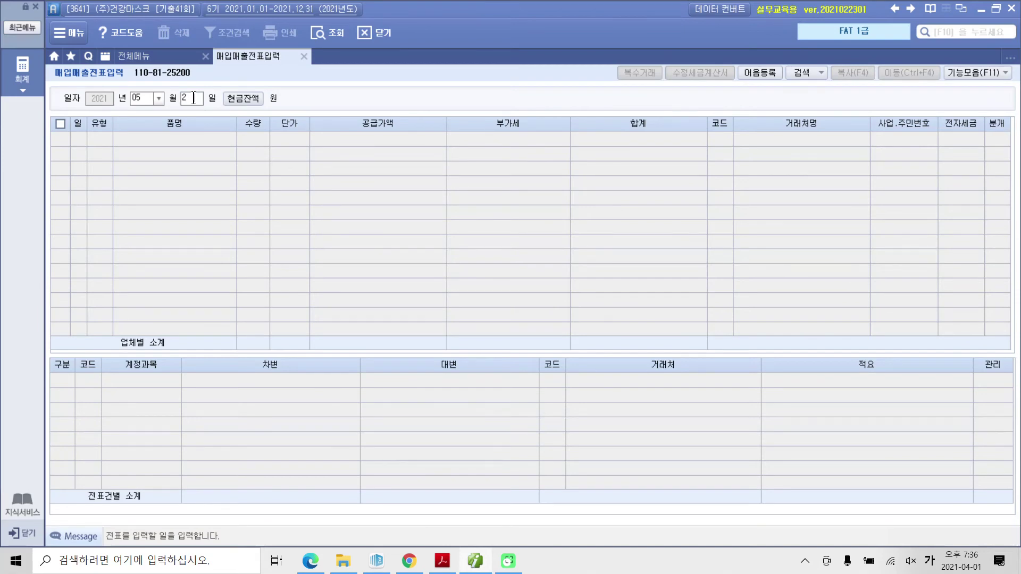
{"action": "type", "text": "26"}
{"action": "key", "text": "Return"}
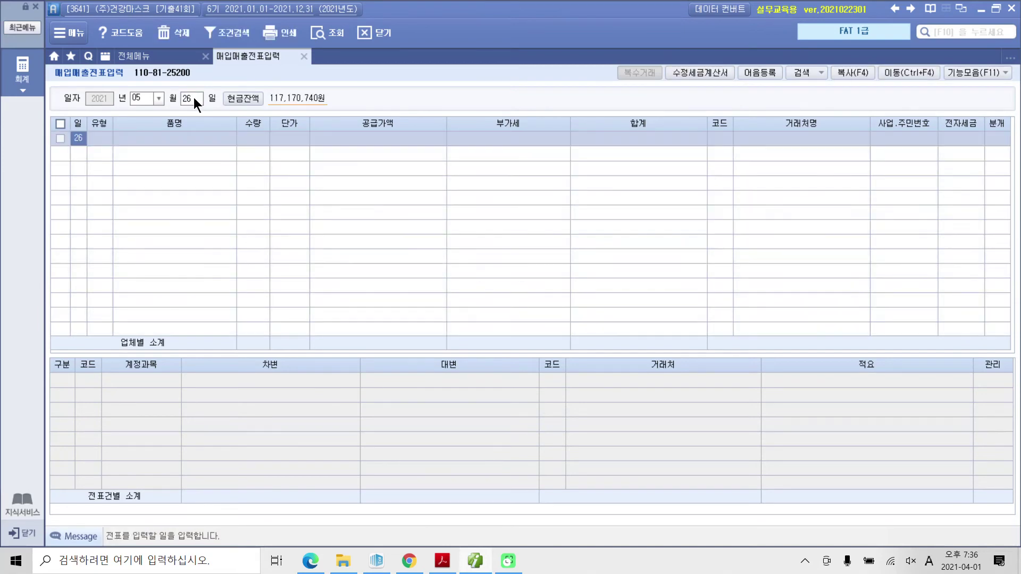
Set the May 26 voucher's type to 54 불공 with the non-deduction reason 사업과 관련 없는 지출.
{"action": "key", "text": "Return"}
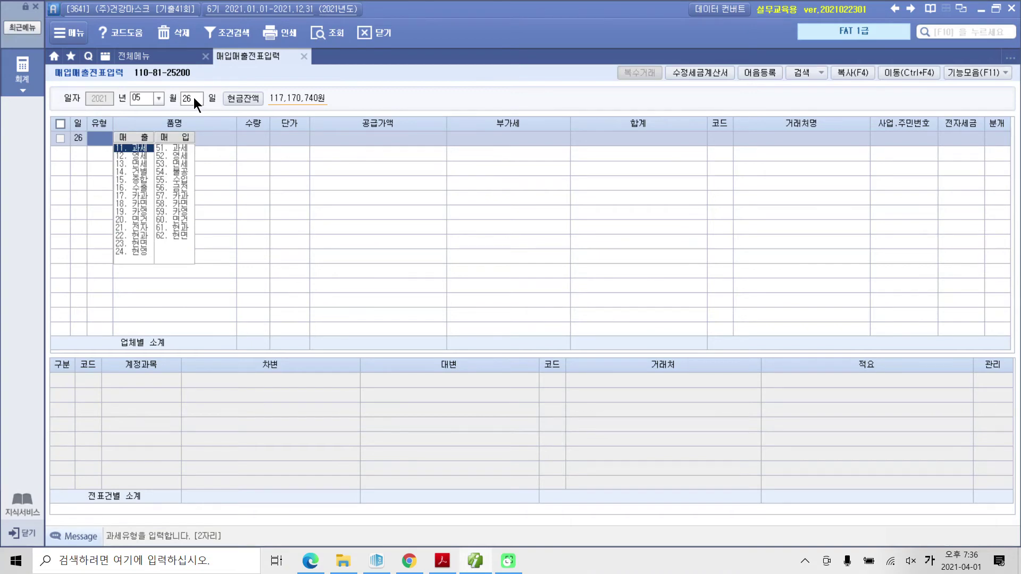
{"action": "type", "text": "54"}
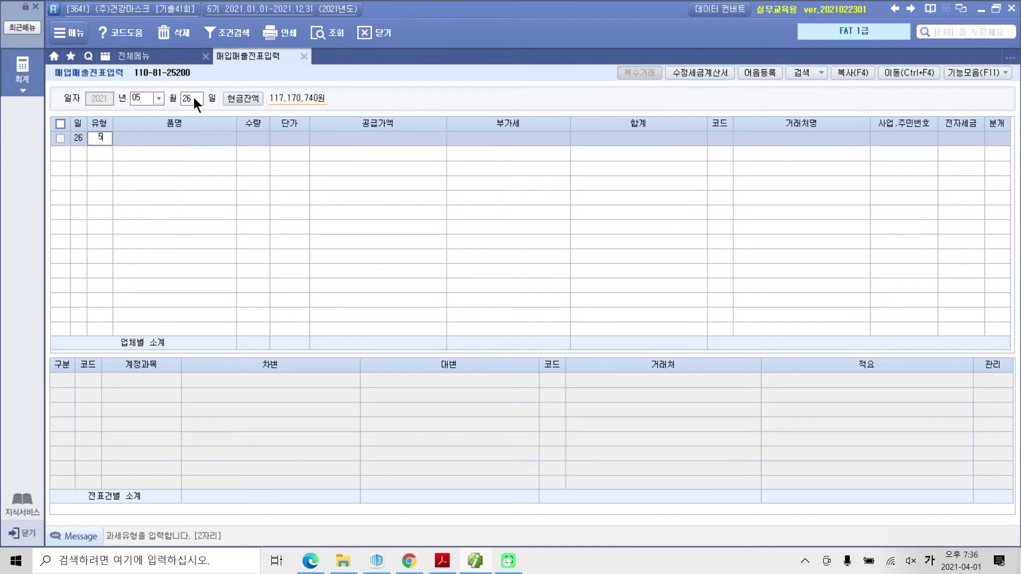
{"action": "key", "text": "Return"}
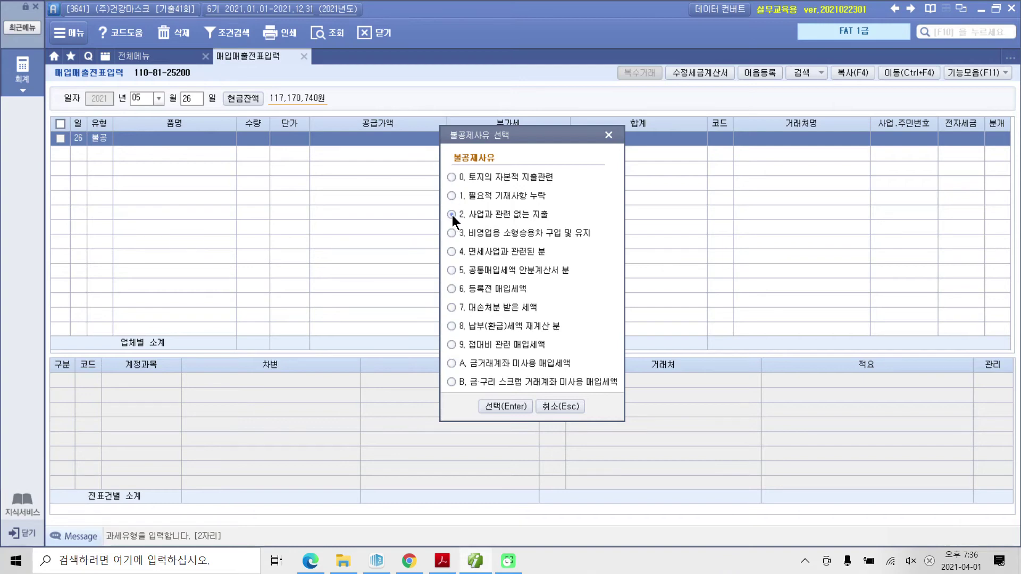
{"action": "left_click", "coordinate": [497, 410]}
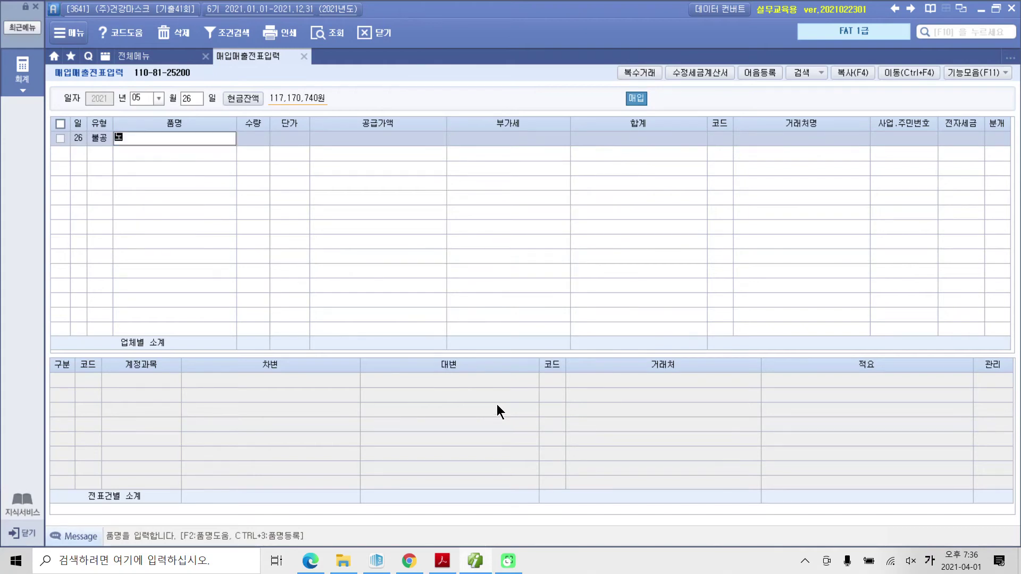
Enter the item 노트북 with a quantity of 1 and a unit price of 1,800,000.
{"action": "type", "text": "노트북"}
{"action": "key", "text": "Return"}
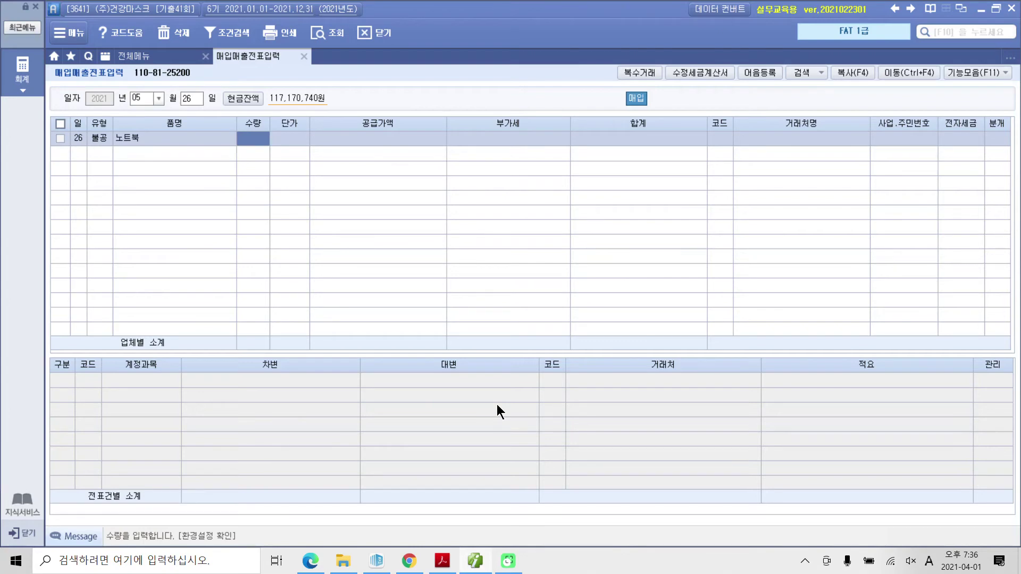
{"action": "key", "text": "Return"}
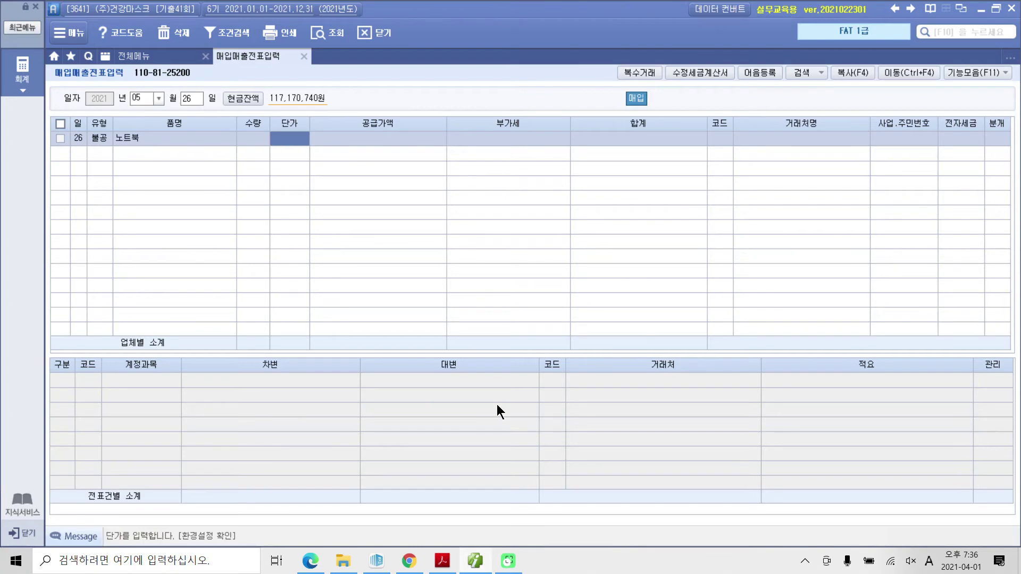
{"action": "key", "text": "Left"}
{"action": "type", "text": "1"}
{"action": "key", "text": "Return"}
{"action": "type", "text": "1,800"}
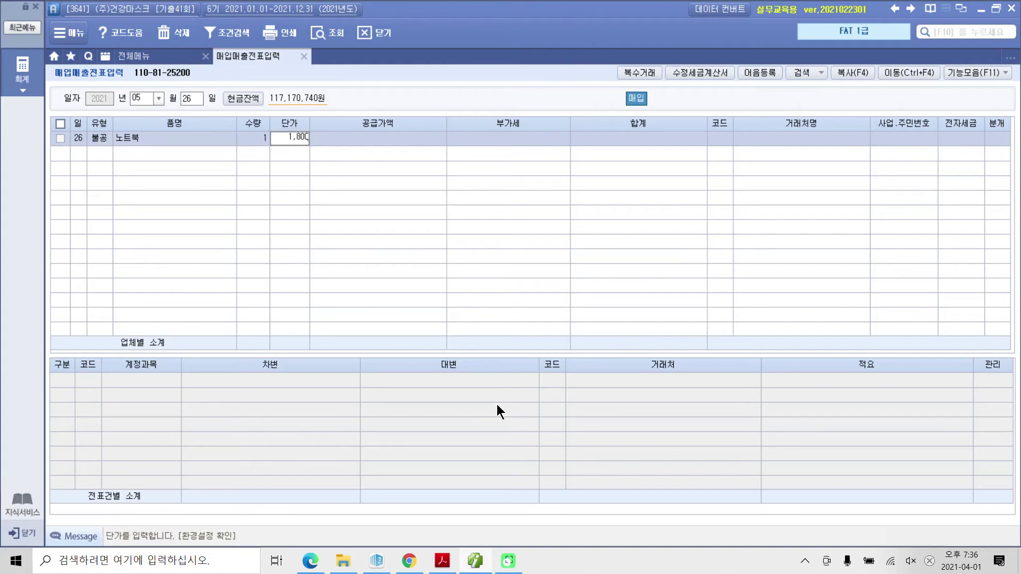
{"action": "type", "text": ",000"}
{"action": "key", "text": "Return"}
{"action": "key", "text": "Return"}
{"action": "key", "text": "Return"}
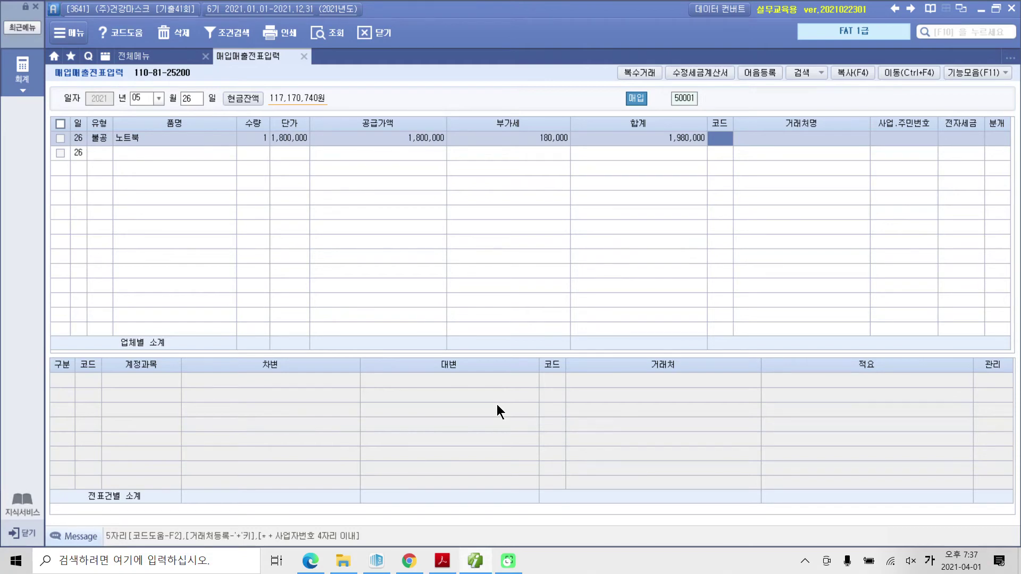
Assign the supplier 서울컴퓨터 to the purchase and set its electronic invoice to 전자입력 and journal type to 혼합.
{"action": "type", "text": "서울"}
{"action": "key", "text": "Return"}
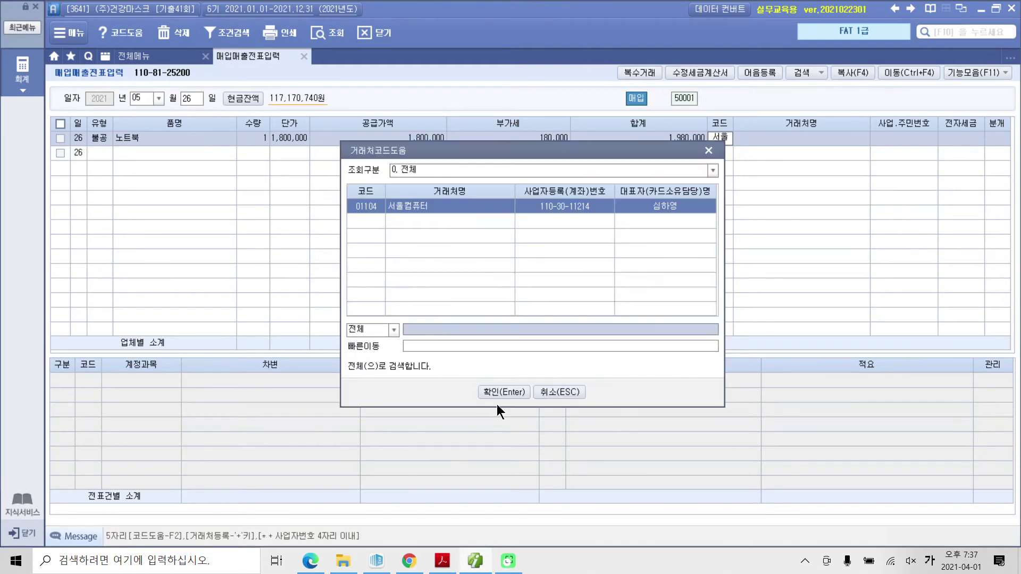
{"action": "key", "text": "Return"}
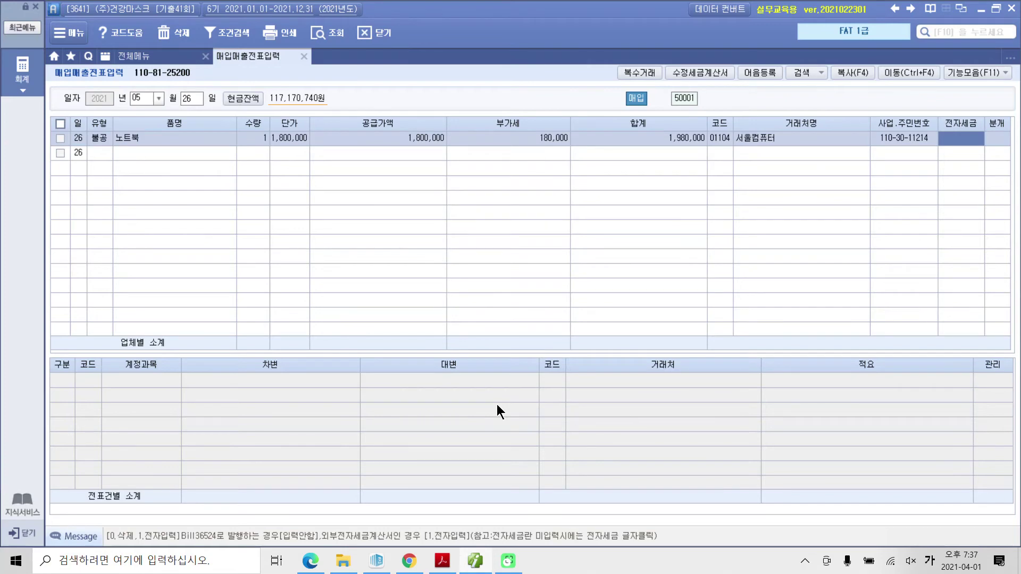
{"action": "type", "text": "1"}
{"action": "key", "text": "Return"}
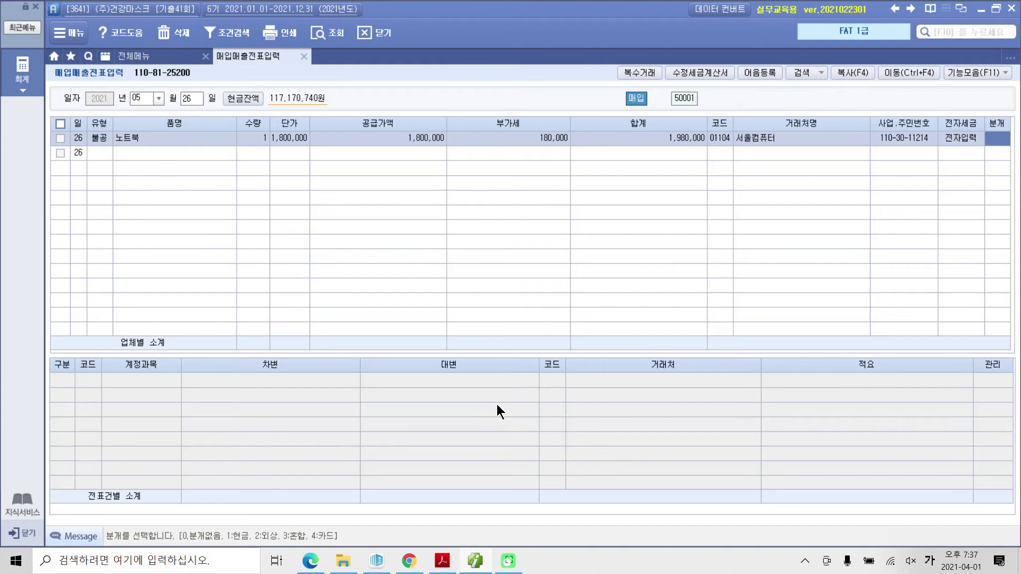
{"action": "type", "text": "3"}
{"action": "key", "text": "Return"}
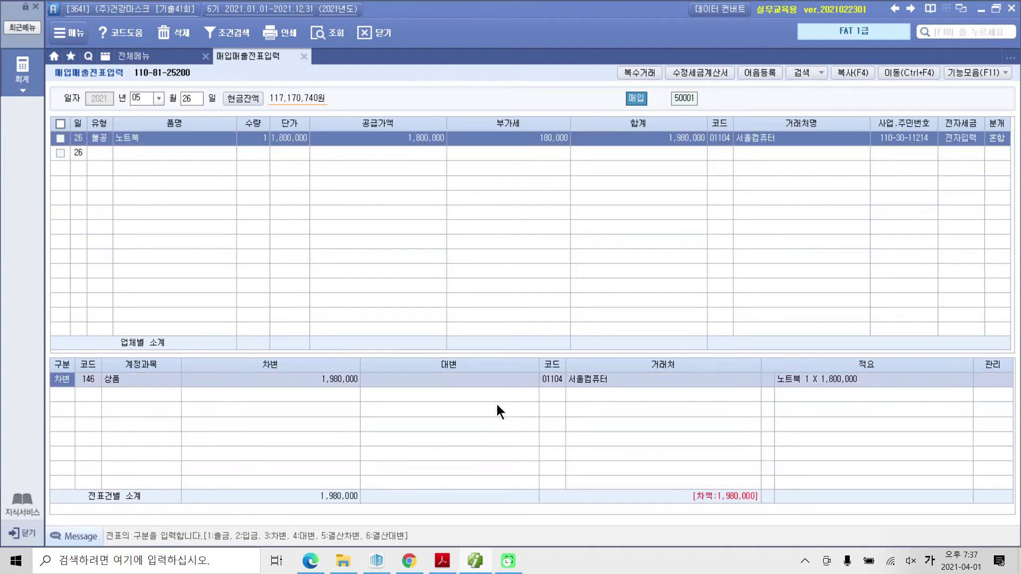
Change the debit line's account to 134 가지급금 and its 거래처 to the representative director.
{"action": "key", "text": "Return"}
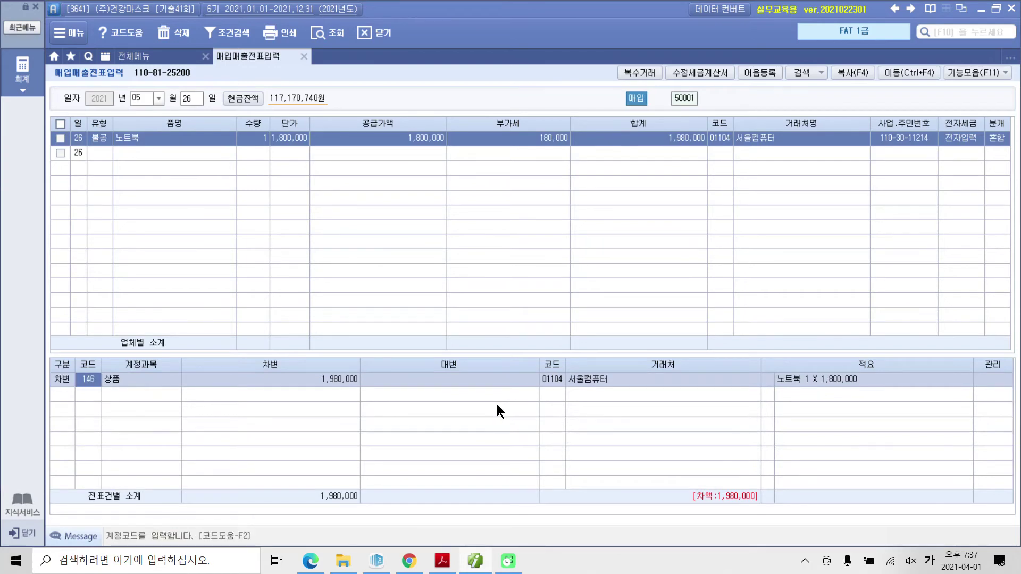
{"action": "type", "text": "134"}
{"action": "key", "text": "Return"}
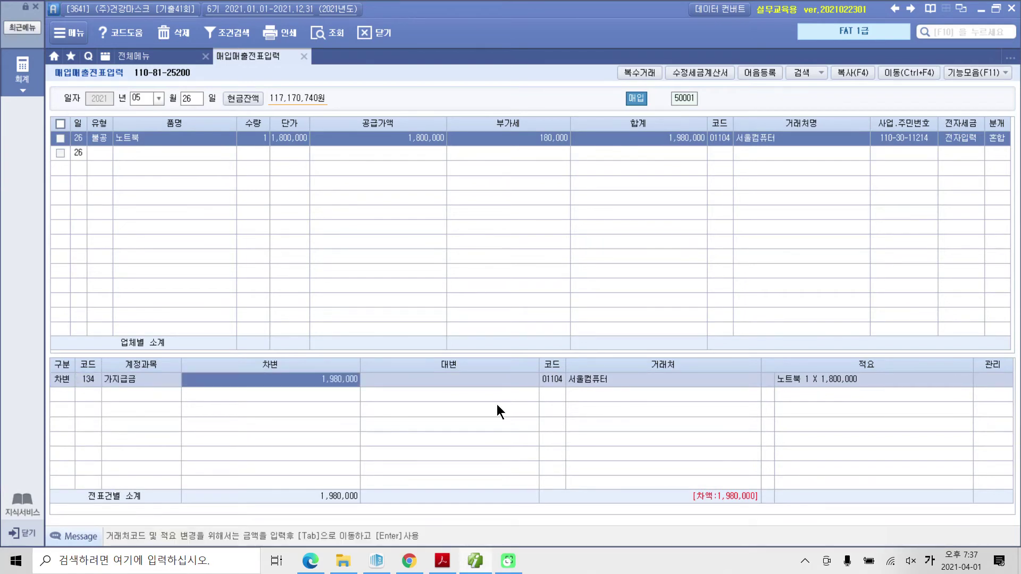
{"action": "key", "text": "Hangul"}
{"action": "left_click", "coordinate": [553, 381]}
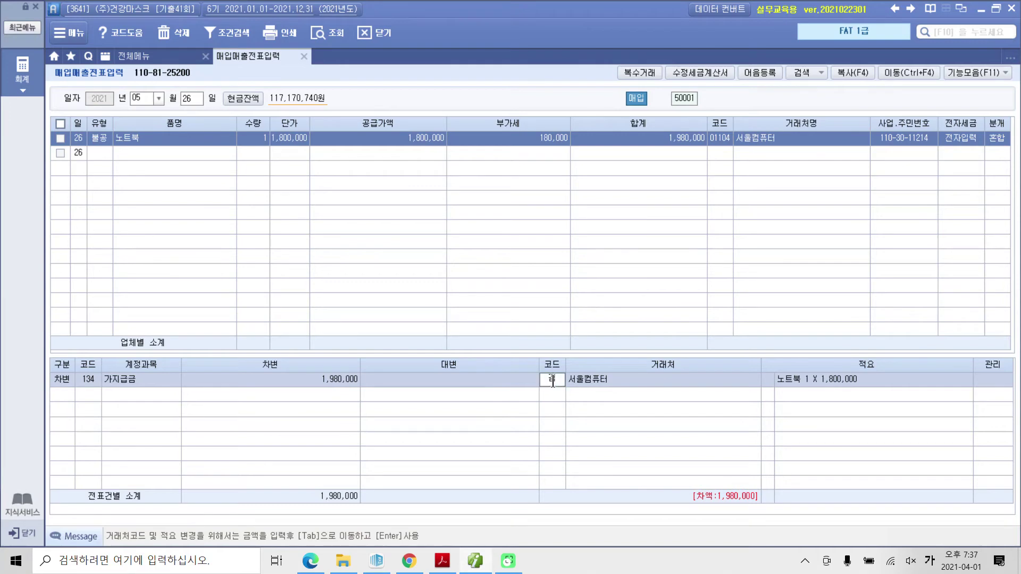
{"action": "type", "text": "123"}
{"action": "key", "text": "Return"}
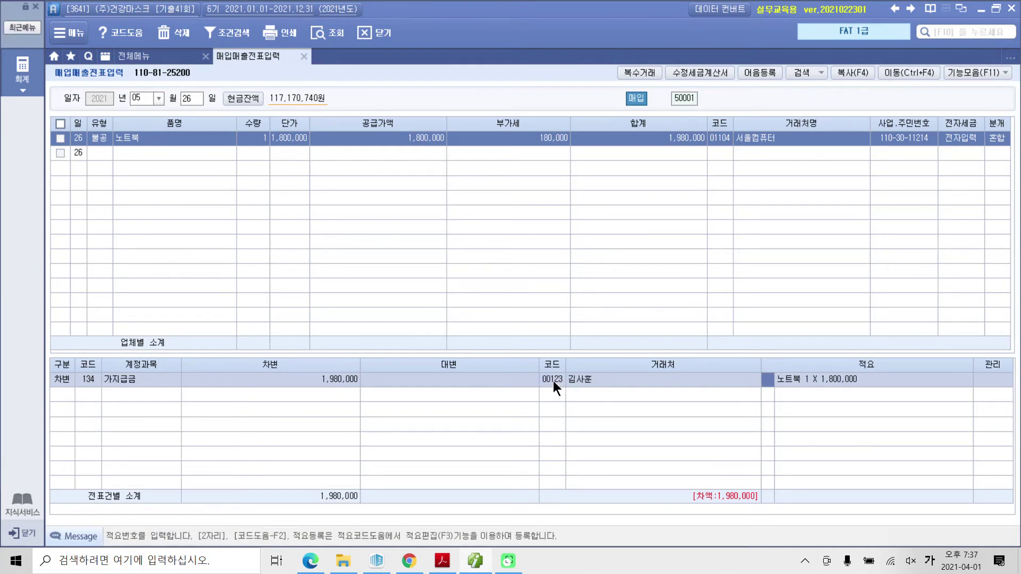
{"action": "key", "text": "Return"}
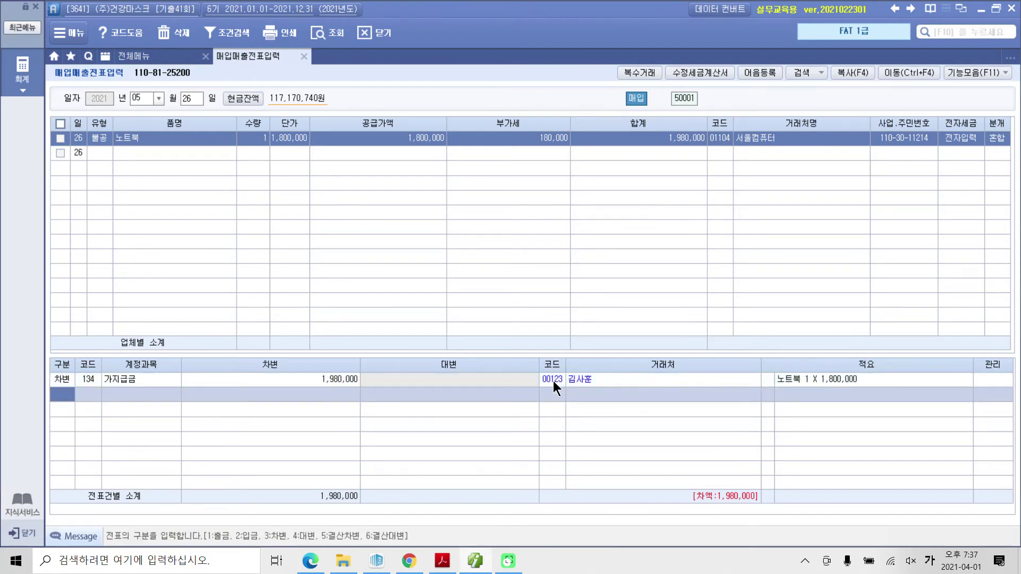
Add a credit line of 1,980,000 to account 253 미지급금 in the May 26 voucher.
{"action": "type", "text": "4"}
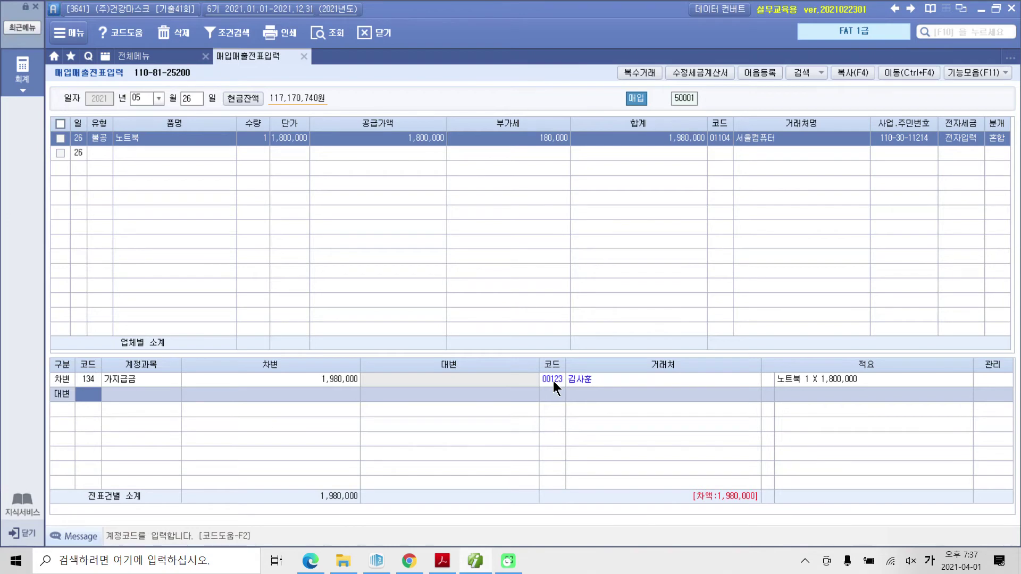
{"action": "type", "text": "253"}
{"action": "key", "text": "Return"}
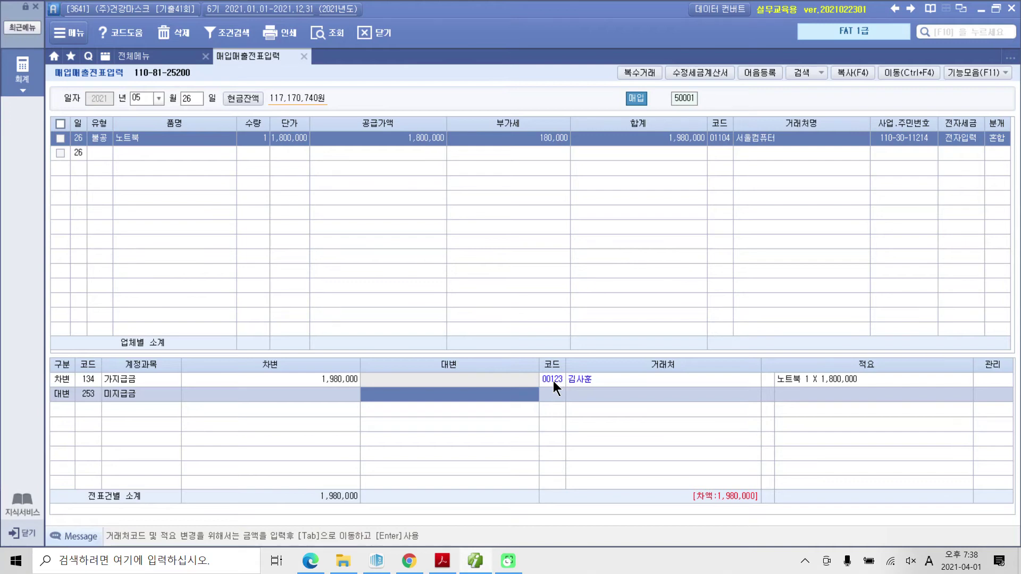
{"action": "type", "text": "1,980,000"}
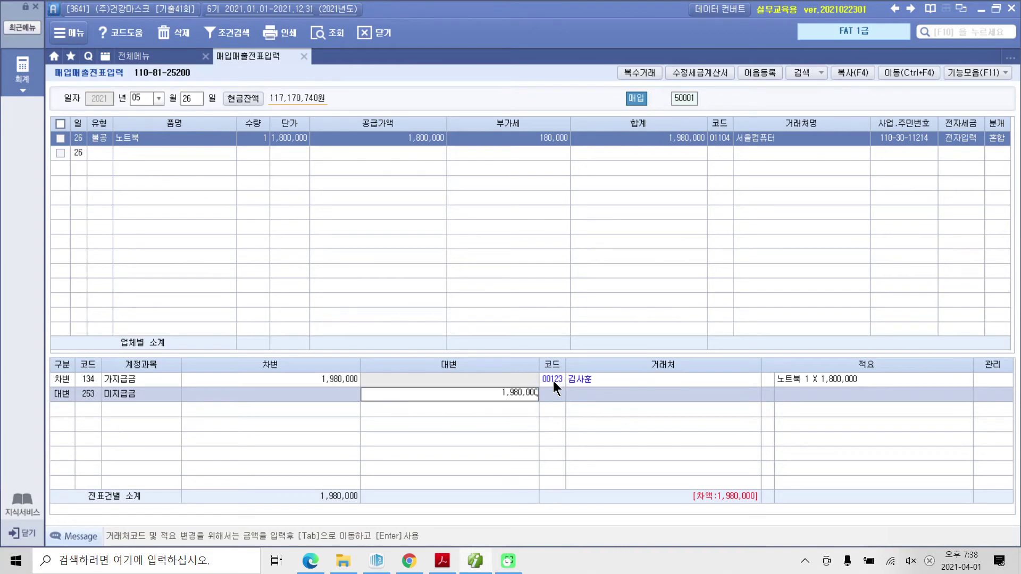
{"action": "key", "text": "Tab"}
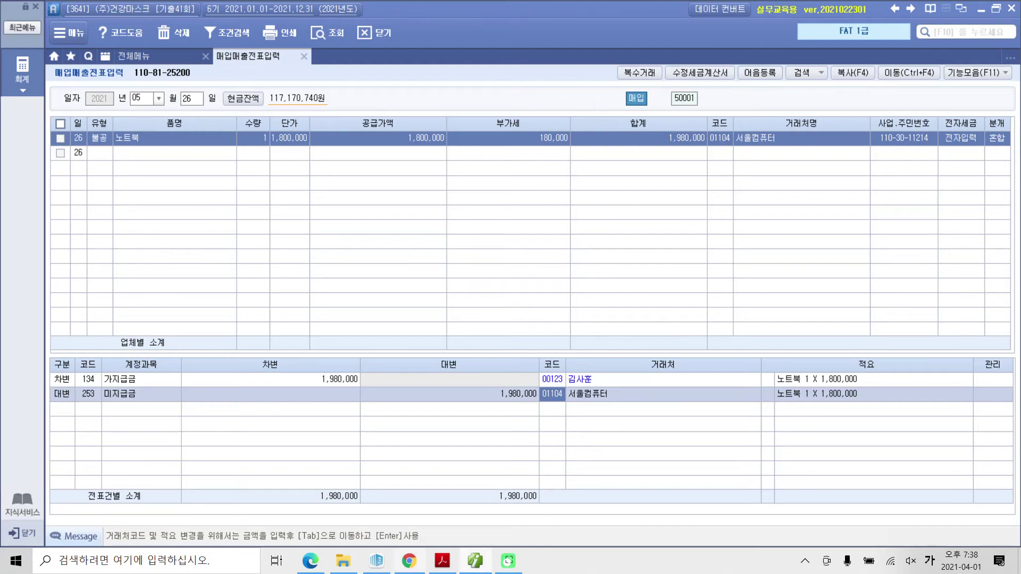
Switch to the PDF in Acrobat Reader and highlight 매입거래 in the heading of question 5.
{"action": "key", "text": "alt+Tab"}
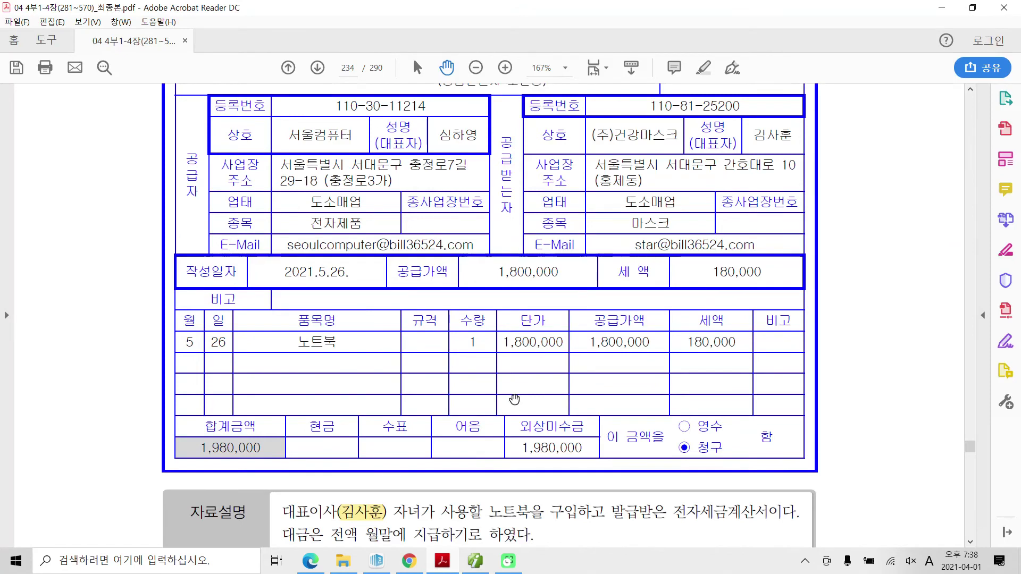
{"action": "scroll", "coordinate": [515, 399], "scroll_direction": "down", "scroll_amount": 15}
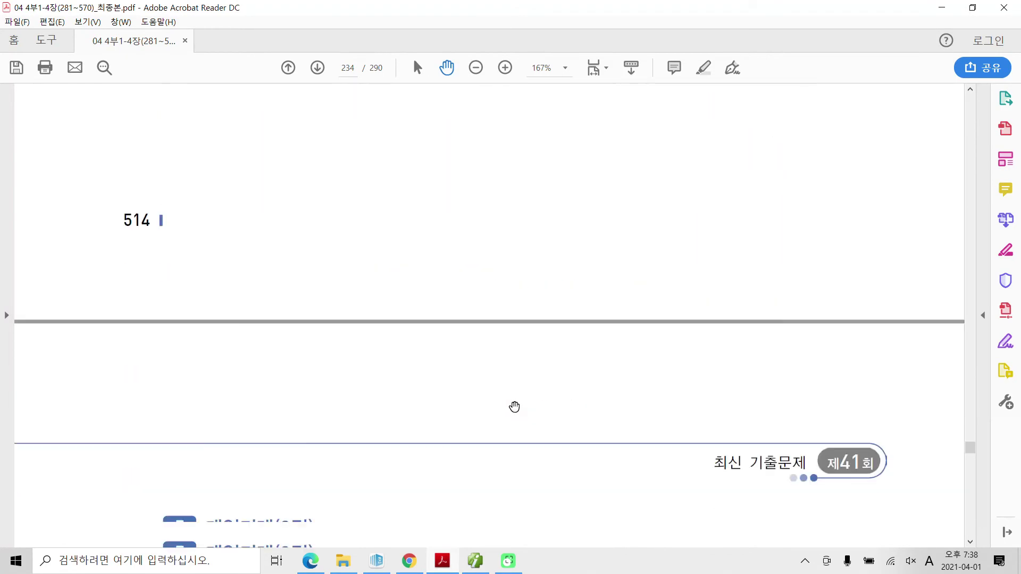
{"action": "scroll", "coordinate": [514, 407], "scroll_direction": "down", "scroll_amount": 8}
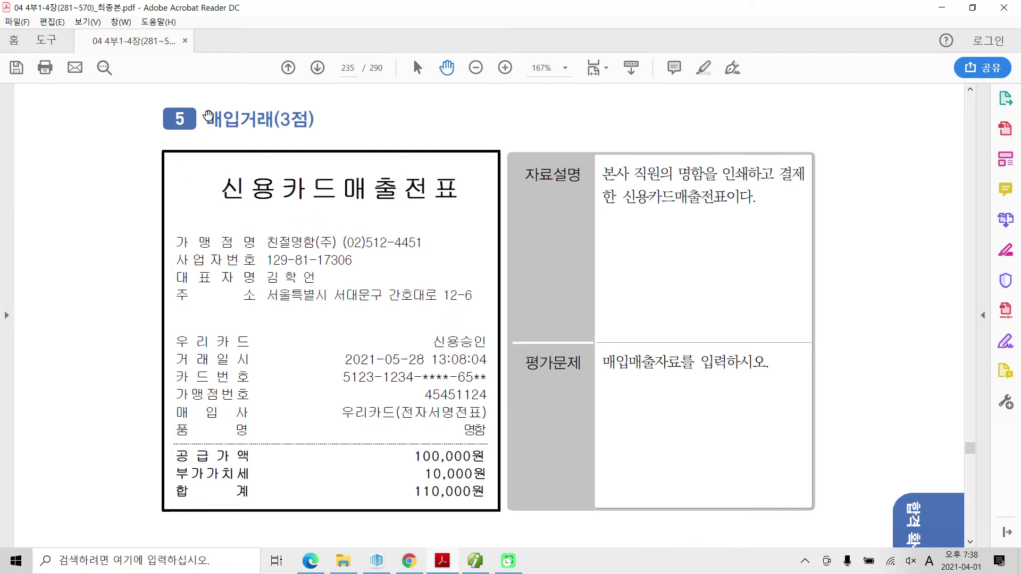
{"action": "left_click_drag", "start_coordinate": [207, 117], "coordinate": [269, 117]}
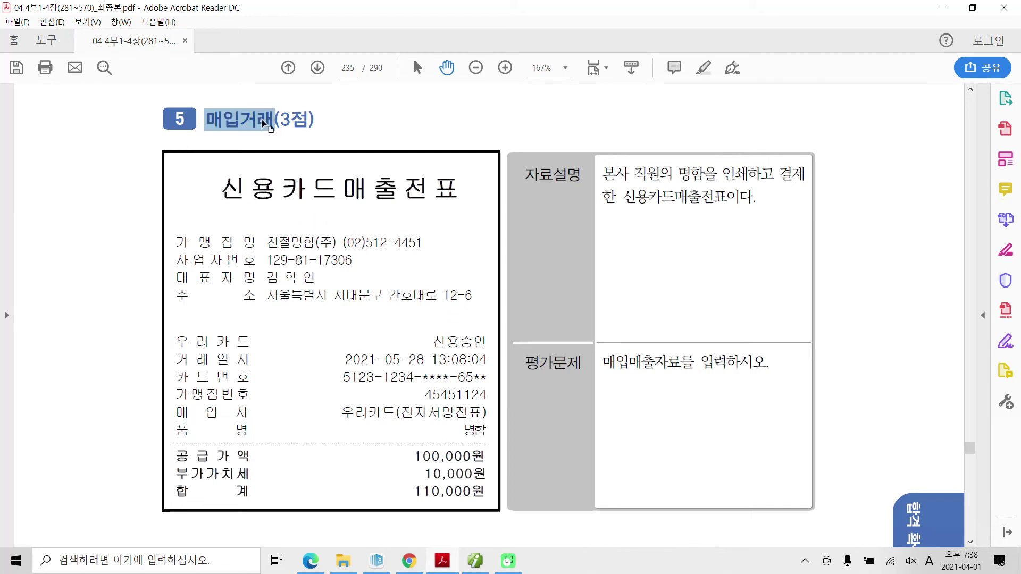
{"action": "right_click", "coordinate": [274, 119]}
{"action": "left_click", "coordinate": [305, 159]}
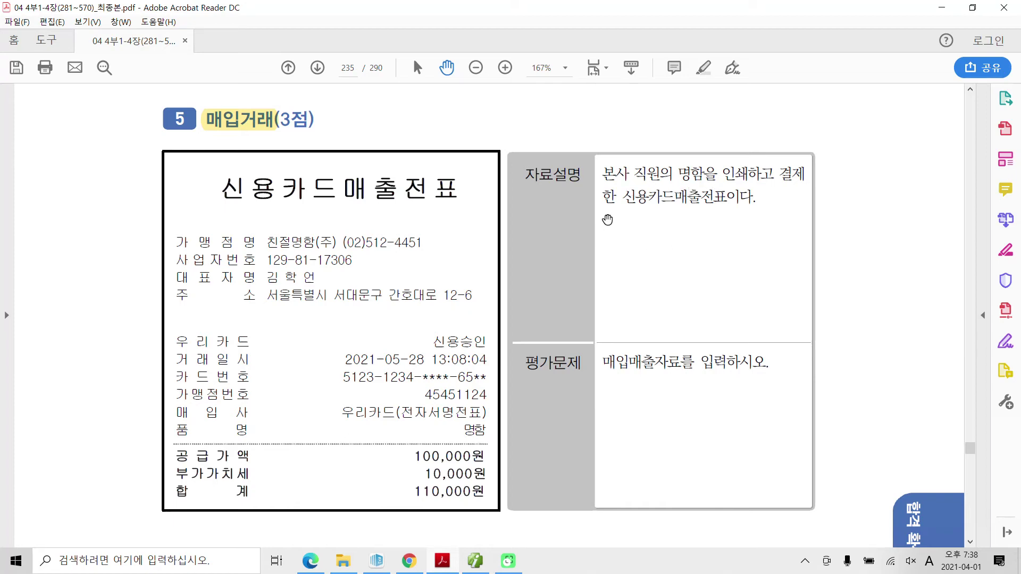
Highlight the phrase 명함을 인쇄하고 in the description of question 5.
{"action": "left_click_drag", "start_coordinate": [621, 198], "coordinate": [775, 174]}
{"action": "left_click", "coordinate": [684, 174]}
{"action": "right_click", "coordinate": [759, 176]}
{"action": "left_click", "coordinate": [804, 212]}
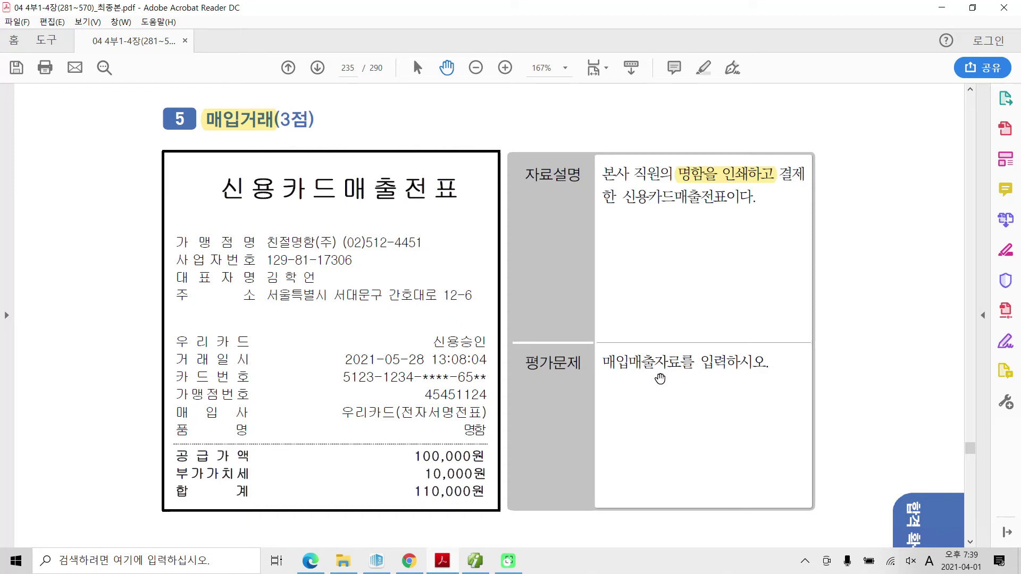
Examine the credit card slip of question 5 for its purchase type, total amount and transaction date.
{"action": "left_click_drag", "start_coordinate": [626, 366], "coordinate": [678, 375]}
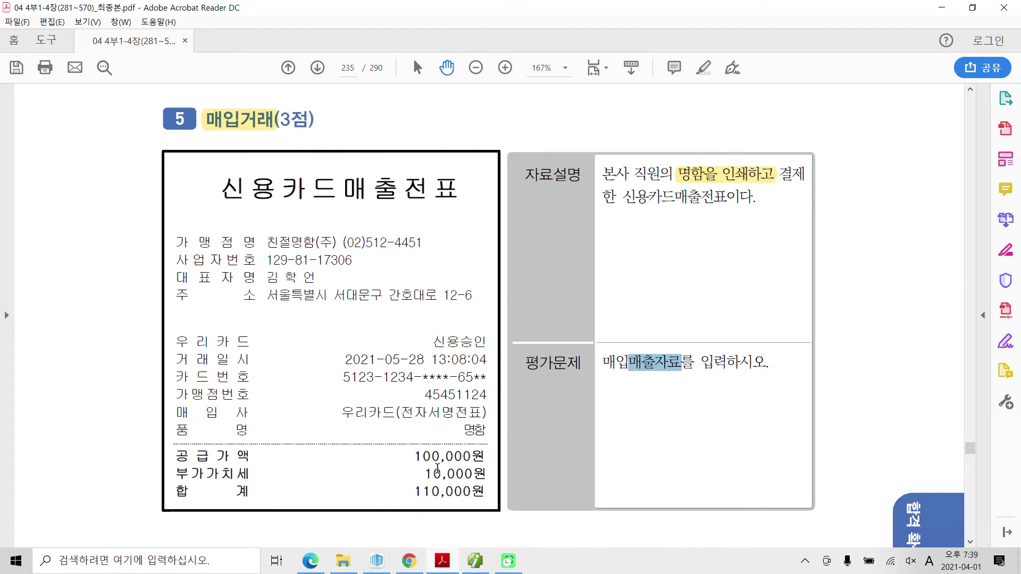
{"action": "mouse_move", "coordinate": [85, 174]}
{"action": "left_mouse_down"}
{"action": "mouse_move", "coordinate": [56, 217]}
{"action": "mouse_move", "coordinate": [112, 174]}
{"action": "mouse_move", "coordinate": [104, 246]}
{"action": "mouse_move", "coordinate": [40, 208]}
{"action": "mouse_move", "coordinate": [88, 293]}
{"action": "left_mouse_up"}
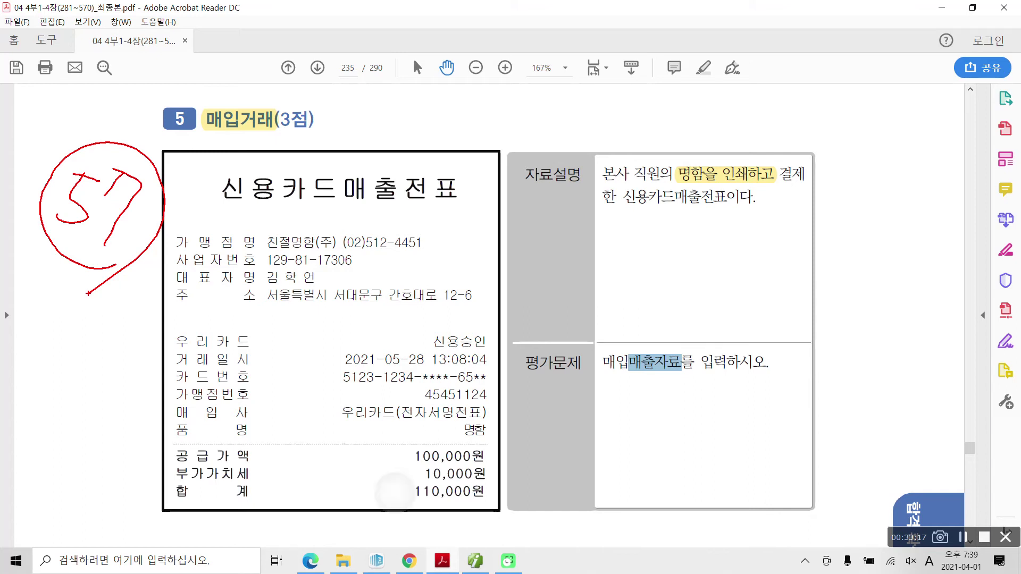
{"action": "mouse_move", "coordinate": [398, 486]}
{"action": "left_mouse_down"}
{"action": "mouse_move", "coordinate": [471, 516]}
{"action": "mouse_move", "coordinate": [505, 495]}
{"action": "mouse_move", "coordinate": [490, 471]}
{"action": "mouse_move", "coordinate": [370, 488]}
{"action": "left_mouse_up"}
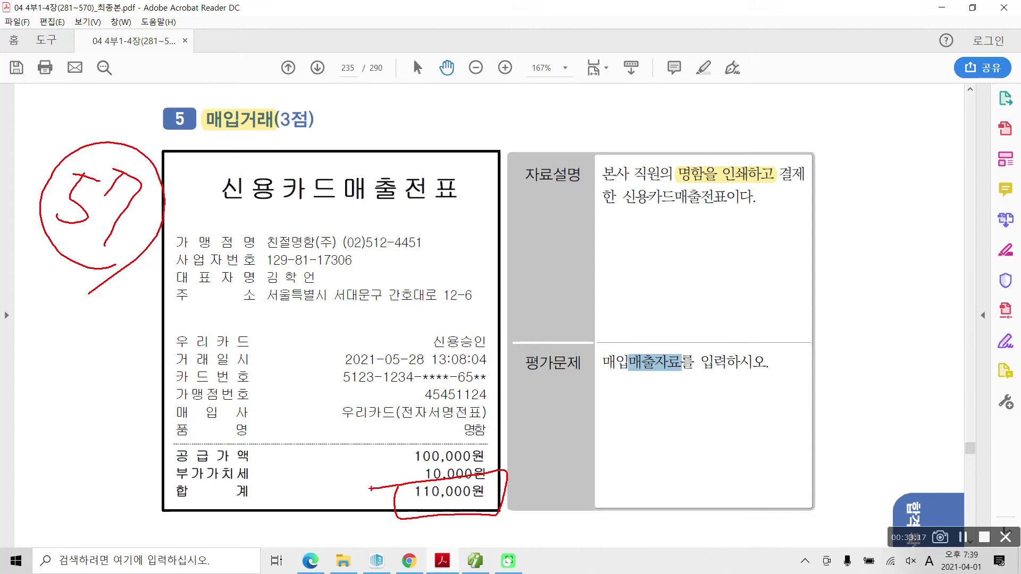
{"action": "key", "text": "Escape"}
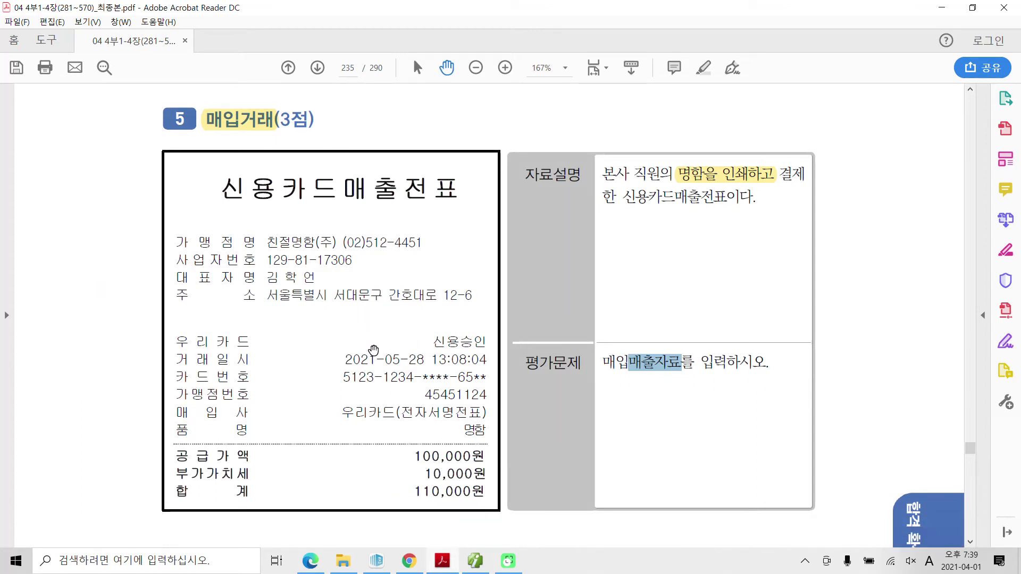
{"action": "left_click_drag", "start_coordinate": [426, 360], "coordinate": [384, 360]}
{"action": "left_click", "coordinate": [401, 359]}
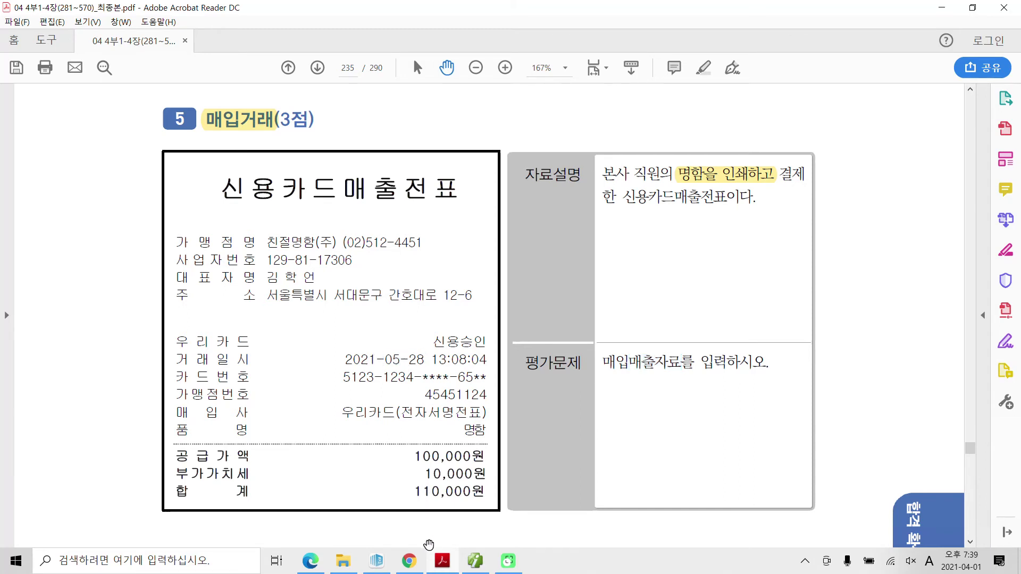
Switch back to the accounting program and start a May 28 voucher with type 57 카과.
{"action": "left_click", "coordinate": [476, 561]}
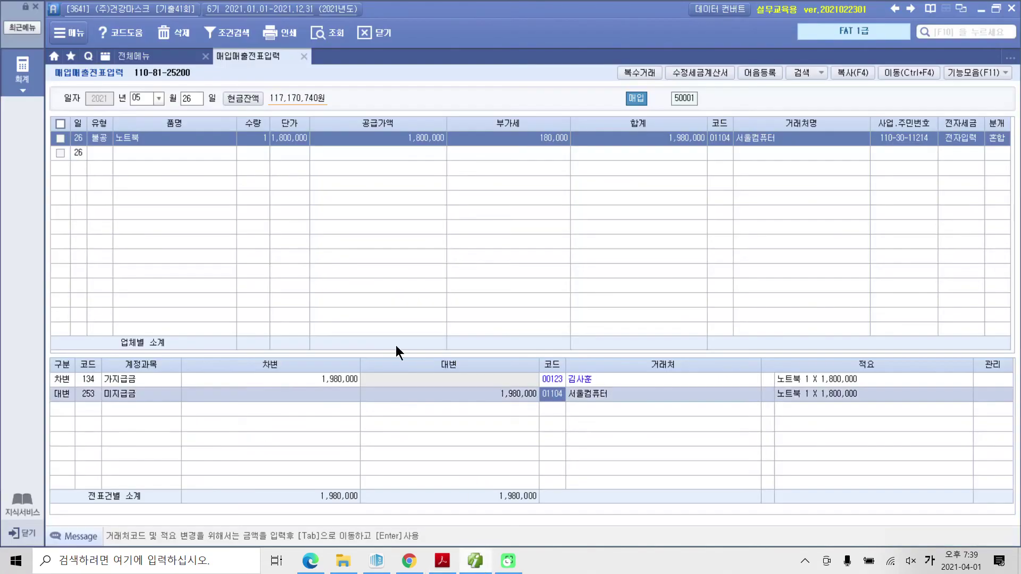
{"action": "left_click", "coordinate": [192, 96]}
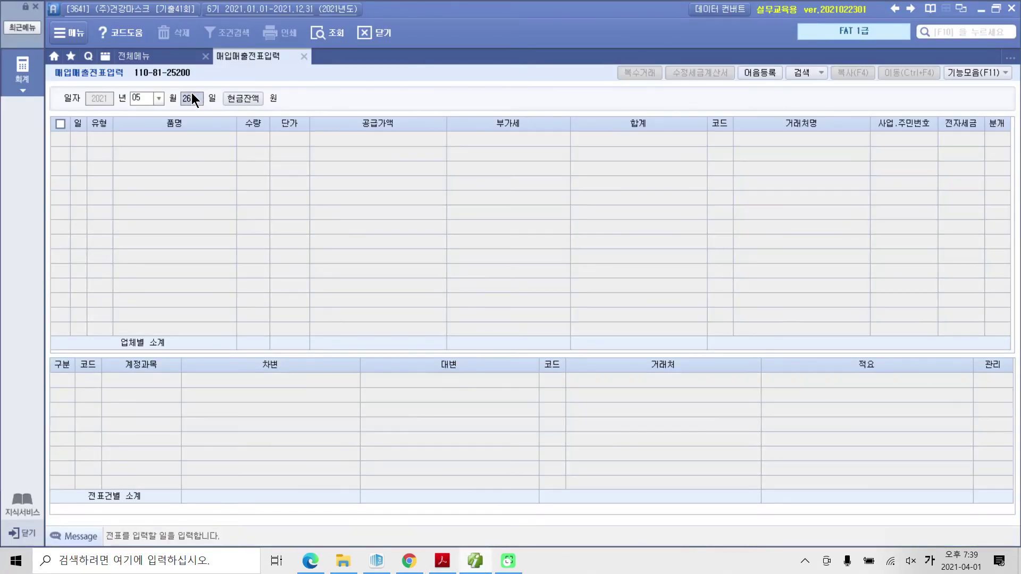
{"action": "type", "text": "28"}
{"action": "key", "text": "Return"}
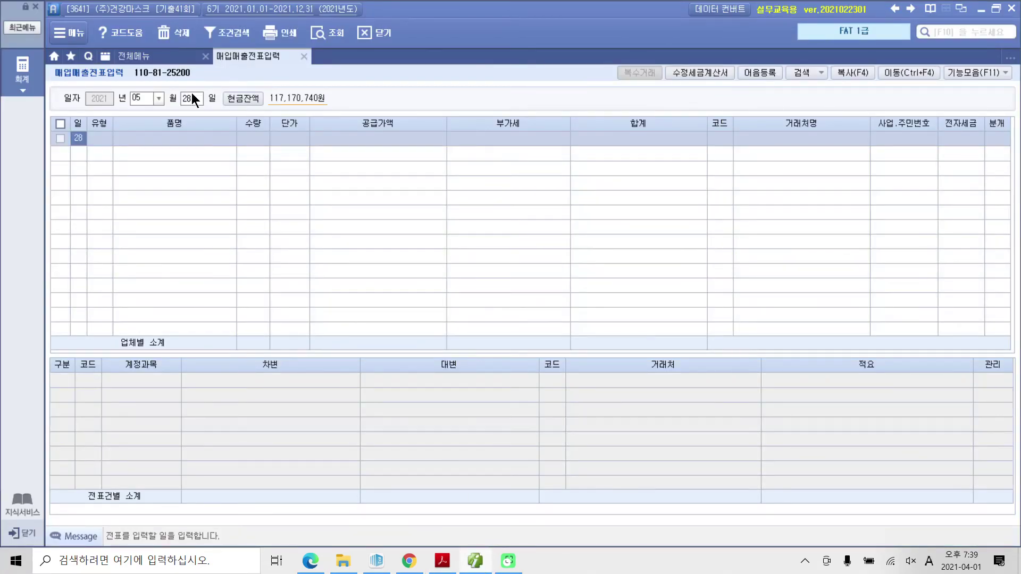
{"action": "key", "text": "Return"}
{"action": "type", "text": "57"}
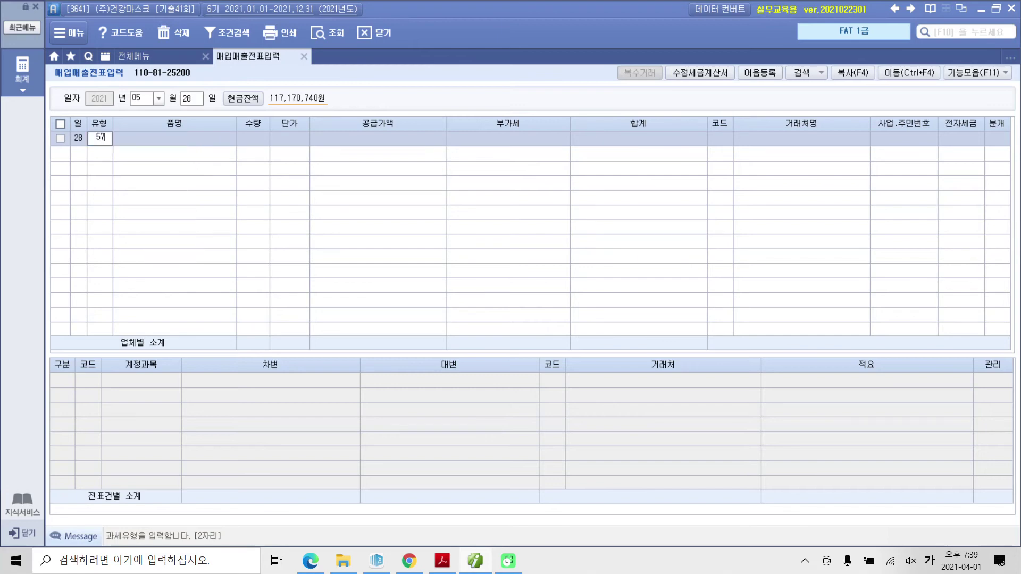
{"action": "key", "text": "Return"}
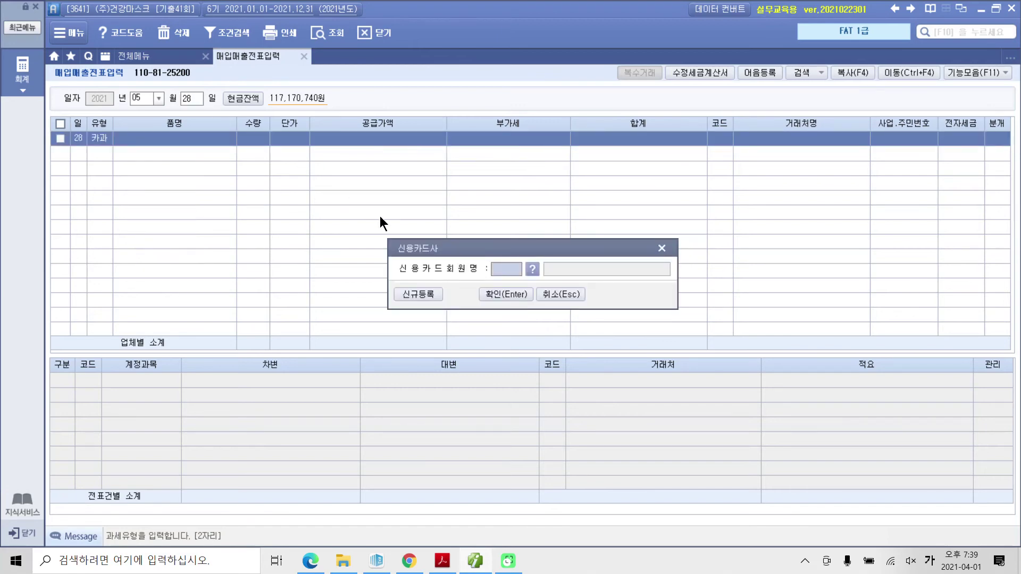
Select 우리카드 as the credit card company for the May 28 purchase.
{"action": "left_click", "coordinate": [532, 270]}
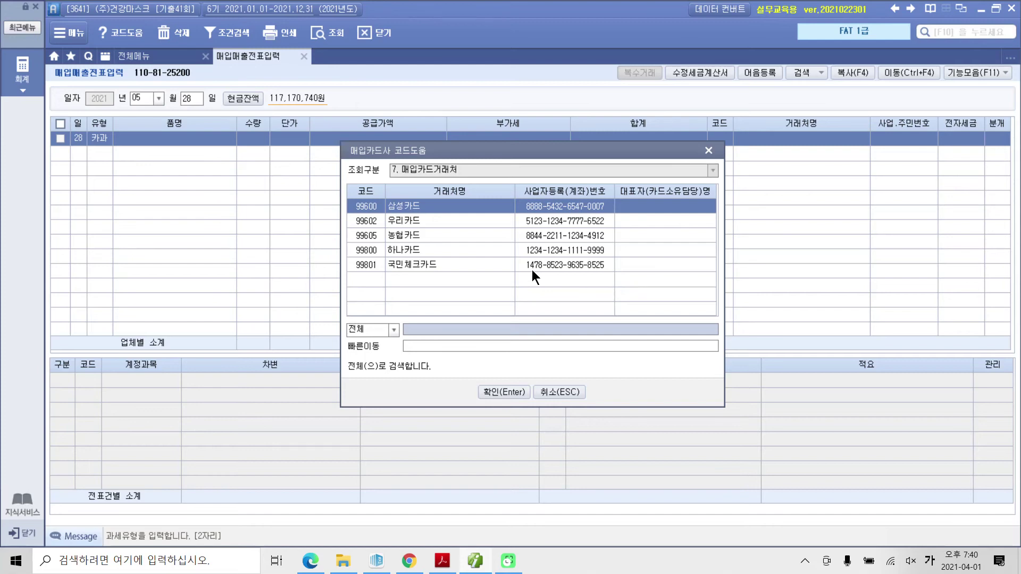
{"action": "left_click", "coordinate": [530, 218]}
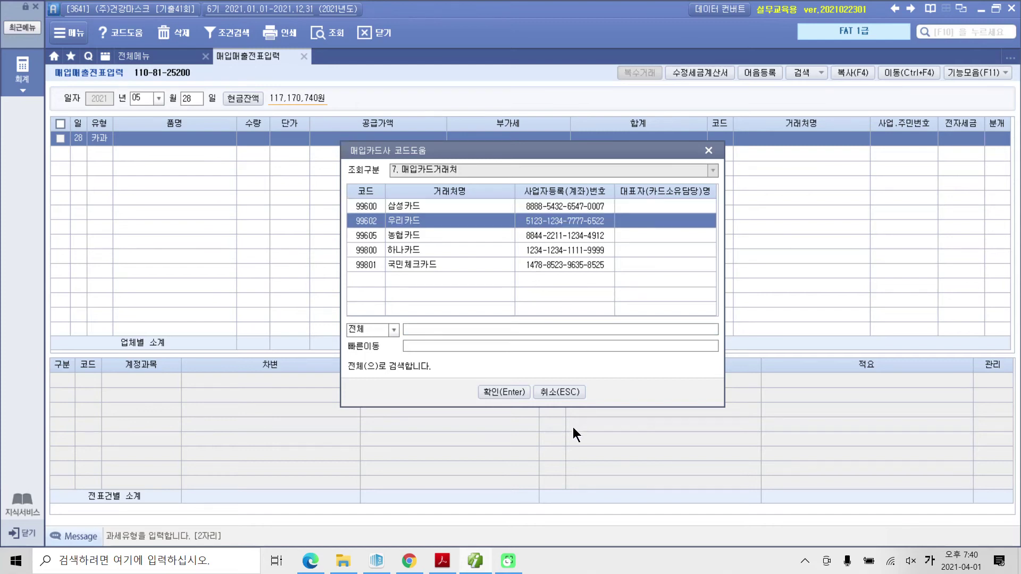
{"action": "left_click", "coordinate": [500, 394]}
{"action": "left_click", "coordinate": [500, 294]}
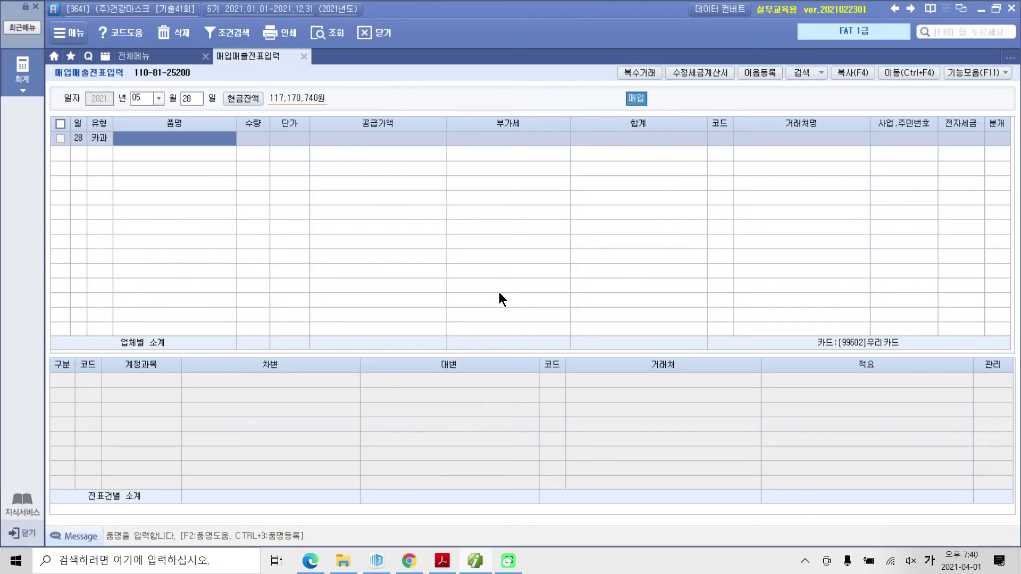
Enter the item 명함인쇄 with a VAT-inclusive amount of 110,000, leaving quantity and unit price blank.
{"action": "type", "text": "명함"}
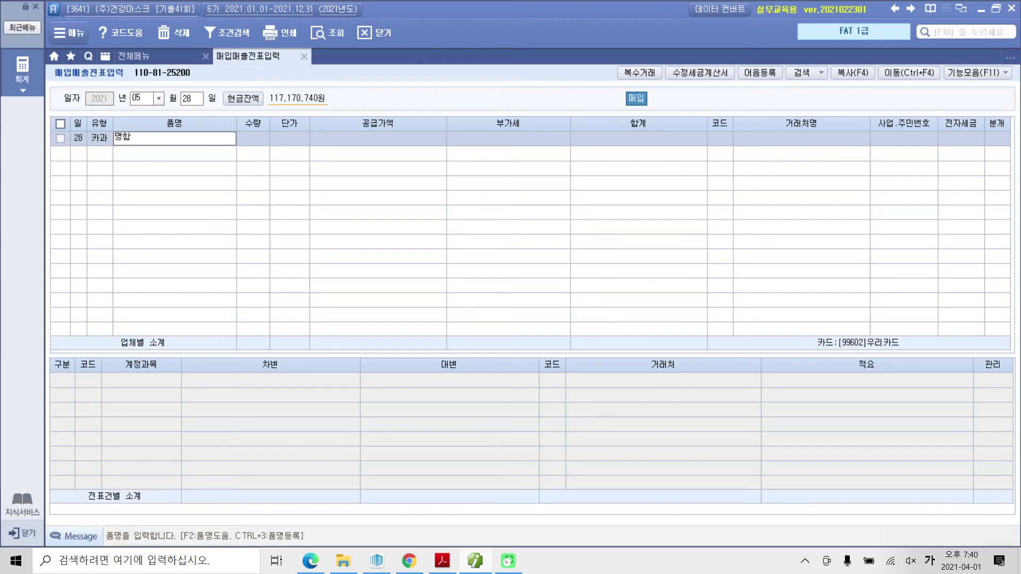
{"action": "type", "text": "인쇄"}
{"action": "key", "text": "Return"}
{"action": "key", "text": "Return"}
{"action": "key", "text": "Return"}
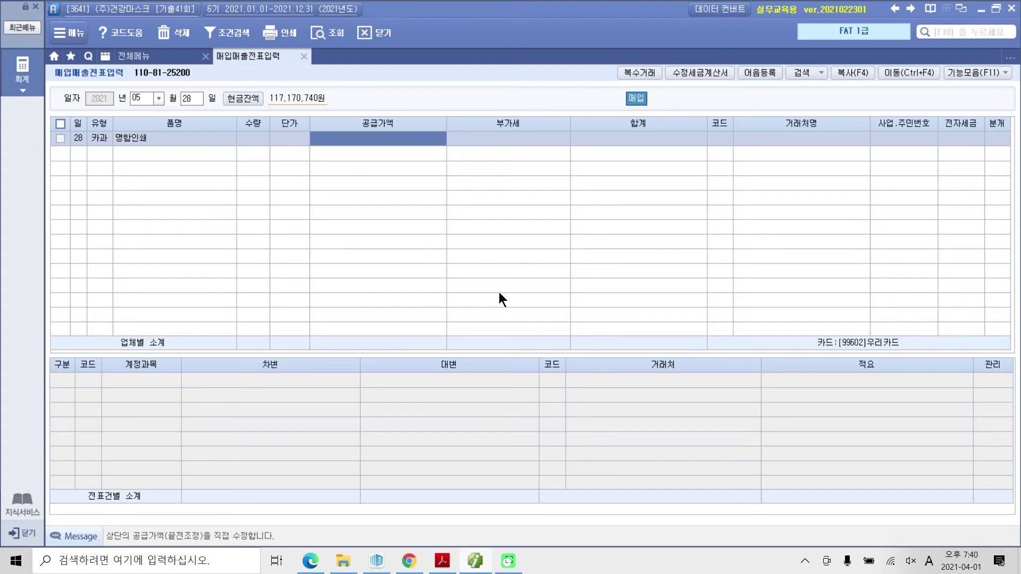
{"action": "type", "text": "100000"}
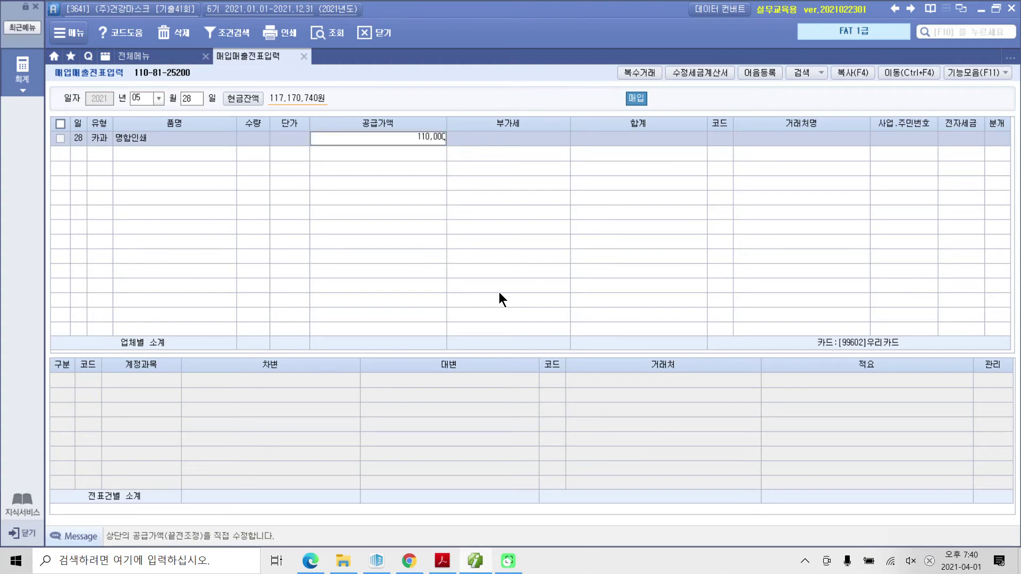
{"action": "key", "text": "Return"}
{"action": "key", "text": "Return"}
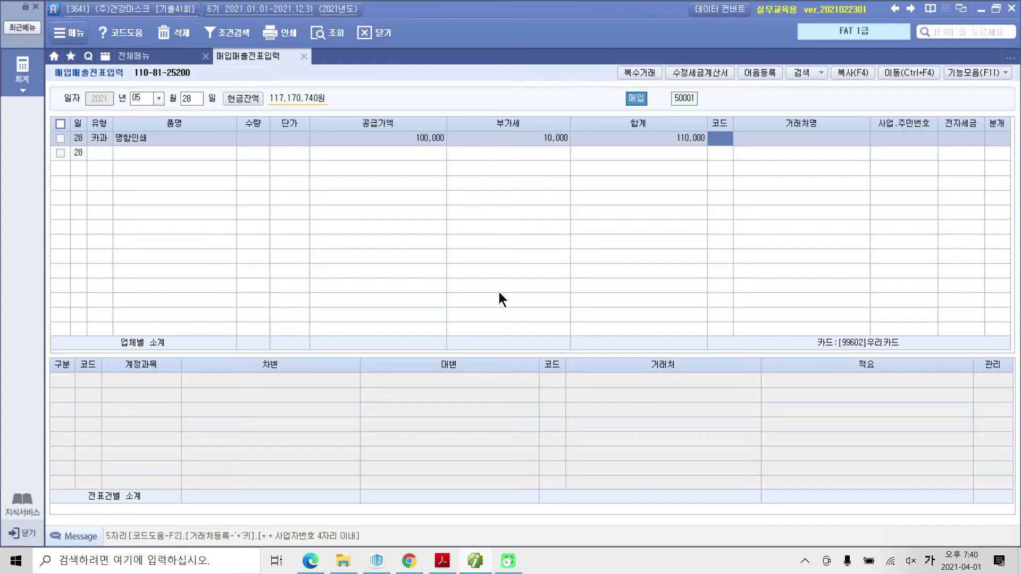
Assign the supplier 친절명함(주) to the purchase and set its journal type to 카드.
{"action": "type", "text": "친절"}
{"action": "key", "text": "Return"}
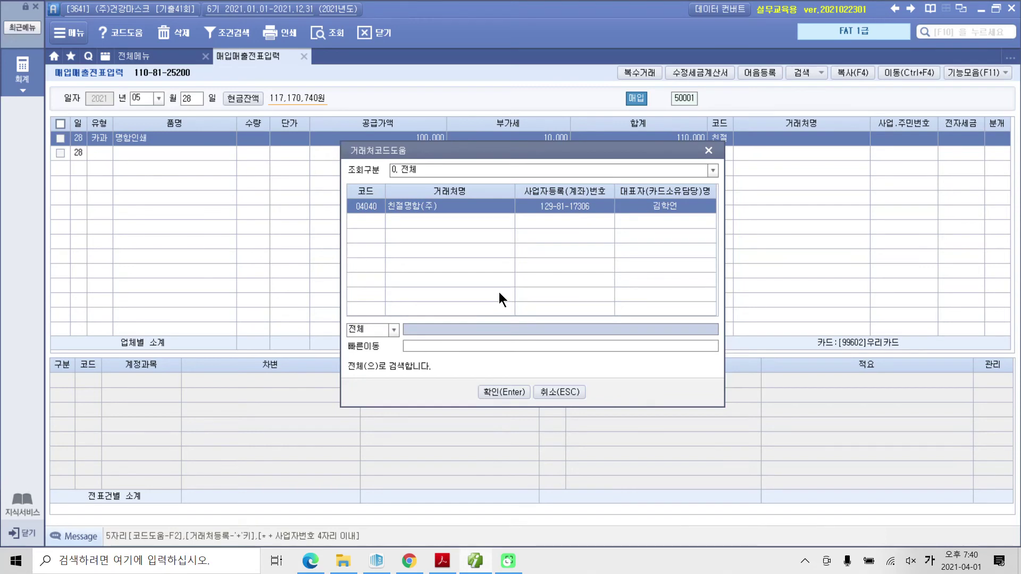
{"action": "key", "text": "Return"}
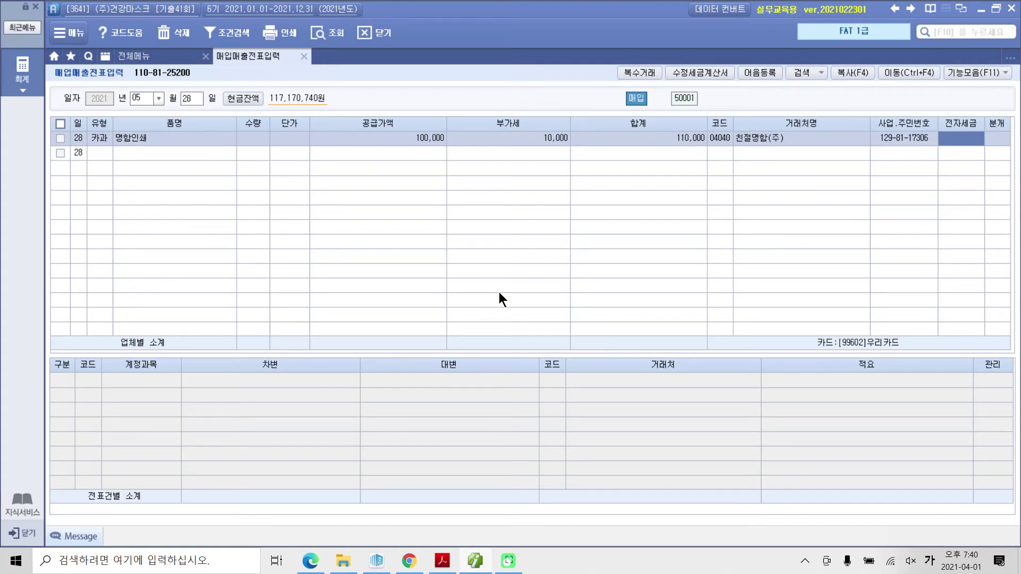
{"action": "key", "text": "Return"}
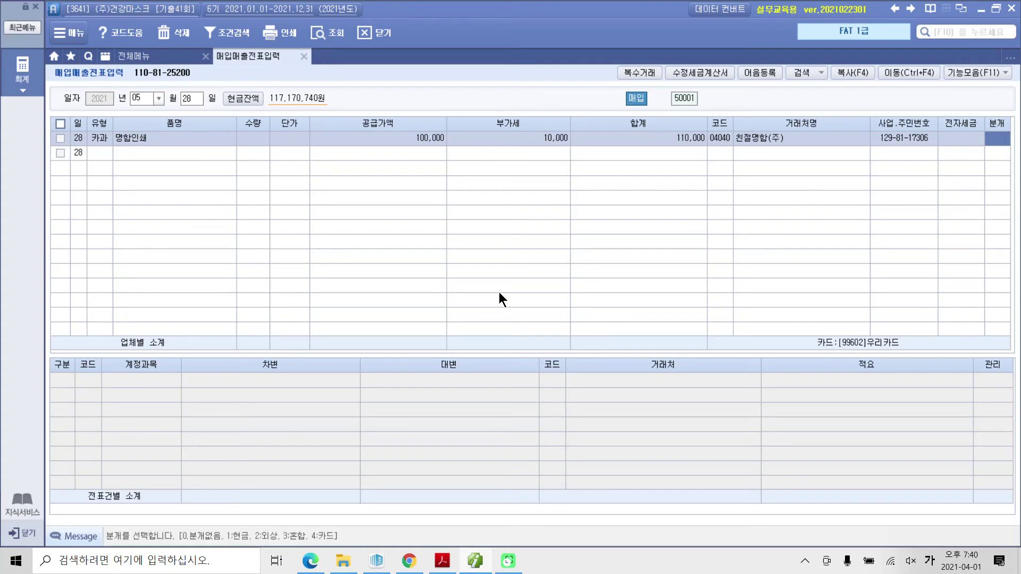
{"action": "type", "text": "4"}
{"action": "key", "text": "Return"}
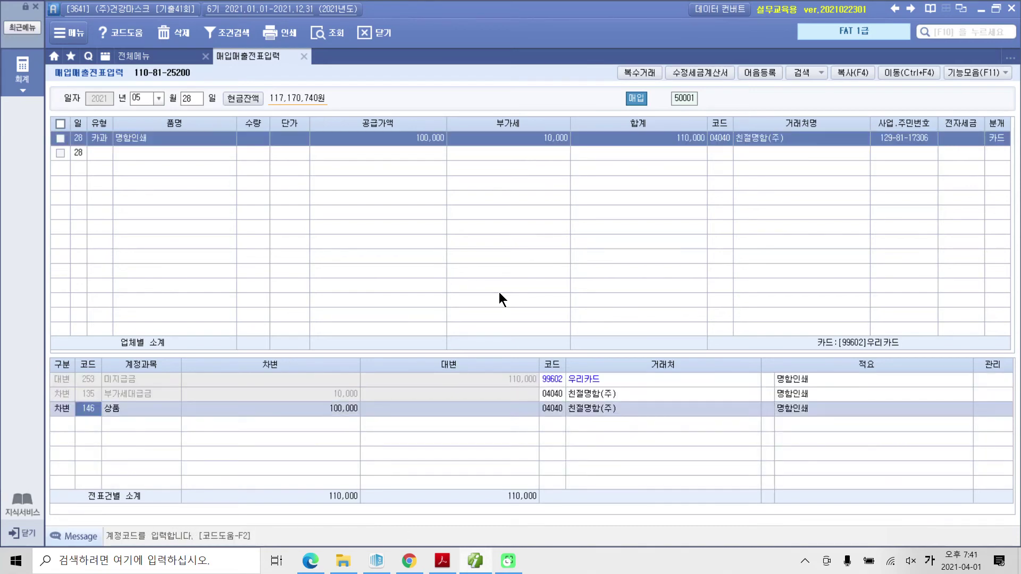
Change the account of the 100,000 debit line in the 명함인쇄 journal entry from 상품 to 826 도서인쇄비.
{"action": "left_click", "coordinate": [94, 384]}
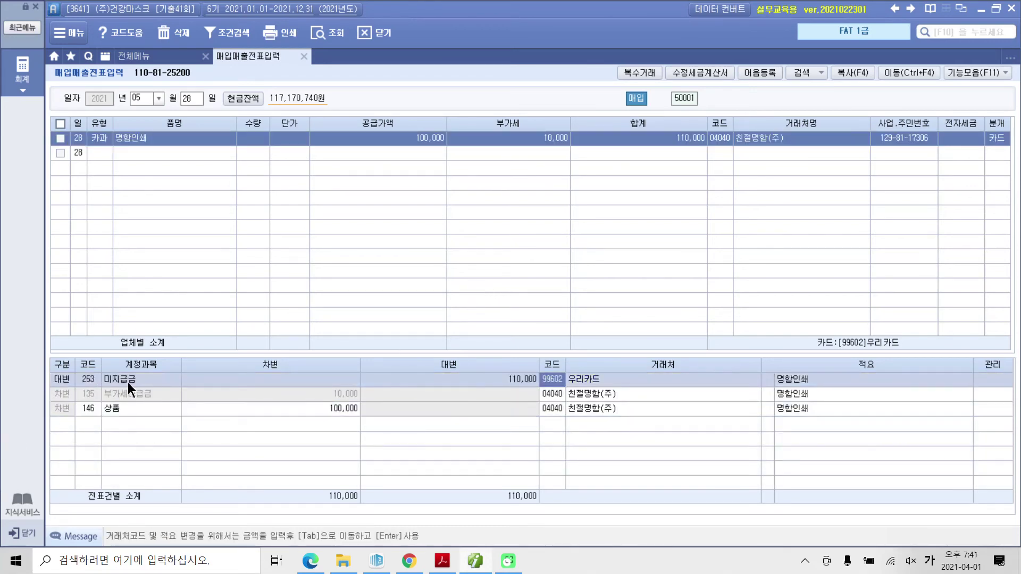
{"action": "left_click", "coordinate": [551, 394]}
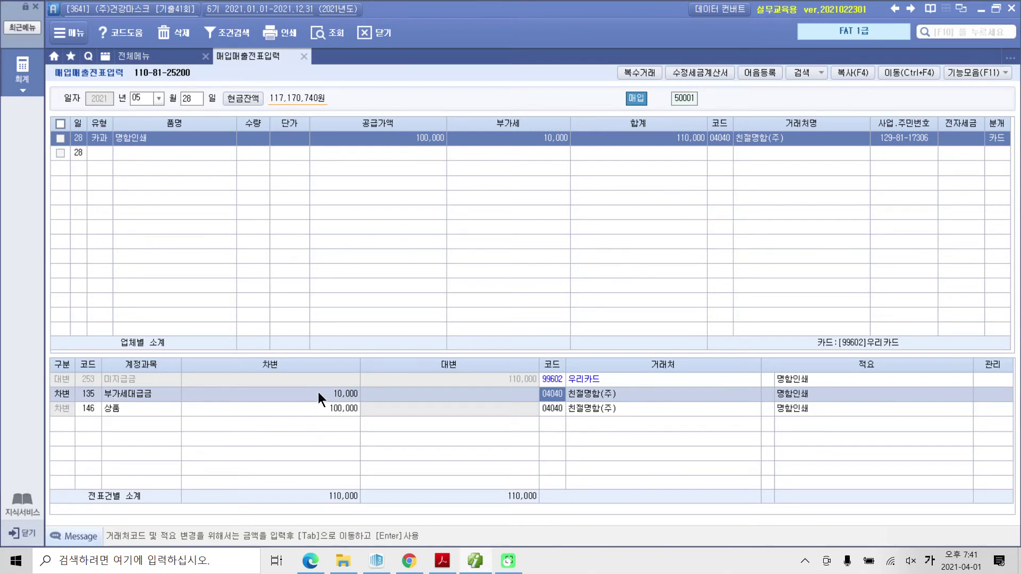
{"action": "left_click", "coordinate": [87, 411]}
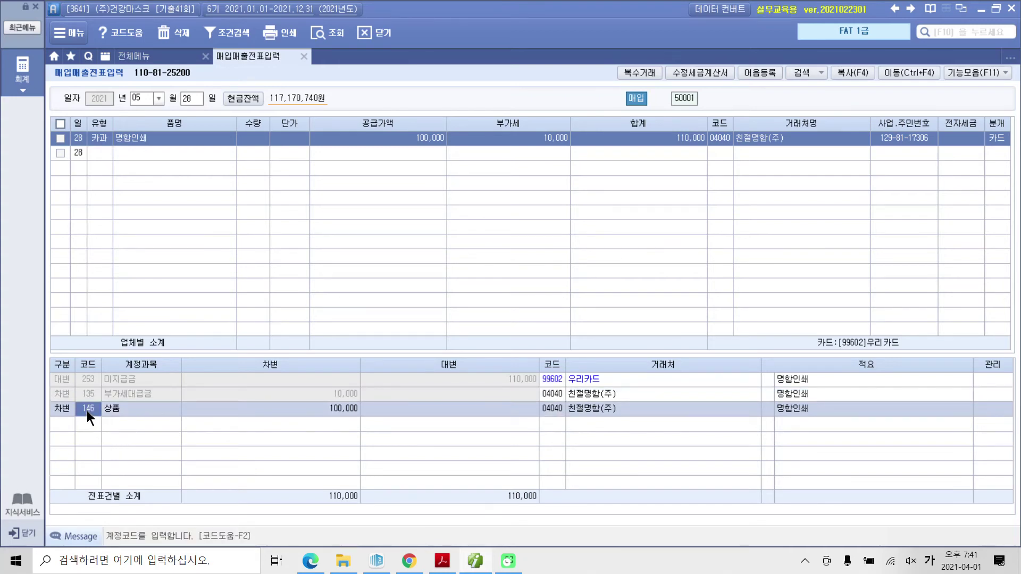
{"action": "type", "text": "도서"}
{"action": "key", "text": "Return"}
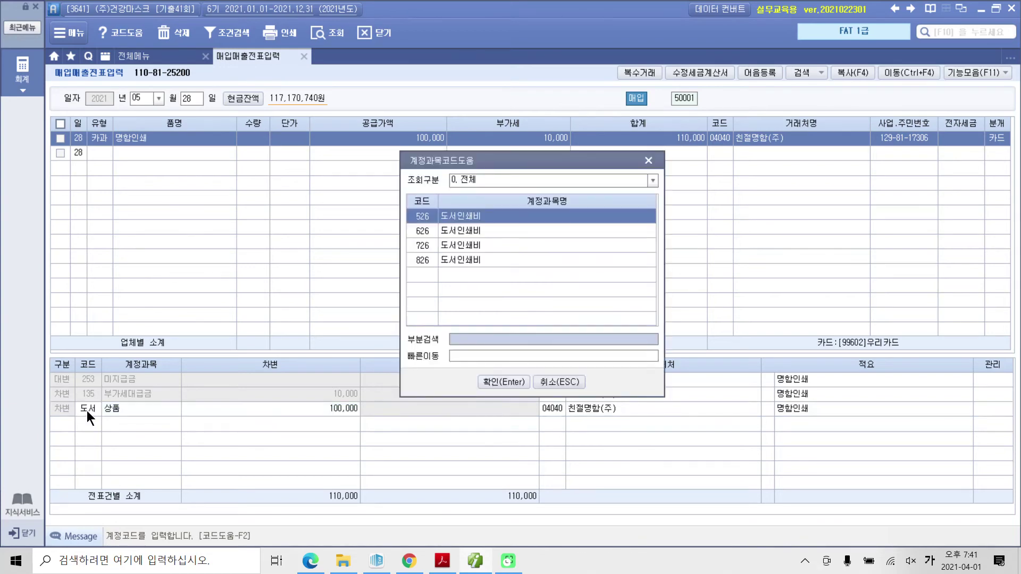
{"action": "key", "text": "Down"}
{"action": "key", "text": "Down"}
{"action": "key", "text": "Down"}
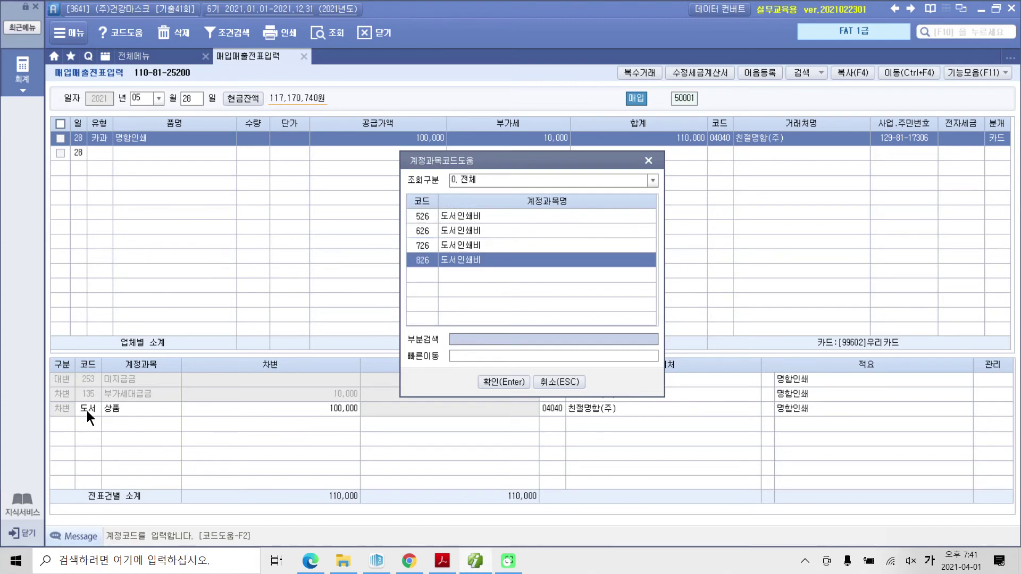
{"action": "key", "text": "Return"}
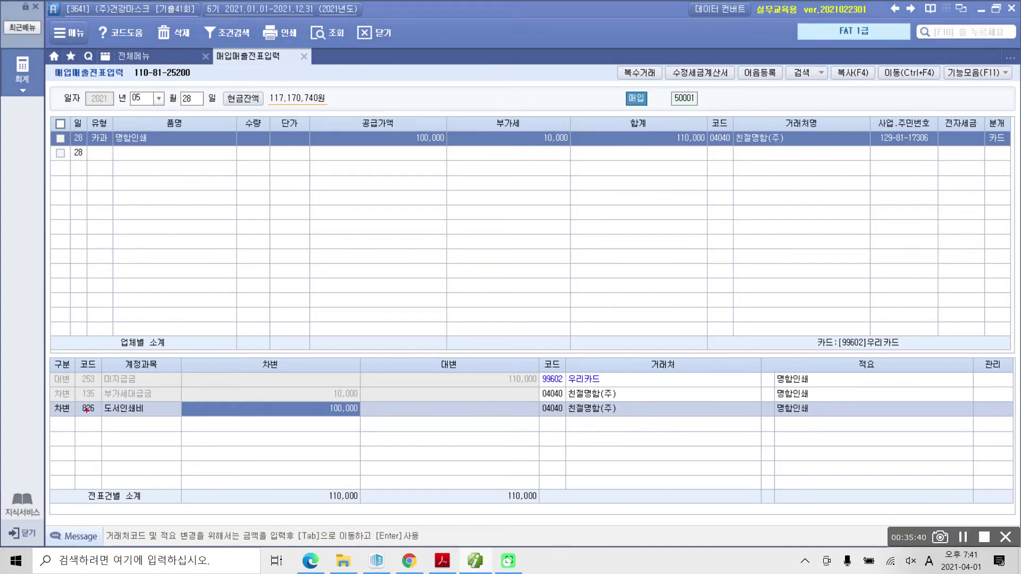
{"action": "left_click_drag", "start_coordinate": [128, 366], "coordinate": [118, 412]}
{"action": "mouse_move", "coordinate": [602, 390]}
{"action": "left_mouse_down"}
{"action": "mouse_move", "coordinate": [523, 375]}
{"action": "mouse_move", "coordinate": [597, 396]}
{"action": "left_mouse_up"}
{"action": "mouse_move", "coordinate": [987, 175]}
{"action": "left_mouse_down"}
{"action": "mouse_move", "coordinate": [976, 125]}
{"action": "mouse_move", "coordinate": [1001, 171]}
{"action": "left_mouse_up"}
{"action": "mouse_move", "coordinate": [68, 396]}
{"action": "left_mouse_down"}
{"action": "mouse_move", "coordinate": [48, 428]}
{"action": "mouse_move", "coordinate": [151, 431]}
{"action": "mouse_move", "coordinate": [1, 414]}
{"action": "left_mouse_up"}
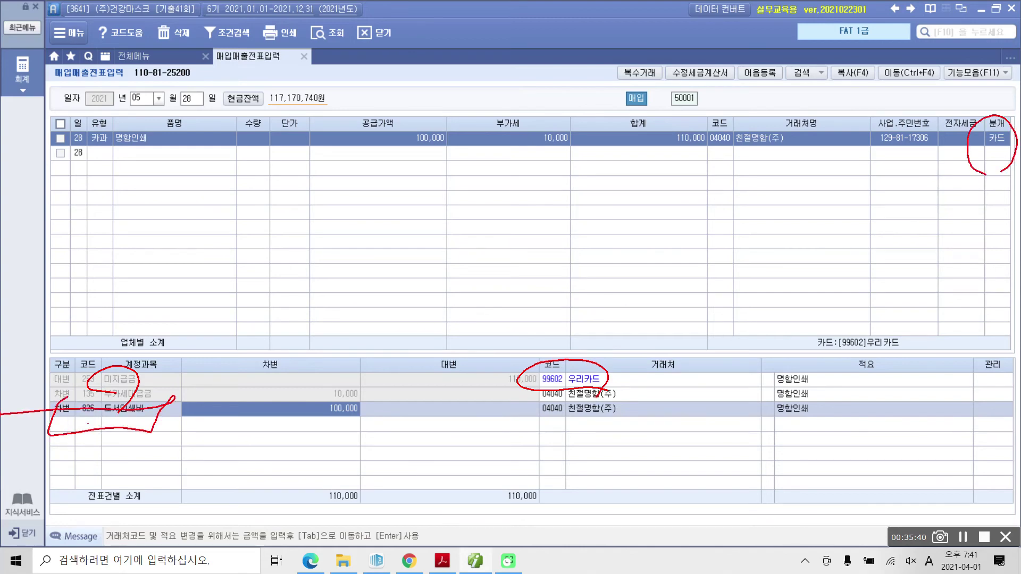
{"action": "left_click_drag", "start_coordinate": [175, 395], "coordinate": [217, 400]}
{"action": "mouse_move", "coordinate": [116, 170]}
{"action": "left_mouse_down"}
{"action": "mouse_move", "coordinate": [112, 153]}
{"action": "mouse_move", "coordinate": [126, 205]}
{"action": "mouse_move", "coordinate": [151, 218]}
{"action": "mouse_move", "coordinate": [135, 230]}
{"action": "left_mouse_up"}
{"action": "mouse_move", "coordinate": [147, 205]}
{"action": "left_mouse_down"}
{"action": "mouse_move", "coordinate": [202, 210]}
{"action": "mouse_move", "coordinate": [186, 240]}
{"action": "left_mouse_up"}
{"action": "left_click_drag", "start_coordinate": [111, 170], "coordinate": [93, 175]}
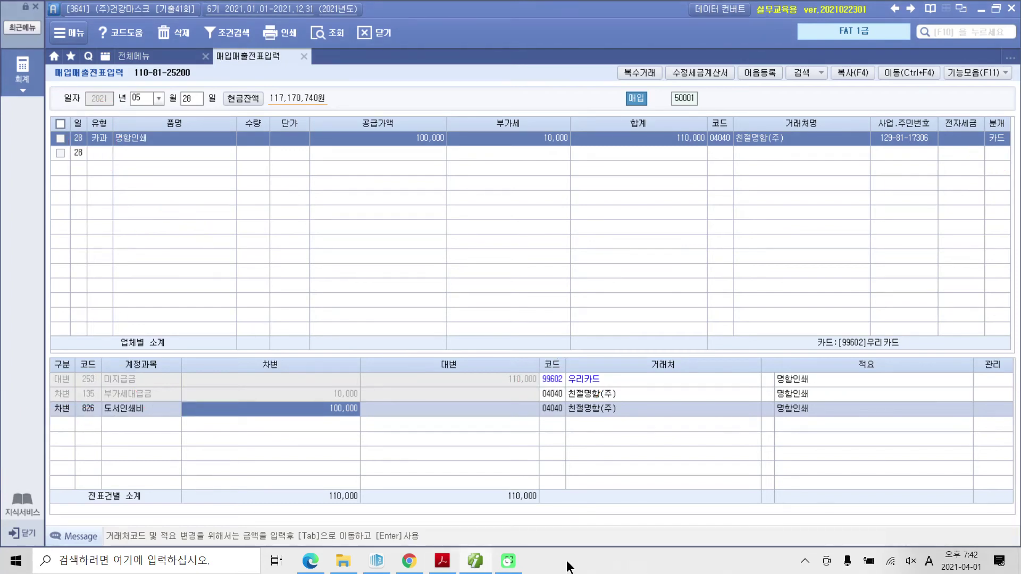
Switch to the exam PDF in Acrobat Reader and read purchase transaction 6, including its electronic tax invoice and the explanation on the following page.
{"action": "left_click", "coordinate": [450, 563]}
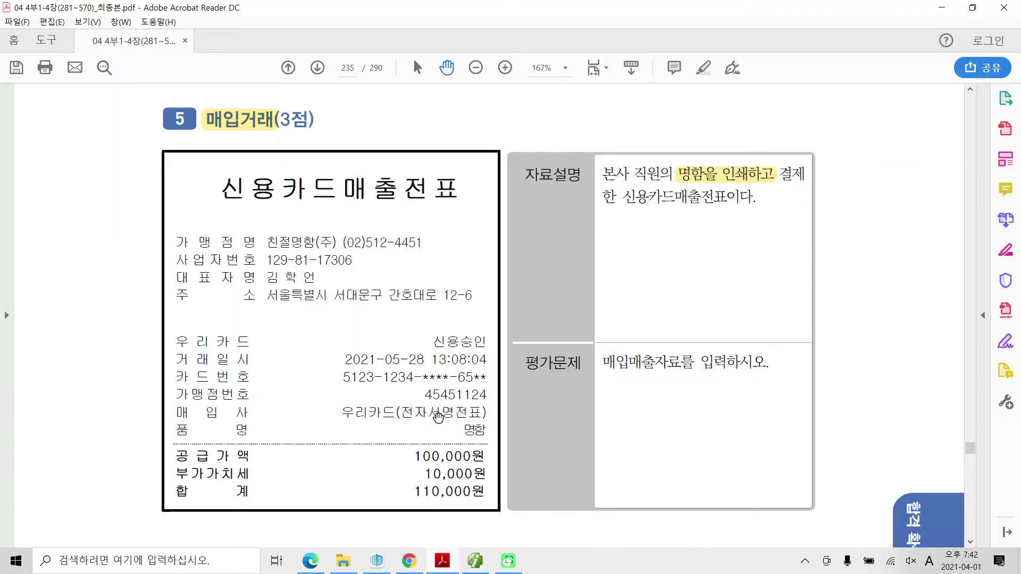
{"action": "scroll", "coordinate": [446, 435], "scroll_direction": "down", "scroll_amount": 10}
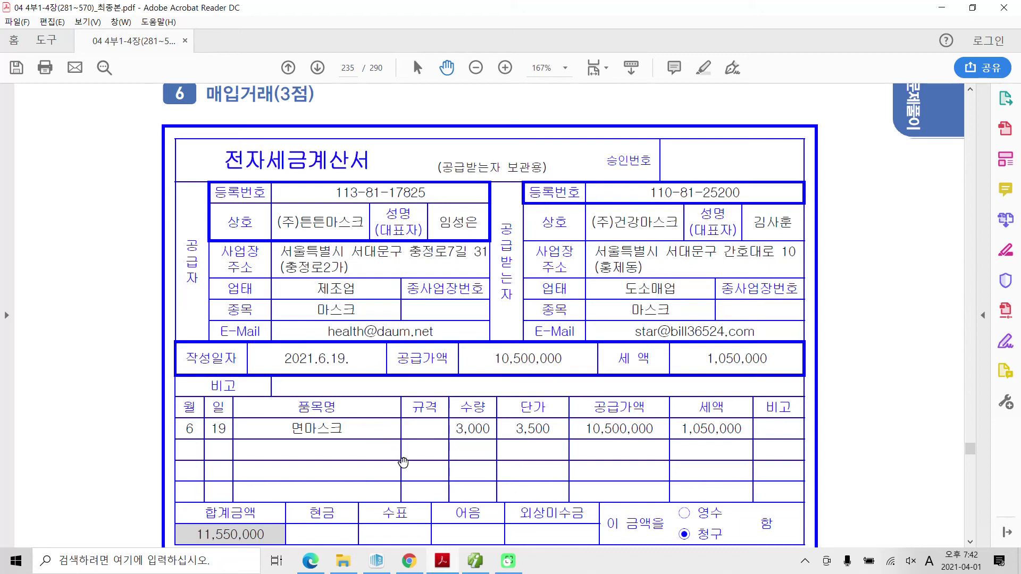
{"action": "scroll", "coordinate": [404, 462], "scroll_direction": "down", "scroll_amount": 1}
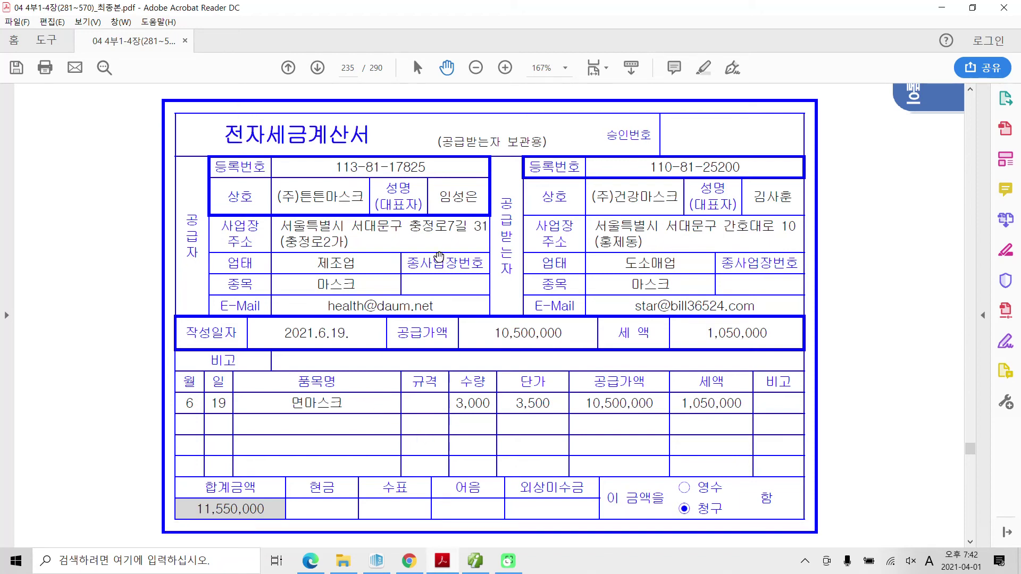
{"action": "scroll", "coordinate": [439, 257], "scroll_direction": "down", "scroll_amount": 2}
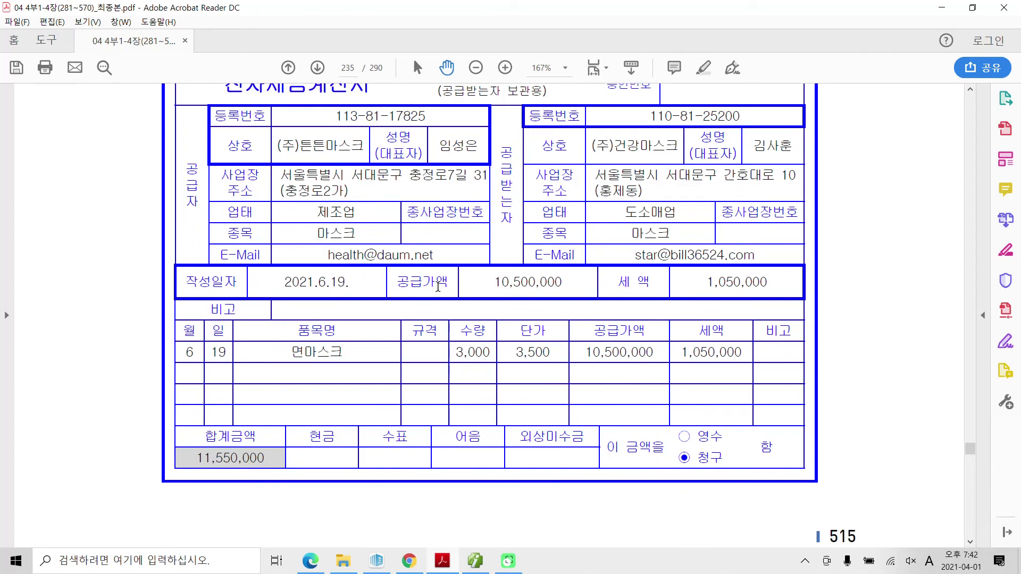
{"action": "scroll", "coordinate": [438, 287], "scroll_direction": "down", "scroll_amount": 14}
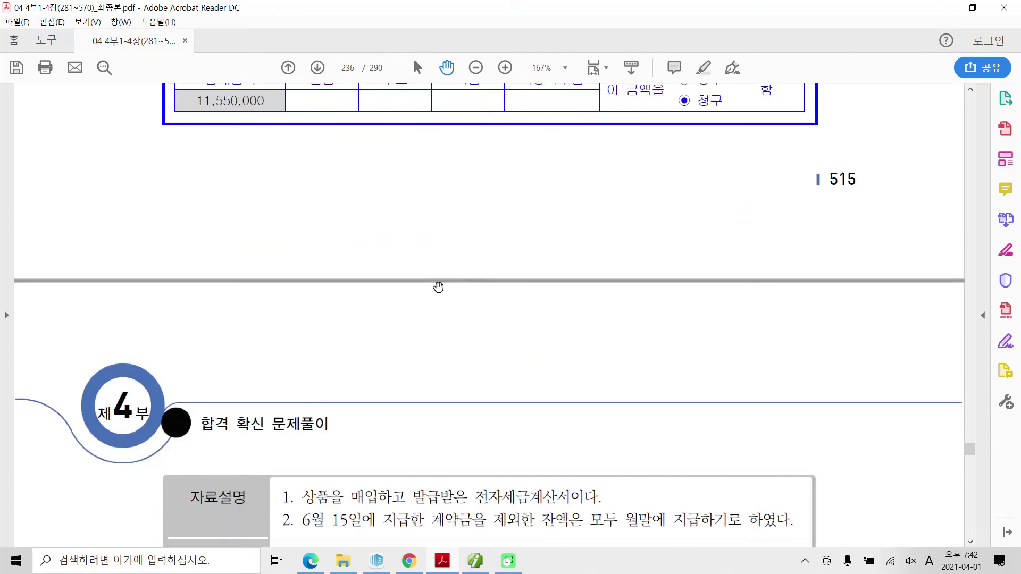
{"action": "scroll", "coordinate": [438, 287], "scroll_direction": "up", "scroll_amount": 3}
{"action": "scroll", "coordinate": [438, 287], "scroll_direction": "up", "scroll_amount": 4}
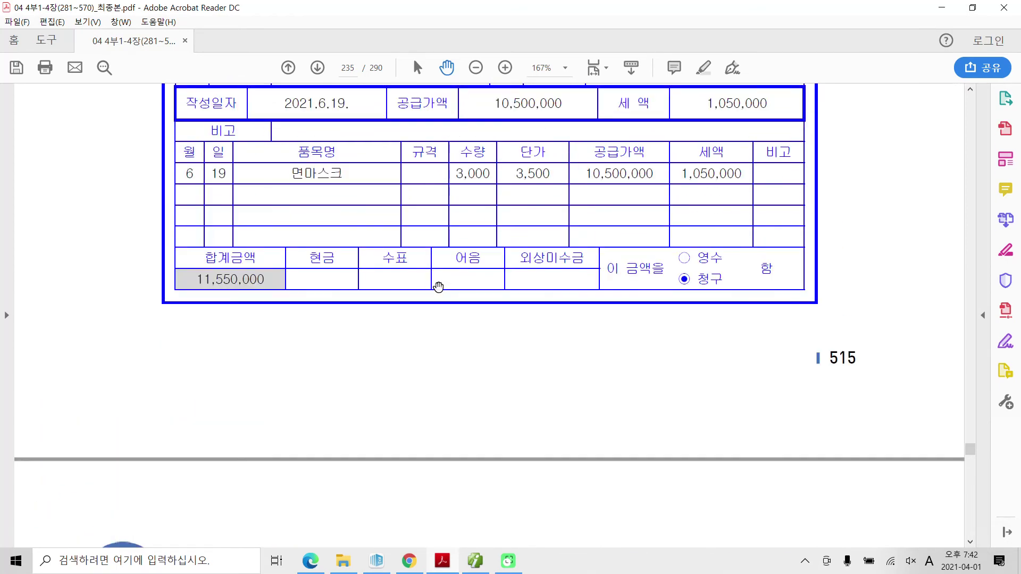
{"action": "scroll", "coordinate": [439, 287], "scroll_direction": "down", "scroll_amount": 18}
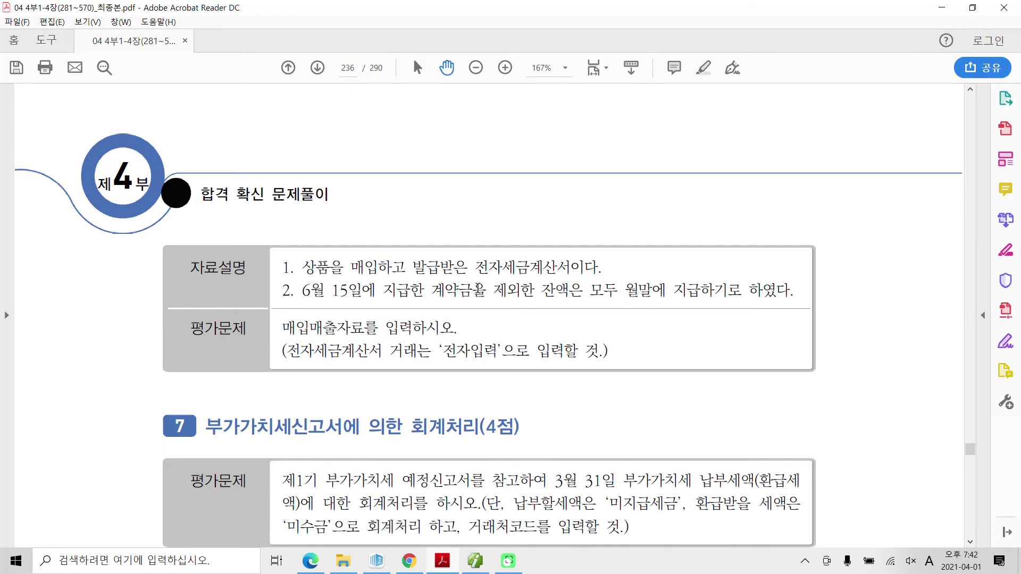
Highlight the phrases 6월 15일에 지급한 계약금을 and 전자입력 in the description of purchase transaction 6.
{"action": "left_click_drag", "start_coordinate": [486, 291], "coordinate": [301, 291]}
{"action": "right_click", "coordinate": [322, 292]}
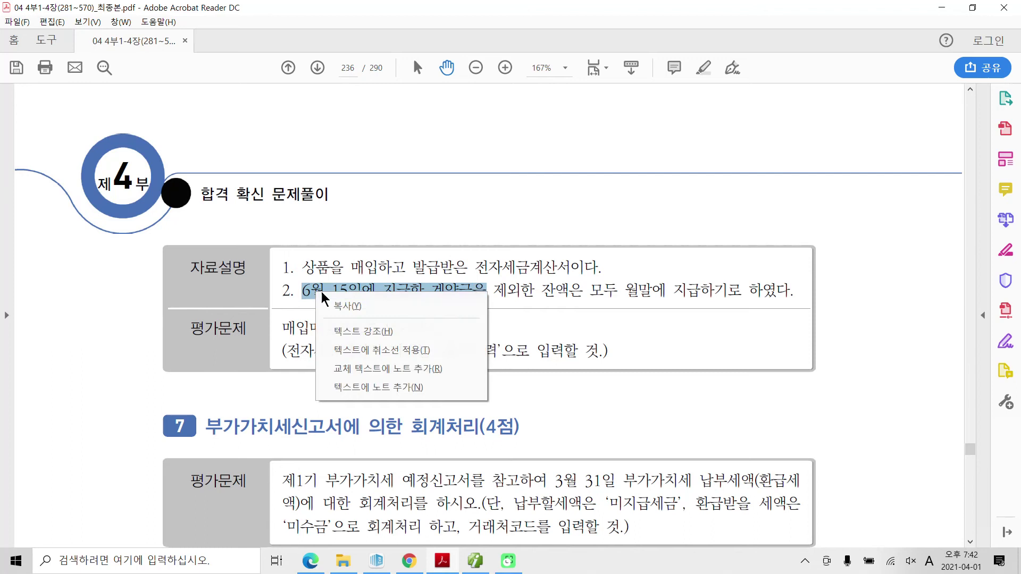
{"action": "left_click", "coordinate": [350, 331]}
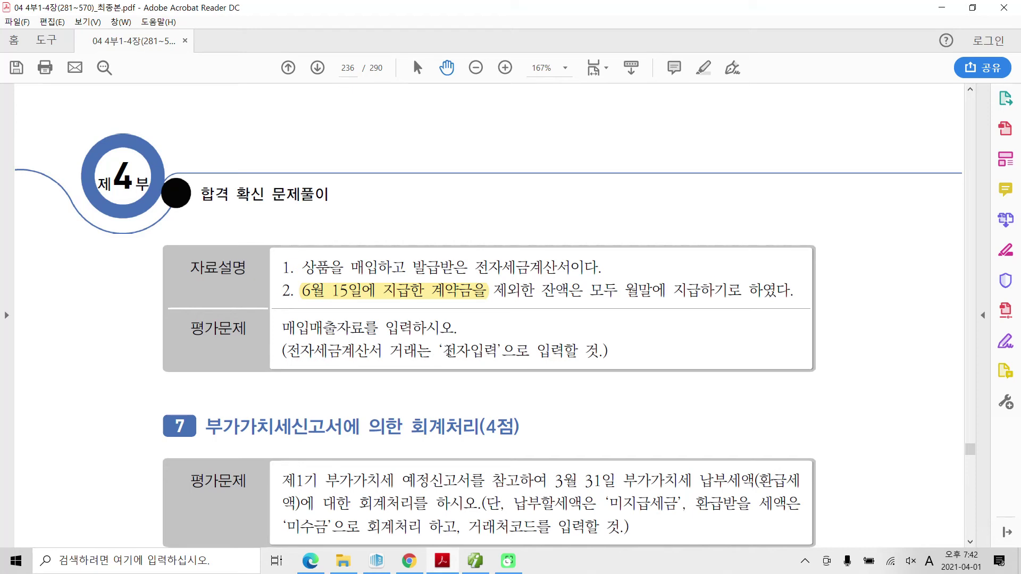
{"action": "left_click_drag", "start_coordinate": [448, 351], "coordinate": [495, 350]}
{"action": "right_click", "coordinate": [488, 354]}
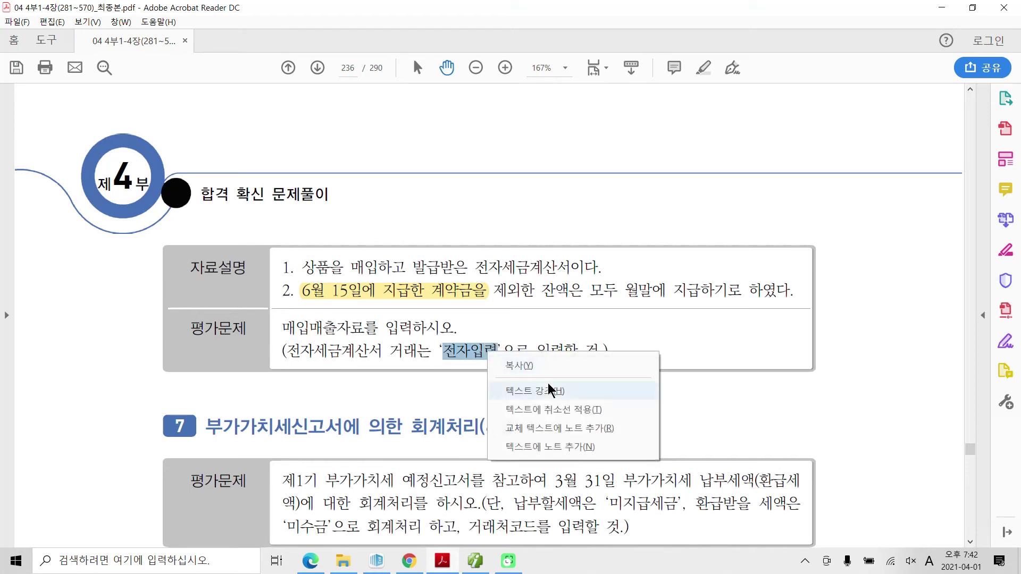
{"action": "left_click", "coordinate": [553, 390]}
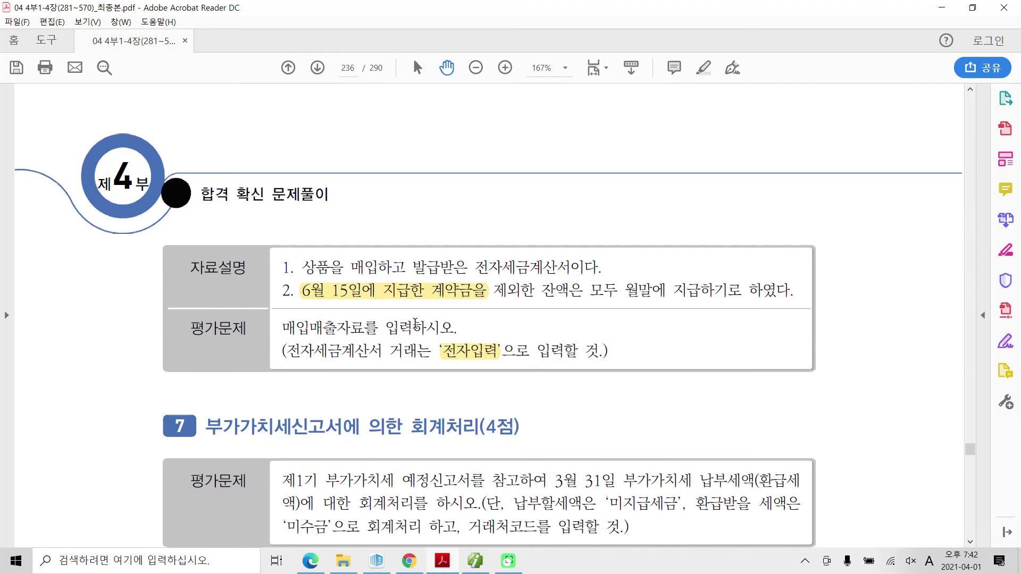
Switch back to the accounting program and look up the June 15 down payment to (주)튼튼마스크 in 일반전표입력.
{"action": "scroll", "coordinate": [414, 322], "scroll_direction": "up", "scroll_amount": 5}
{"action": "scroll", "coordinate": [414, 343], "scroll_direction": "up", "scroll_amount": 5}
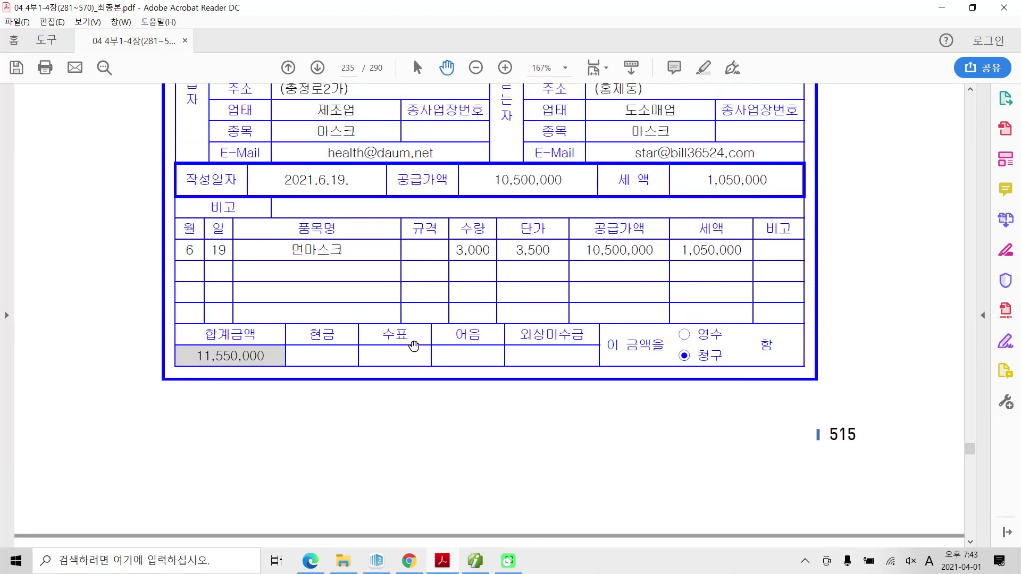
{"action": "left_click", "coordinate": [475, 561]}
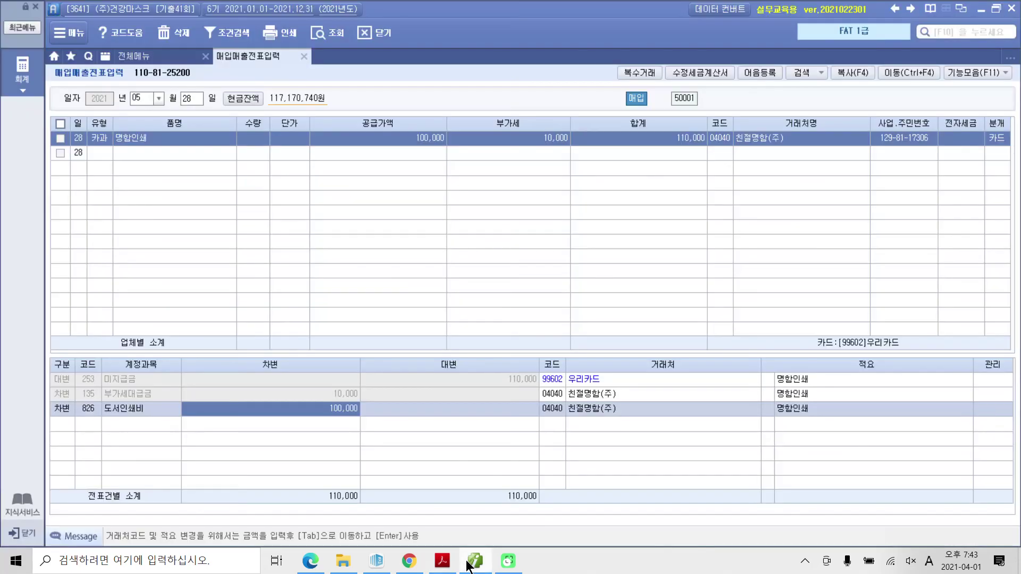
{"action": "left_click", "coordinate": [166, 59]}
{"action": "left_click", "coordinate": [257, 118]}
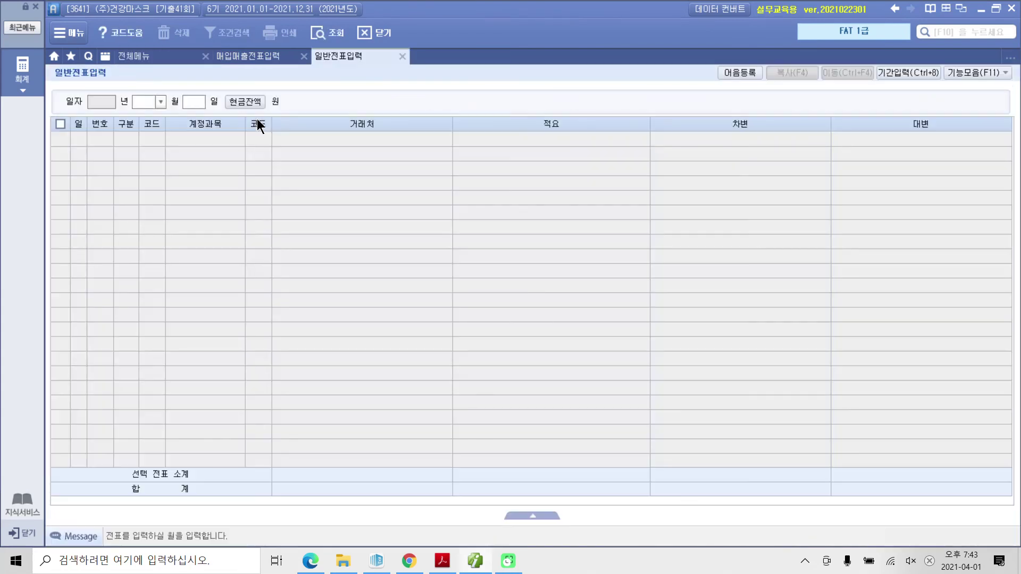
{"action": "type", "text": "06"}
{"action": "type", "text": "15"}
{"action": "key", "text": "Return"}
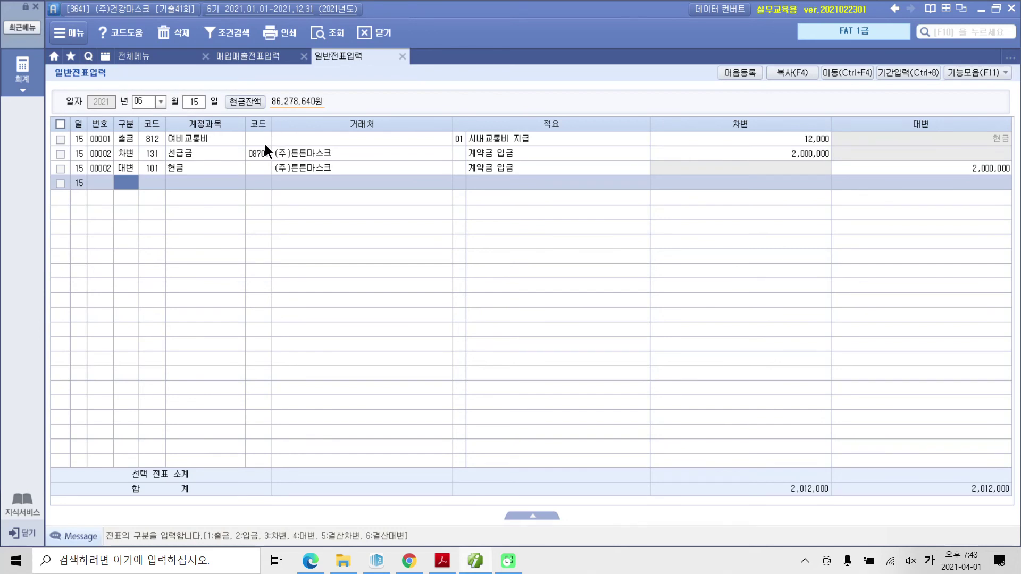
{"action": "left_click", "coordinate": [225, 154]}
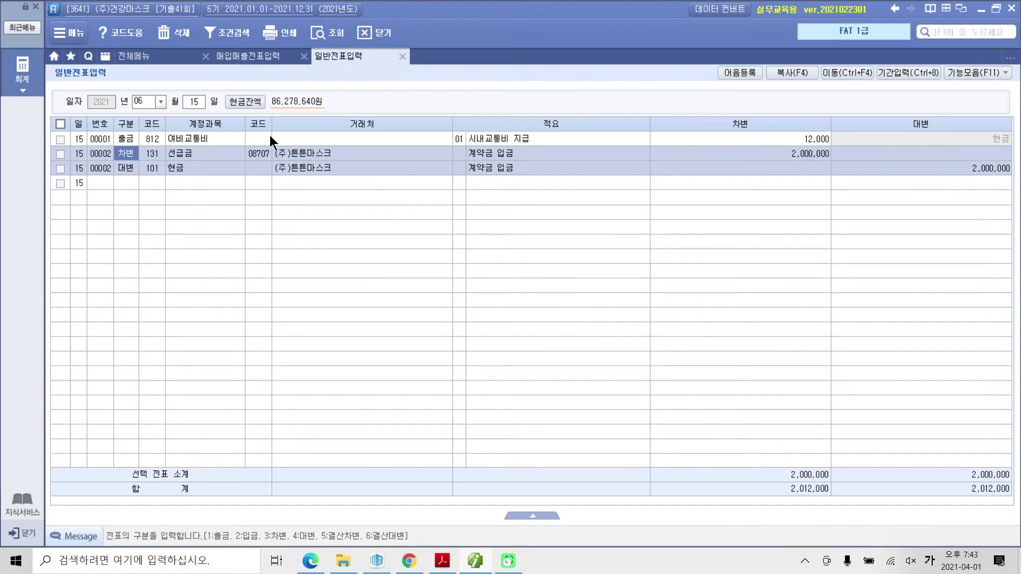
Return to 매입매출전표입력 and start a June 19 purchase voucher with type 51 과세.
{"action": "left_click", "coordinate": [244, 57]}
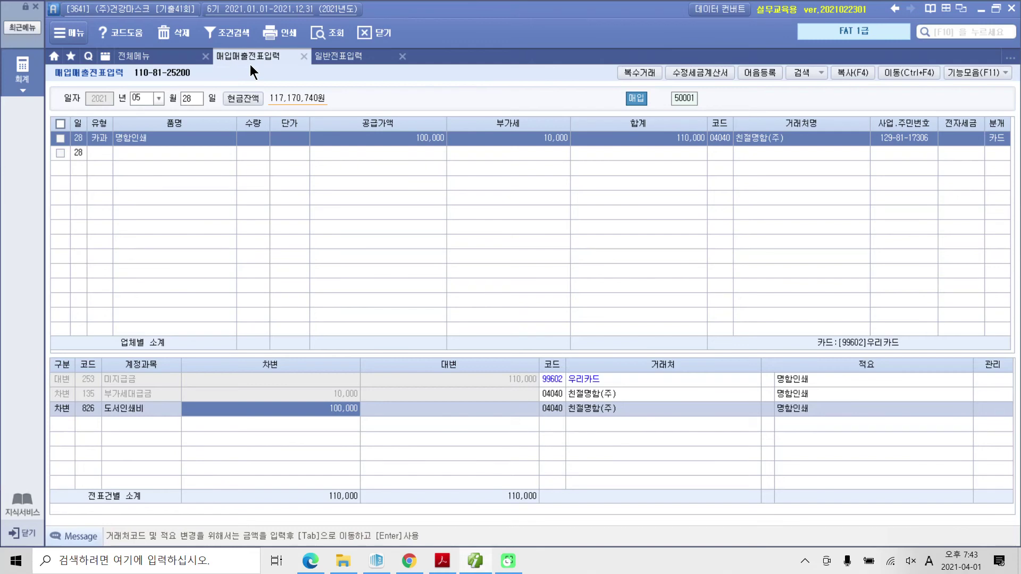
{"action": "type", "text": "06"}
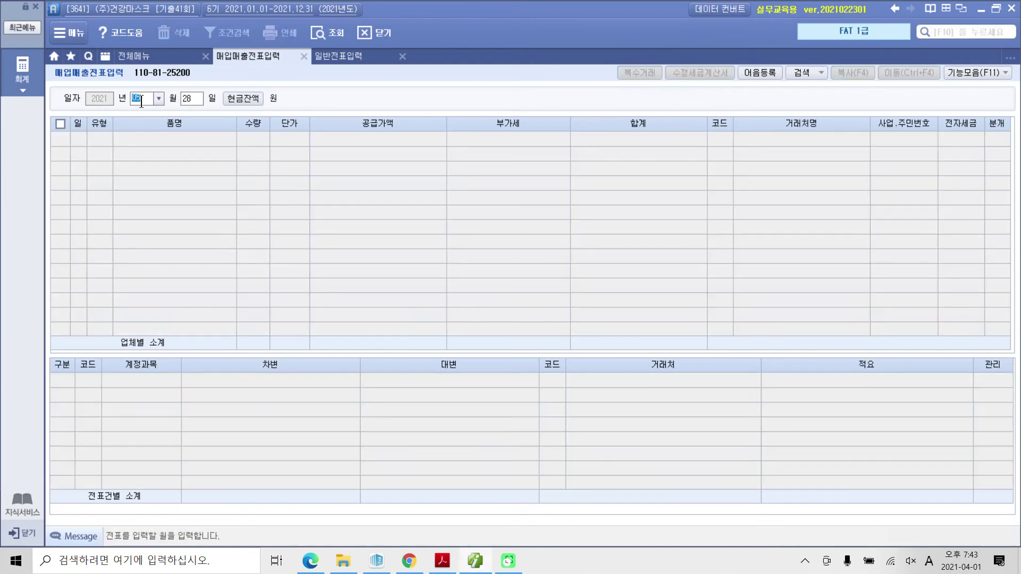
{"action": "type", "text": "19"}
{"action": "key", "text": "Return"}
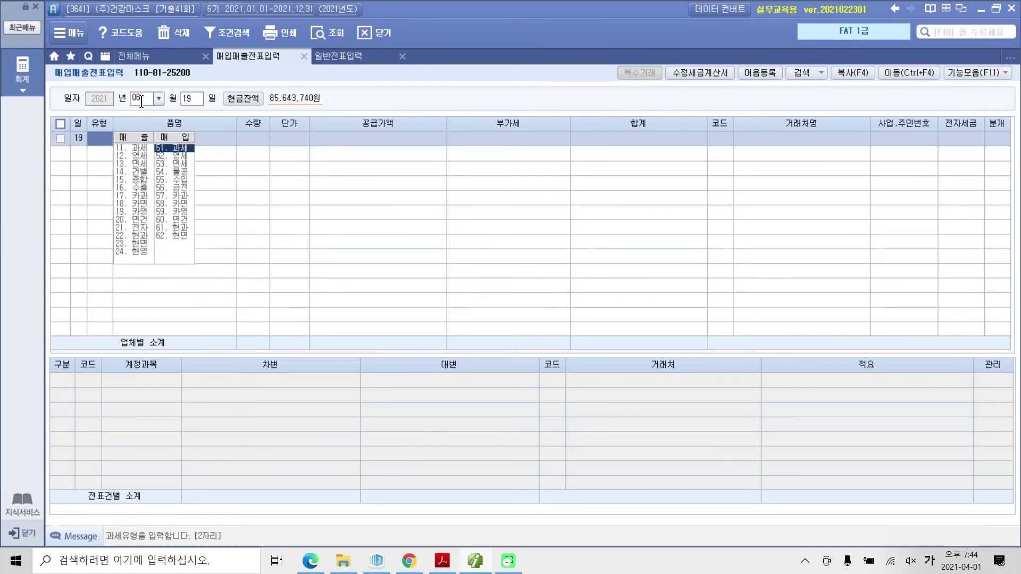
{"action": "type", "text": "5"}
{"action": "key", "text": "Return"}
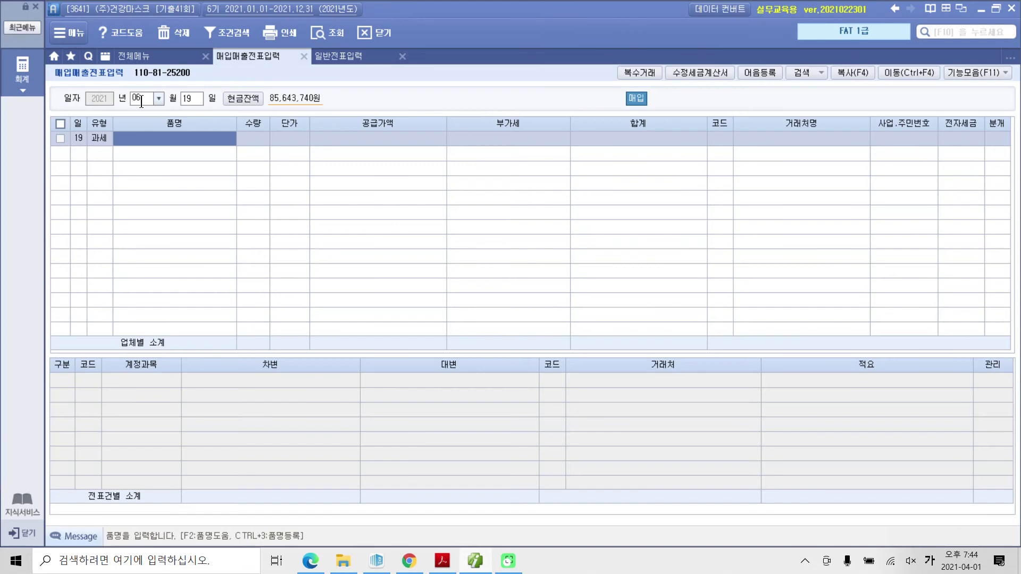
Enter the item 면마스크 with a quantity of 3,000 and a unit price of 3,500, accepting the calculated supply amount and VAT.
{"action": "type", "text": "면마스크"}
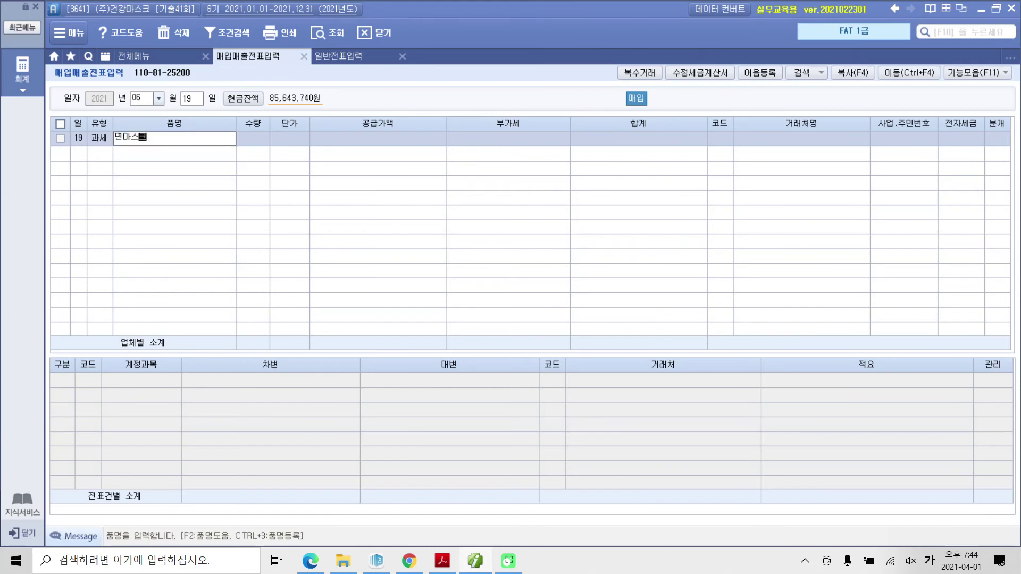
{"action": "key", "text": "Return"}
{"action": "key", "text": "Return"}
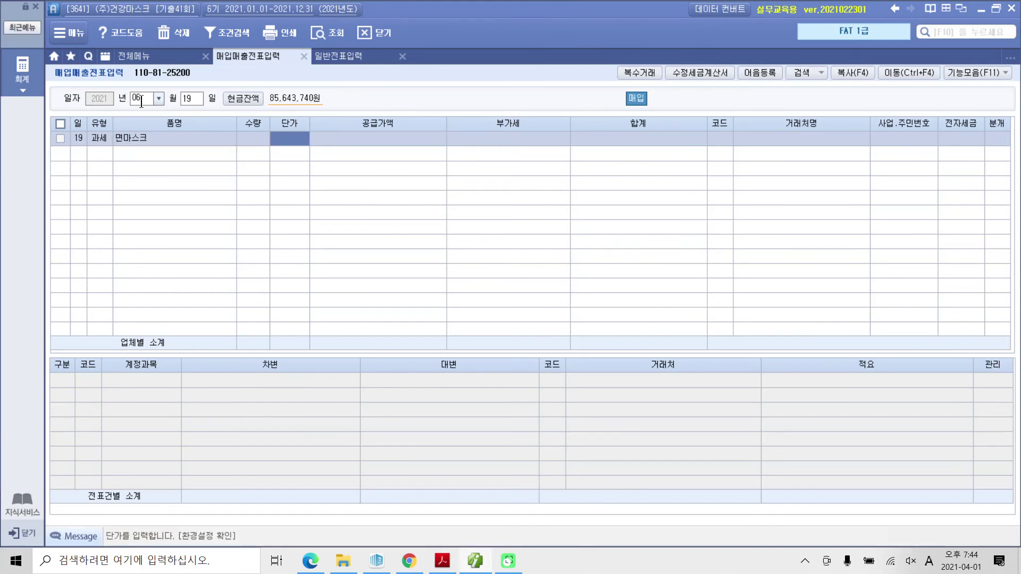
{"action": "key", "text": "shift+Tab"}
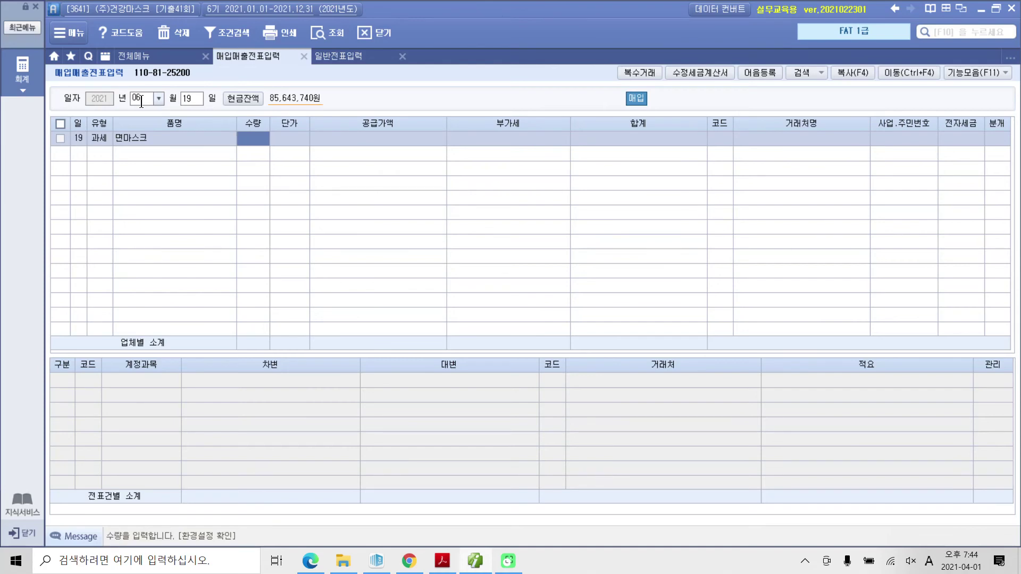
{"action": "type", "text": "3000"}
{"action": "key", "text": "Return"}
{"action": "type", "text": "3,5"}
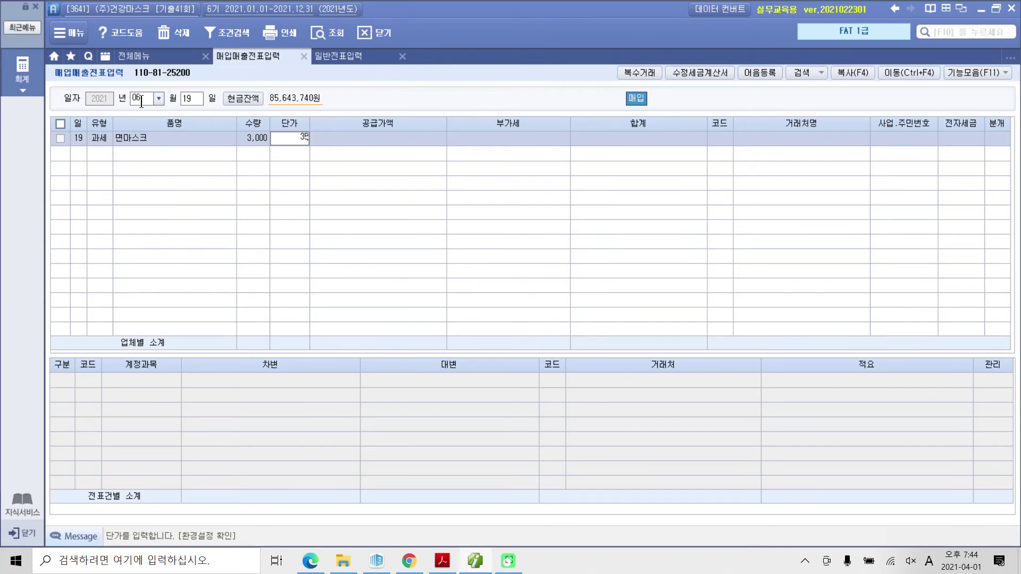
{"action": "type", "text": "00"}
{"action": "key", "text": "Return"}
{"action": "key", "text": "Return"}
{"action": "key", "text": "Return"}
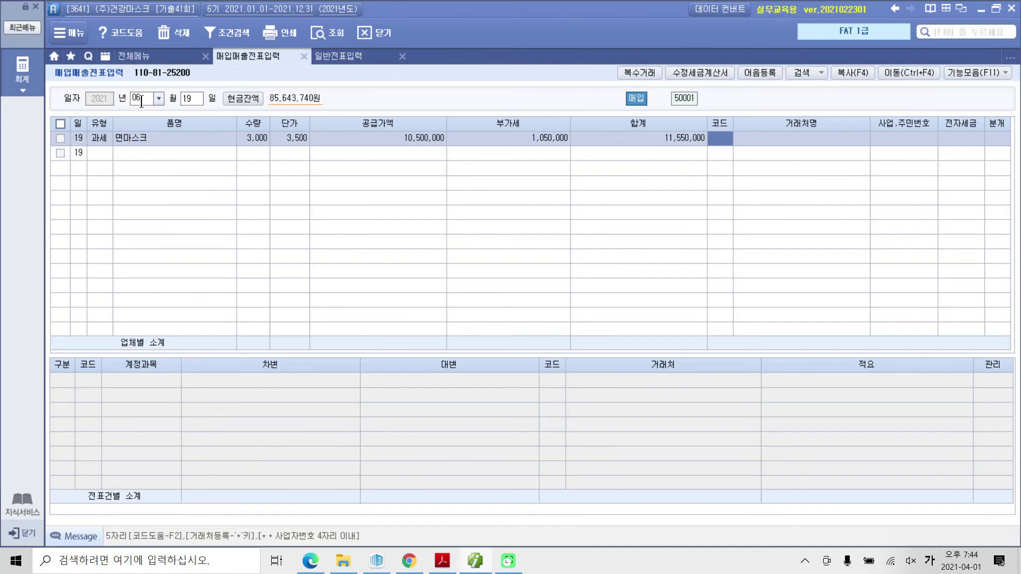
Assign the supplier (주)튼튼마스크 to the June 19 purchase and mark its electronic tax invoice as 전자입력.
{"action": "type", "text": "튼튼"}
{"action": "key", "text": "Return"}
{"action": "key", "text": "Return"}
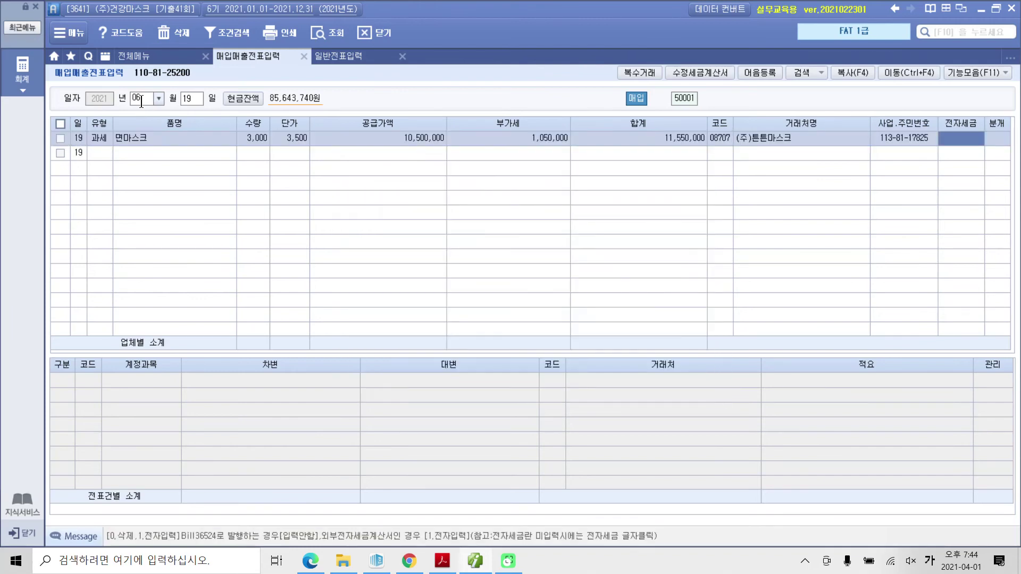
{"action": "type", "text": "1"}
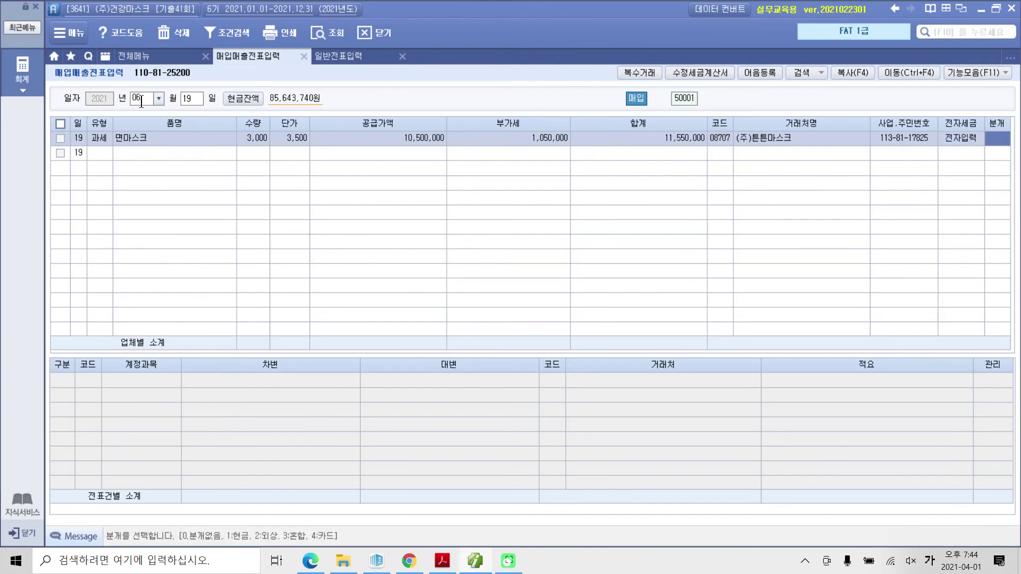
Set the June 19 purchase's journal type to 3 혼합 and add a credit line to 선급금 for 2,000,000.
{"action": "type", "text": "3"}
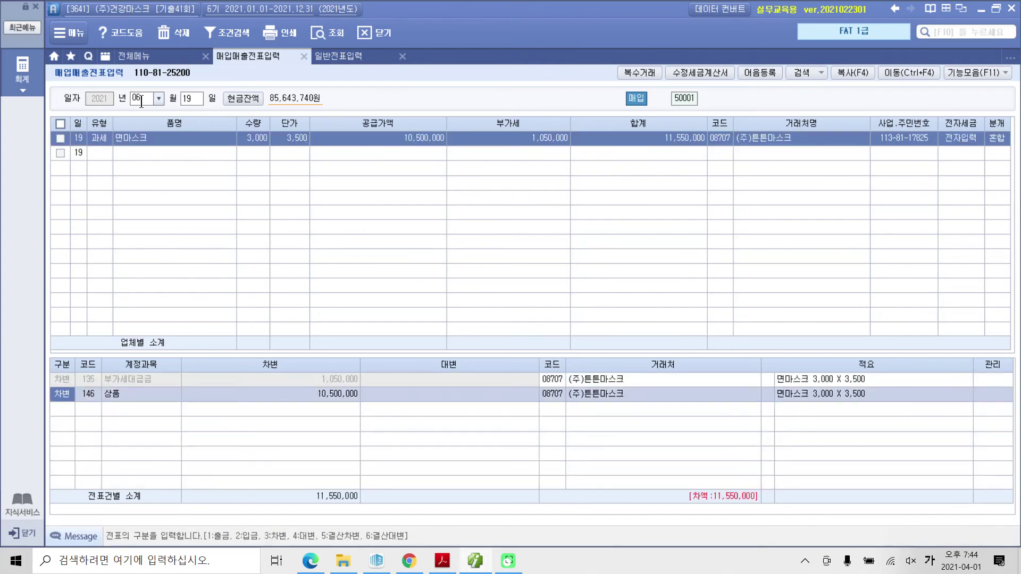
{"action": "left_click", "coordinate": [133, 381]}
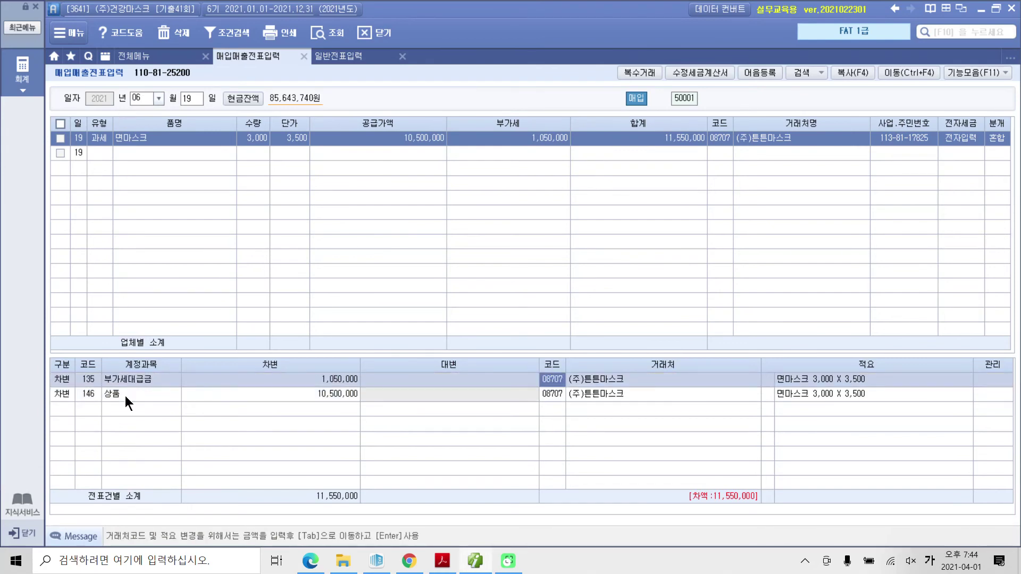
{"action": "left_click", "coordinate": [110, 395]}
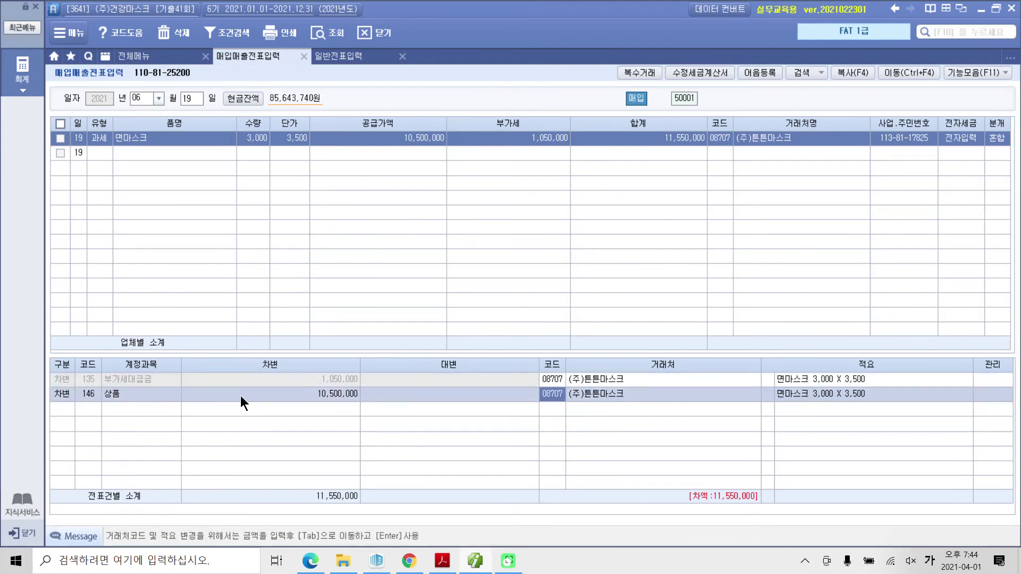
{"action": "left_click", "coordinate": [63, 400]}
{"action": "left_click", "coordinate": [58, 410]}
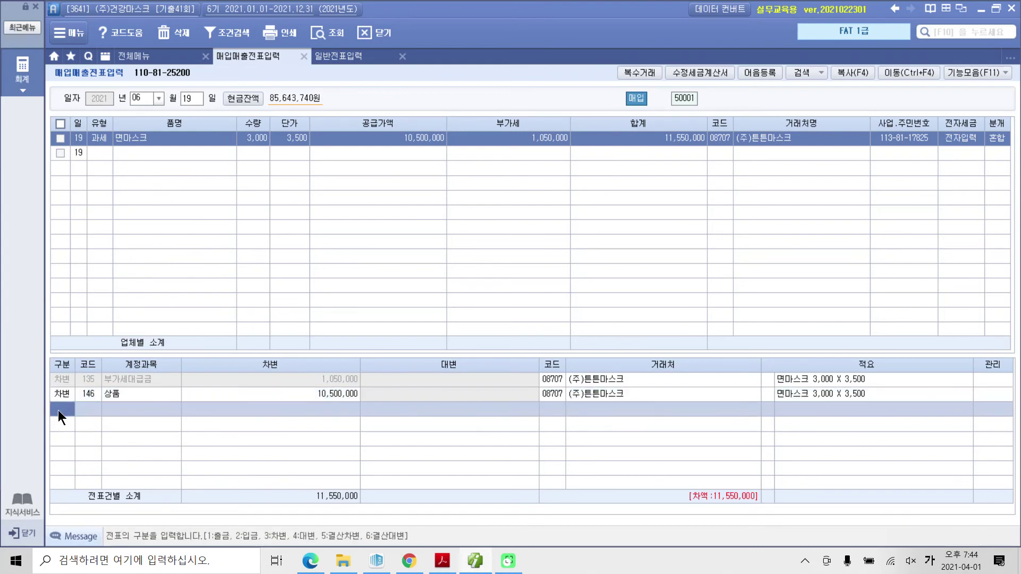
{"action": "type", "text": "4"}
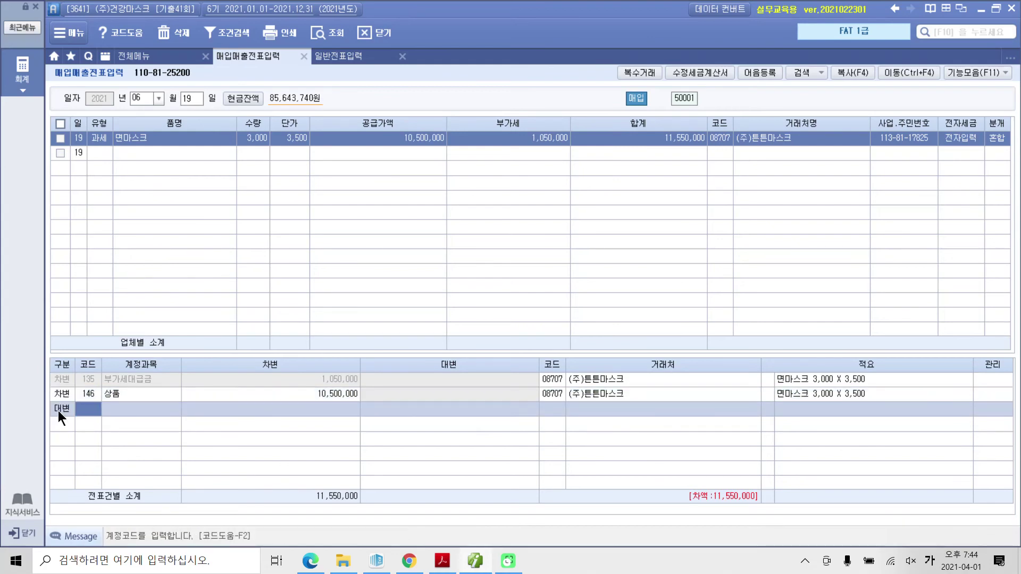
{"action": "type", "text": "선급"}
{"action": "key", "text": "Return"}
{"action": "key", "text": "Return"}
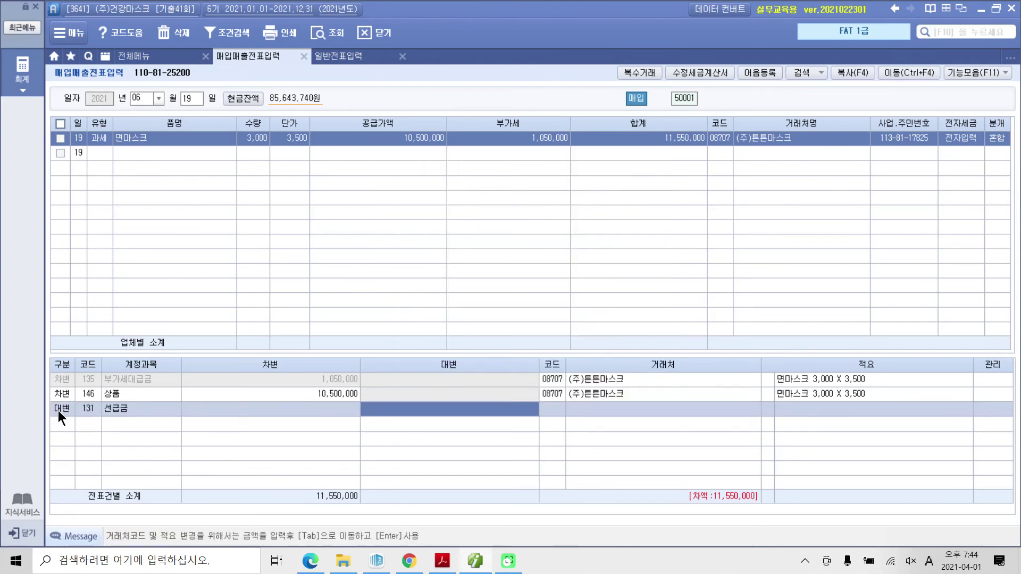
{"action": "type", "text": "2000000"}
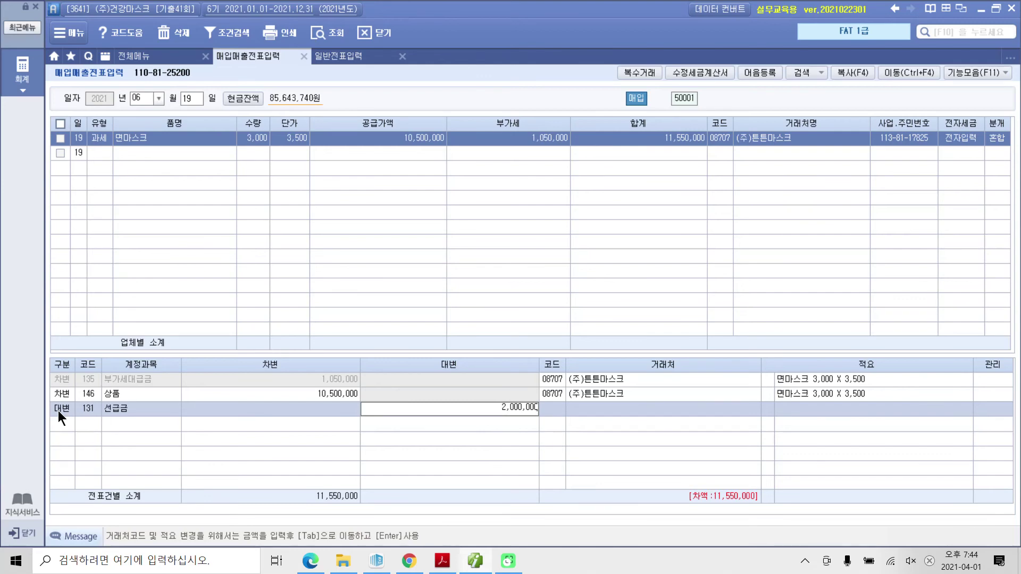
{"action": "key", "text": "Return"}
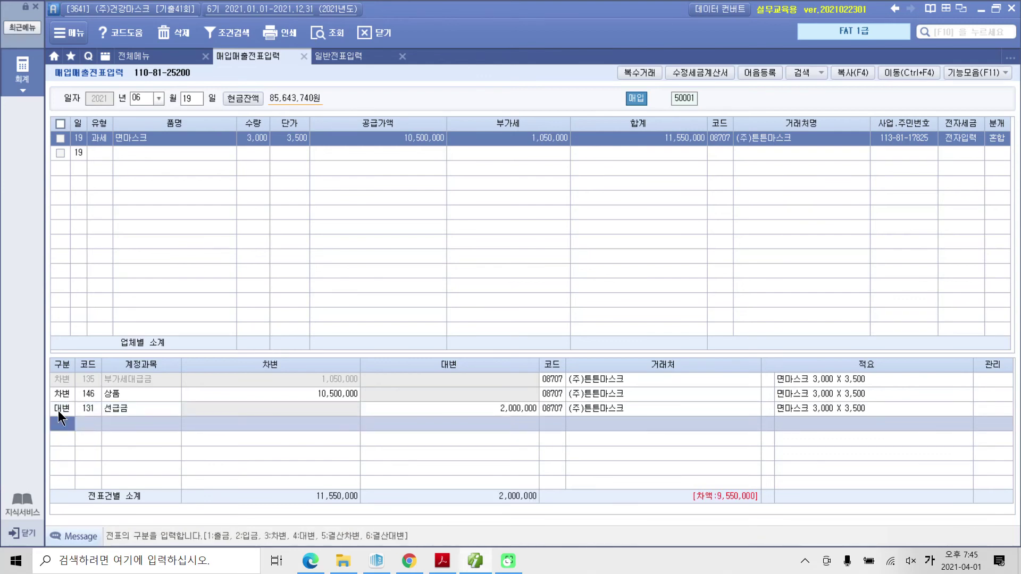
Add a credit line to account 251 외상매입금 for 9,550,000 in the June 19 purchase entry.
{"action": "type", "text": "4"}
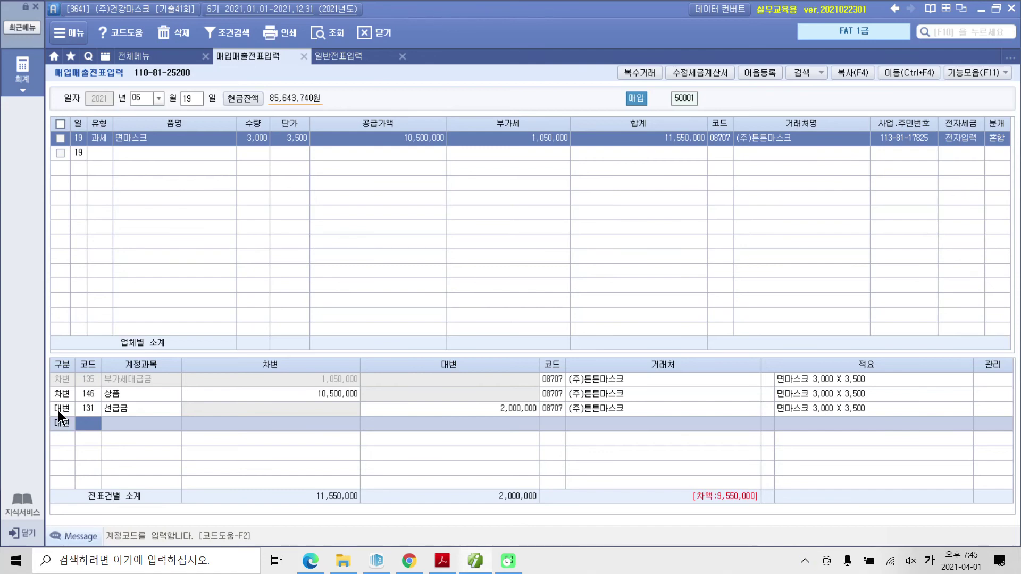
{"action": "type", "text": "251"}
{"action": "key", "text": "Return"}
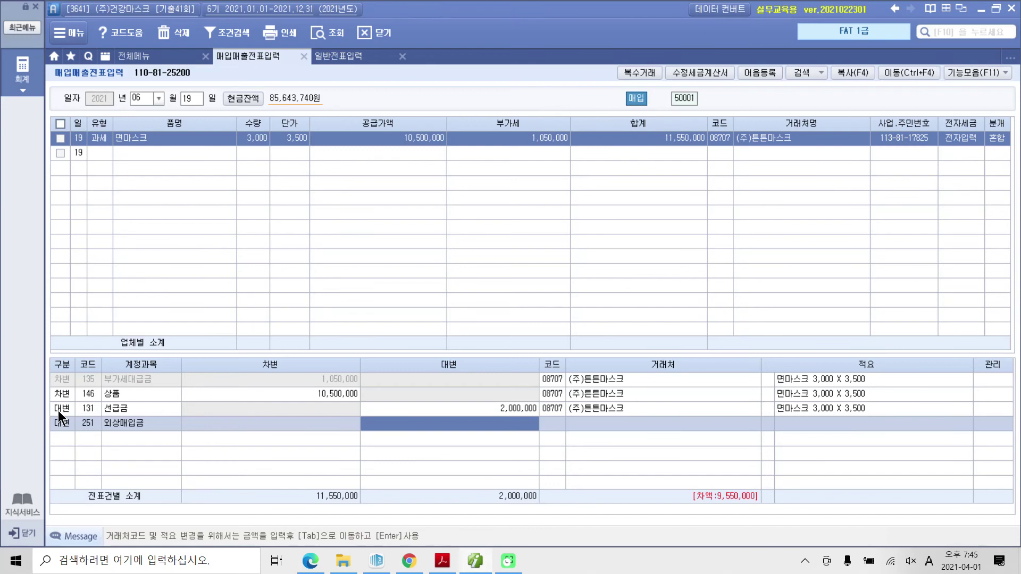
{"action": "type", "text": "9550000"}
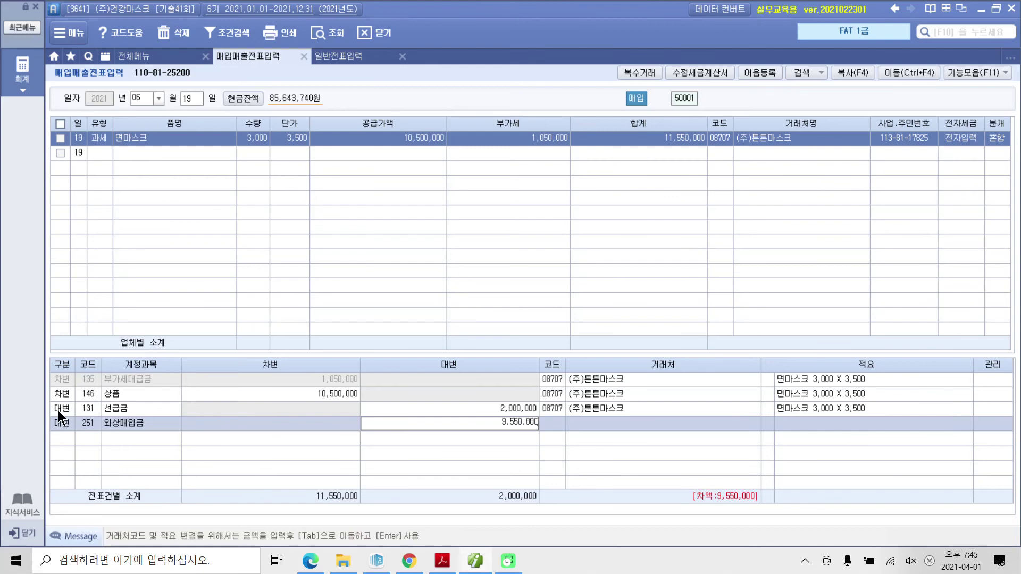
{"action": "key", "text": "Return"}
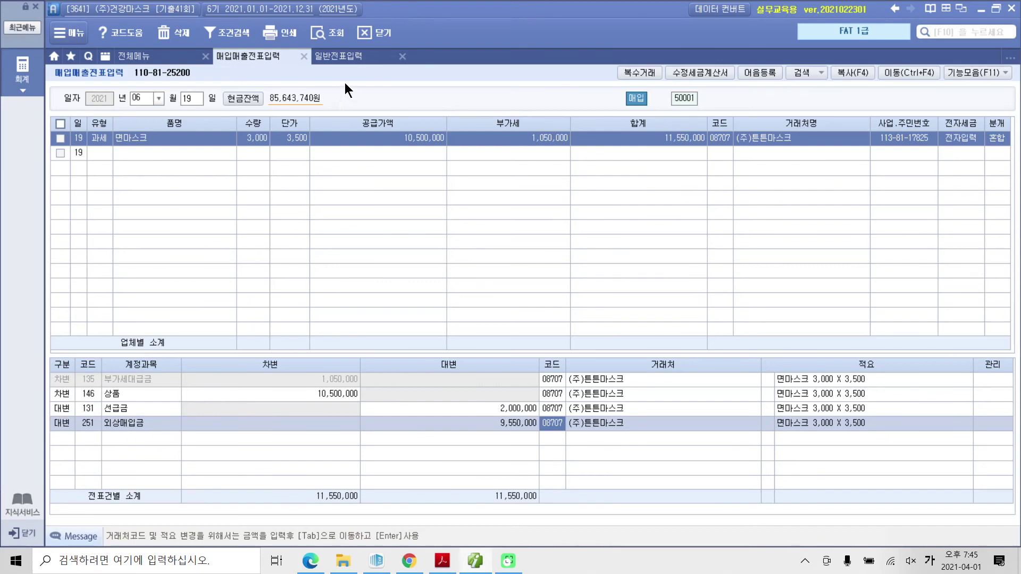
Recheck the June 15 down payment in 일반전표입력, and switch to Acrobat Reader to read task 7 on the VAT return entry.
{"action": "left_click", "coordinate": [352, 57]}
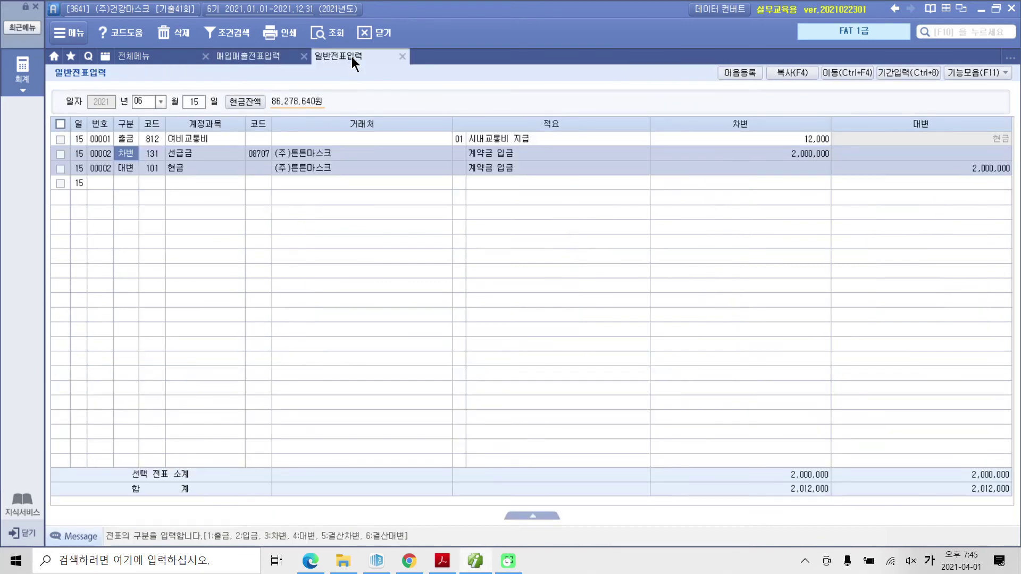
{"action": "left_click", "coordinate": [269, 56]}
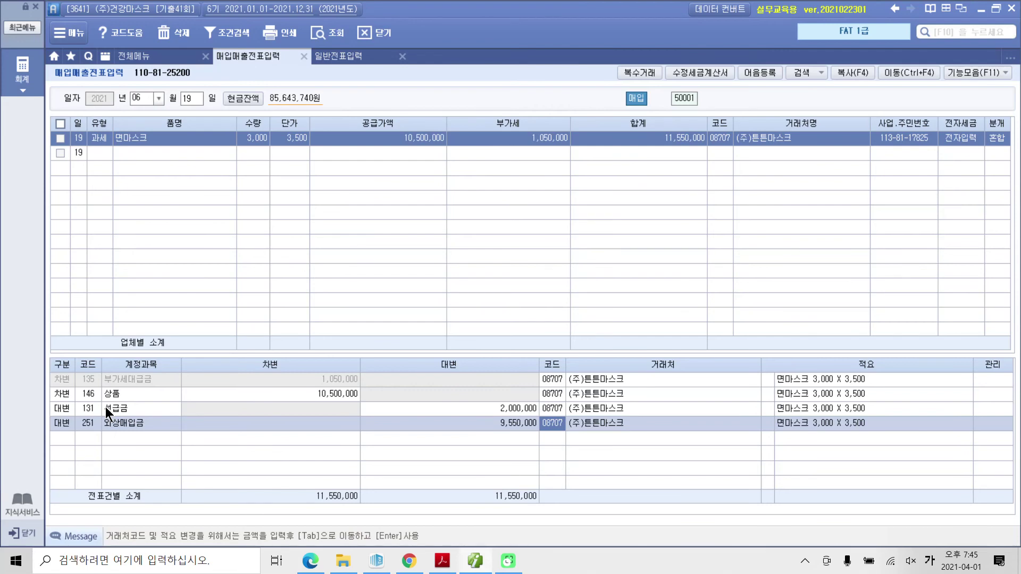
{"action": "left_click", "coordinate": [447, 569]}
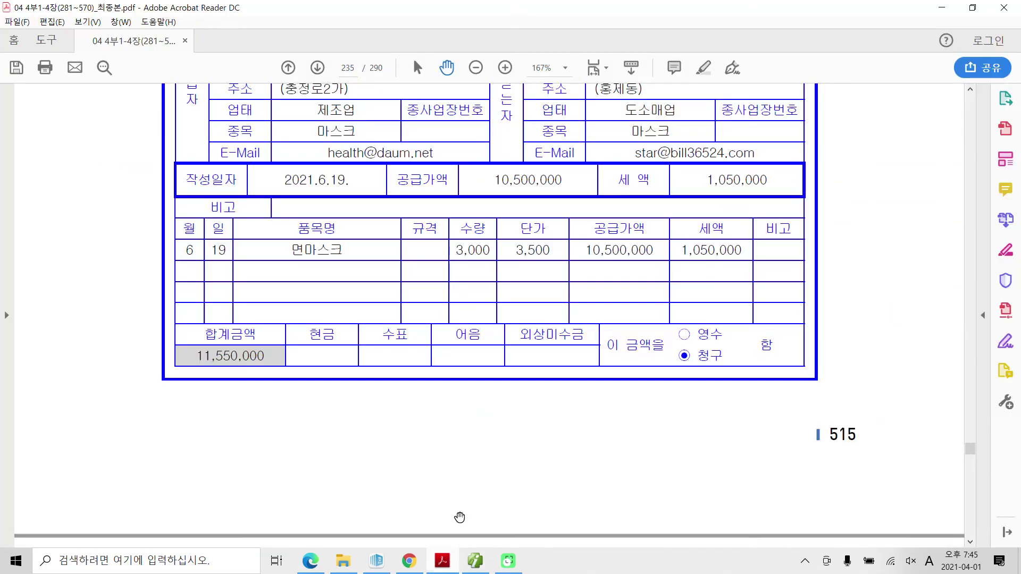
{"action": "scroll", "coordinate": [469, 458], "scroll_direction": "down", "scroll_amount": 1}
{"action": "scroll", "coordinate": [469, 459], "scroll_direction": "down", "scroll_amount": 10}
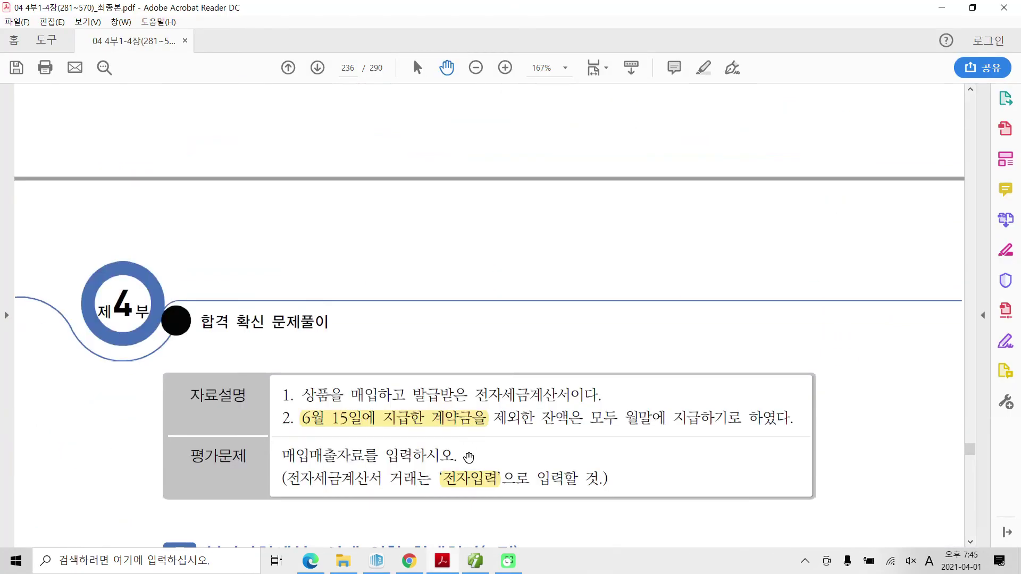
{"action": "scroll", "coordinate": [468, 457], "scroll_direction": "down", "scroll_amount": 4}
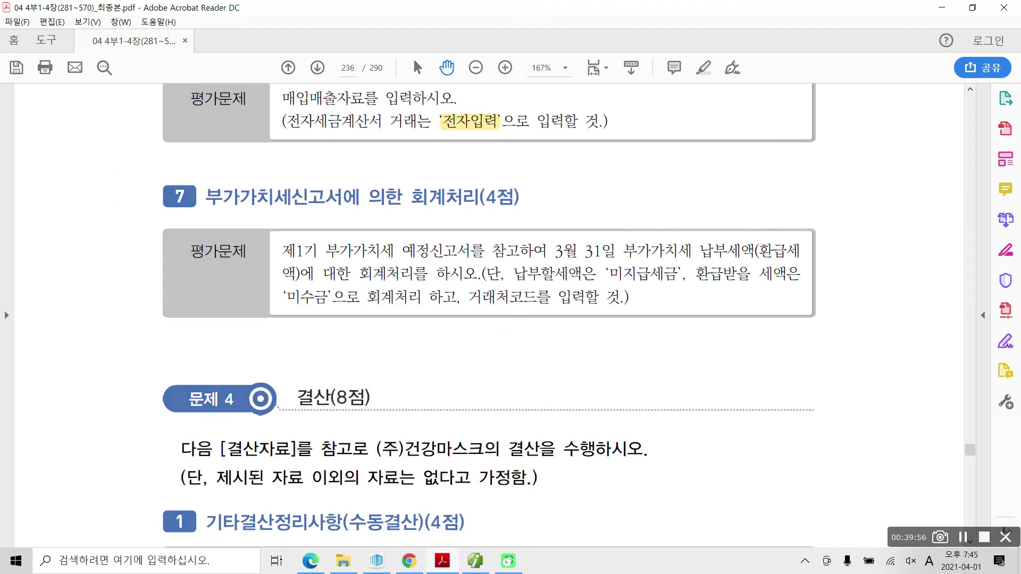
{"action": "left_click_drag", "start_coordinate": [128, 173], "coordinate": [858, 341]}
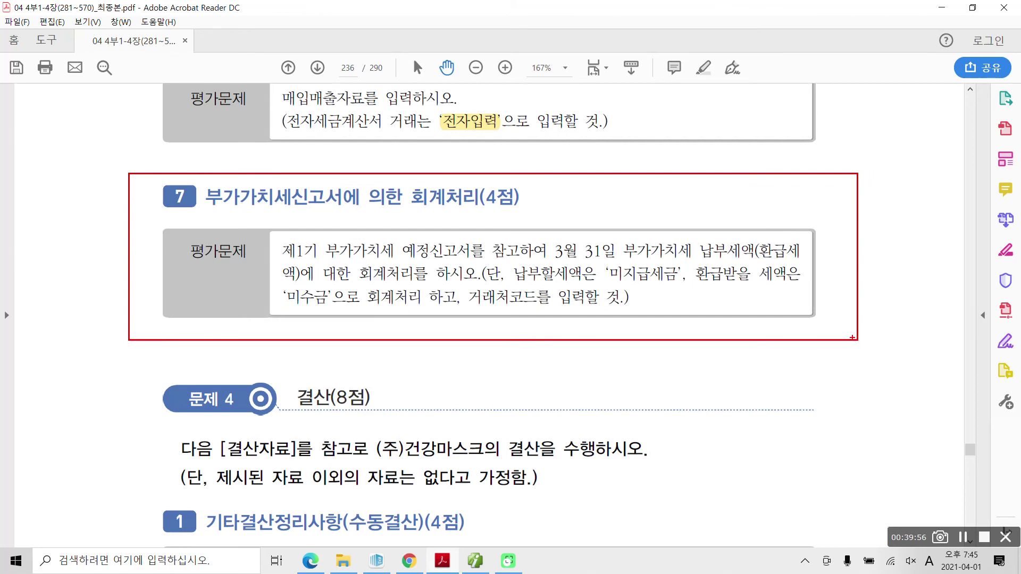
{"action": "mouse_move", "coordinate": [281, 228]}
{"action": "left_mouse_down"}
{"action": "mouse_move", "coordinate": [301, 266]}
{"action": "mouse_move", "coordinate": [481, 241]}
{"action": "mouse_move", "coordinate": [257, 261]}
{"action": "left_mouse_up"}
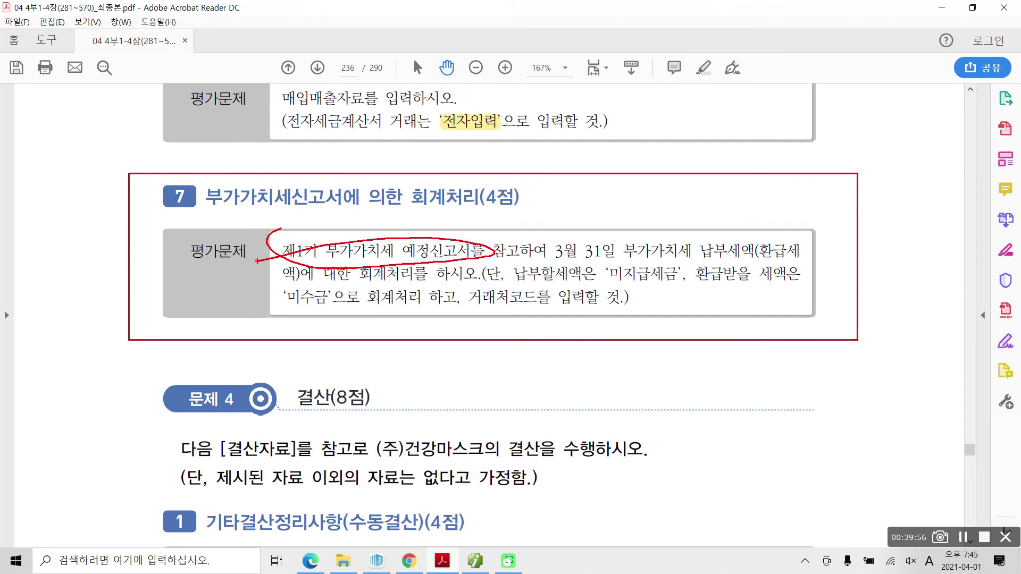
{"action": "mouse_move", "coordinate": [617, 262]}
{"action": "left_mouse_down"}
{"action": "mouse_move", "coordinate": [554, 258]}
{"action": "mouse_move", "coordinate": [771, 257]}
{"action": "left_mouse_up"}
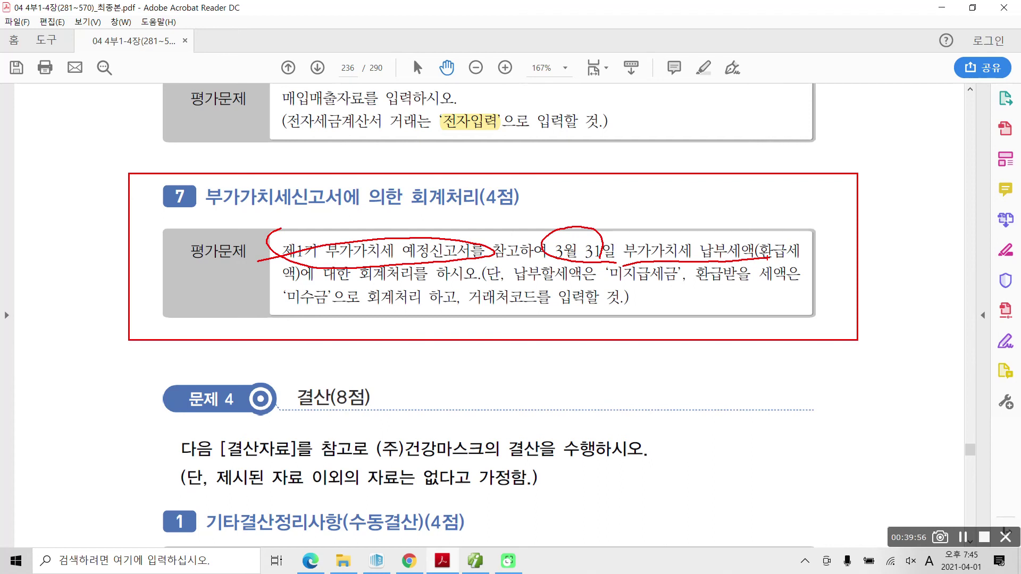
{"action": "left_click_drag", "start_coordinate": [608, 285], "coordinate": [671, 287]}
{"action": "left_click_drag", "start_coordinate": [273, 313], "coordinate": [329, 314]}
{"action": "mouse_move", "coordinate": [502, 329]}
{"action": "left_mouse_down"}
{"action": "mouse_move", "coordinate": [483, 319]}
{"action": "mouse_move", "coordinate": [488, 351]}
{"action": "left_mouse_up"}
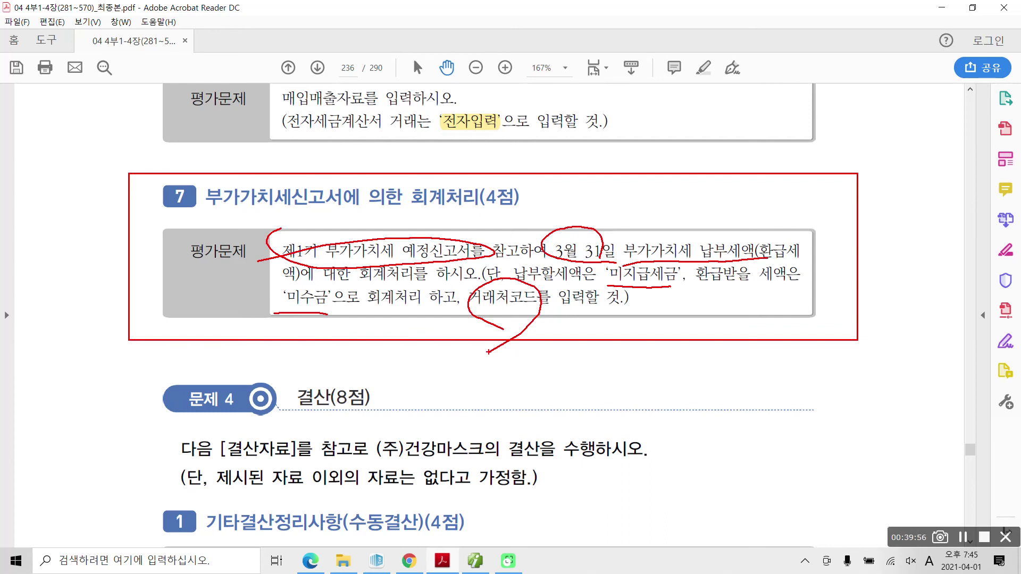
{"action": "mouse_move", "coordinate": [441, 238]}
{"action": "left_mouse_down"}
{"action": "mouse_move", "coordinate": [553, 169]}
{"action": "mouse_move", "coordinate": [589, 172]}
{"action": "mouse_move", "coordinate": [586, 186]}
{"action": "left_mouse_up"}
{"action": "mouse_move", "coordinate": [637, 144]}
{"action": "left_mouse_down"}
{"action": "mouse_move", "coordinate": [582, 196]}
{"action": "mouse_move", "coordinate": [623, 202]}
{"action": "mouse_move", "coordinate": [713, 185]}
{"action": "left_mouse_up"}
{"action": "left_click_drag", "start_coordinate": [736, 144], "coordinate": [740, 189]}
{"action": "left_click_drag", "start_coordinate": [787, 132], "coordinate": [749, 208]}
{"action": "mouse_move", "coordinate": [775, 169]}
{"action": "left_mouse_down"}
{"action": "mouse_move", "coordinate": [786, 186]}
{"action": "mouse_move", "coordinate": [781, 207]}
{"action": "left_mouse_up"}
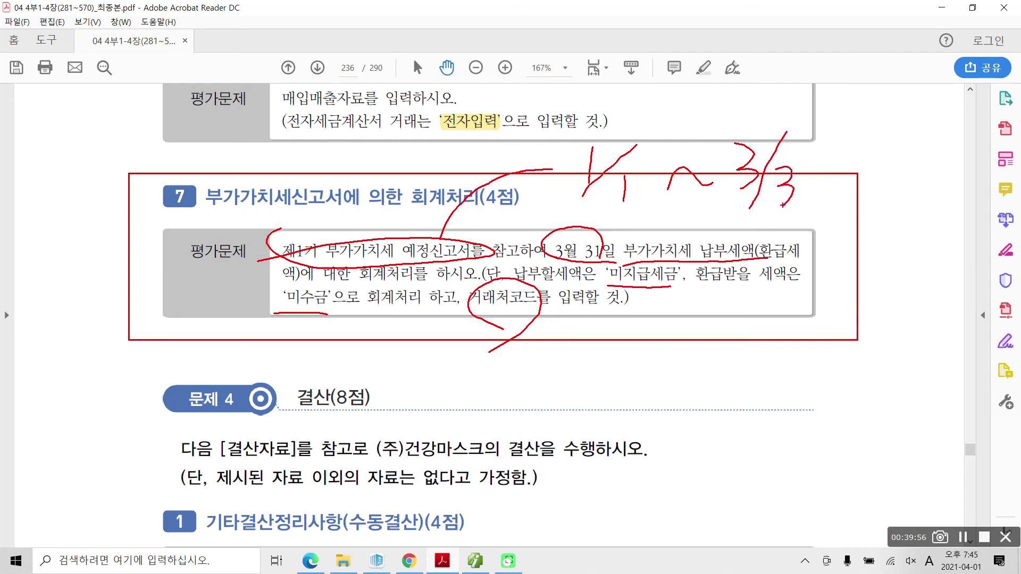
{"action": "left_click_drag", "start_coordinate": [821, 169], "coordinate": [811, 214]}
{"action": "mouse_move", "coordinate": [553, 109]}
{"action": "left_mouse_down"}
{"action": "mouse_move", "coordinate": [539, 197]}
{"action": "mouse_move", "coordinate": [866, 229]}
{"action": "mouse_move", "coordinate": [548, 112]}
{"action": "mouse_move", "coordinate": [500, 125]}
{"action": "left_mouse_up"}
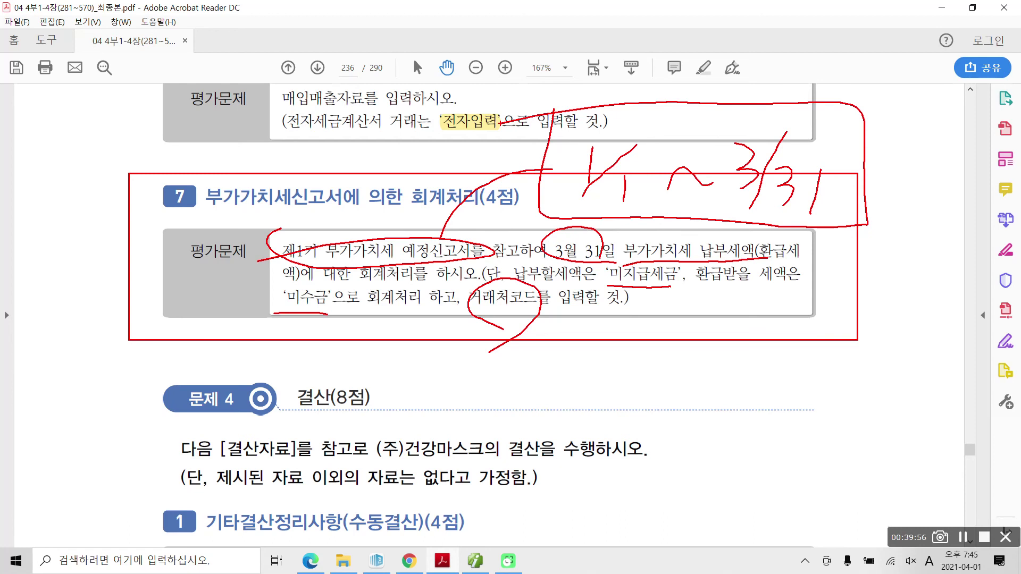
{"action": "key", "text": "Escape"}
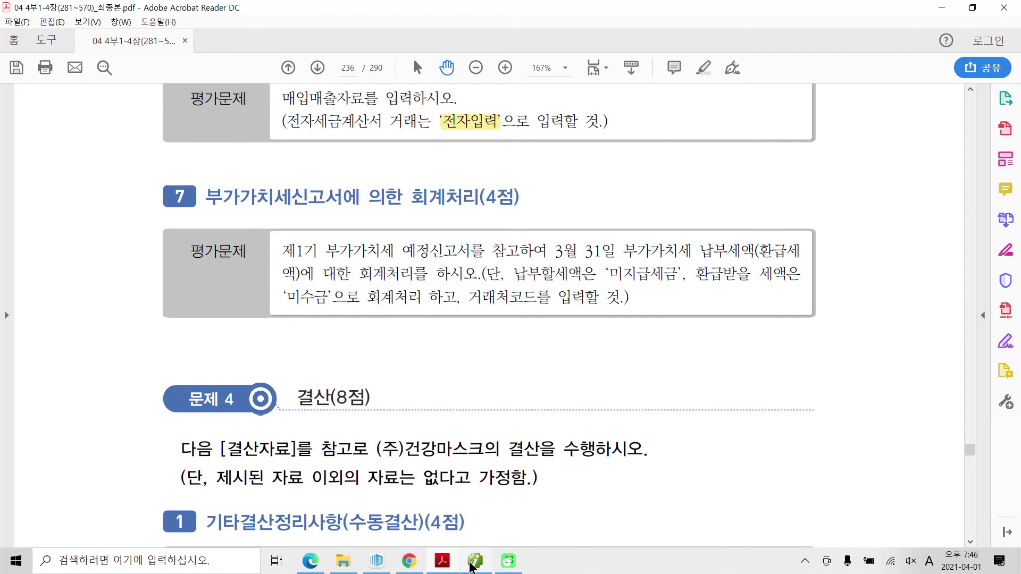
Switch back to the accounting program and open 부가가치세신고서.
{"action": "left_click", "coordinate": [472, 567]}
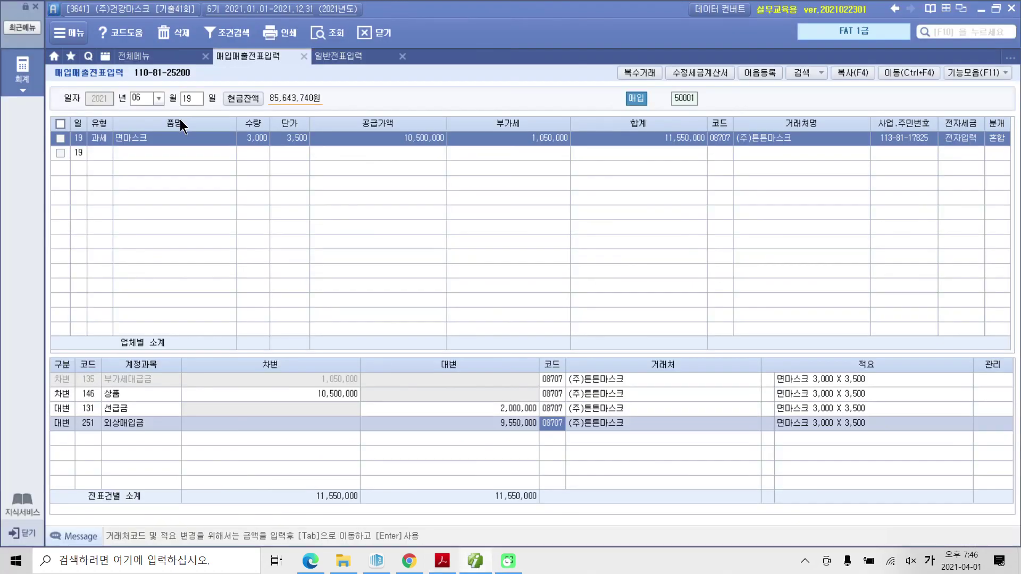
{"action": "left_click", "coordinate": [125, 60]}
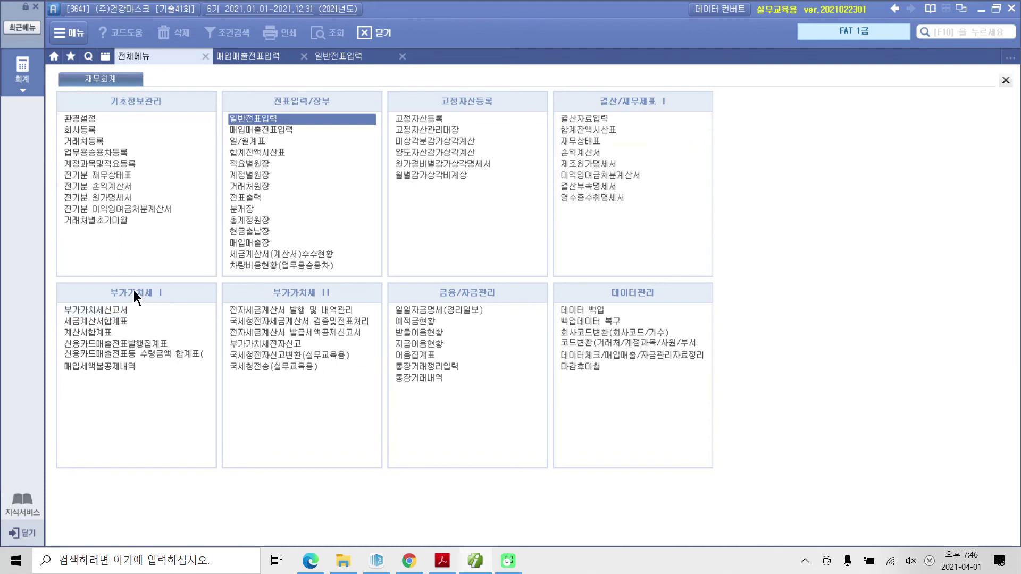
{"action": "left_click", "coordinate": [103, 312]}
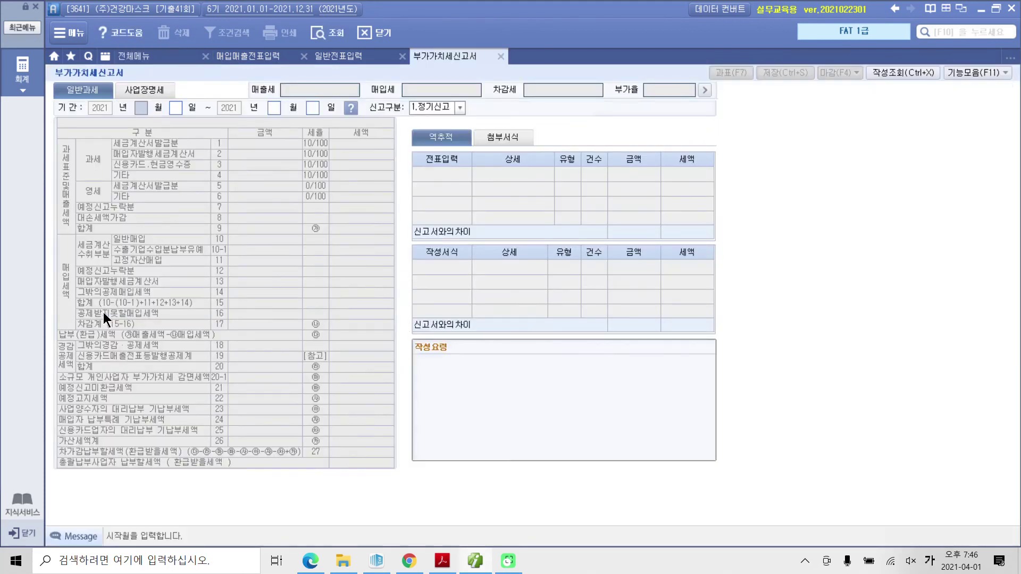
Query the VAT return for January 1 to March 31, 2021 as 1.정기신고 and load its saved data.
{"action": "type", "text": "1"}
{"action": "key", "text": "Return"}
{"action": "key", "text": "Return"}
{"action": "type", "text": "3"}
{"action": "key", "text": "Return"}
{"action": "key", "text": "Return"}
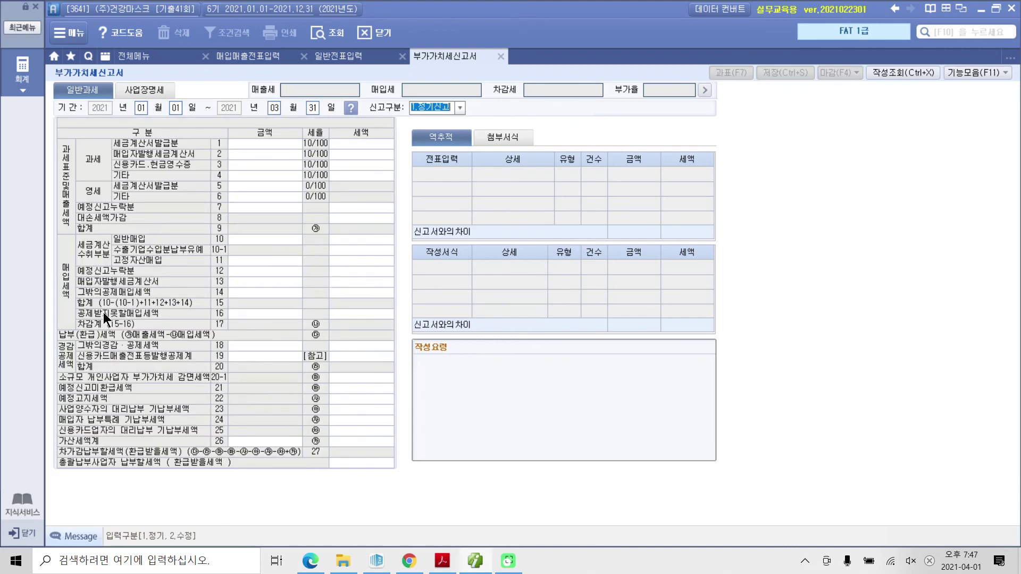
{"action": "key", "text": "Return"}
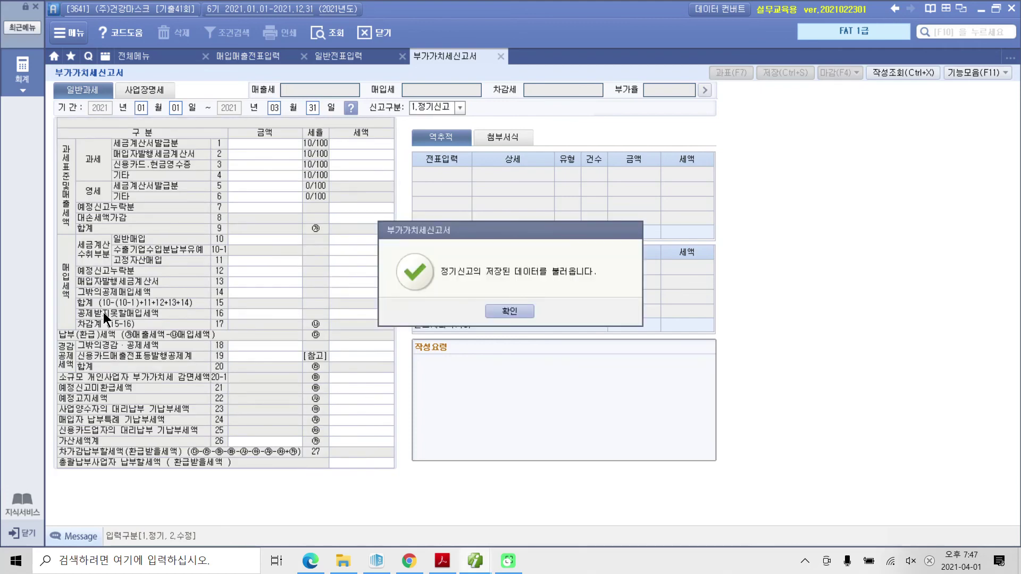
{"action": "left_click", "coordinate": [513, 313]}
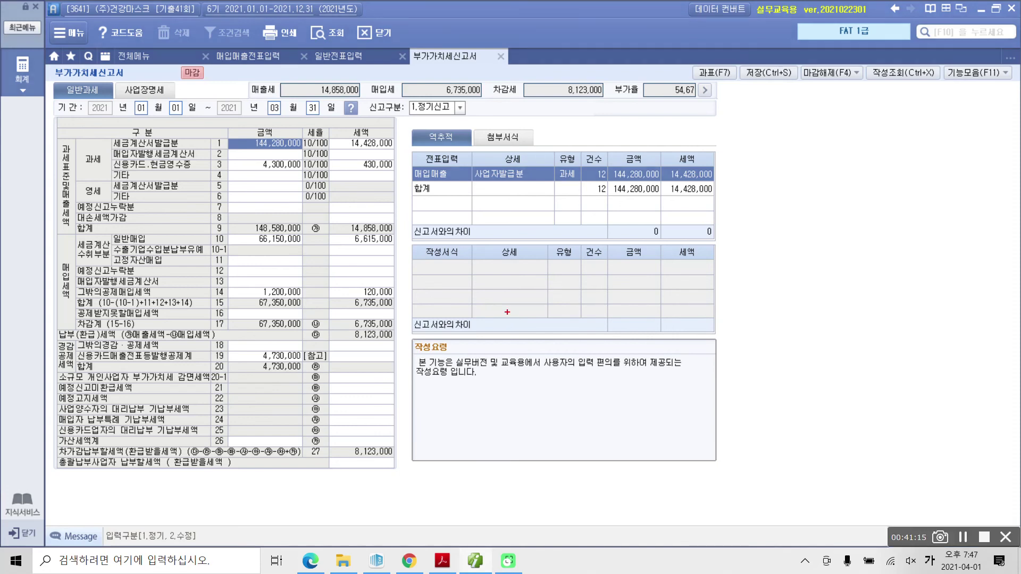
{"action": "mouse_move", "coordinate": [341, 68]}
{"action": "left_mouse_down"}
{"action": "mouse_move", "coordinate": [364, 114]}
{"action": "mouse_move", "coordinate": [348, 132]}
{"action": "left_mouse_up"}
{"action": "mouse_move", "coordinate": [468, 124]}
{"action": "left_mouse_down"}
{"action": "mouse_move", "coordinate": [440, 124]}
{"action": "mouse_move", "coordinate": [481, 121]}
{"action": "mouse_move", "coordinate": [470, 131]}
{"action": "left_mouse_up"}
{"action": "mouse_move", "coordinate": [591, 120]}
{"action": "left_mouse_down"}
{"action": "mouse_move", "coordinate": [605, 116]}
{"action": "mouse_move", "coordinate": [608, 66]}
{"action": "mouse_move", "coordinate": [616, 120]}
{"action": "left_mouse_up"}
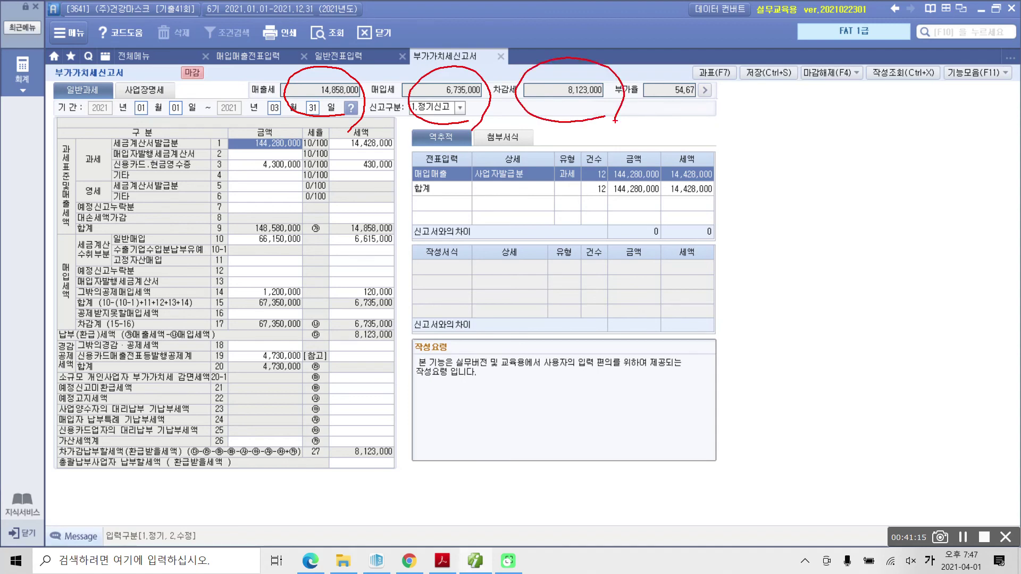
{"action": "mouse_move", "coordinate": [329, 125]}
{"action": "left_mouse_down"}
{"action": "mouse_move", "coordinate": [400, 256]}
{"action": "mouse_move", "coordinate": [473, 330]}
{"action": "left_mouse_up"}
{"action": "left_click_drag", "start_coordinate": [322, 140], "coordinate": [340, 131]}
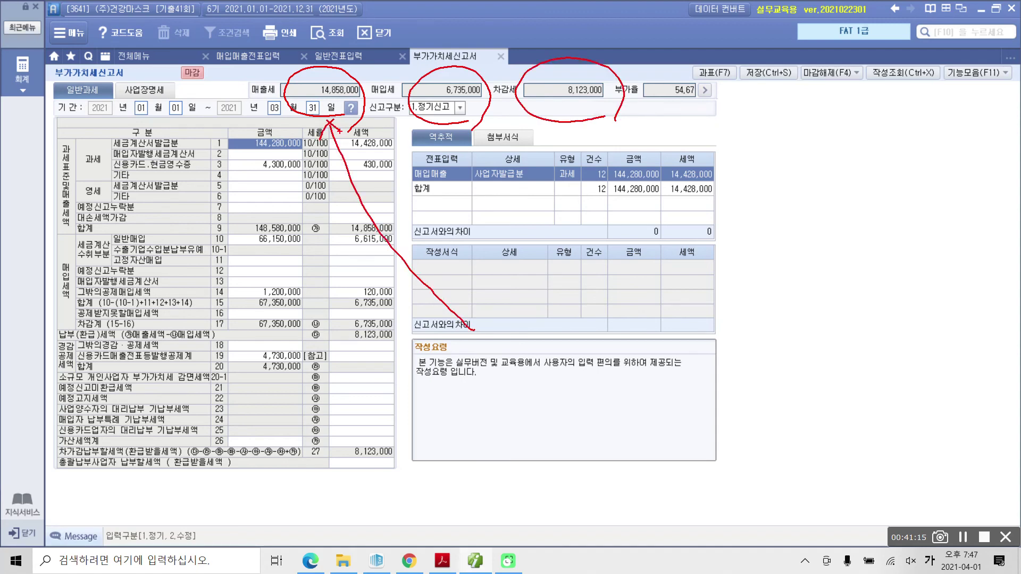
{"action": "mouse_move", "coordinate": [501, 291]}
{"action": "left_mouse_down"}
{"action": "mouse_move", "coordinate": [501, 338]}
{"action": "mouse_move", "coordinate": [525, 319]}
{"action": "left_mouse_up"}
{"action": "left_click_drag", "start_coordinate": [487, 353], "coordinate": [538, 346]}
{"action": "left_click_drag", "start_coordinate": [511, 350], "coordinate": [511, 369]}
{"action": "mouse_move", "coordinate": [537, 322]}
{"action": "left_mouse_down"}
{"action": "mouse_move", "coordinate": [539, 354]}
{"action": "mouse_move", "coordinate": [565, 354]}
{"action": "left_mouse_up"}
{"action": "left_click_drag", "start_coordinate": [561, 341], "coordinate": [610, 360]}
{"action": "mouse_move", "coordinate": [612, 333]}
{"action": "left_mouse_down"}
{"action": "mouse_move", "coordinate": [613, 362]}
{"action": "mouse_move", "coordinate": [624, 369]}
{"action": "left_mouse_up"}
{"action": "mouse_move", "coordinate": [627, 347]}
{"action": "left_mouse_down"}
{"action": "mouse_move", "coordinate": [643, 333]}
{"action": "mouse_move", "coordinate": [634, 341]}
{"action": "left_mouse_up"}
{"action": "left_click_drag", "start_coordinate": [649, 325], "coordinate": [651, 360]}
{"action": "left_click_drag", "start_coordinate": [661, 322], "coordinate": [662, 370]}
{"action": "mouse_move", "coordinate": [677, 337]}
{"action": "left_mouse_down"}
{"action": "mouse_move", "coordinate": [692, 313]}
{"action": "mouse_move", "coordinate": [703, 329]}
{"action": "left_mouse_up"}
{"action": "mouse_move", "coordinate": [670, 348]}
{"action": "left_mouse_down"}
{"action": "mouse_move", "coordinate": [722, 341]}
{"action": "mouse_move", "coordinate": [700, 377]}
{"action": "left_mouse_up"}
{"action": "left_click_drag", "start_coordinate": [728, 305], "coordinate": [716, 341]}
{"action": "mouse_move", "coordinate": [724, 334]}
{"action": "left_mouse_down"}
{"action": "mouse_move", "coordinate": [761, 330]}
{"action": "mouse_move", "coordinate": [733, 383]}
{"action": "left_mouse_up"}
{"action": "mouse_move", "coordinate": [733, 346]}
{"action": "left_mouse_down"}
{"action": "mouse_move", "coordinate": [746, 353]}
{"action": "mouse_move", "coordinate": [740, 375]}
{"action": "left_mouse_up"}
{"action": "left_click_drag", "start_coordinate": [740, 377], "coordinate": [756, 380]}
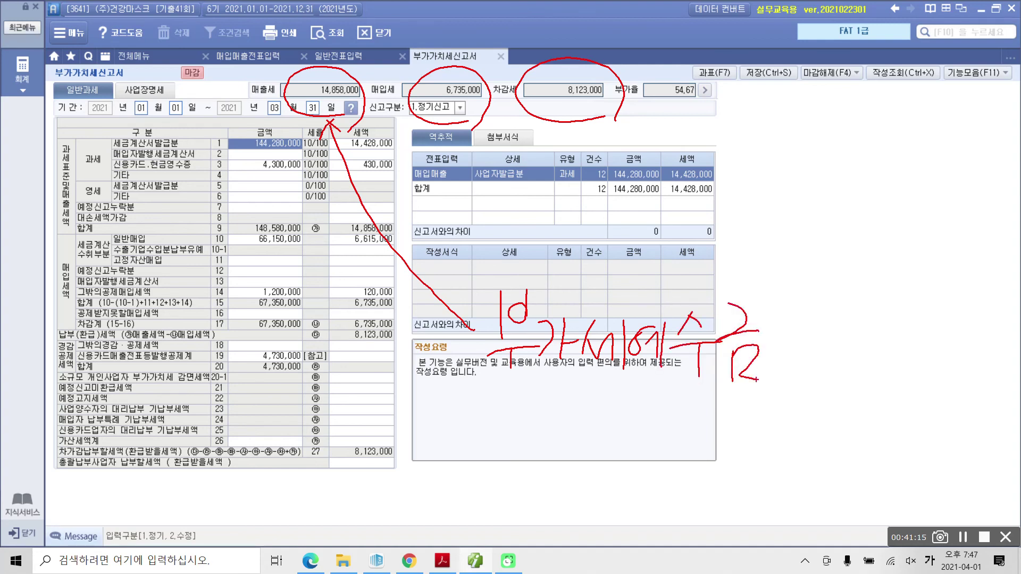
{"action": "mouse_move", "coordinate": [820, 317]}
{"action": "left_mouse_down"}
{"action": "mouse_move", "coordinate": [794, 331]}
{"action": "mouse_move", "coordinate": [790, 403]}
{"action": "left_mouse_up"}
{"action": "left_click_drag", "start_coordinate": [819, 340], "coordinate": [827, 359]}
{"action": "mouse_move", "coordinate": [800, 374]}
{"action": "left_mouse_down"}
{"action": "mouse_move", "coordinate": [826, 371]}
{"action": "mouse_move", "coordinate": [823, 397]}
{"action": "left_mouse_up"}
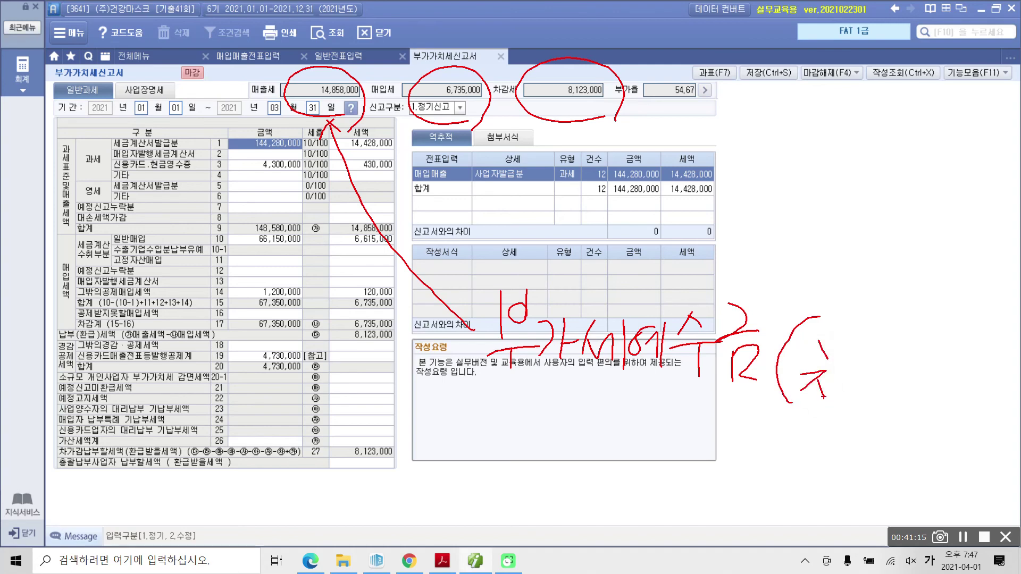
{"action": "mouse_move", "coordinate": [835, 340]}
{"action": "left_mouse_down"}
{"action": "mouse_move", "coordinate": [834, 413]}
{"action": "mouse_move", "coordinate": [854, 388]}
{"action": "left_mouse_up"}
{"action": "mouse_move", "coordinate": [876, 339]}
{"action": "left_mouse_down"}
{"action": "mouse_move", "coordinate": [885, 393]}
{"action": "mouse_move", "coordinate": [841, 427]}
{"action": "left_mouse_up"}
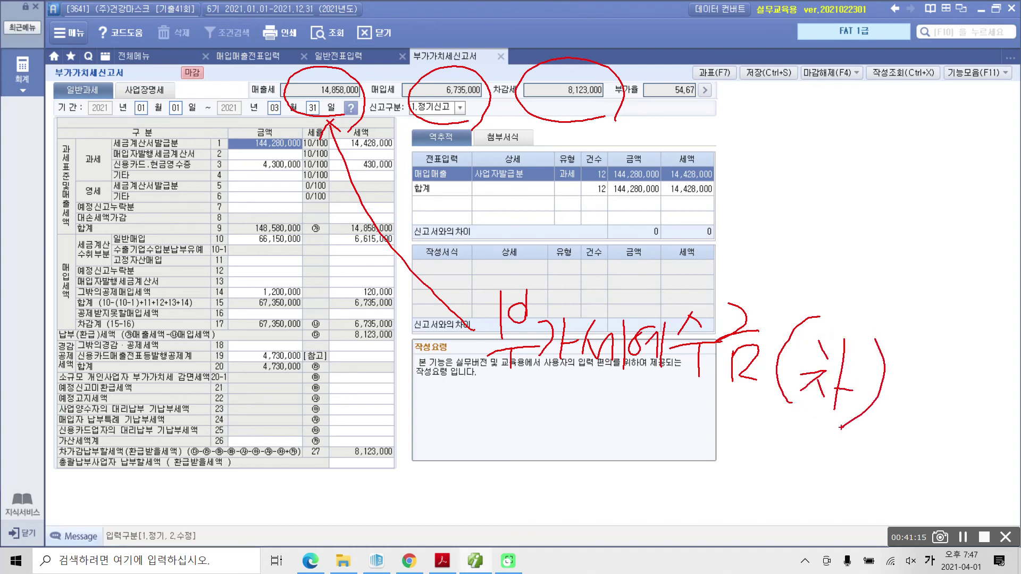
{"action": "mouse_move", "coordinate": [443, 125]}
{"action": "left_mouse_down"}
{"action": "mouse_move", "coordinate": [458, 165]}
{"action": "mouse_move", "coordinate": [545, 253]}
{"action": "left_mouse_up"}
{"action": "left_click_drag", "start_coordinate": [444, 132], "coordinate": [427, 141]}
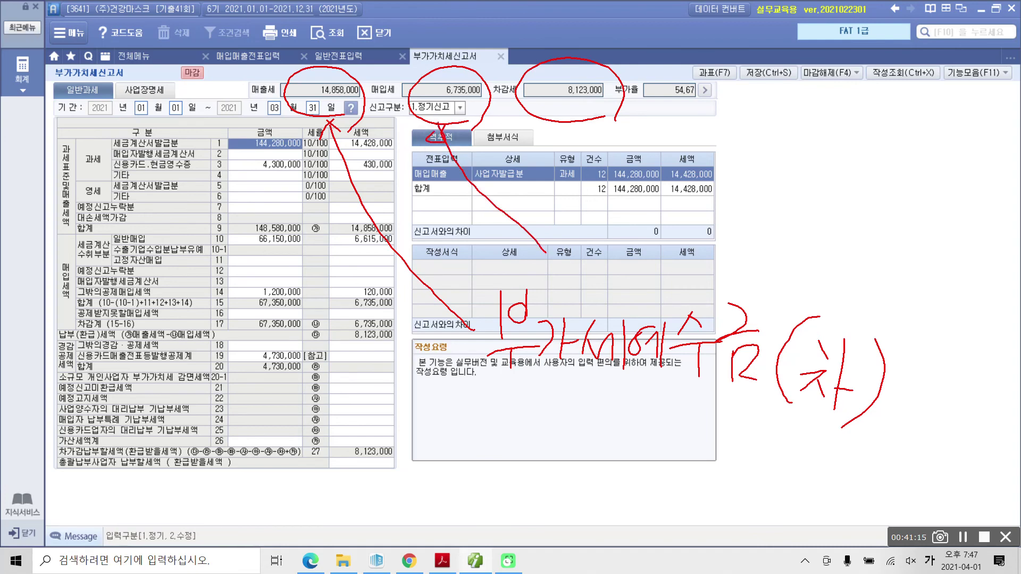
{"action": "mouse_move", "coordinate": [569, 189]}
{"action": "left_mouse_down"}
{"action": "mouse_move", "coordinate": [569, 215]}
{"action": "mouse_move", "coordinate": [596, 241]}
{"action": "mouse_move", "coordinate": [559, 270]}
{"action": "left_mouse_up"}
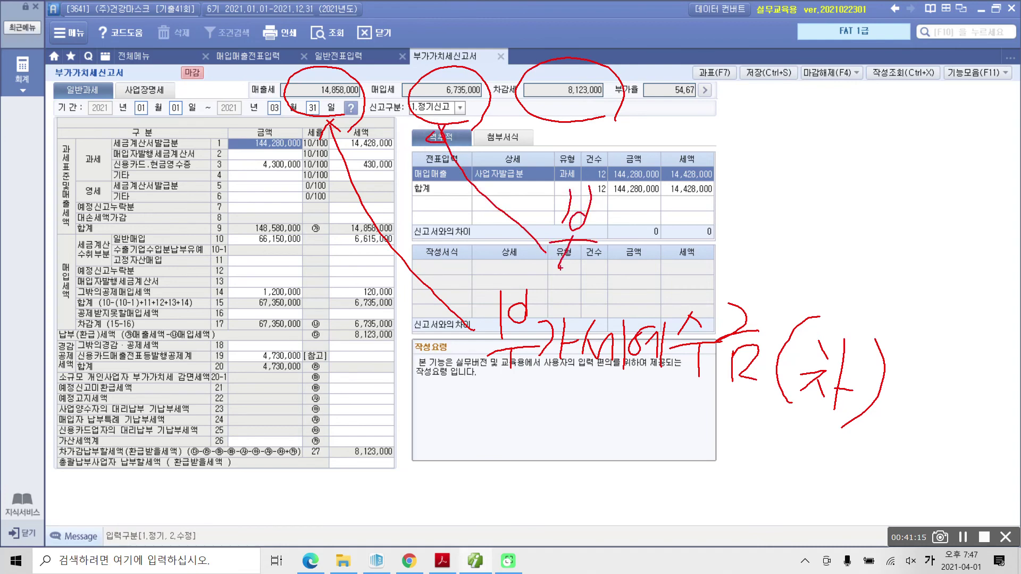
{"action": "left_click_drag", "start_coordinate": [602, 218], "coordinate": [608, 245]}
{"action": "mouse_move", "coordinate": [631, 202]}
{"action": "left_mouse_down"}
{"action": "mouse_move", "coordinate": [616, 269]}
{"action": "mouse_move", "coordinate": [642, 242]}
{"action": "left_mouse_up"}
{"action": "mouse_move", "coordinate": [646, 221]}
{"action": "left_mouse_down"}
{"action": "mouse_move", "coordinate": [637, 256]}
{"action": "mouse_move", "coordinate": [657, 244]}
{"action": "left_mouse_up"}
{"action": "left_click_drag", "start_coordinate": [657, 228], "coordinate": [671, 253]}
{"action": "left_click_drag", "start_coordinate": [687, 208], "coordinate": [671, 274]}
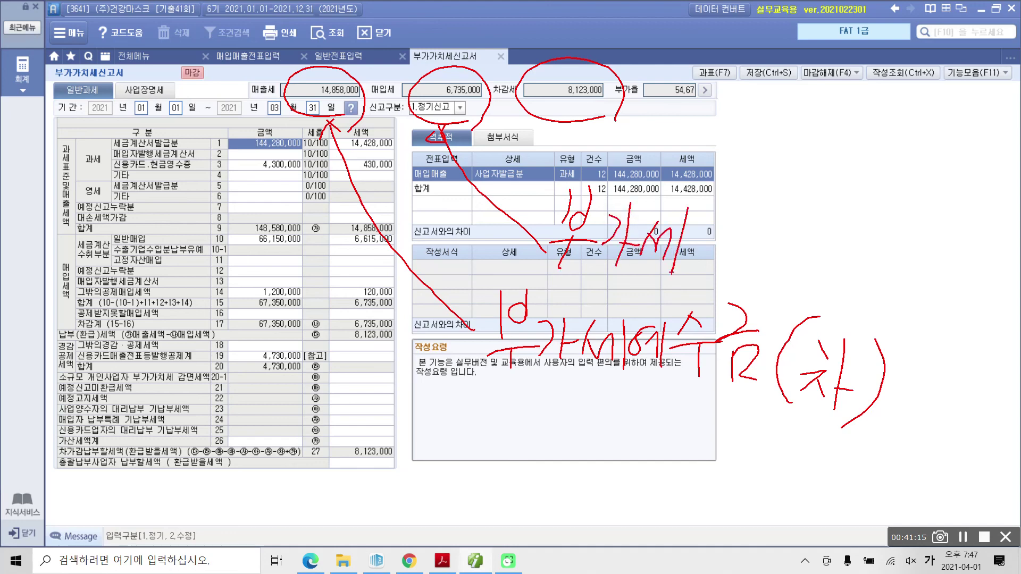
{"action": "mouse_move", "coordinate": [713, 230]}
{"action": "left_mouse_down"}
{"action": "mouse_move", "coordinate": [690, 258]}
{"action": "mouse_move", "coordinate": [715, 254]}
{"action": "left_mouse_up"}
{"action": "mouse_move", "coordinate": [726, 223]}
{"action": "left_mouse_down"}
{"action": "mouse_move", "coordinate": [711, 269]}
{"action": "mouse_move", "coordinate": [735, 240]}
{"action": "left_mouse_up"}
{"action": "left_click_drag", "start_coordinate": [745, 218], "coordinate": [727, 283]}
{"action": "mouse_move", "coordinate": [743, 222]}
{"action": "left_mouse_down"}
{"action": "mouse_move", "coordinate": [768, 244]}
{"action": "mouse_move", "coordinate": [787, 237]}
{"action": "left_mouse_up"}
{"action": "mouse_move", "coordinate": [747, 252]}
{"action": "left_mouse_down"}
{"action": "mouse_move", "coordinate": [750, 280]}
{"action": "mouse_move", "coordinate": [771, 277]}
{"action": "left_mouse_up"}
{"action": "left_click_drag", "start_coordinate": [752, 266], "coordinate": [764, 279]}
{"action": "mouse_move", "coordinate": [777, 244]}
{"action": "left_mouse_down"}
{"action": "mouse_move", "coordinate": [802, 214]}
{"action": "mouse_move", "coordinate": [810, 240]}
{"action": "left_mouse_up"}
{"action": "mouse_move", "coordinate": [783, 258]}
{"action": "left_mouse_down"}
{"action": "mouse_move", "coordinate": [778, 294]}
{"action": "mouse_move", "coordinate": [805, 288]}
{"action": "left_mouse_up"}
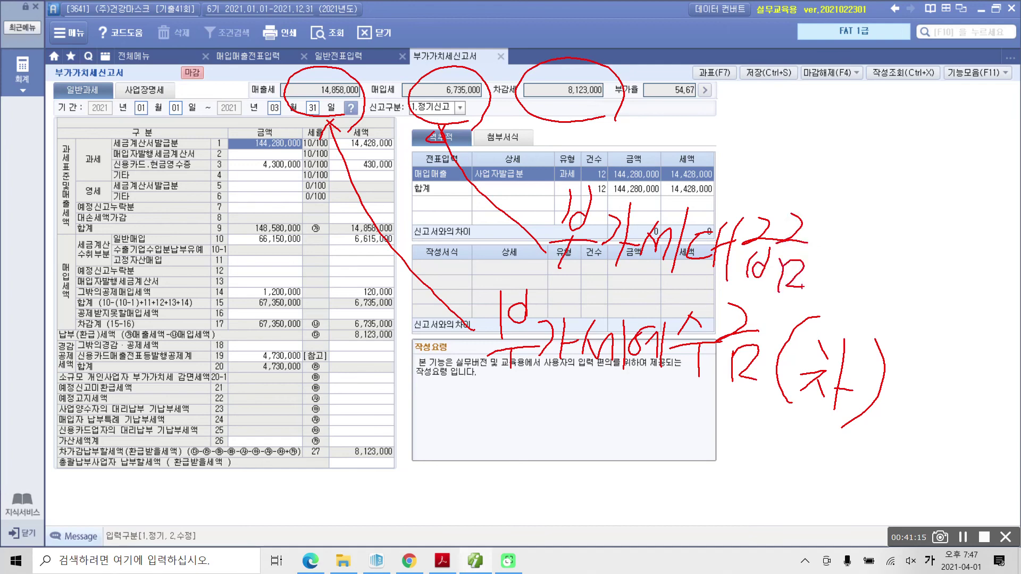
{"action": "left_click_drag", "start_coordinate": [871, 223], "coordinate": [849, 298]}
{"action": "mouse_move", "coordinate": [875, 253]}
{"action": "left_mouse_down"}
{"action": "mouse_move", "coordinate": [901, 258]}
{"action": "mouse_move", "coordinate": [875, 281]}
{"action": "left_mouse_up"}
{"action": "left_click_drag", "start_coordinate": [869, 282], "coordinate": [904, 289]}
{"action": "left_click_drag", "start_coordinate": [923, 259], "coordinate": [913, 309]}
{"action": "mouse_move", "coordinate": [951, 240]}
{"action": "left_mouse_down"}
{"action": "mouse_move", "coordinate": [959, 263]}
{"action": "mouse_move", "coordinate": [880, 325]}
{"action": "left_mouse_up"}
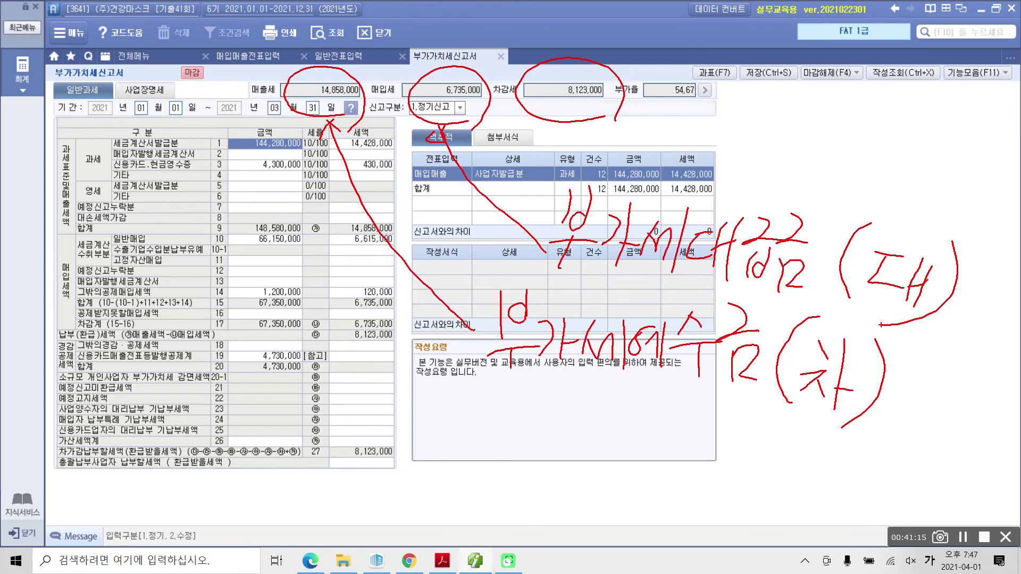
{"action": "left_click_drag", "start_coordinate": [562, 121], "coordinate": [651, 165]}
{"action": "left_click_drag", "start_coordinate": [646, 157], "coordinate": [652, 165]}
{"action": "mouse_move", "coordinate": [638, 161]}
{"action": "left_mouse_down"}
{"action": "mouse_move", "coordinate": [649, 148]}
{"action": "mouse_move", "coordinate": [651, 166]}
{"action": "left_mouse_up"}
{"action": "left_click_drag", "start_coordinate": [685, 128], "coordinate": [679, 173]}
{"action": "mouse_move", "coordinate": [691, 140]}
{"action": "left_mouse_down"}
{"action": "mouse_move", "coordinate": [711, 139]}
{"action": "mouse_move", "coordinate": [719, 166]}
{"action": "left_mouse_up"}
{"action": "left_click_drag", "start_coordinate": [740, 124], "coordinate": [718, 186]}
{"action": "mouse_move", "coordinate": [743, 144]}
{"action": "left_mouse_down"}
{"action": "mouse_move", "coordinate": [758, 139]}
{"action": "mouse_move", "coordinate": [734, 166]}
{"action": "left_mouse_up"}
{"action": "left_click_drag", "start_coordinate": [747, 155], "coordinate": [759, 170]}
{"action": "mouse_move", "coordinate": [766, 127]}
{"action": "left_mouse_down"}
{"action": "mouse_move", "coordinate": [764, 191]}
{"action": "mouse_move", "coordinate": [798, 153]}
{"action": "left_mouse_up"}
{"action": "left_click_drag", "start_coordinate": [782, 155], "coordinate": [830, 153]}
{"action": "mouse_move", "coordinate": [793, 165]}
{"action": "left_mouse_down"}
{"action": "mouse_move", "coordinate": [794, 187]}
{"action": "mouse_move", "coordinate": [814, 187]}
{"action": "left_mouse_up"}
{"action": "left_click_drag", "start_coordinate": [799, 186], "coordinate": [815, 186]}
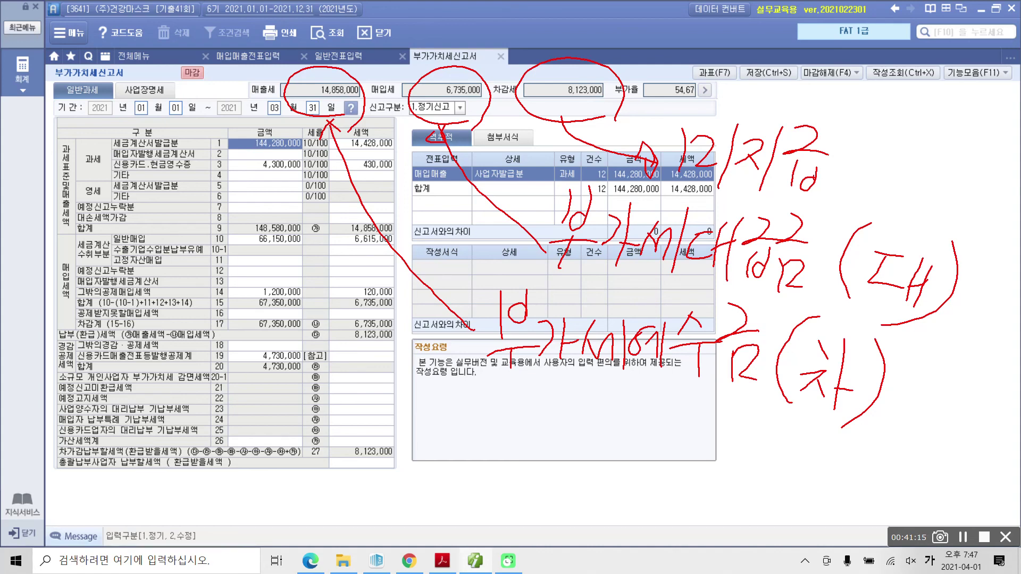
{"action": "left_click_drag", "start_coordinate": [852, 146], "coordinate": [824, 178]}
{"action": "mouse_move", "coordinate": [846, 154]}
{"action": "left_mouse_down"}
{"action": "mouse_move", "coordinate": [851, 183]}
{"action": "mouse_move", "coordinate": [869, 163]}
{"action": "left_mouse_up"}
{"action": "left_click_drag", "start_coordinate": [872, 160], "coordinate": [859, 196]}
{"action": "mouse_move", "coordinate": [893, 148]}
{"action": "left_mouse_down"}
{"action": "mouse_move", "coordinate": [868, 203]}
{"action": "mouse_move", "coordinate": [928, 162]}
{"action": "mouse_move", "coordinate": [937, 168]}
{"action": "left_mouse_up"}
{"action": "left_click_drag", "start_coordinate": [899, 178], "coordinate": [892, 206]}
{"action": "mouse_move", "coordinate": [897, 186]}
{"action": "left_mouse_down"}
{"action": "mouse_move", "coordinate": [919, 198]}
{"action": "mouse_move", "coordinate": [909, 206]}
{"action": "left_mouse_up"}
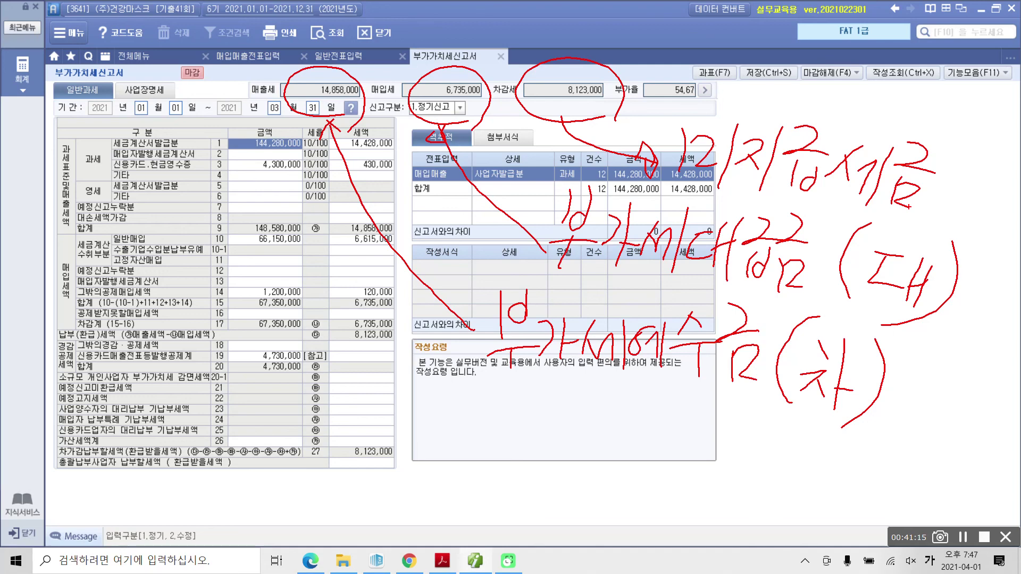
{"action": "left_click_drag", "start_coordinate": [237, 100], "coordinate": [275, 99]}
{"action": "left_click_drag", "start_coordinate": [370, 112], "coordinate": [400, 110]}
{"action": "left_click_drag", "start_coordinate": [494, 104], "coordinate": [526, 103]}
{"action": "left_click_drag", "start_coordinate": [486, 371], "coordinate": [759, 383]}
{"action": "left_click_drag", "start_coordinate": [553, 269], "coordinate": [823, 301]}
{"action": "left_click_drag", "start_coordinate": [658, 183], "coordinate": [937, 217]}
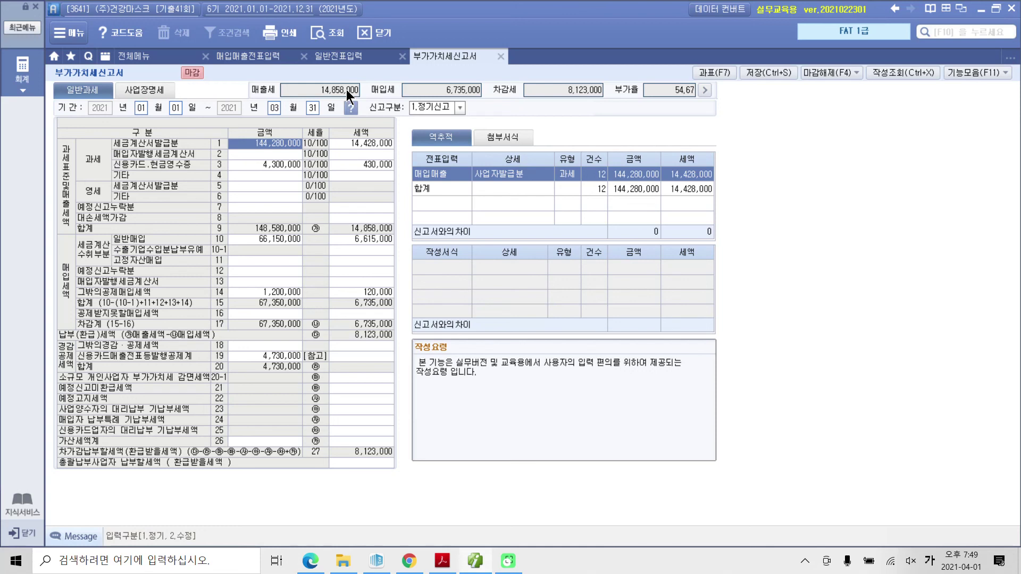
Check the 매출세 amount in the VAT return, and open 일반전표입력 for March 31.
{"action": "left_click", "coordinate": [347, 96]}
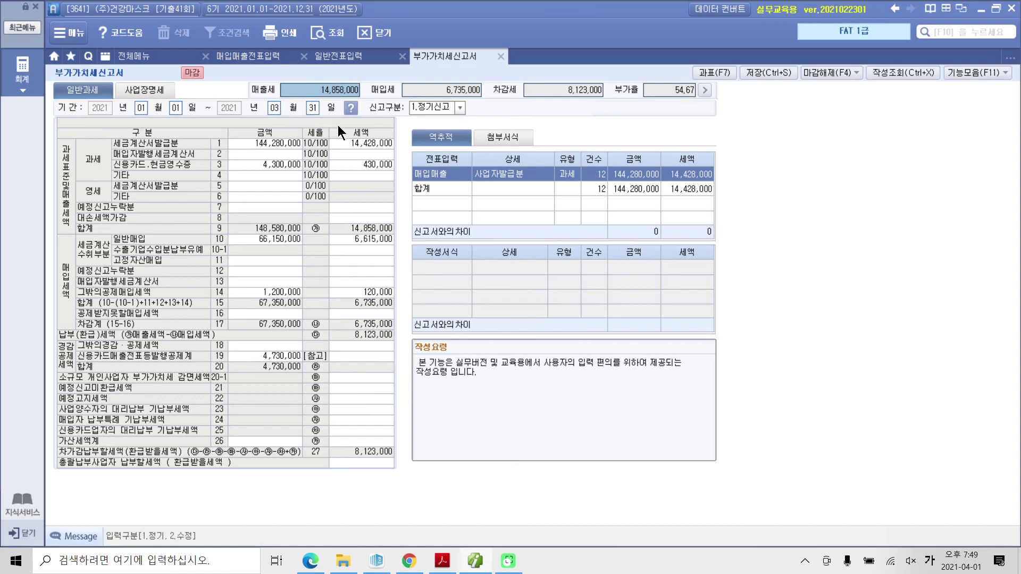
{"action": "left_click", "coordinate": [341, 59]}
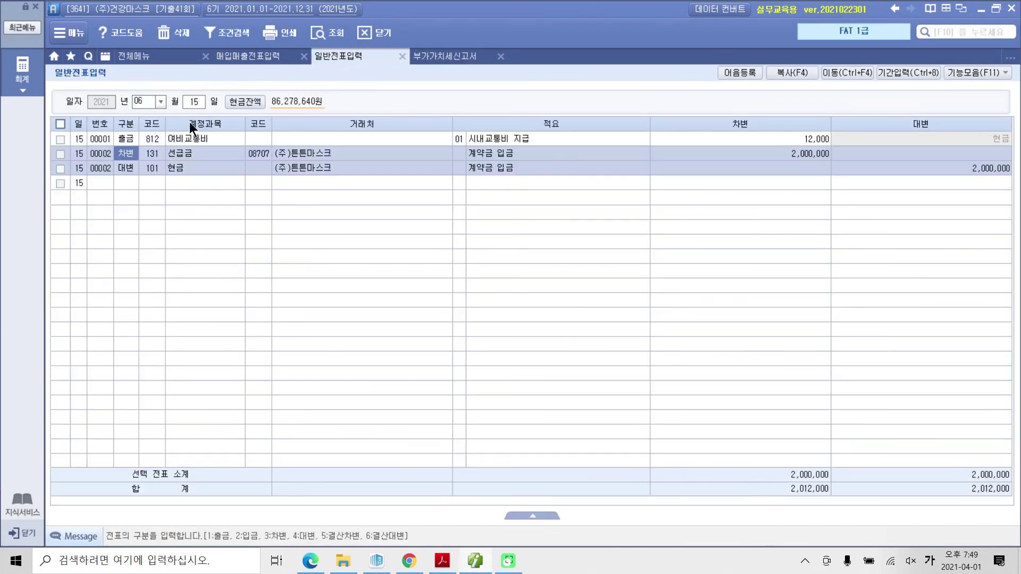
{"action": "left_click", "coordinate": [158, 104]}
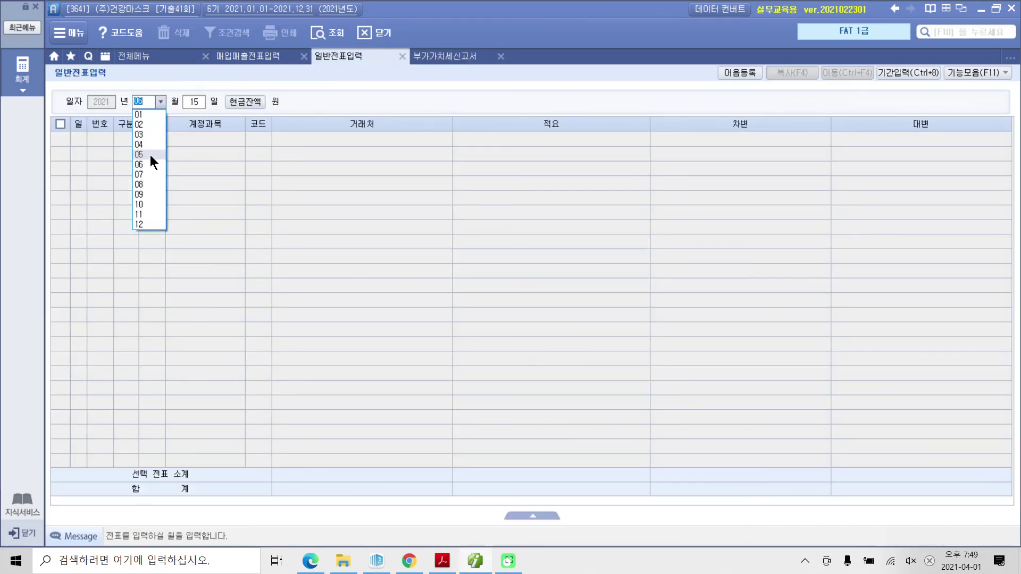
{"action": "left_click", "coordinate": [150, 136]}
{"action": "type", "text": "31"}
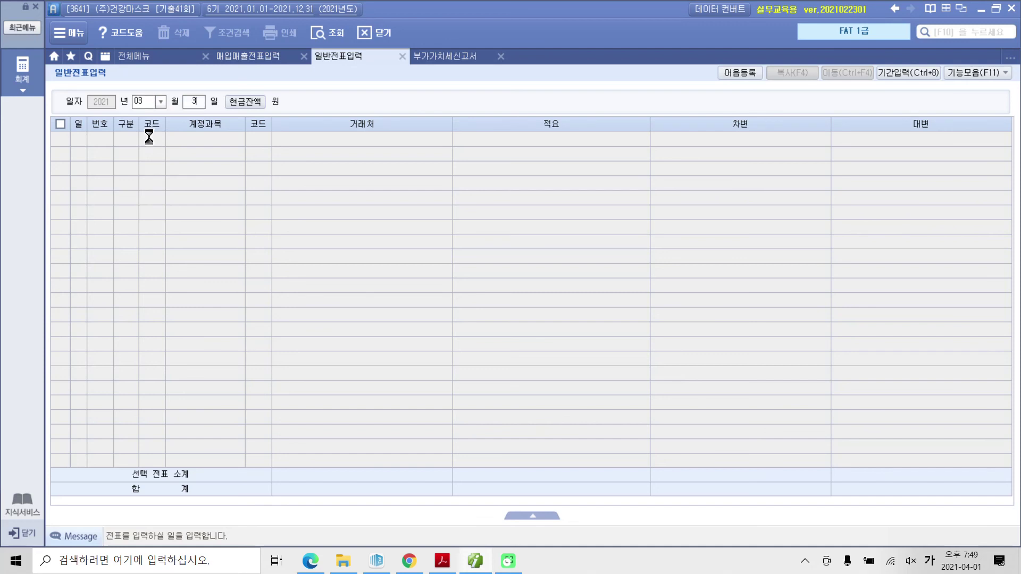
{"action": "key", "text": "Return"}
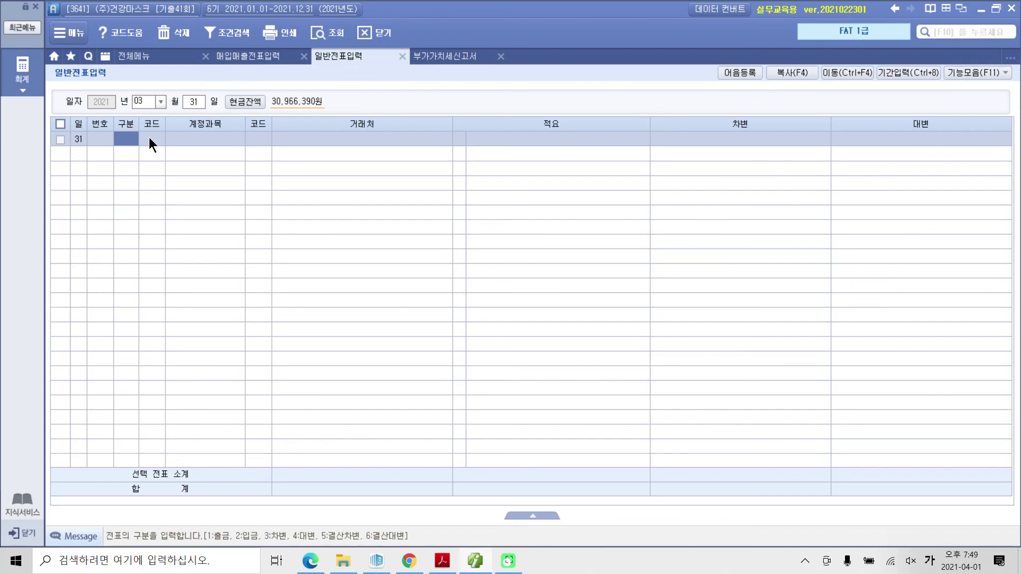
Add a debit line to account 255 부가세예수금 for 14,858,000 in the March 31 voucher.
{"action": "type", "text": "3"}
{"action": "key", "text": "Return"}
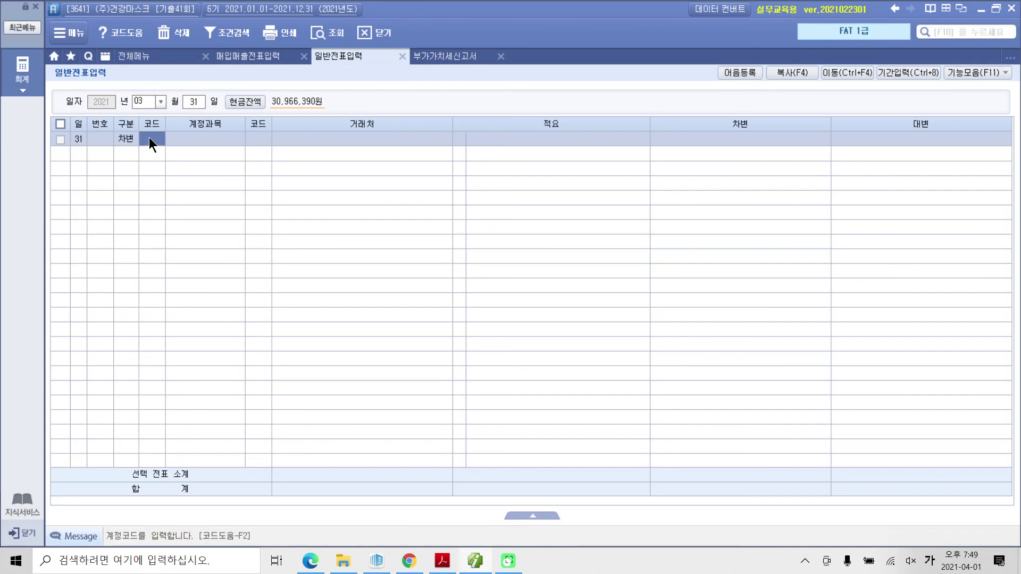
{"action": "type", "text": "부가"}
{"action": "key", "text": "Return"}
{"action": "key", "text": "Down"}
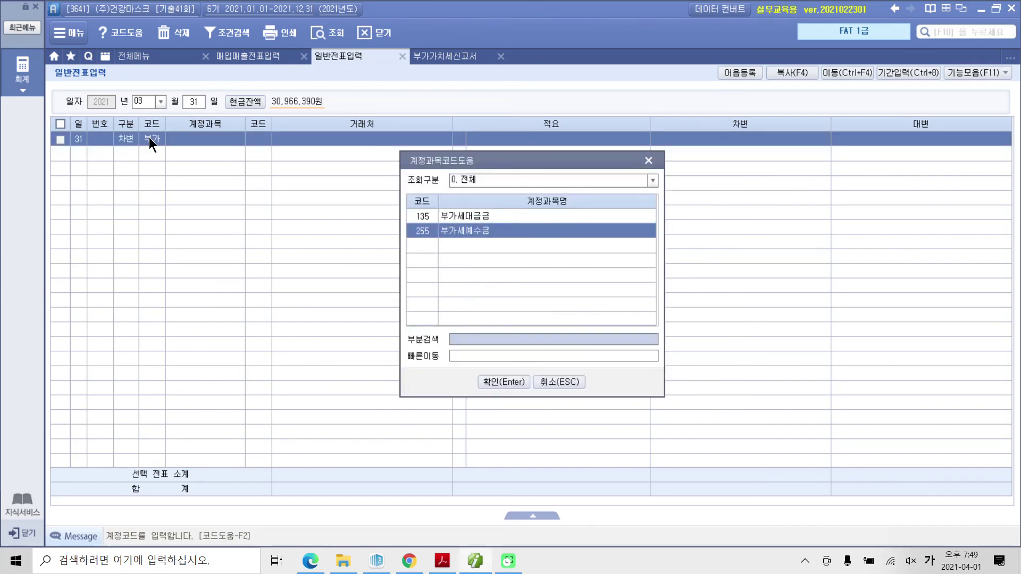
{"action": "key", "text": "Return"}
{"action": "key", "text": "Return"}
{"action": "key", "text": "Return"}
{"action": "key", "text": "Return"}
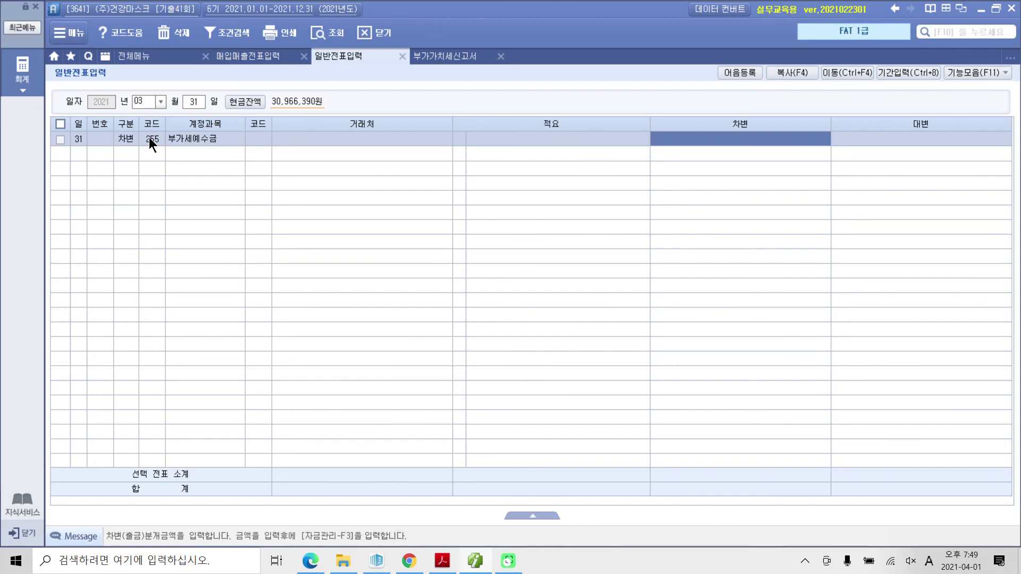
{"action": "type", "text": "14858000"}
{"action": "key", "text": "Return"}
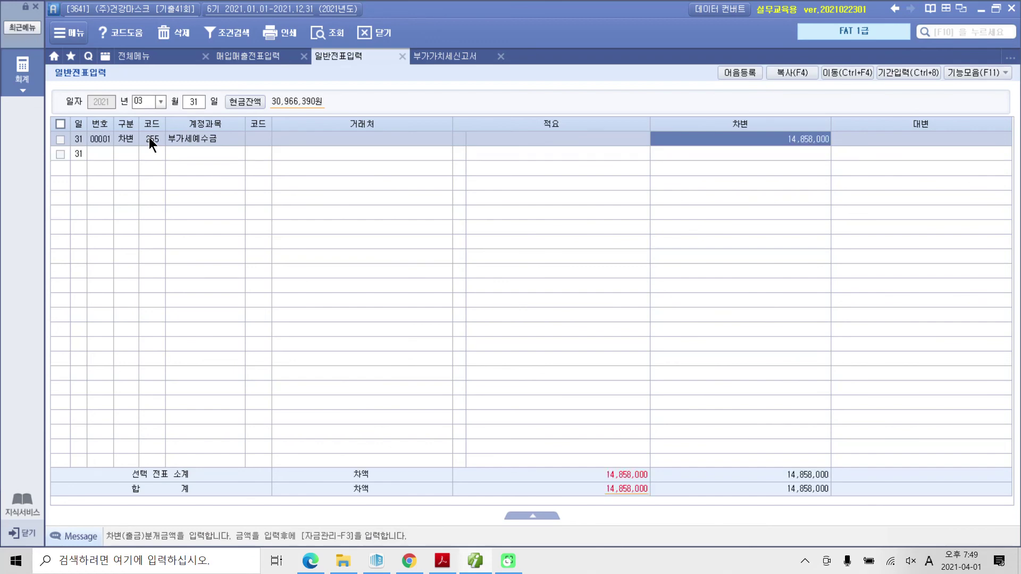
{"action": "key", "text": "Return"}
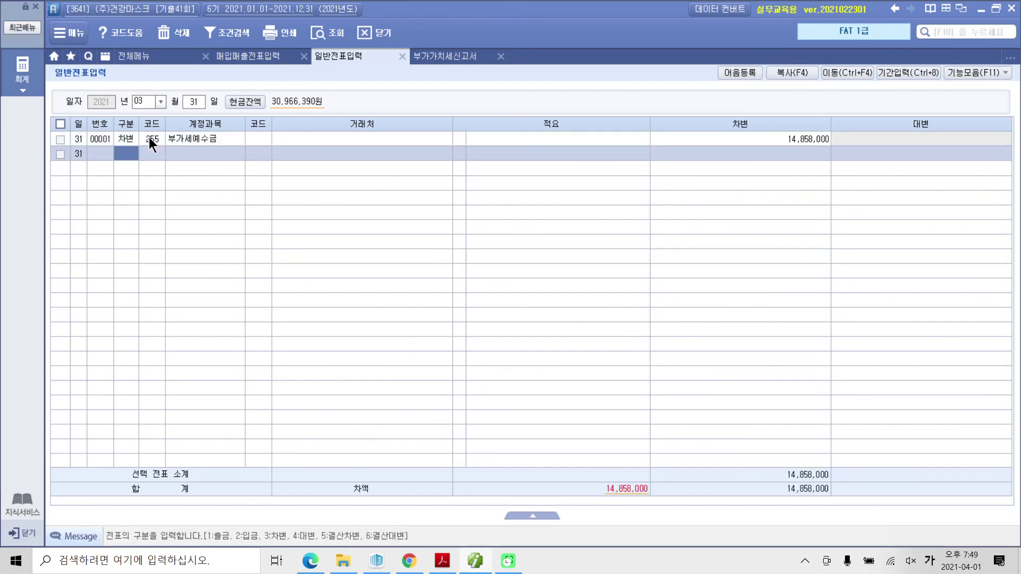
Start a credit line to account 135 부가세대급금 in the March 31 voucher.
{"action": "type", "text": "4"}
{"action": "key", "text": "Return"}
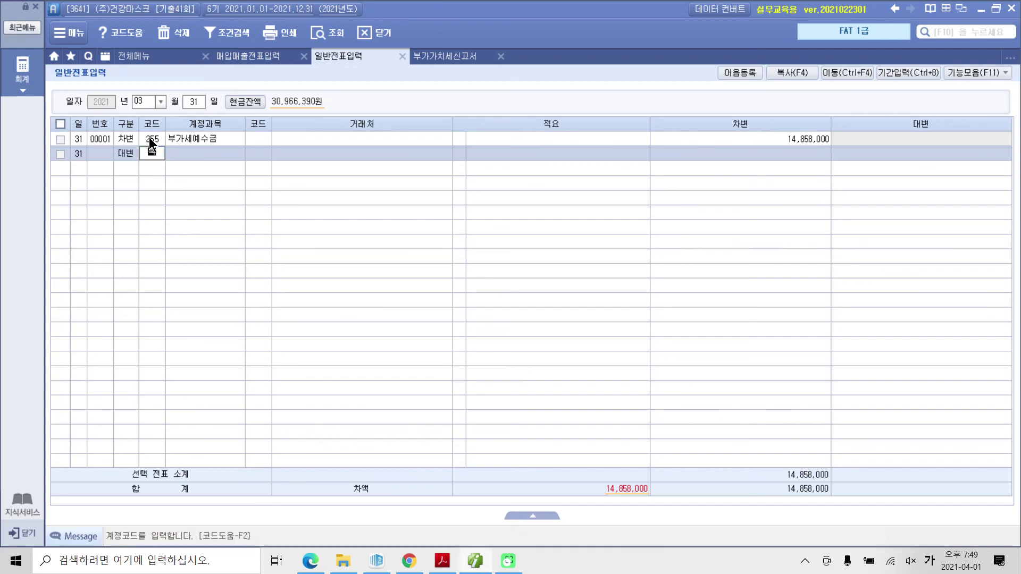
{"action": "type", "text": "부가"}
{"action": "key", "text": "Return"}
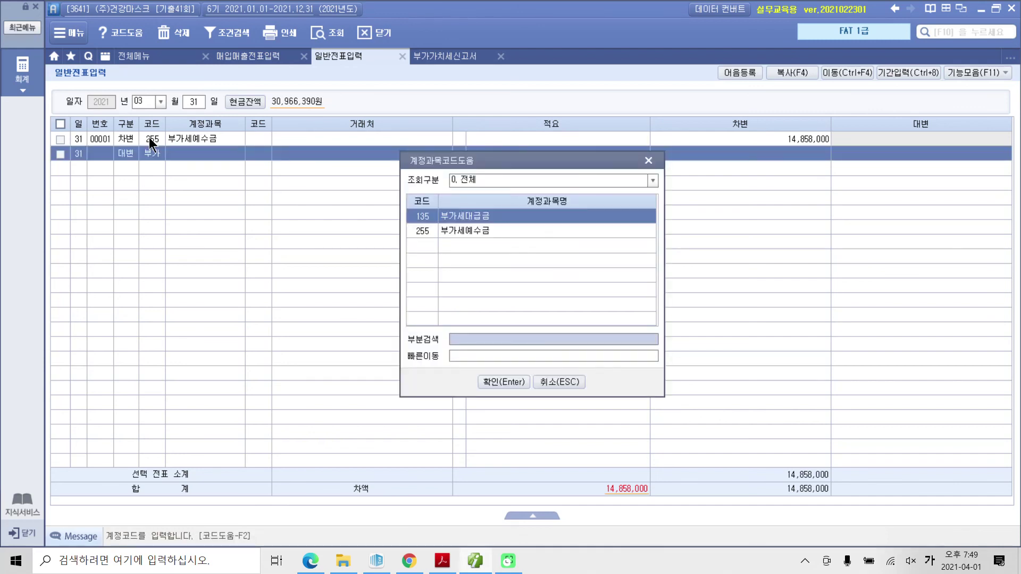
{"action": "key", "text": "Return"}
{"action": "key", "text": "Return"}
{"action": "key", "text": "Return"}
{"action": "key", "text": "Return"}
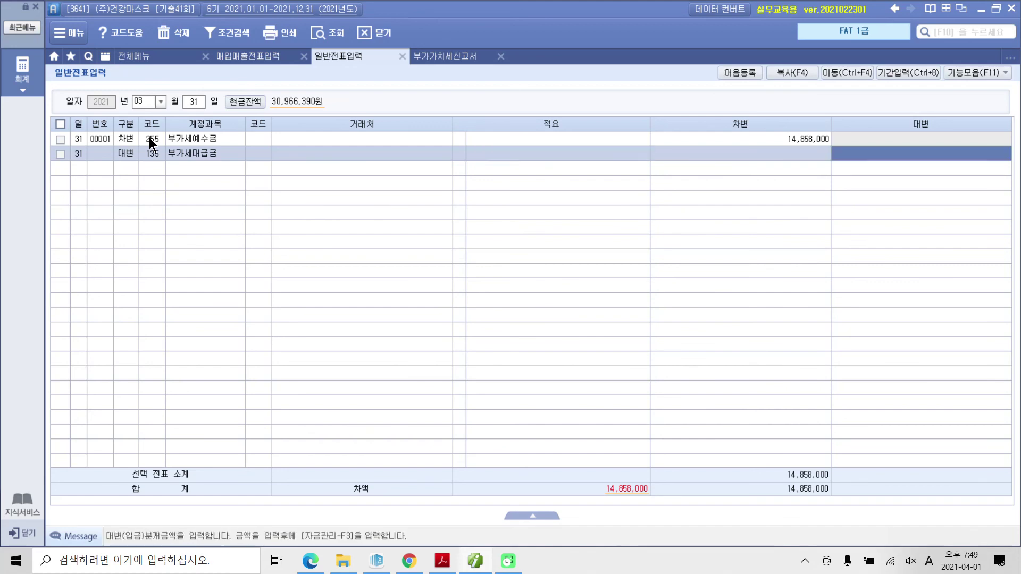
Look up the 매입세 amount in the VAT return and enter 6,735,000 as the 부가세대급금 line's credit.
{"action": "left_click", "coordinate": [471, 57]}
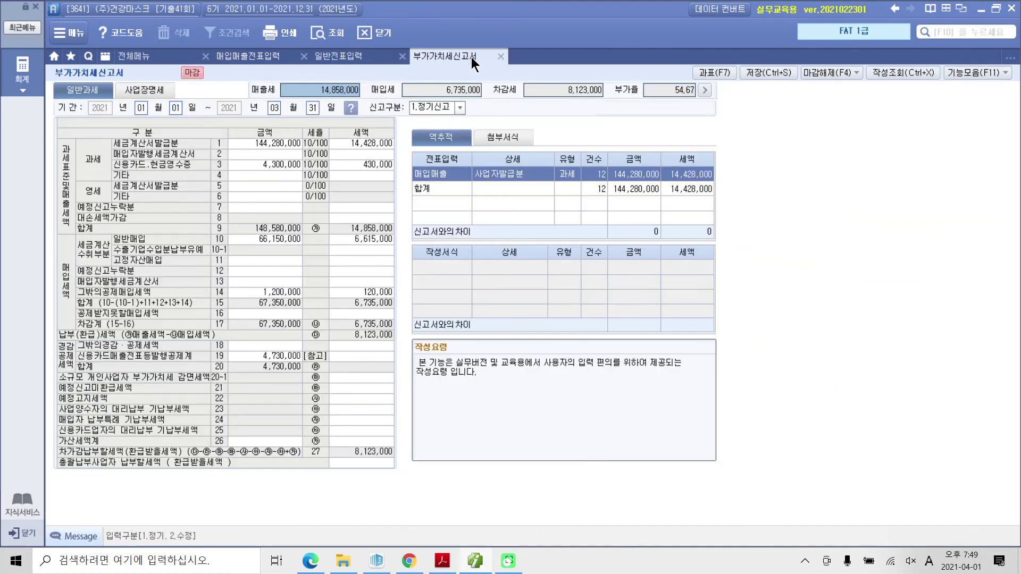
{"action": "left_click", "coordinate": [458, 89]}
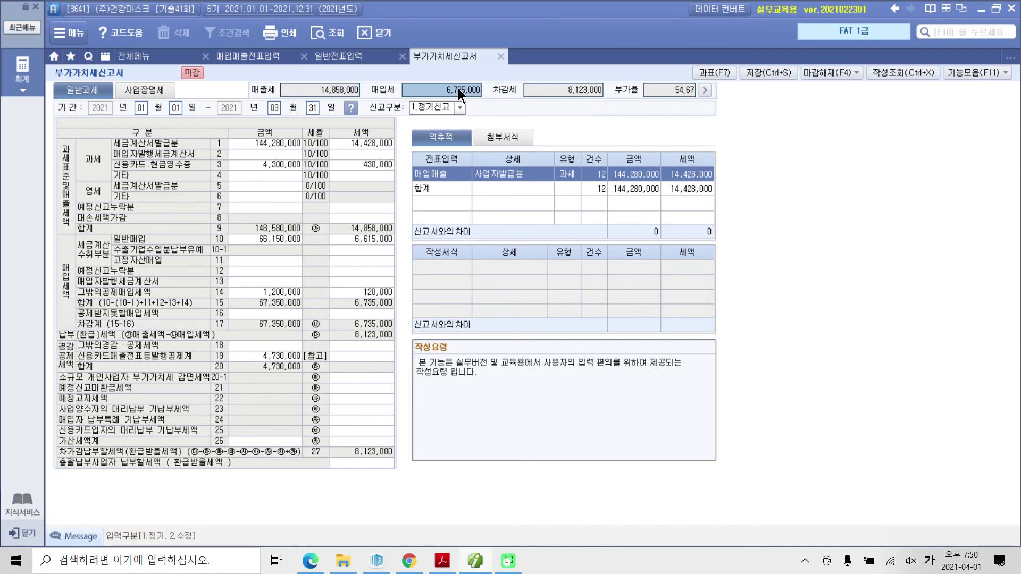
{"action": "left_click", "coordinate": [346, 55]}
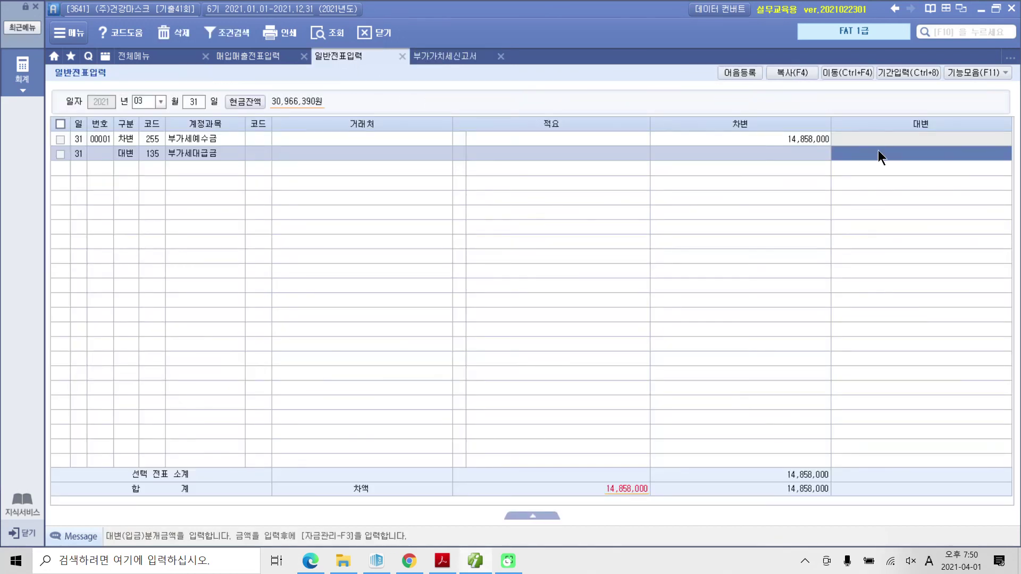
{"action": "type", "text": "6735000"}
{"action": "key", "text": "Return"}
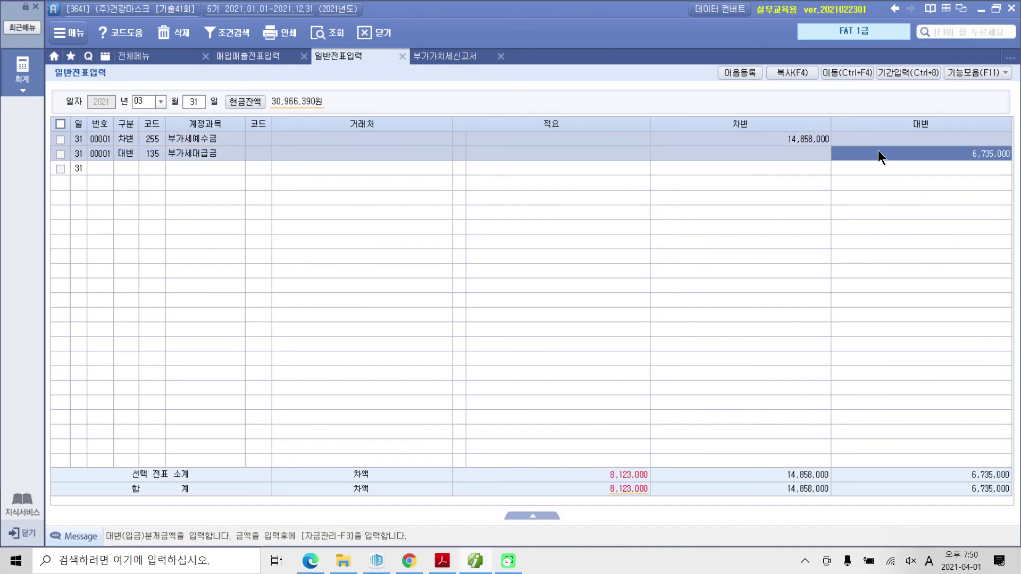
{"action": "key", "text": "Return"}
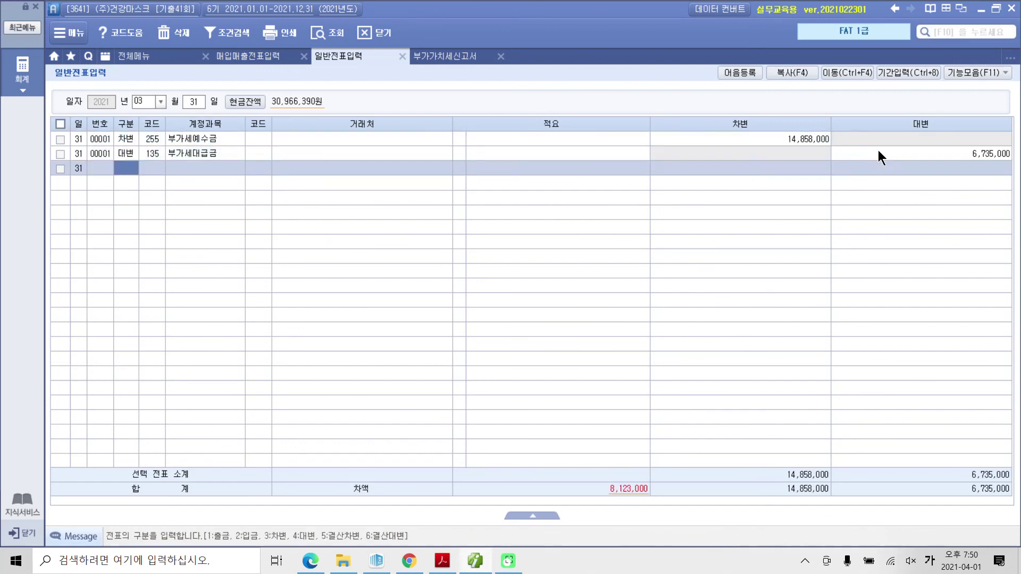
Start another credit line to account 261 미지급세금 in the March 31 voucher.
{"action": "type", "text": "4"}
{"action": "key", "text": "Return"}
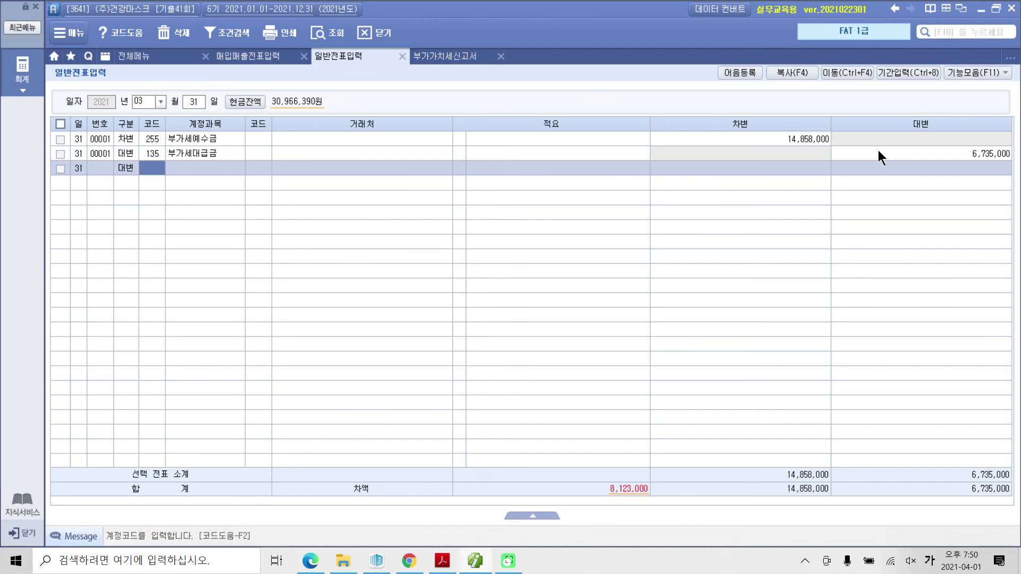
{"action": "type", "text": "미지"}
{"action": "key", "text": "Return"}
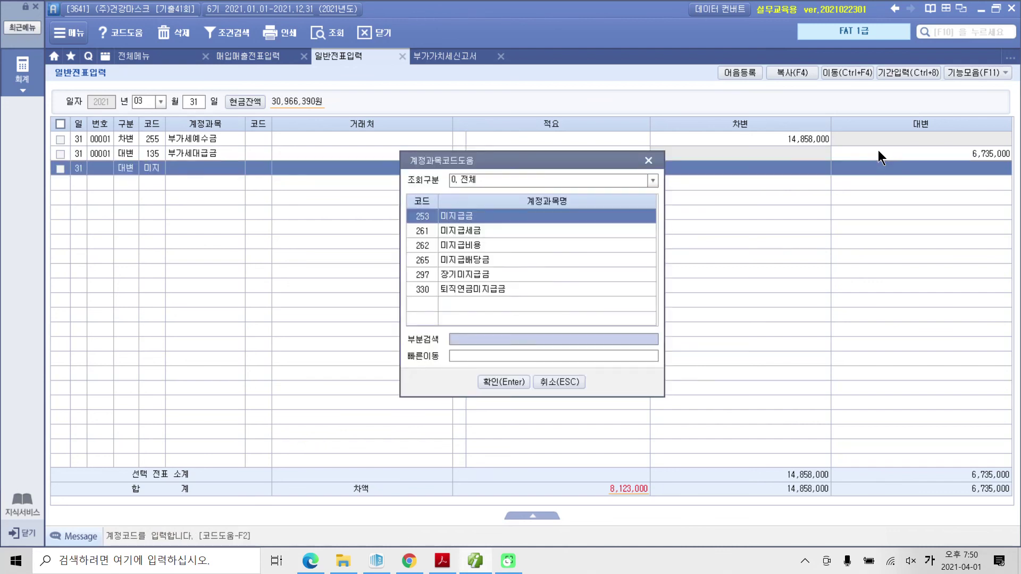
{"action": "key", "text": "Down"}
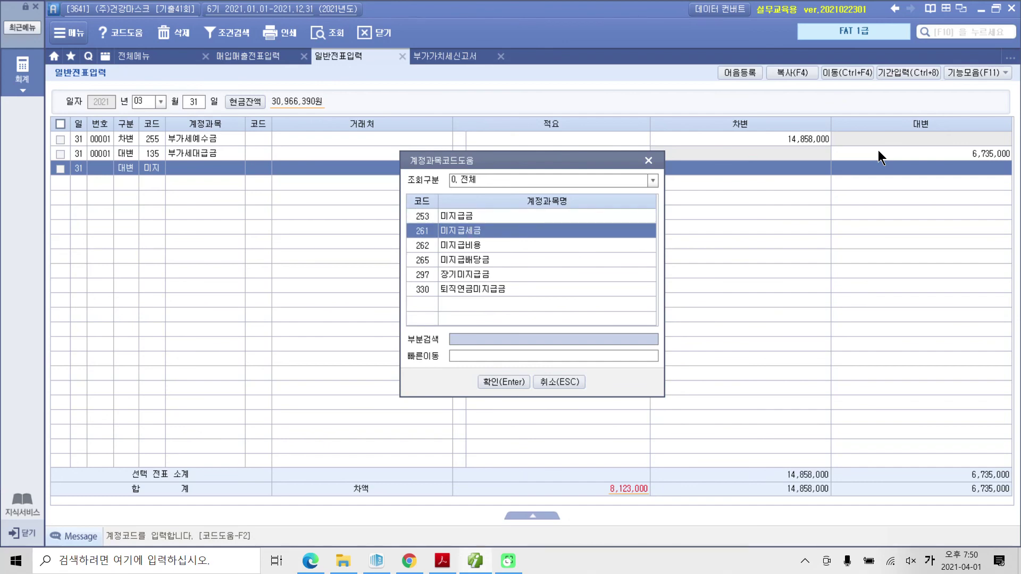
{"action": "key", "text": "Return"}
{"action": "key", "text": "Return"}
{"action": "key", "text": "Return"}
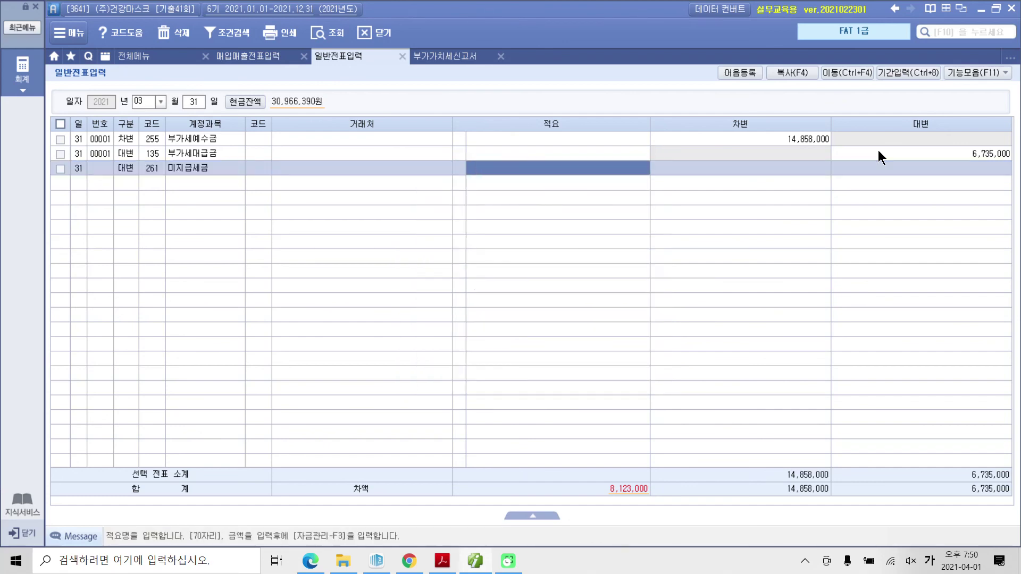
{"action": "key", "text": "Return"}
Set the 미지급세금 line's 거래처 to 서대문세무서 and leave its 적요 blank.
{"action": "key", "text": "Left"}
{"action": "key", "text": "Left"}
{"action": "key", "text": "Left"}
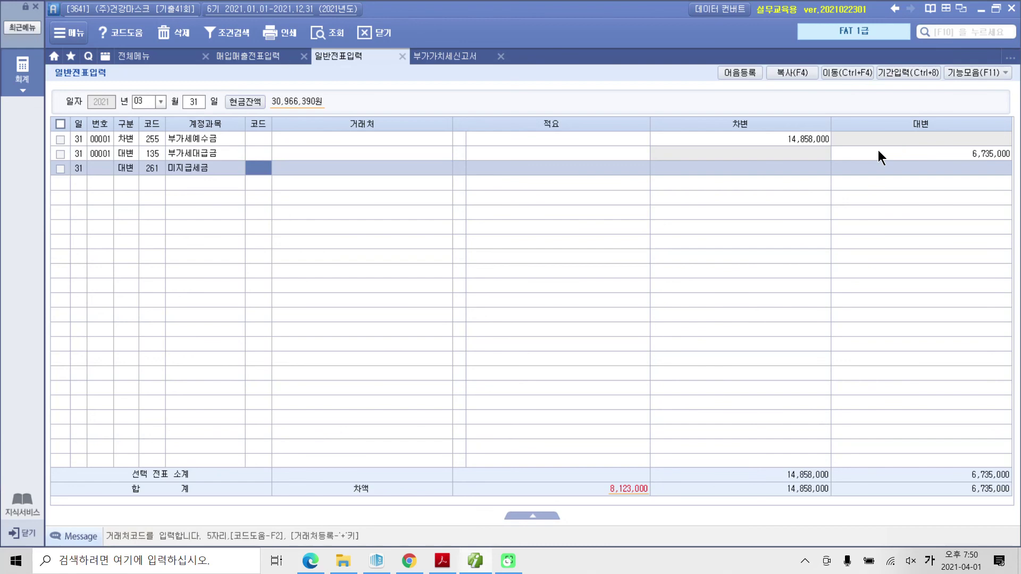
{"action": "type", "text": "세무"}
{"action": "key", "text": "Return"}
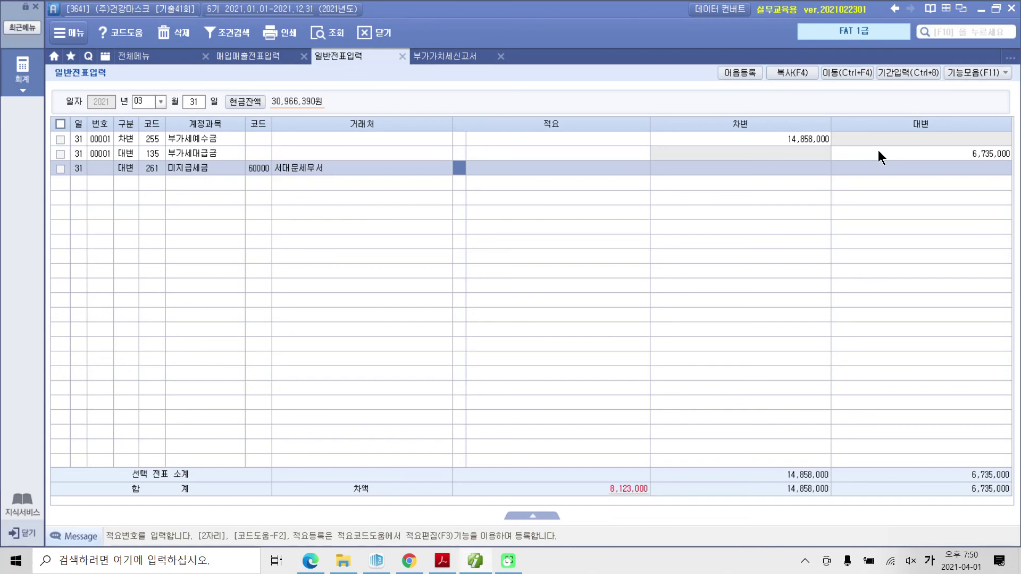
{"action": "key", "text": "Return"}
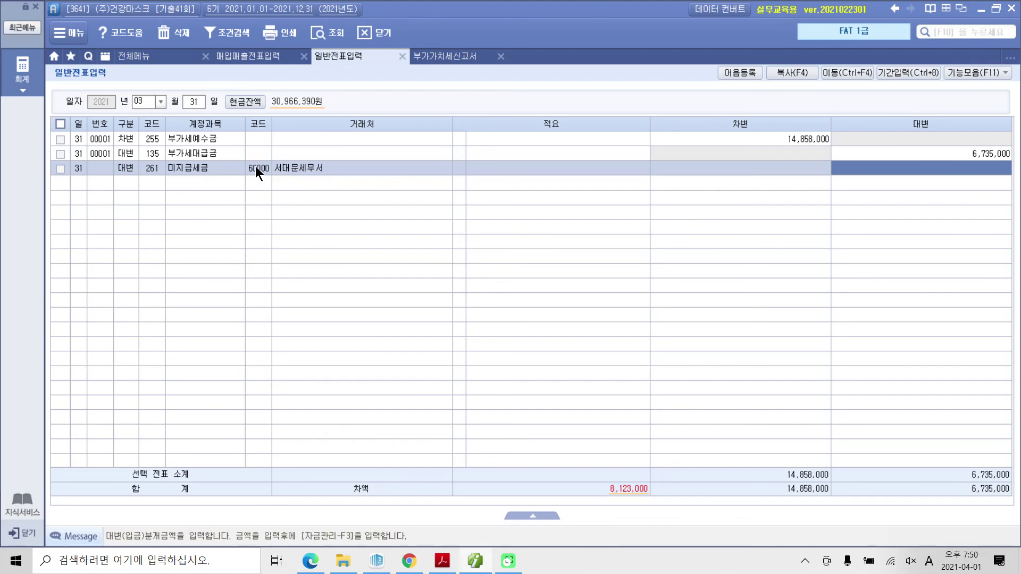
Look up the 차감세 amount in the VAT return and enter 8,123,000 as the 미지급세금 line's credit in the March 31 voucher.
{"action": "left_click", "coordinate": [423, 53]}
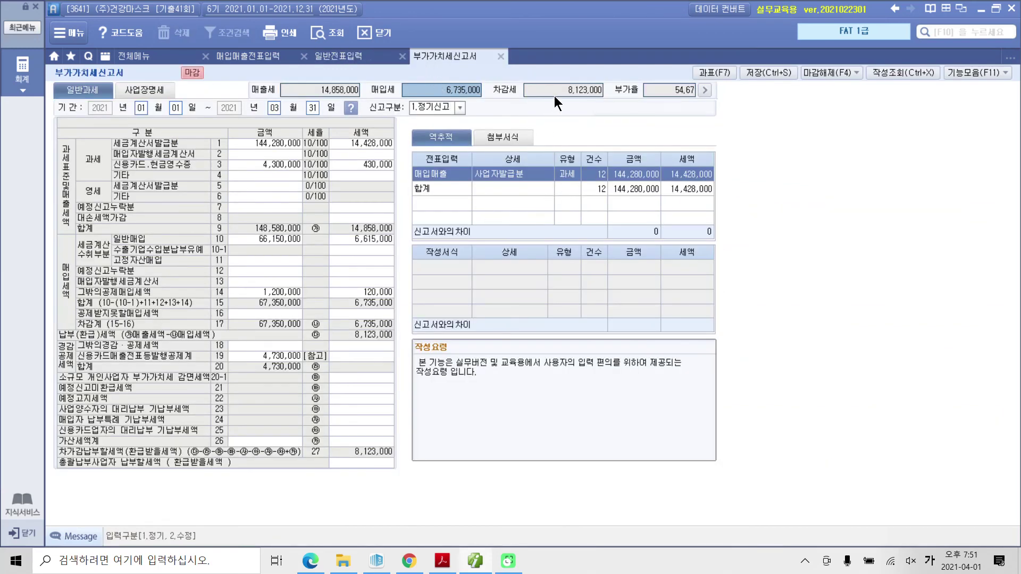
{"action": "left_click", "coordinate": [554, 94]}
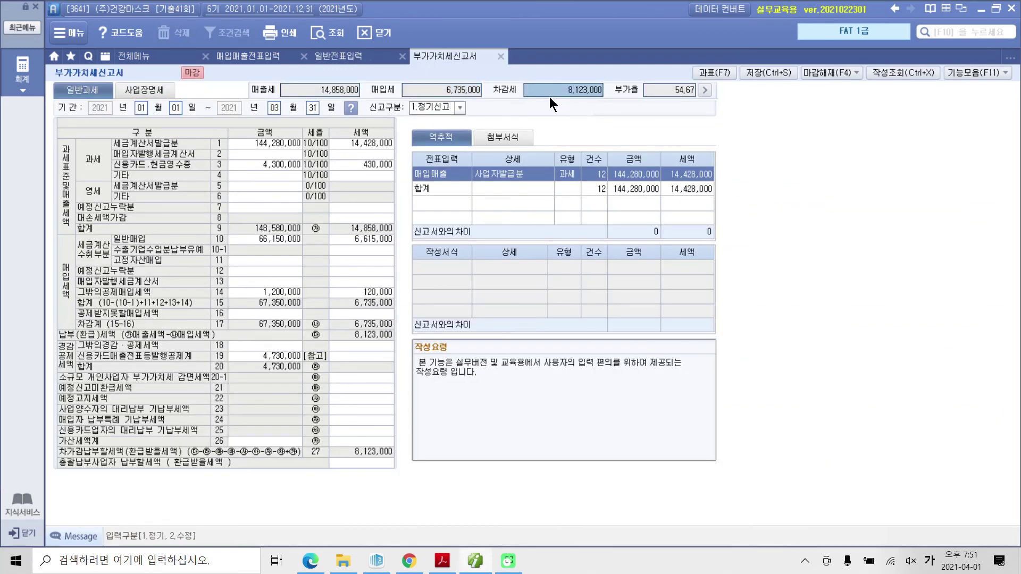
{"action": "left_click", "coordinate": [364, 55]}
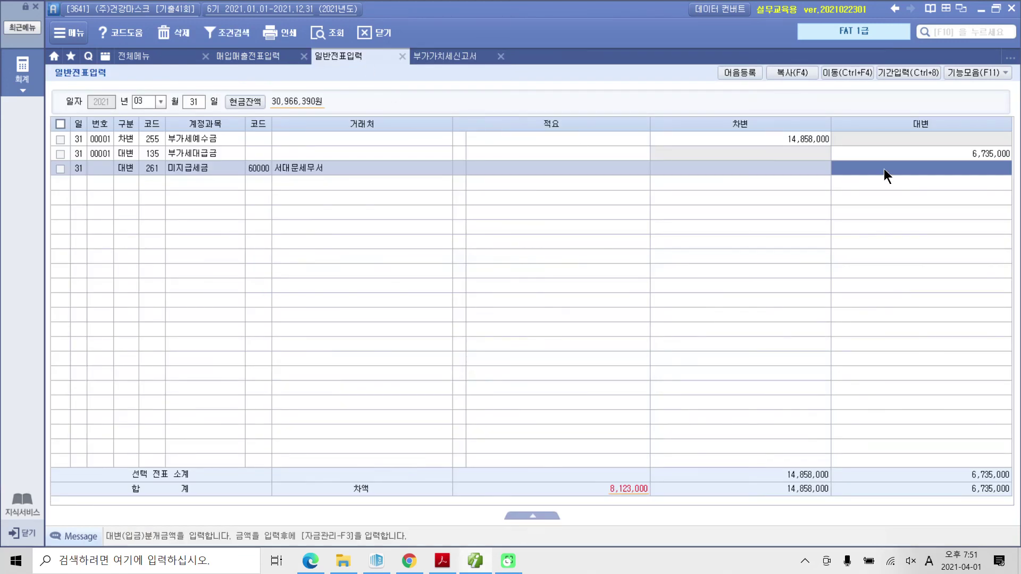
{"action": "key", "text": "Return"}
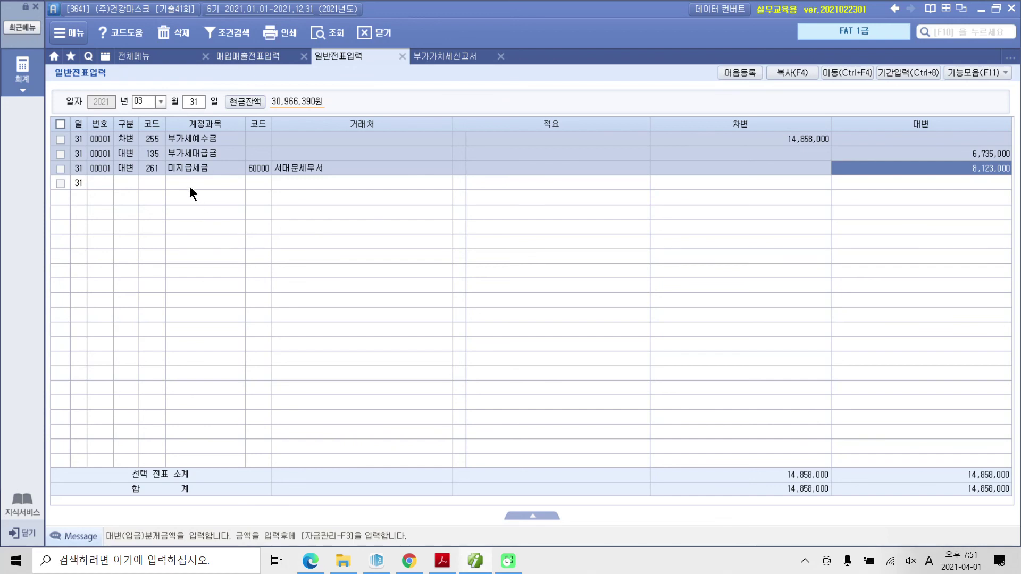
{"action": "left_click", "coordinate": [132, 183]}
{"action": "left_click", "coordinate": [161, 173]}
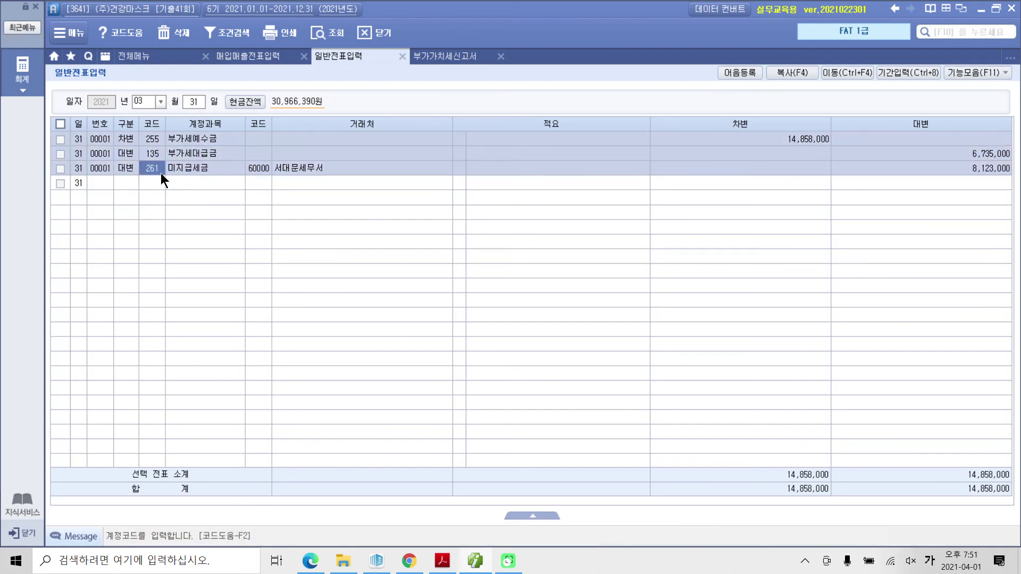
{"action": "left_click", "coordinate": [120, 183]}
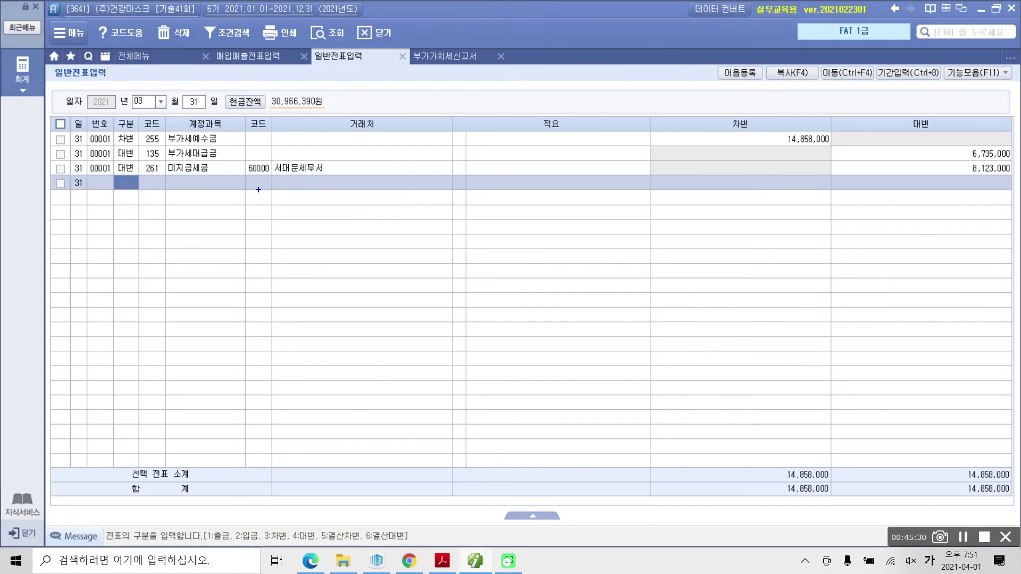
{"action": "left_click", "coordinate": [470, 56]}
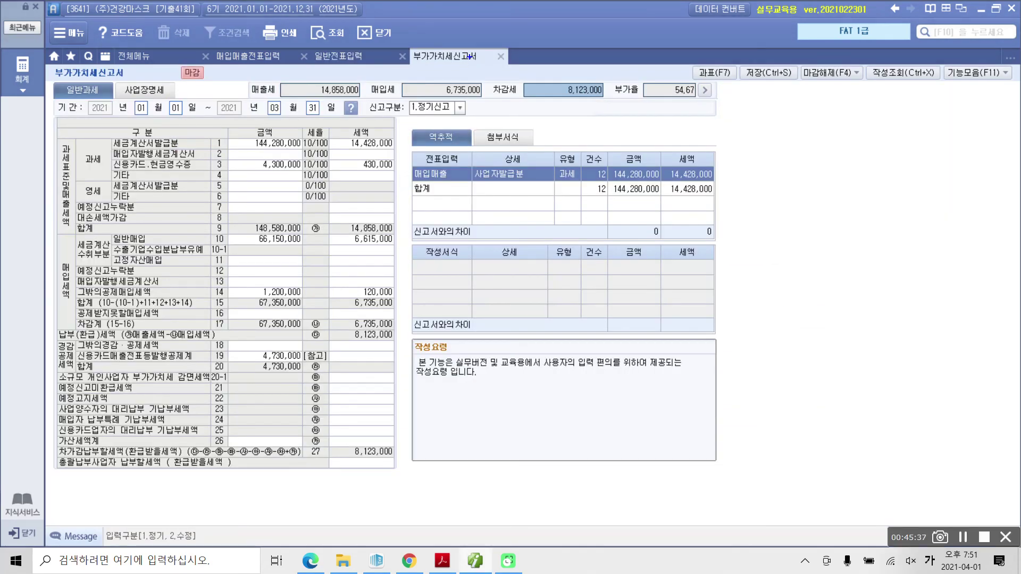
{"action": "mouse_move", "coordinate": [586, 115]}
{"action": "left_mouse_down"}
{"action": "mouse_move", "coordinate": [514, 101]}
{"action": "mouse_move", "coordinate": [600, 107]}
{"action": "left_mouse_up"}
{"action": "left_click_drag", "start_coordinate": [557, 140], "coordinate": [705, 128]}
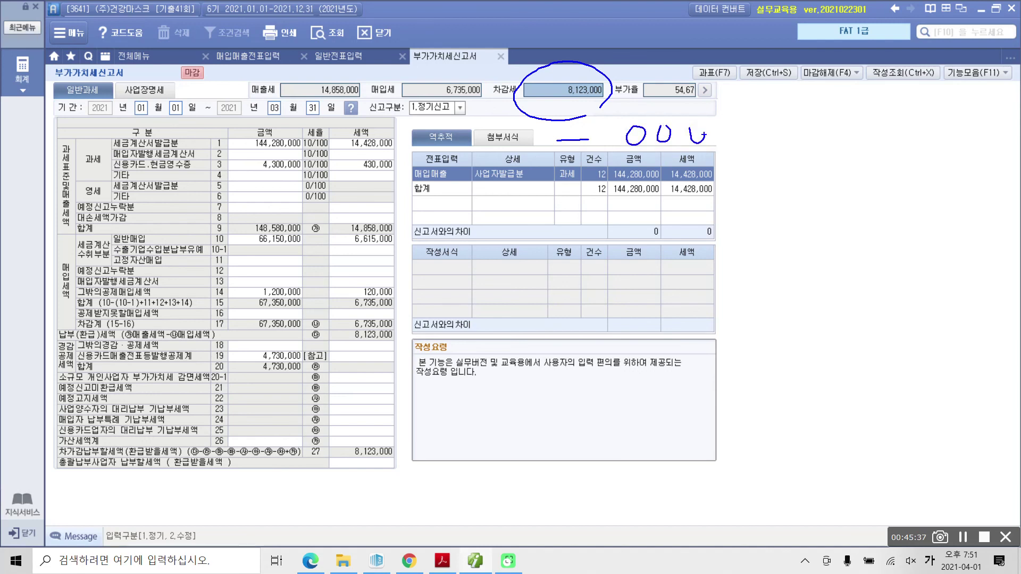
{"action": "mouse_move", "coordinate": [539, 116]}
{"action": "left_mouse_down"}
{"action": "mouse_move", "coordinate": [594, 161]}
{"action": "mouse_move", "coordinate": [627, 112]}
{"action": "mouse_move", "coordinate": [530, 123]}
{"action": "left_mouse_up"}
{"action": "mouse_move", "coordinate": [587, 174]}
{"action": "left_mouse_down"}
{"action": "mouse_move", "coordinate": [673, 248]}
{"action": "mouse_move", "coordinate": [661, 254]}
{"action": "mouse_move", "coordinate": [667, 232]}
{"action": "mouse_move", "coordinate": [716, 269]}
{"action": "left_mouse_up"}
{"action": "mouse_move", "coordinate": [718, 237]}
{"action": "left_mouse_down"}
{"action": "mouse_move", "coordinate": [733, 233]}
{"action": "mouse_move", "coordinate": [741, 264]}
{"action": "left_mouse_up"}
{"action": "left_click_drag", "start_coordinate": [759, 218], "coordinate": [758, 274]}
{"action": "mouse_move", "coordinate": [789, 218]}
{"action": "left_mouse_down"}
{"action": "mouse_move", "coordinate": [778, 259]}
{"action": "mouse_move", "coordinate": [817, 256]}
{"action": "left_mouse_up"}
{"action": "left_click_drag", "start_coordinate": [798, 259], "coordinate": [799, 286]}
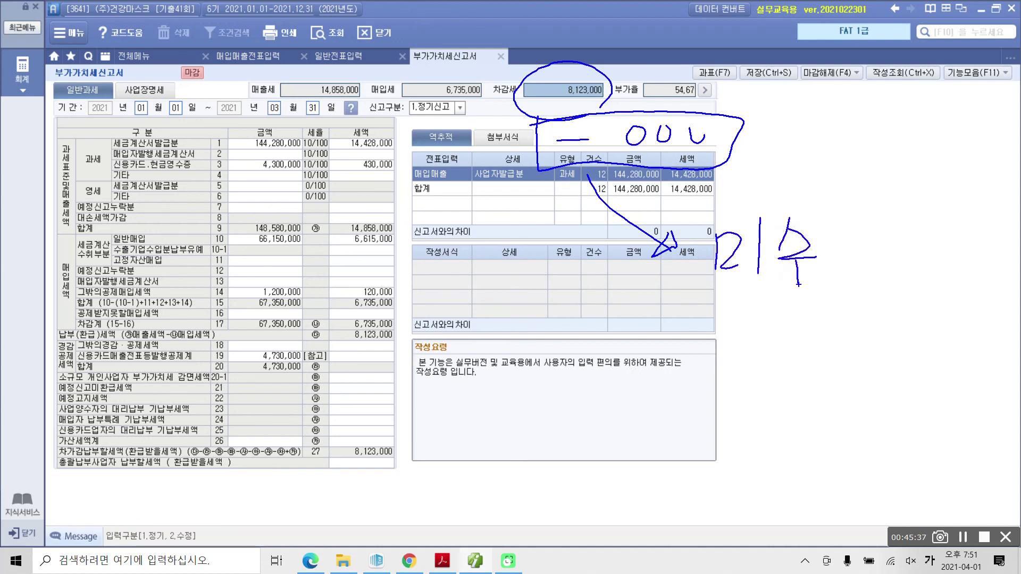
{"action": "left_click_drag", "start_coordinate": [822, 222], "coordinate": [841, 238]}
{"action": "mouse_move", "coordinate": [821, 242]}
{"action": "left_mouse_down"}
{"action": "mouse_move", "coordinate": [870, 236]}
{"action": "mouse_move", "coordinate": [835, 283]}
{"action": "left_mouse_up"}
{"action": "mouse_move", "coordinate": [837, 258]}
{"action": "left_mouse_down"}
{"action": "mouse_move", "coordinate": [857, 257]}
{"action": "mouse_move", "coordinate": [863, 278]}
{"action": "left_mouse_up"}
{"action": "mouse_move", "coordinate": [907, 228]}
{"action": "left_mouse_down"}
{"action": "mouse_move", "coordinate": [899, 286]}
{"action": "mouse_move", "coordinate": [937, 230]}
{"action": "mouse_move", "coordinate": [941, 271]}
{"action": "left_mouse_up"}
{"action": "left_click_drag", "start_coordinate": [953, 230], "coordinate": [952, 279]}
{"action": "mouse_move", "coordinate": [967, 228]}
{"action": "left_mouse_down"}
{"action": "mouse_move", "coordinate": [967, 255]}
{"action": "mouse_move", "coordinate": [991, 243]}
{"action": "mouse_move", "coordinate": [973, 261]}
{"action": "left_mouse_up"}
{"action": "left_click_drag", "start_coordinate": [974, 261], "coordinate": [992, 279]}
{"action": "left_click_drag", "start_coordinate": [1005, 226], "coordinate": [1005, 278]}
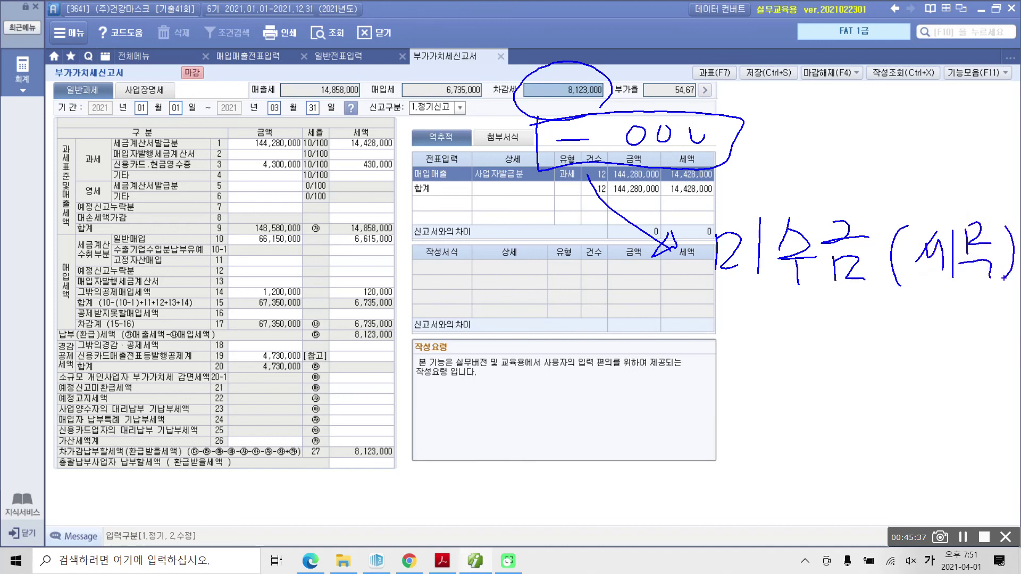
{"action": "mouse_move", "coordinate": [782, 293]}
{"action": "left_mouse_down"}
{"action": "mouse_move", "coordinate": [794, 315]}
{"action": "mouse_move", "coordinate": [764, 336]}
{"action": "left_mouse_up"}
{"action": "left_click_drag", "start_coordinate": [776, 329], "coordinate": [800, 343]}
{"action": "mouse_move", "coordinate": [805, 297]}
{"action": "left_mouse_down"}
{"action": "mouse_move", "coordinate": [805, 344]}
{"action": "mouse_move", "coordinate": [831, 321]}
{"action": "left_mouse_up"}
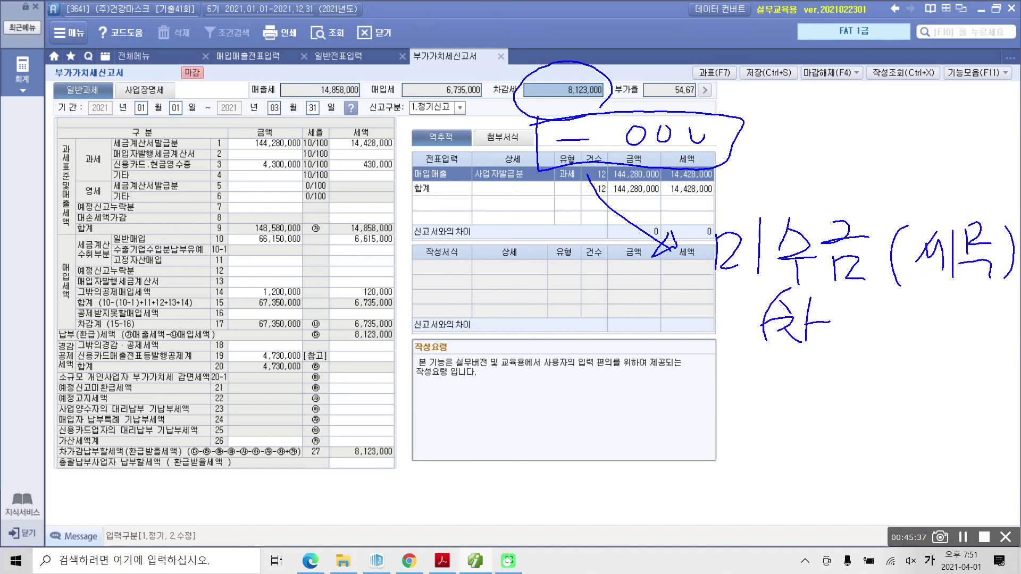
{"action": "left_click_drag", "start_coordinate": [766, 340], "coordinate": [785, 357]}
{"action": "left_click_drag", "start_coordinate": [833, 298], "coordinate": [804, 360]}
{"action": "key", "text": "Escape"}
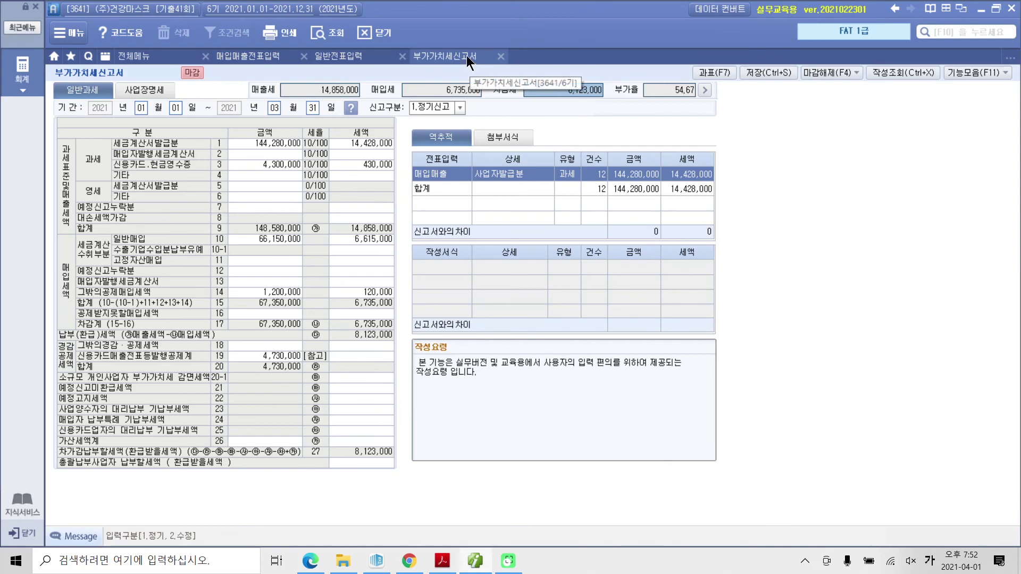
{"action": "left_click", "coordinate": [331, 57]}
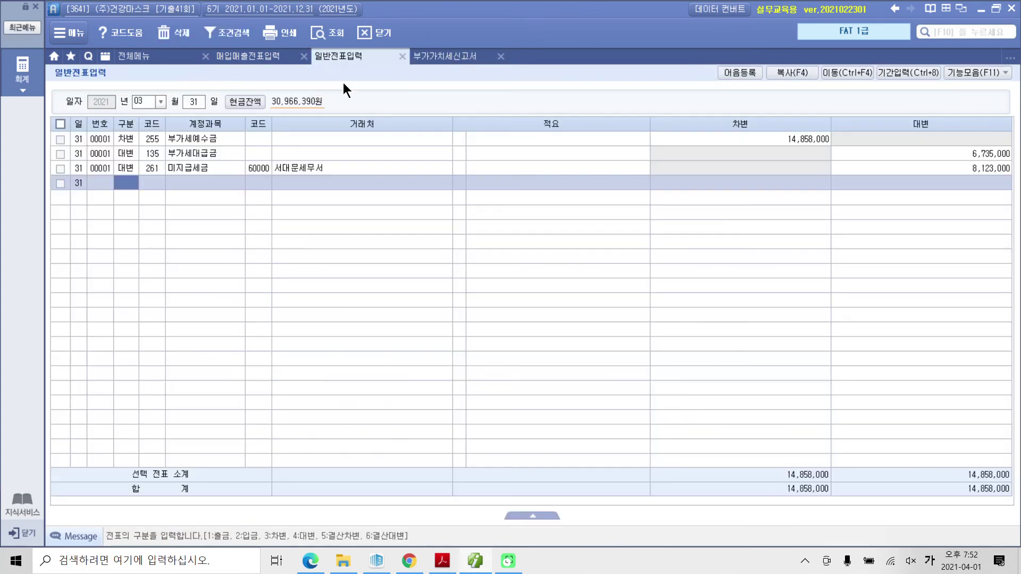
Switch to the exam PDF in Adobe Acrobat Reader and review question 7 and the 문제 4 결산 instructions.
{"action": "mouse_move", "coordinate": [445, 569]}
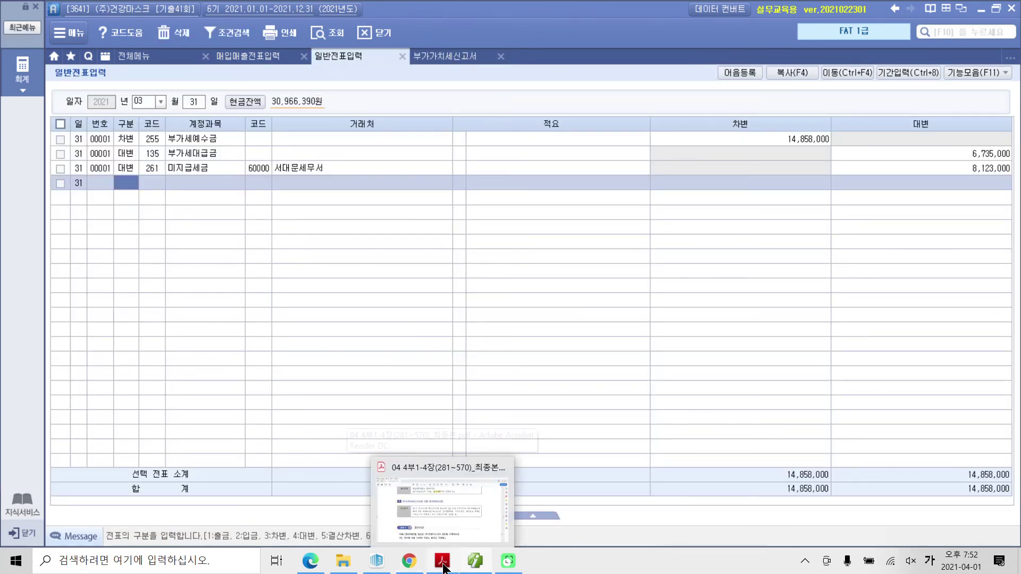
{"action": "left_click", "coordinate": [444, 479]}
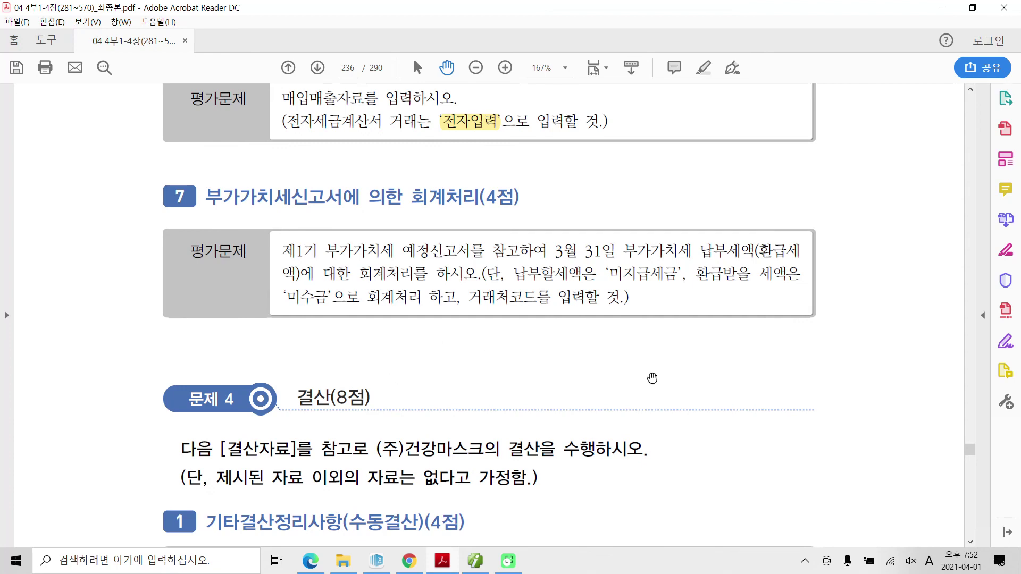
{"action": "left_click", "coordinate": [985, 540]}
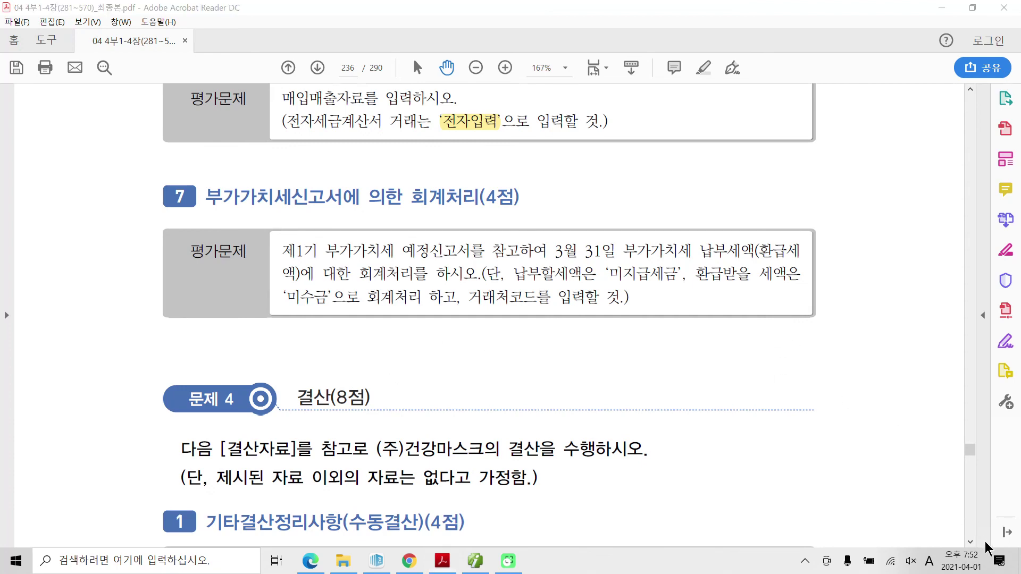